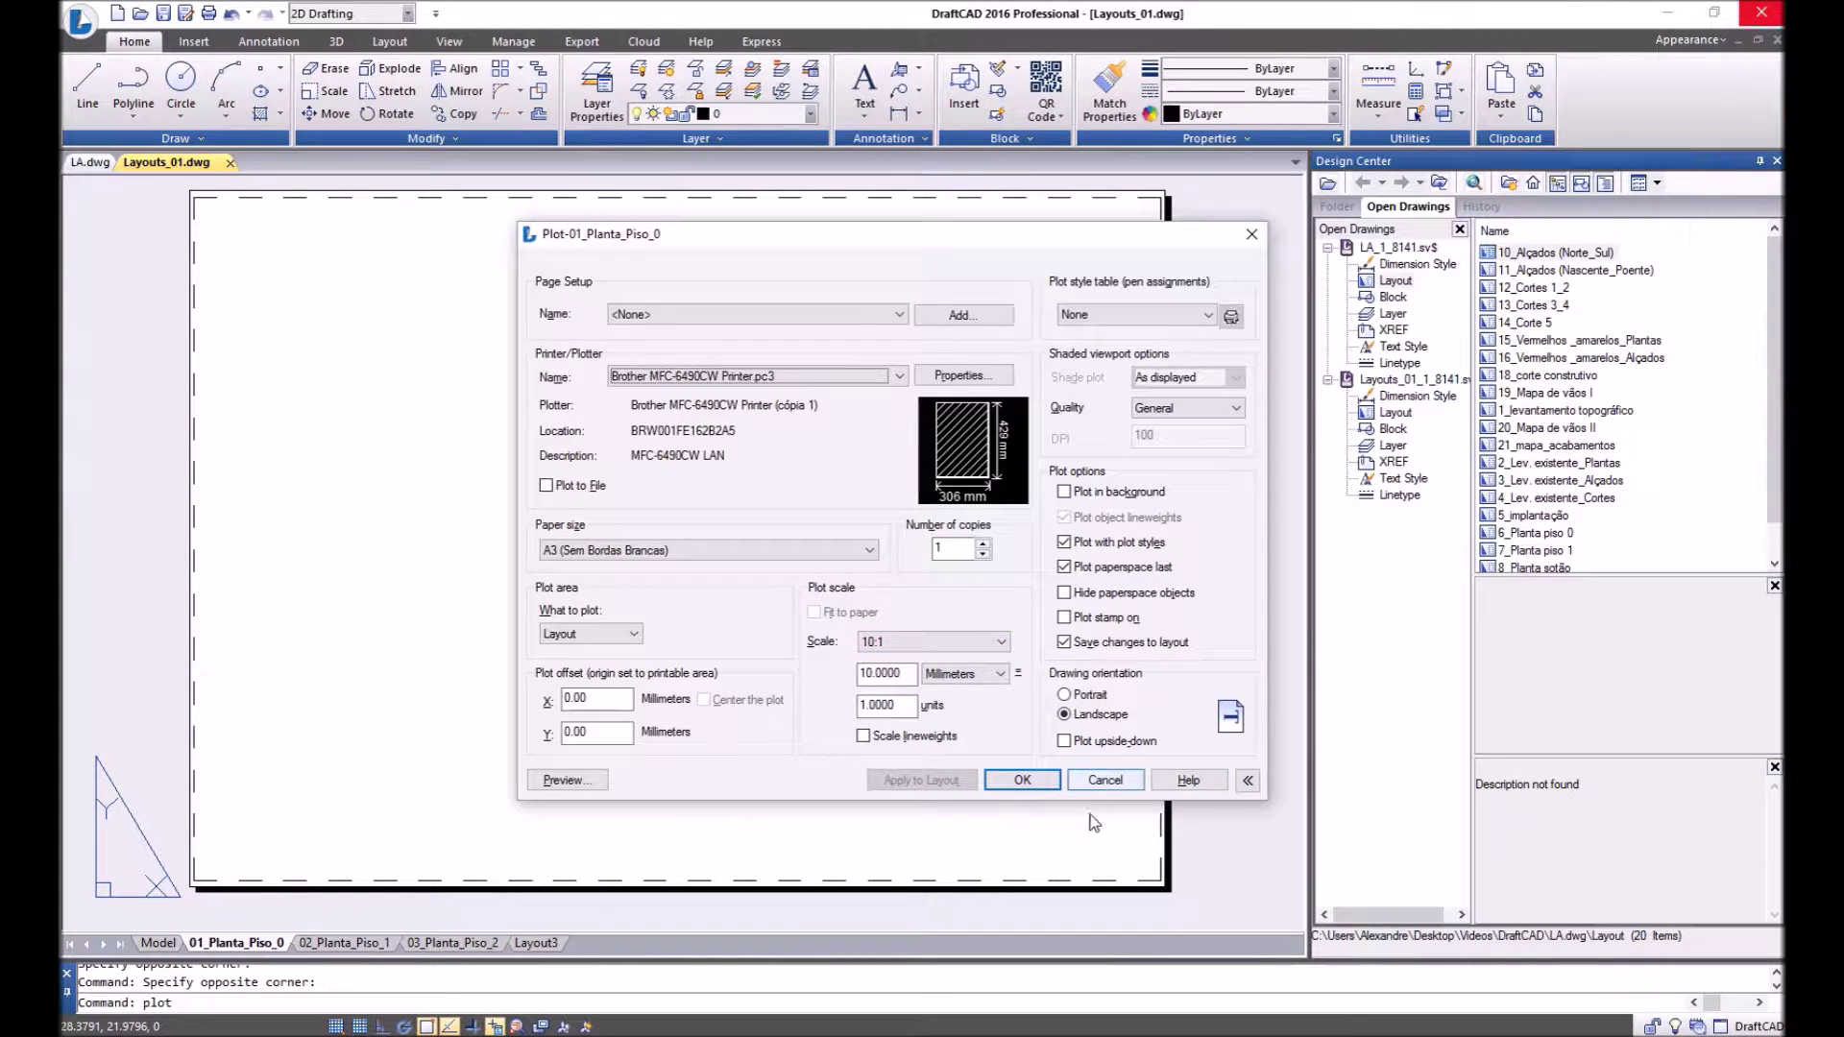
Step: Dismiss the plot settings without plotting and bring up the furnished floor plan in model space
click(1102, 780)
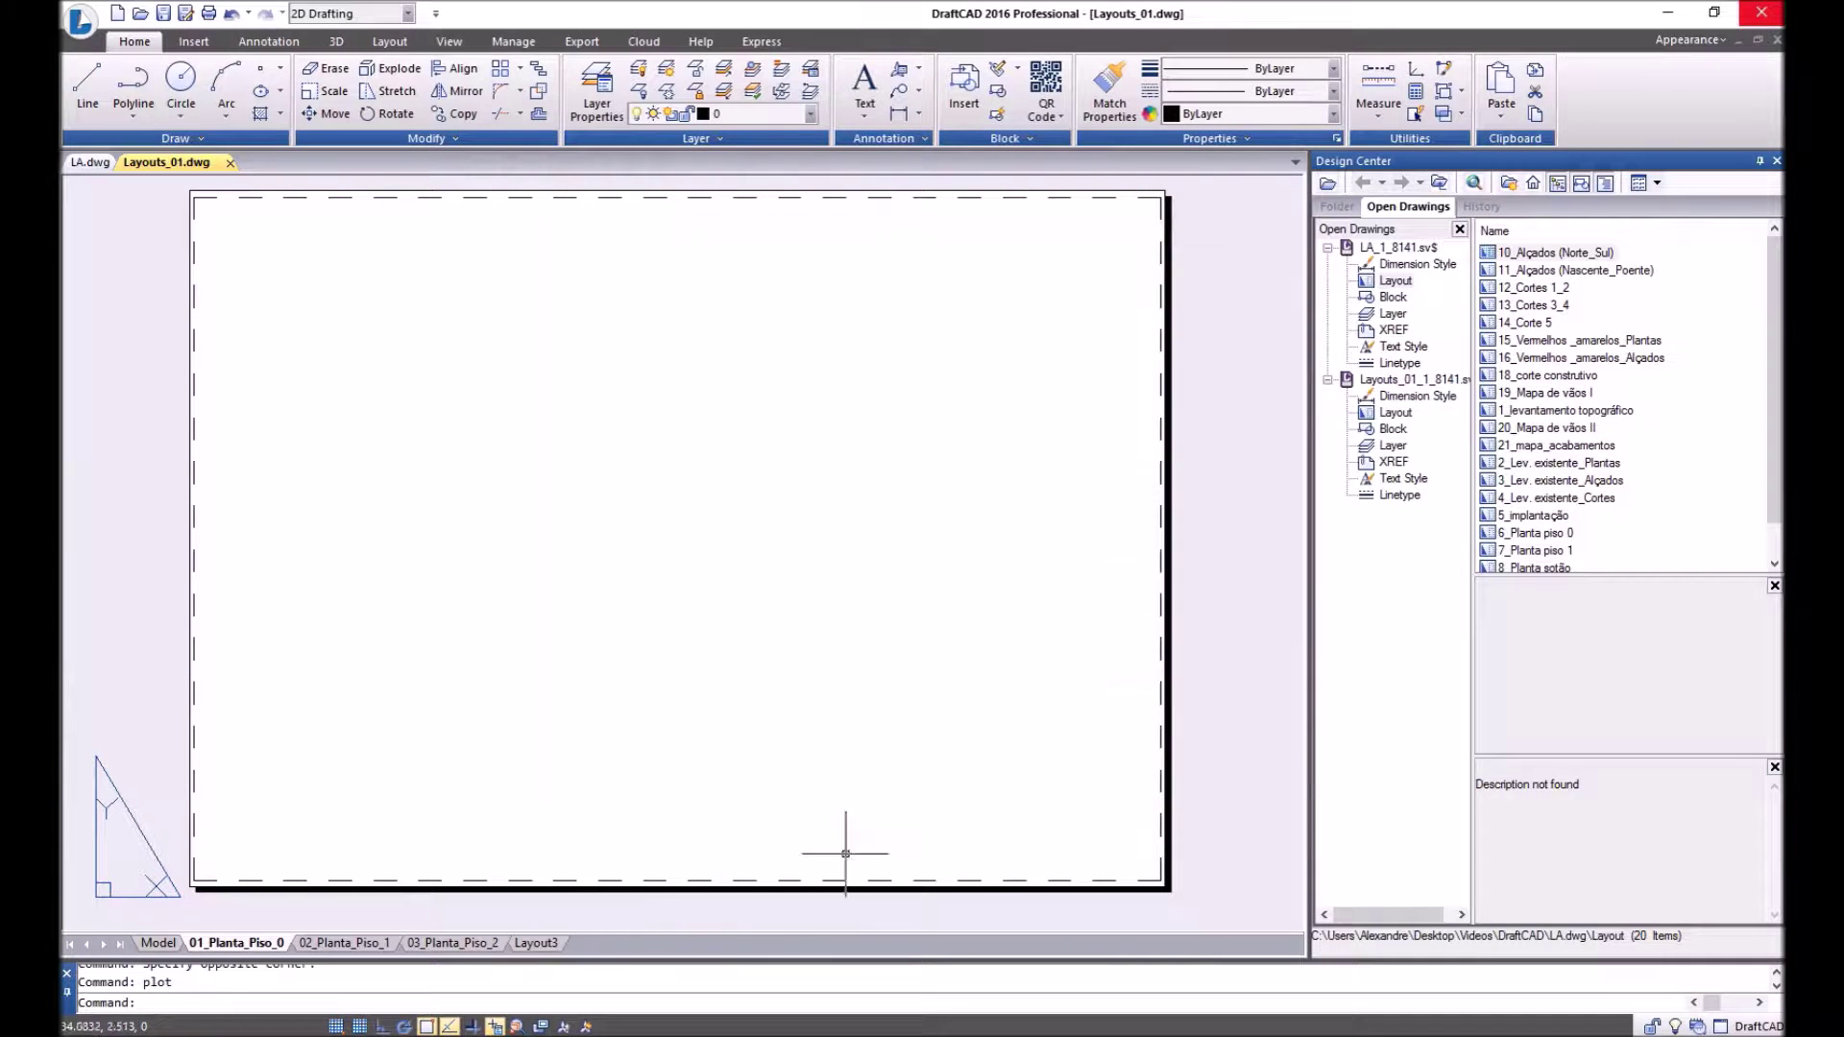
click(157, 943)
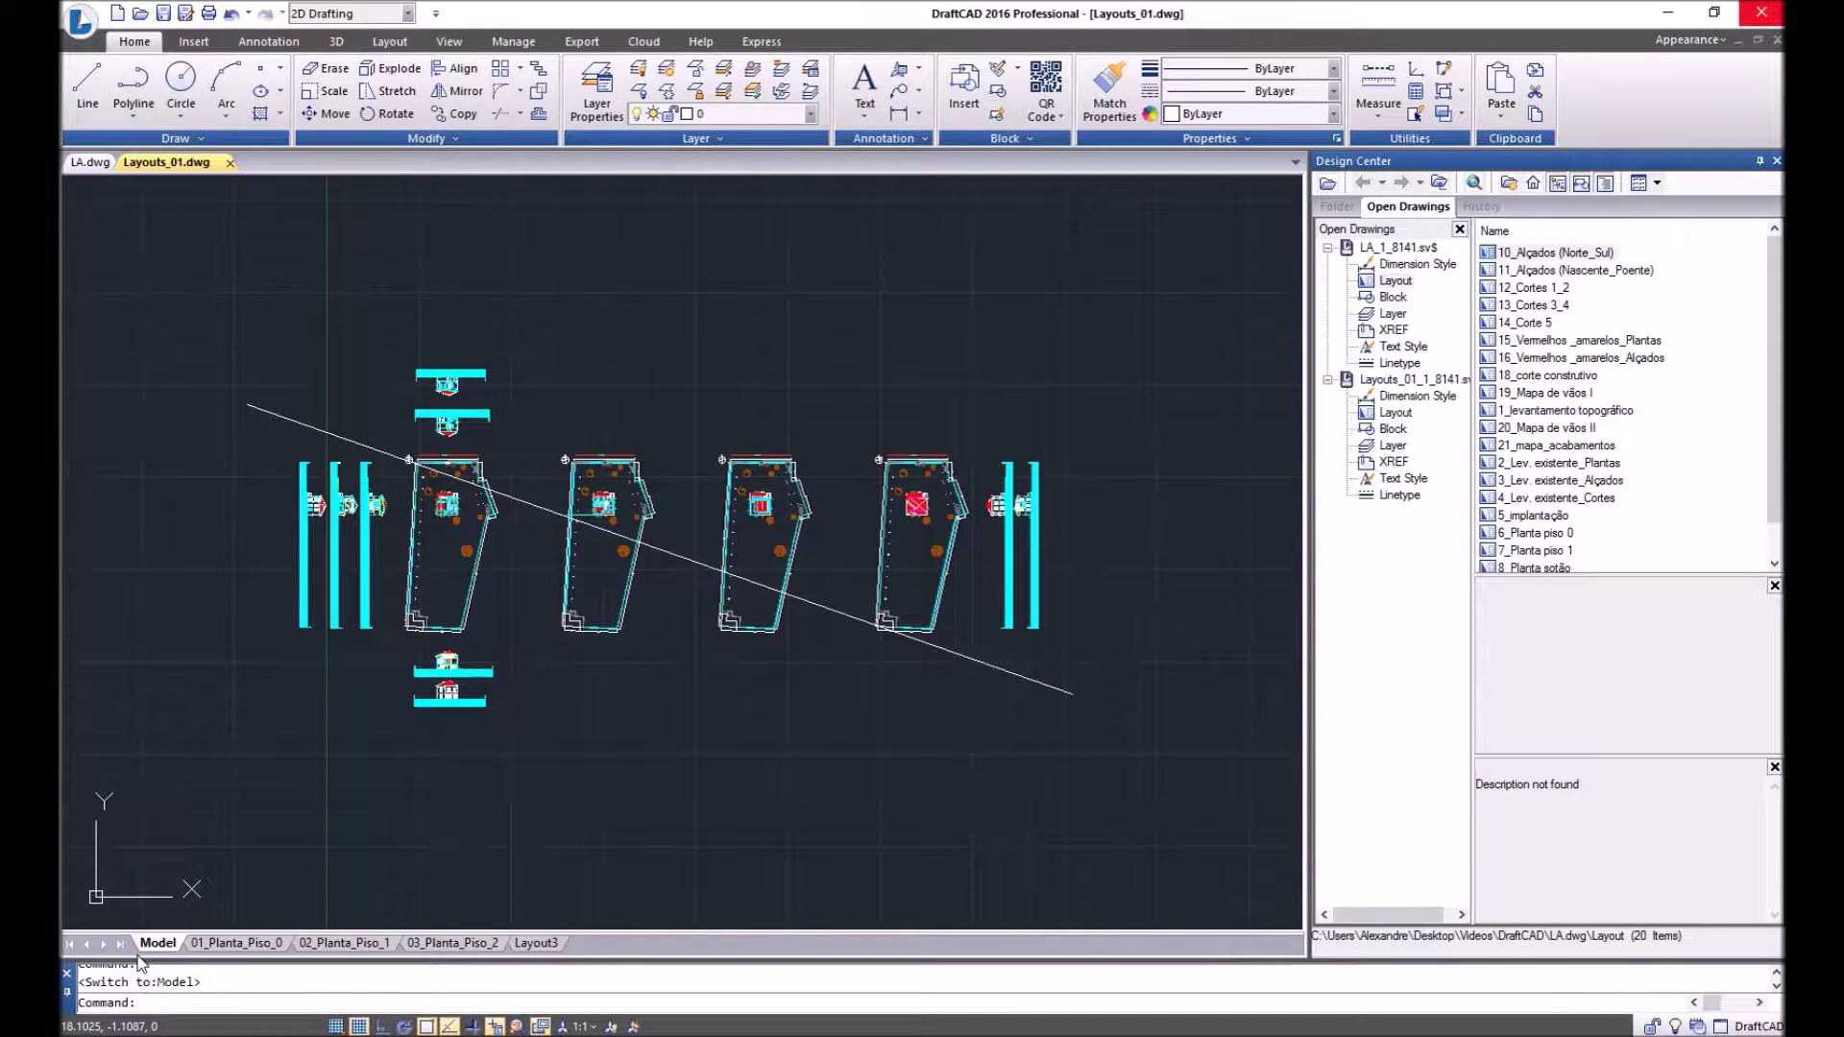
scroll(461, 720, up, 8)
scroll(499, 595, up, 4)
middle_drag(489, 558, 545, 645)
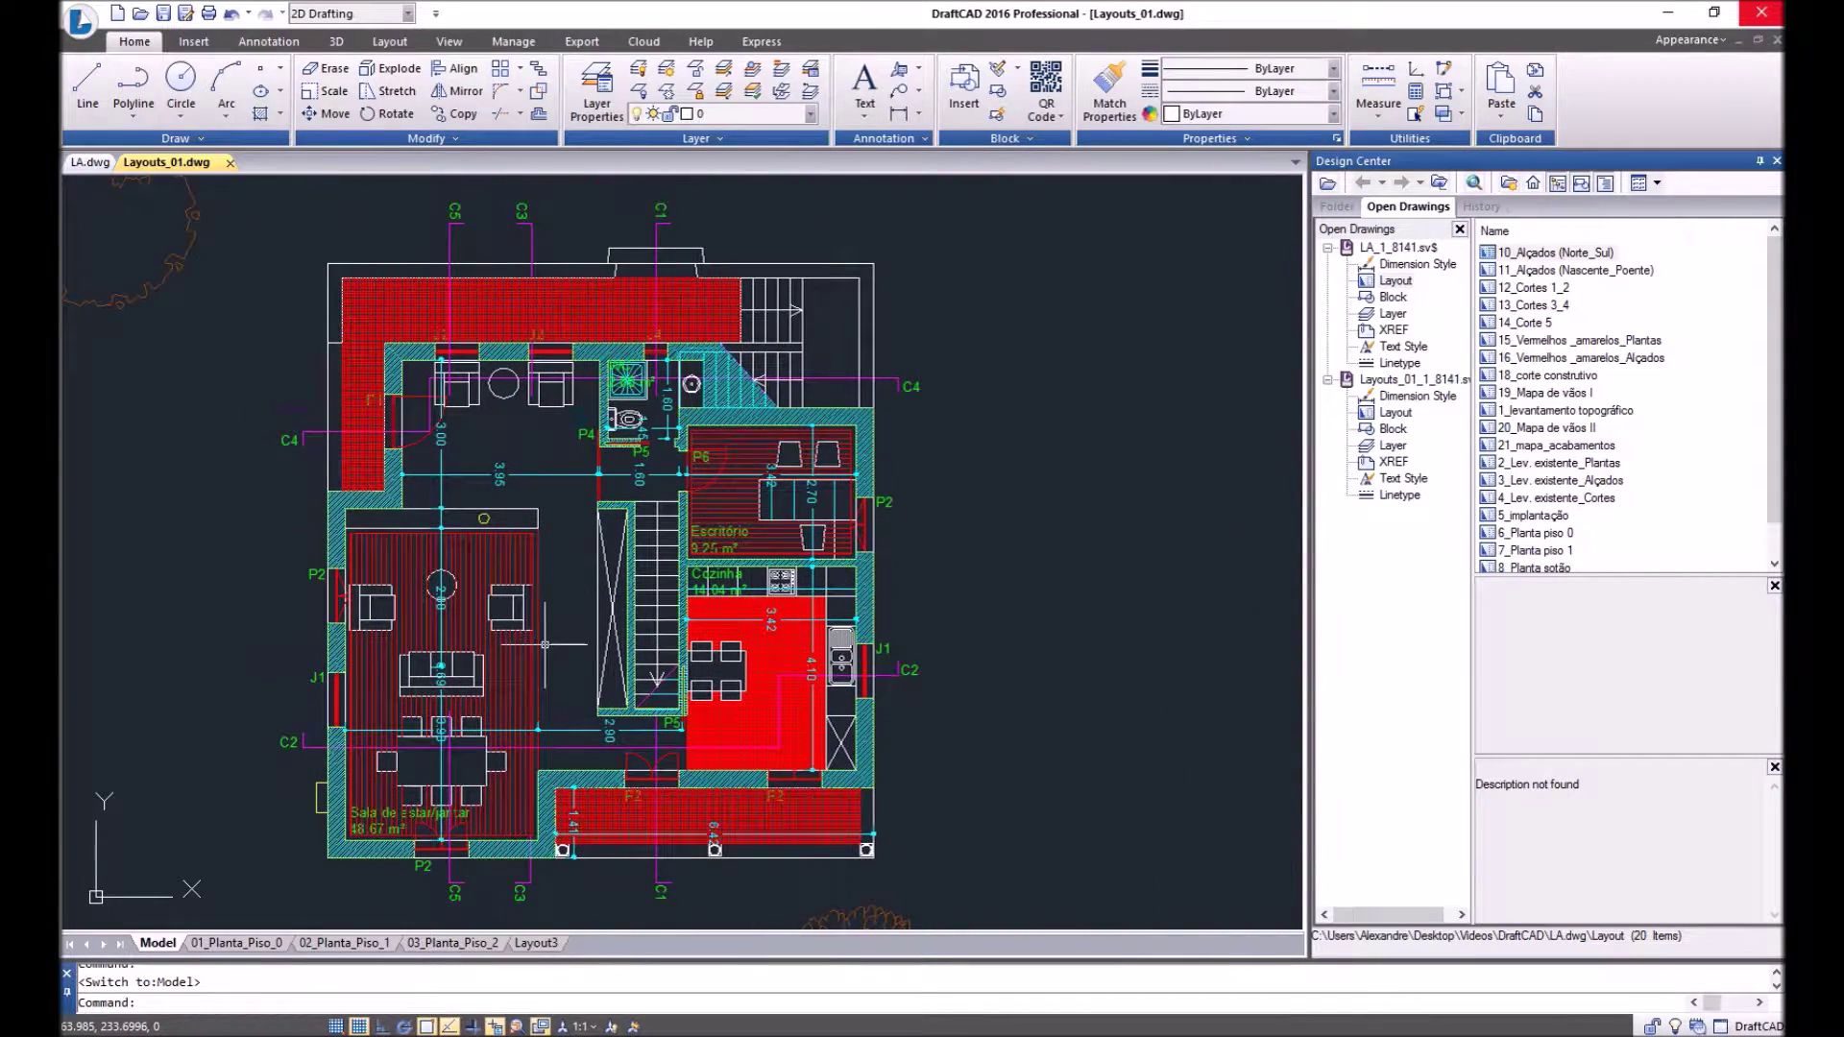
Step: Examine the wall outline, hatching and opening lines around door P1, checking the layer of individual lines
scroll(442, 414, up, 6)
middle_drag(354, 464, 366, 508)
scroll(649, 706, down, 3)
scroll(358, 386, up, 3)
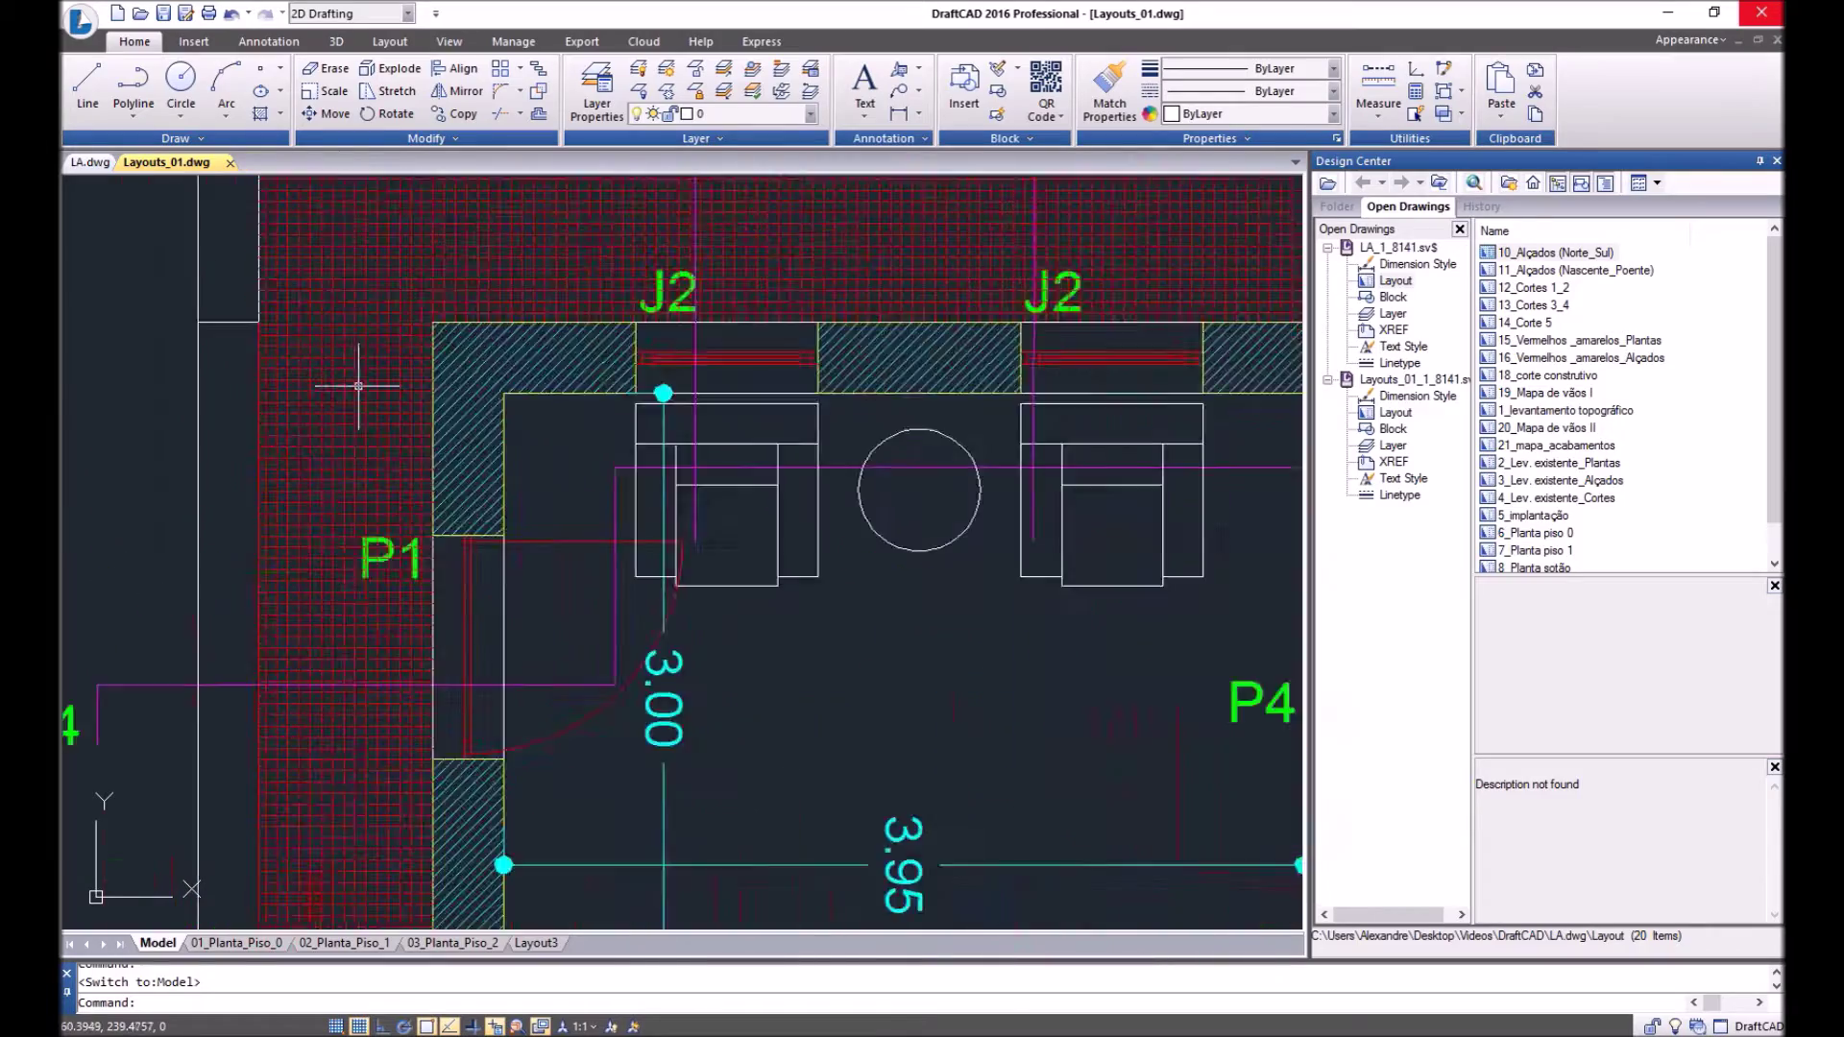
scroll(358, 386, up, 4)
click(421, 507)
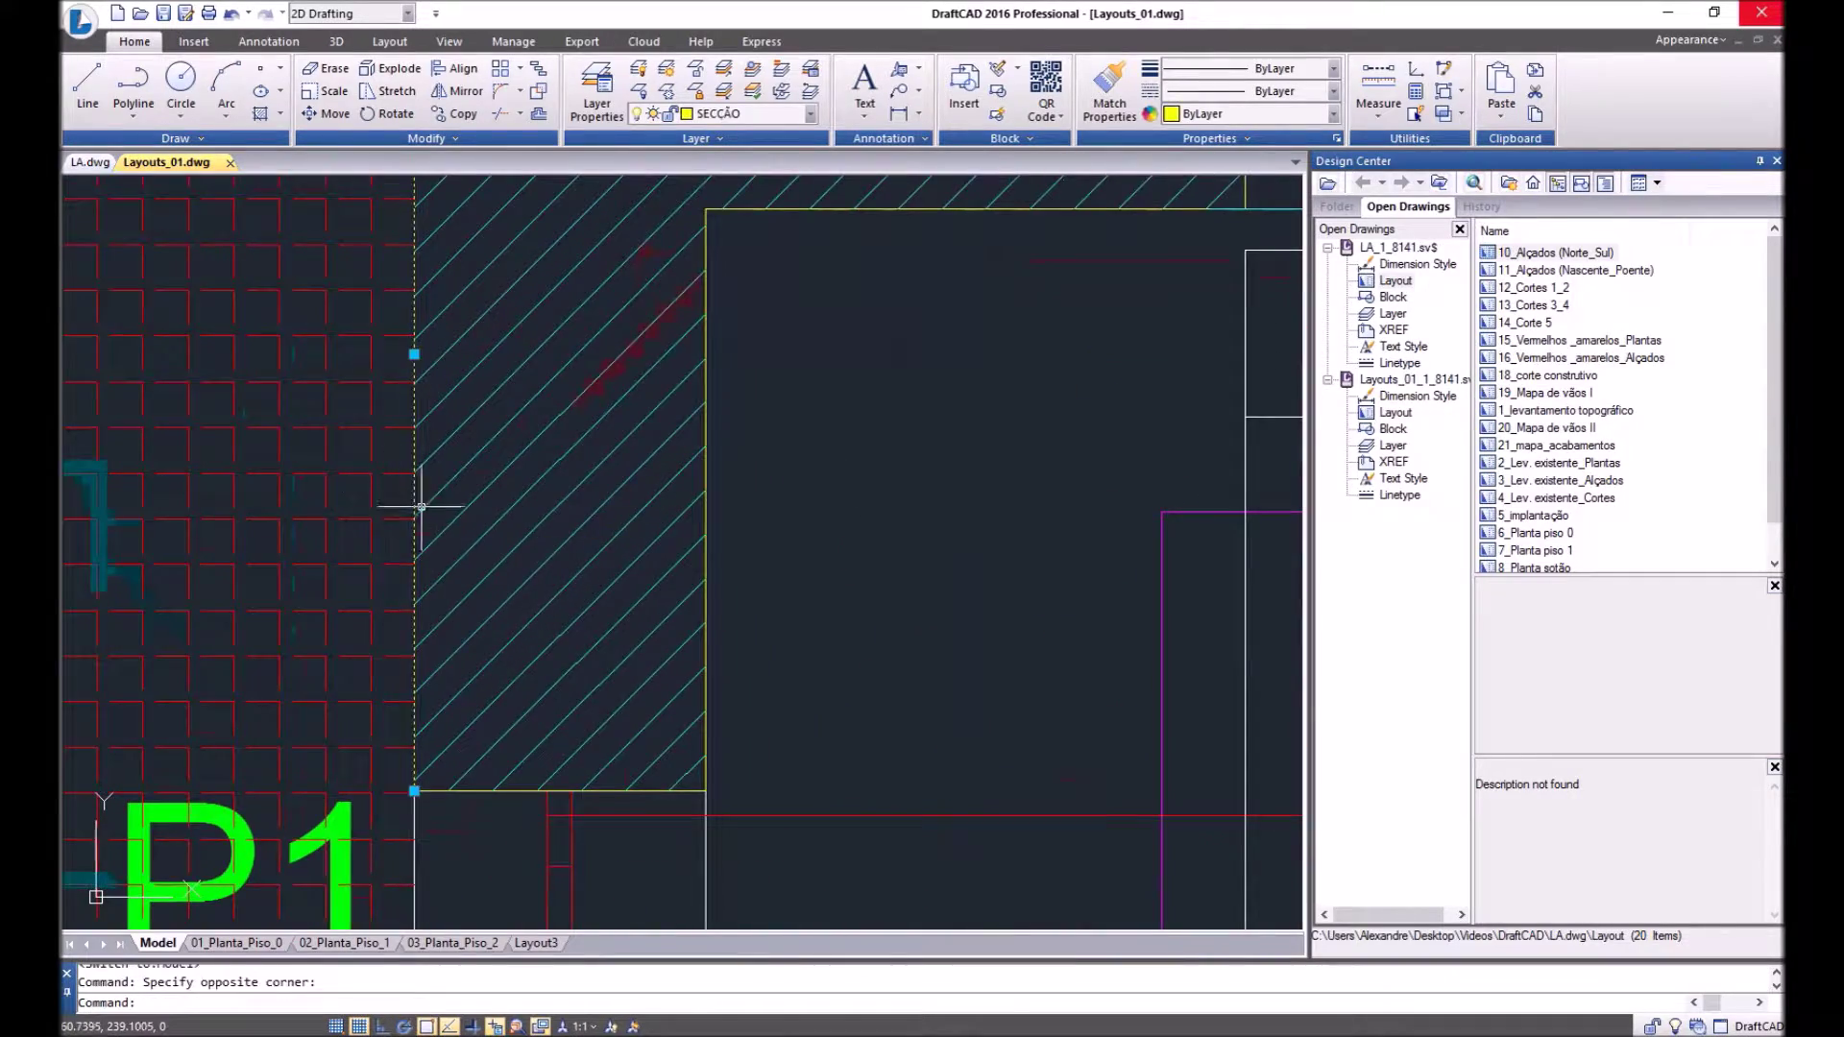
scroll(421, 507, down, 5)
middle_drag(480, 386, 437, 415)
scroll(437, 415, up, 4)
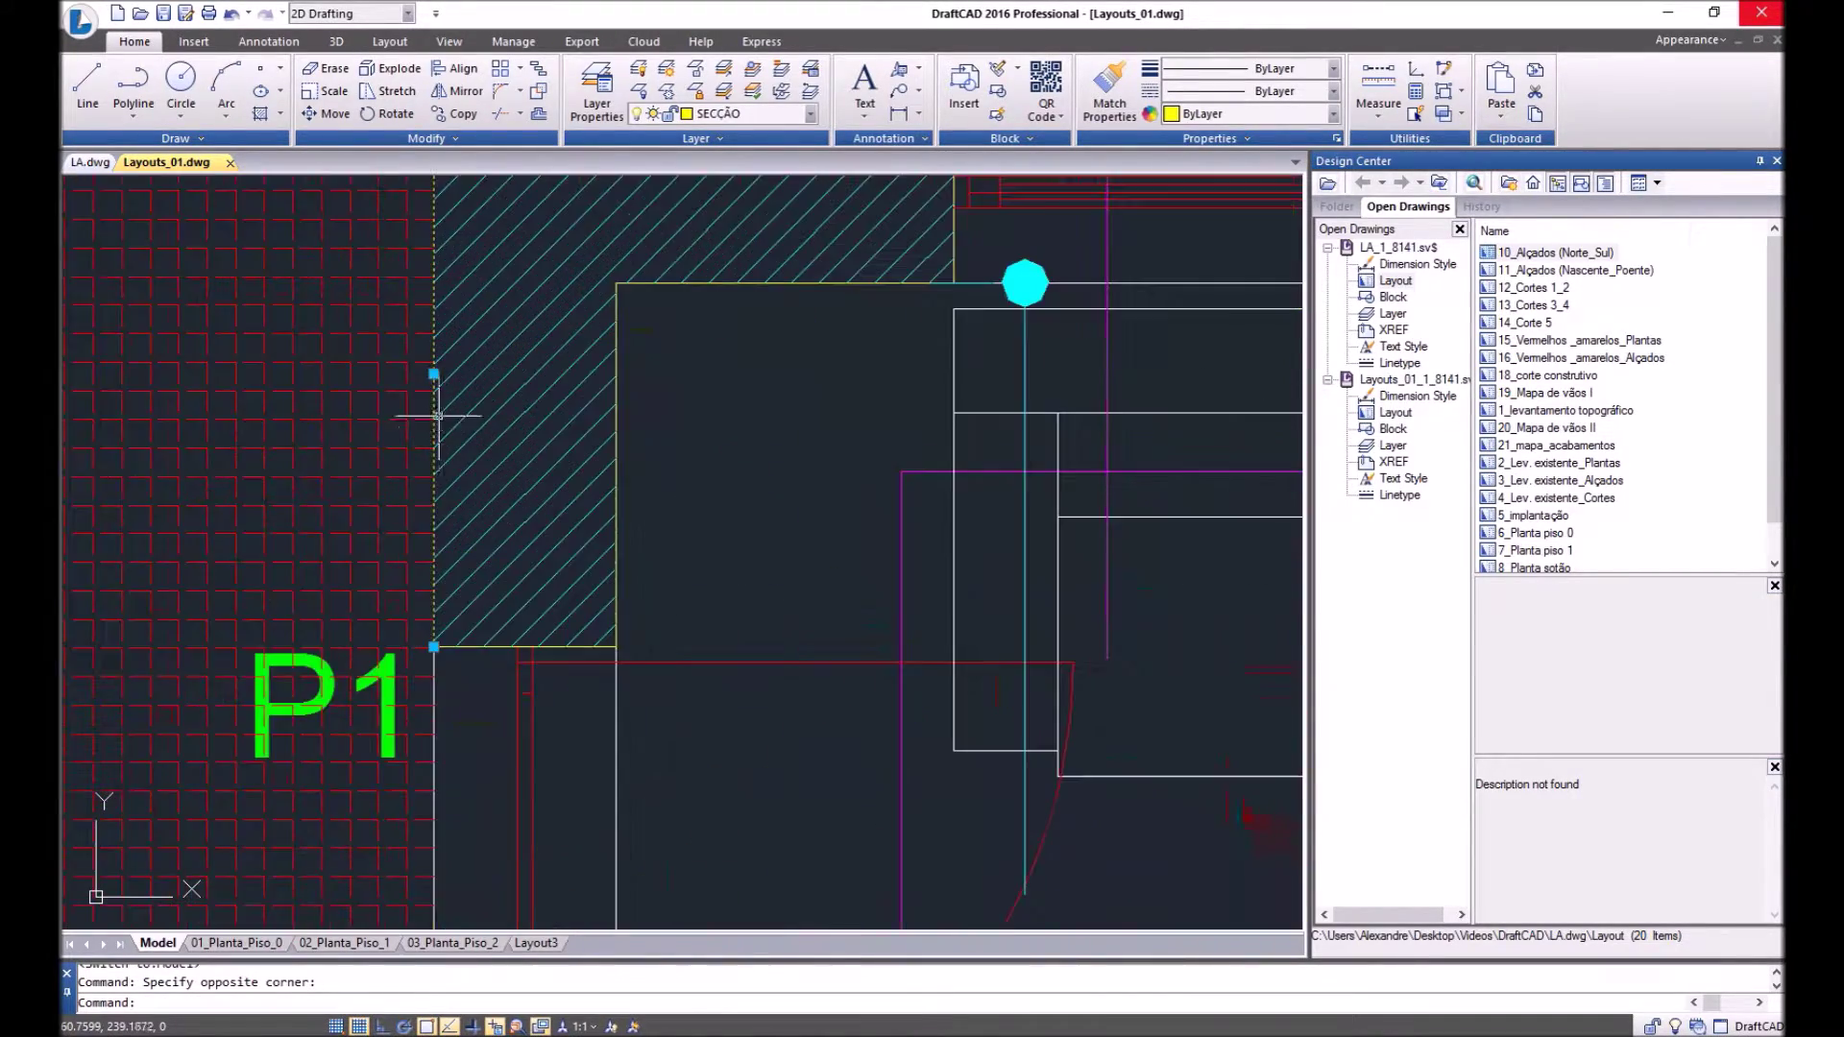
scroll(448, 586, down, 2)
key(Escape)
click(555, 759)
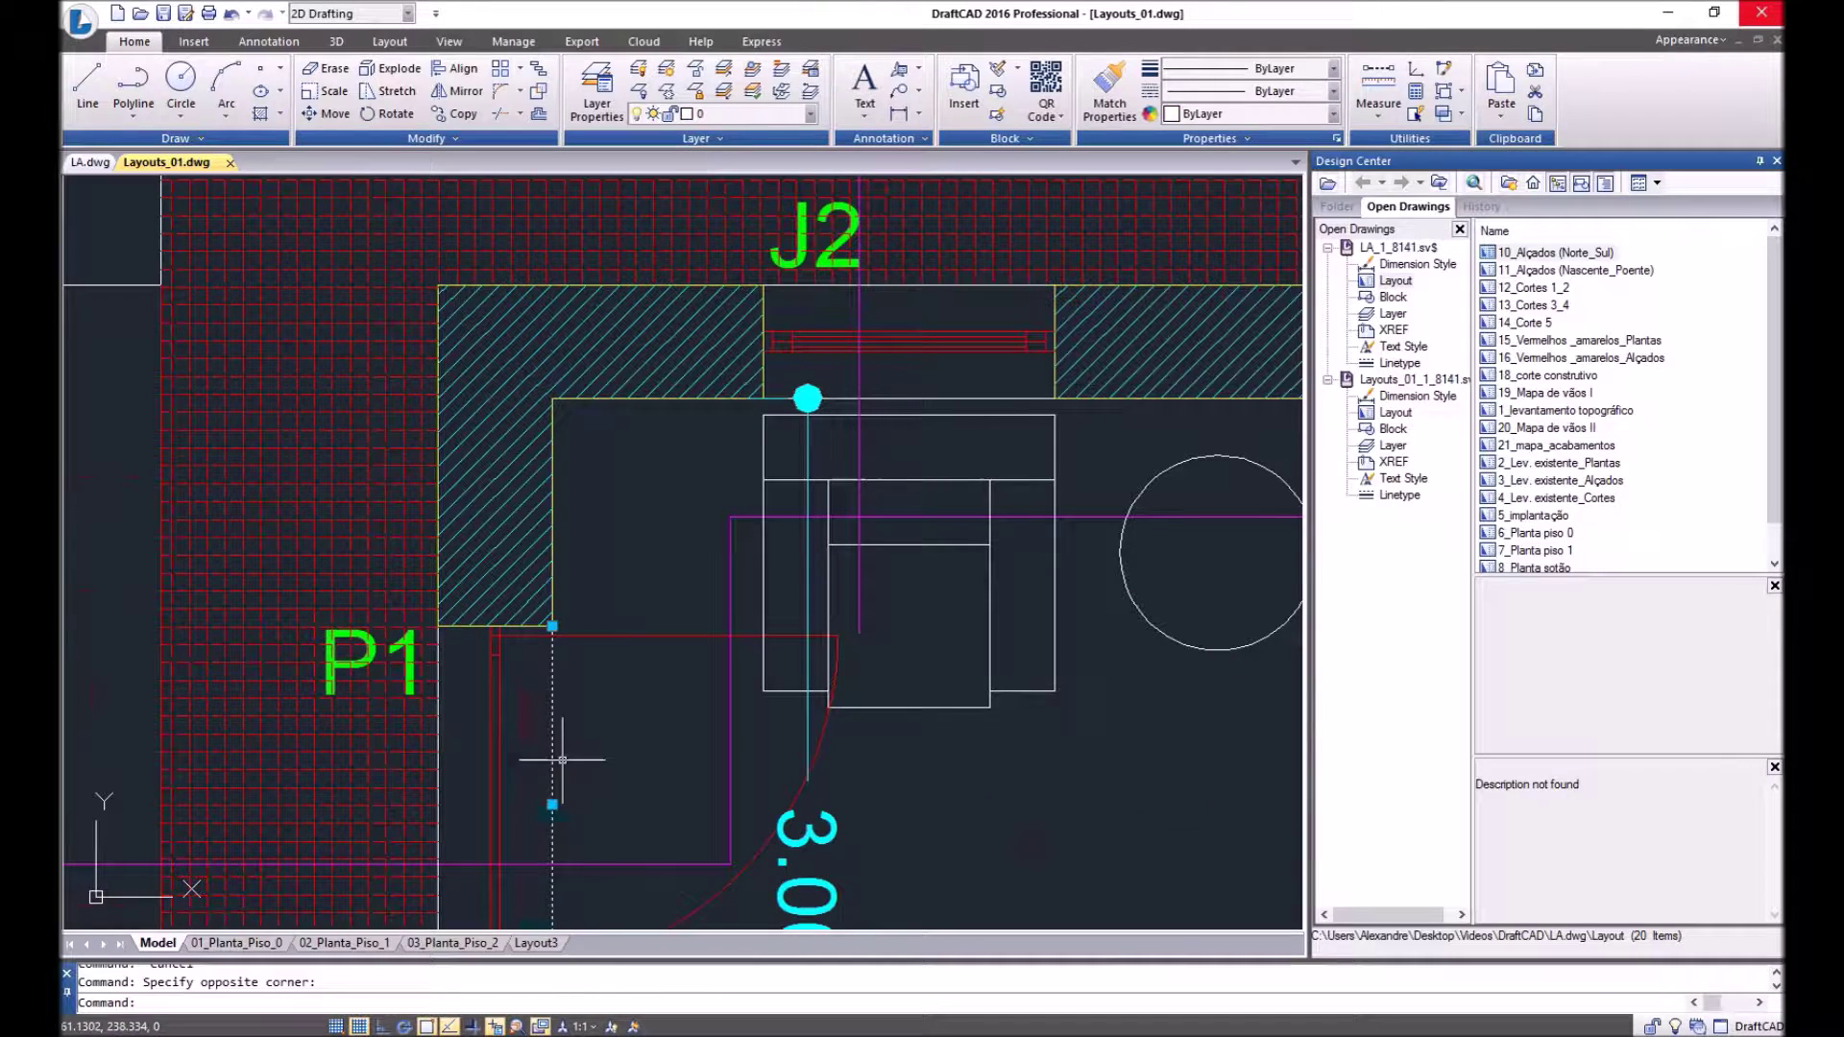
key(Escape)
scroll(595, 596, down, 5)
scroll(925, 523, up, 3)
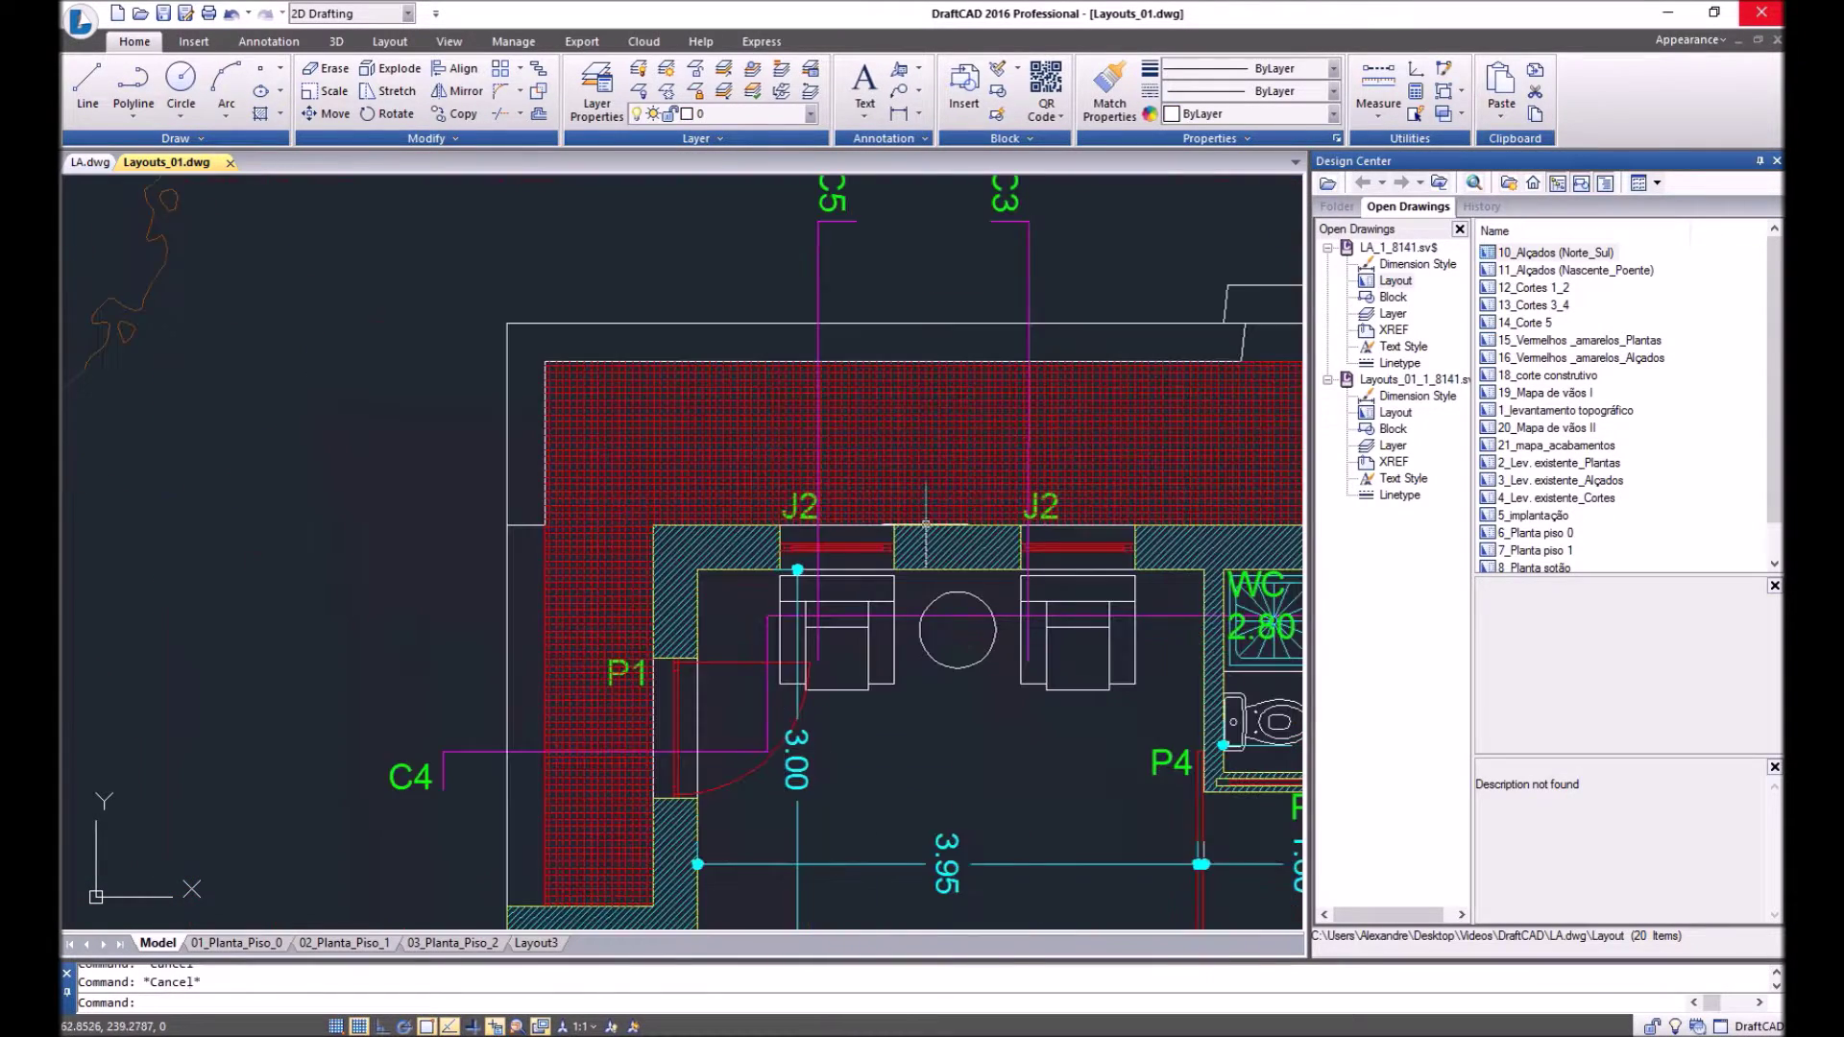
Step: Examine the section lines and labels C5, C3 and C1 above the floor plan
middle_drag(925, 524, 876, 563)
click(762, 227)
key(Escape)
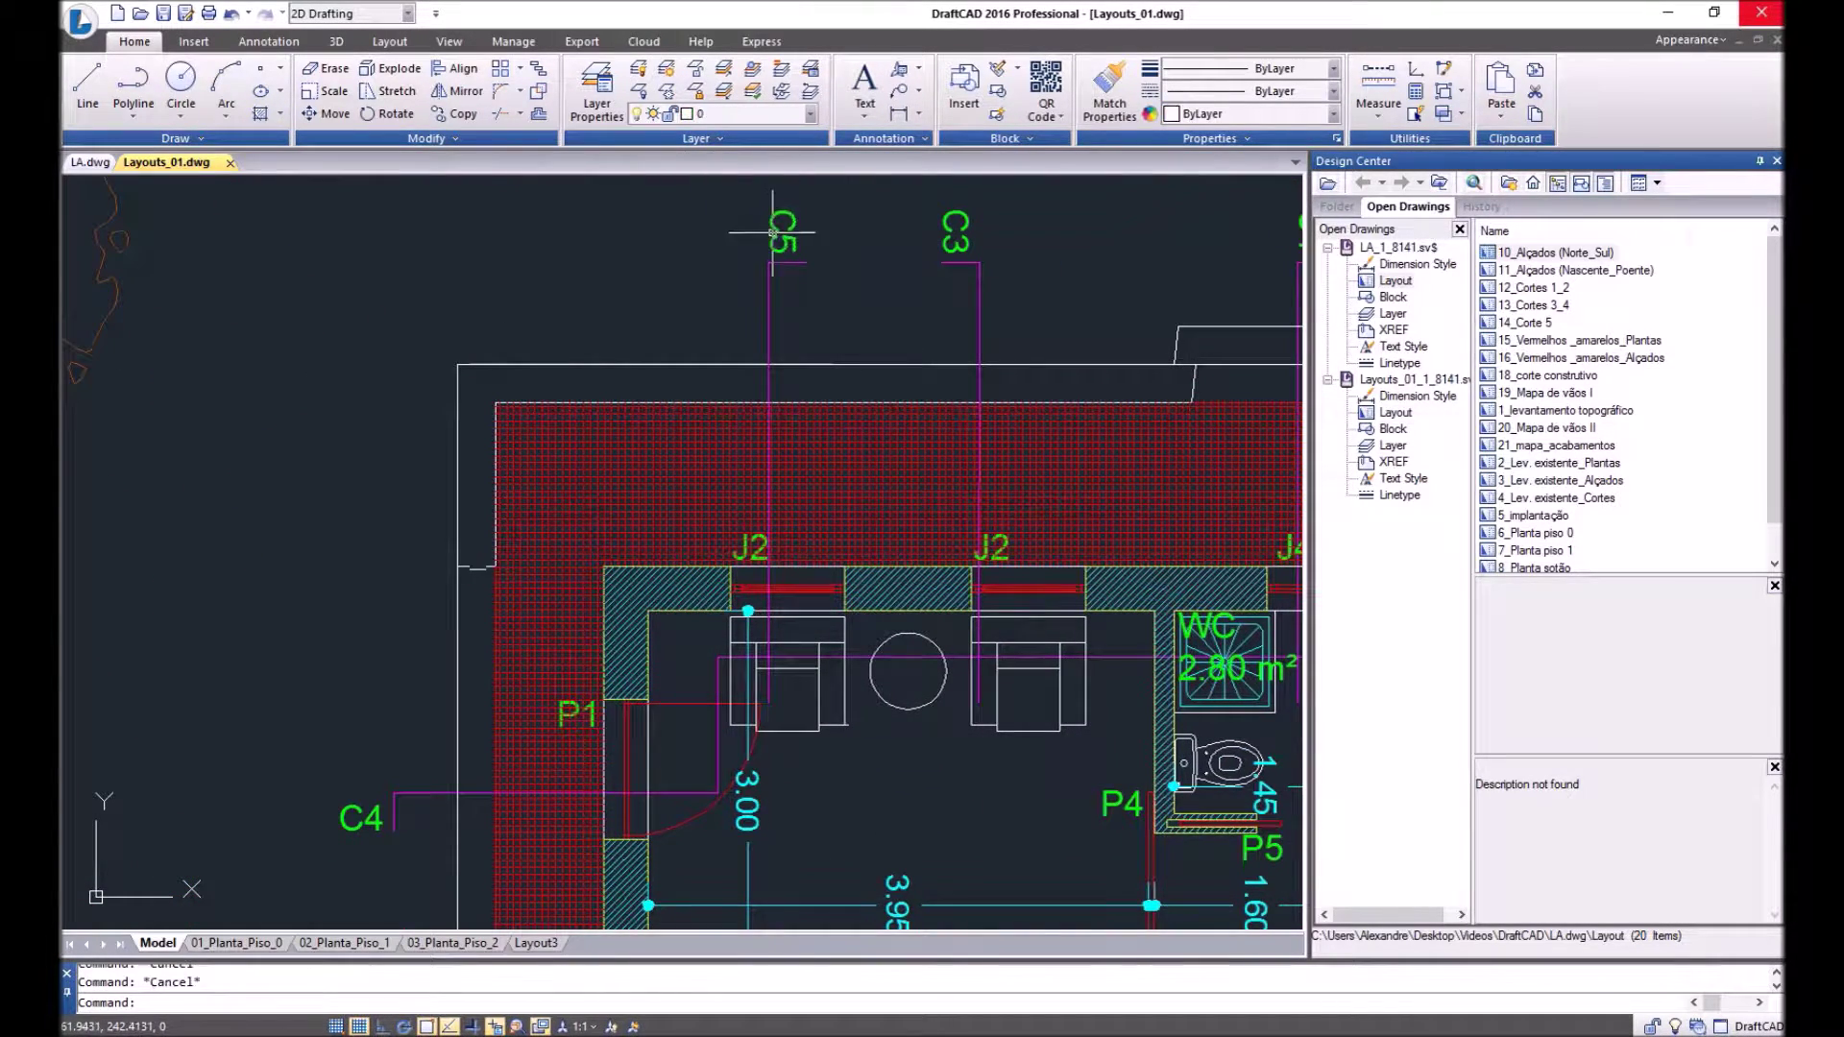
middle_drag(897, 375, 769, 407)
click(831, 245)
key(Escape)
click(942, 380)
key(Escape)
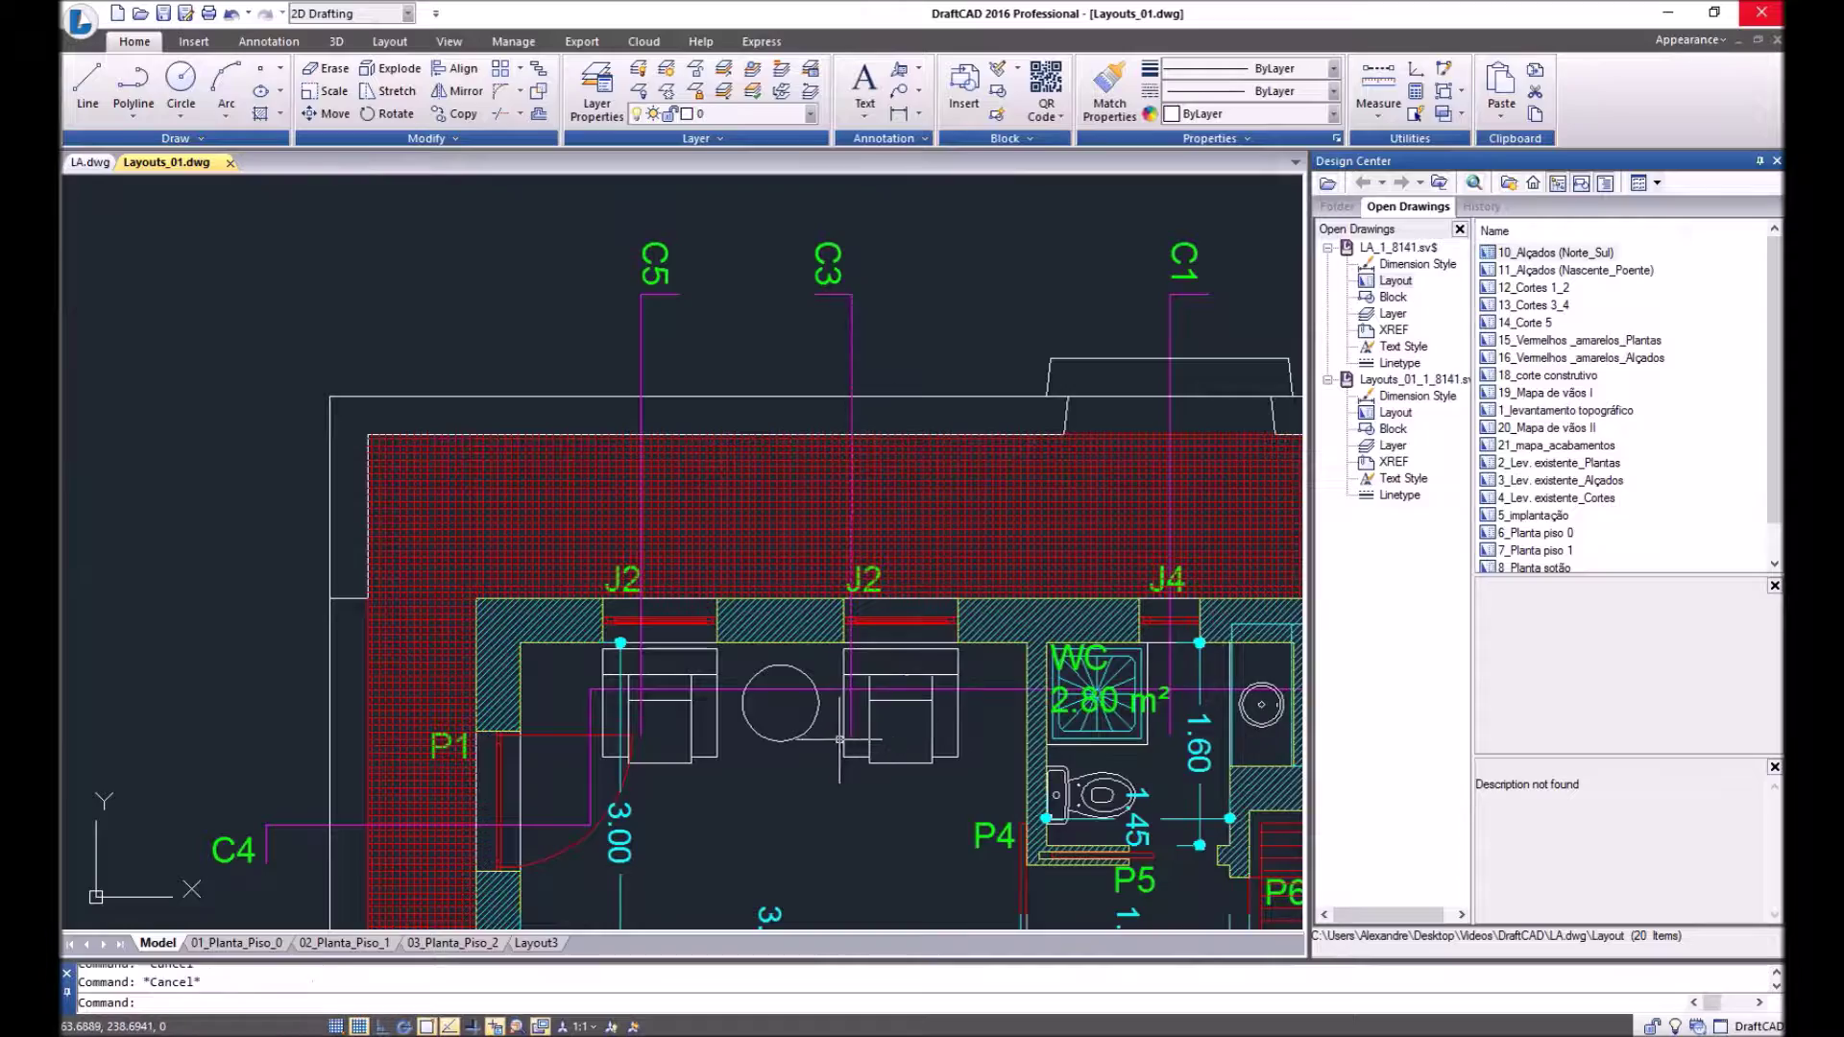
Step: Examine the plan's line colors, hatches and dimensions around the WC, the staircase and windows J2 and J4
scroll(638, 556, up, 4)
scroll(543, 331, down, 6)
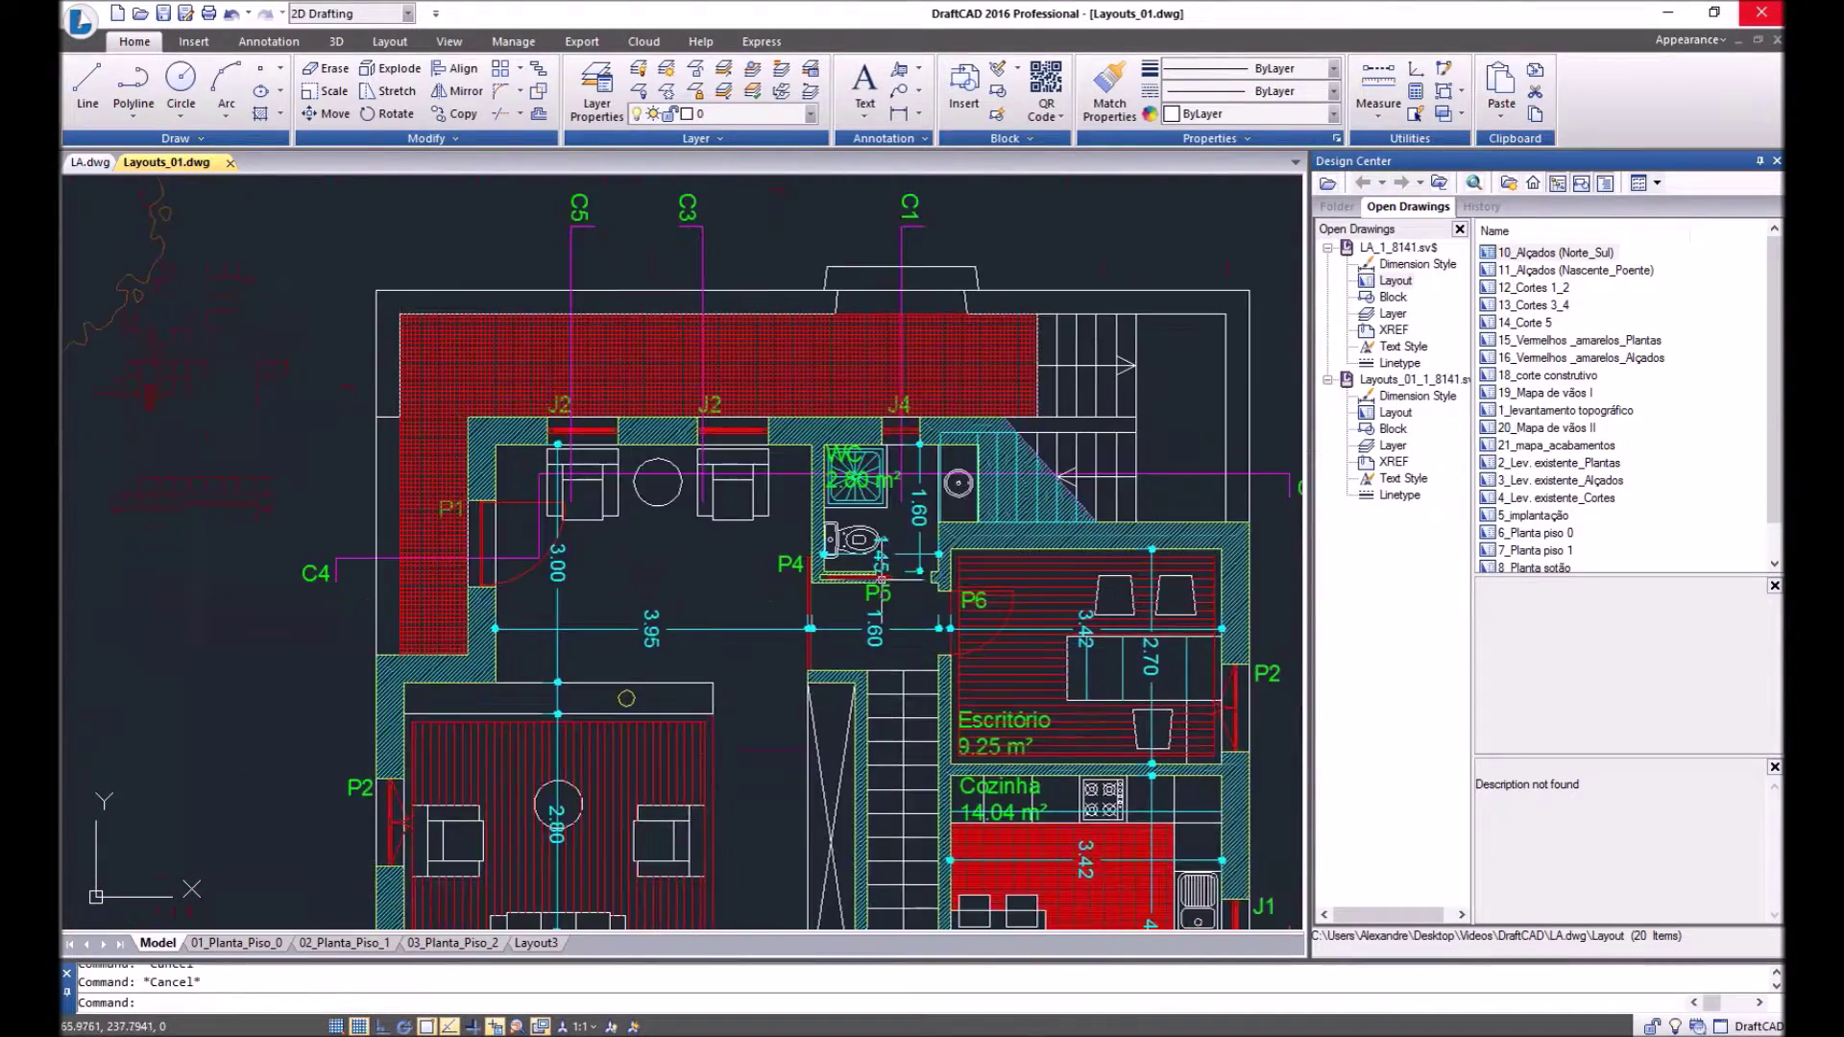
scroll(862, 516, up, 5)
scroll(863, 516, down, 5)
scroll(862, 516, up, 5)
scroll(716, 521, down, 1)
scroll(1028, 659, down, 1)
scroll(844, 711, down, 1)
scroll(885, 671, down, 1)
scroll(885, 603, down, 3)
middle_drag(884, 603, 1014, 405)
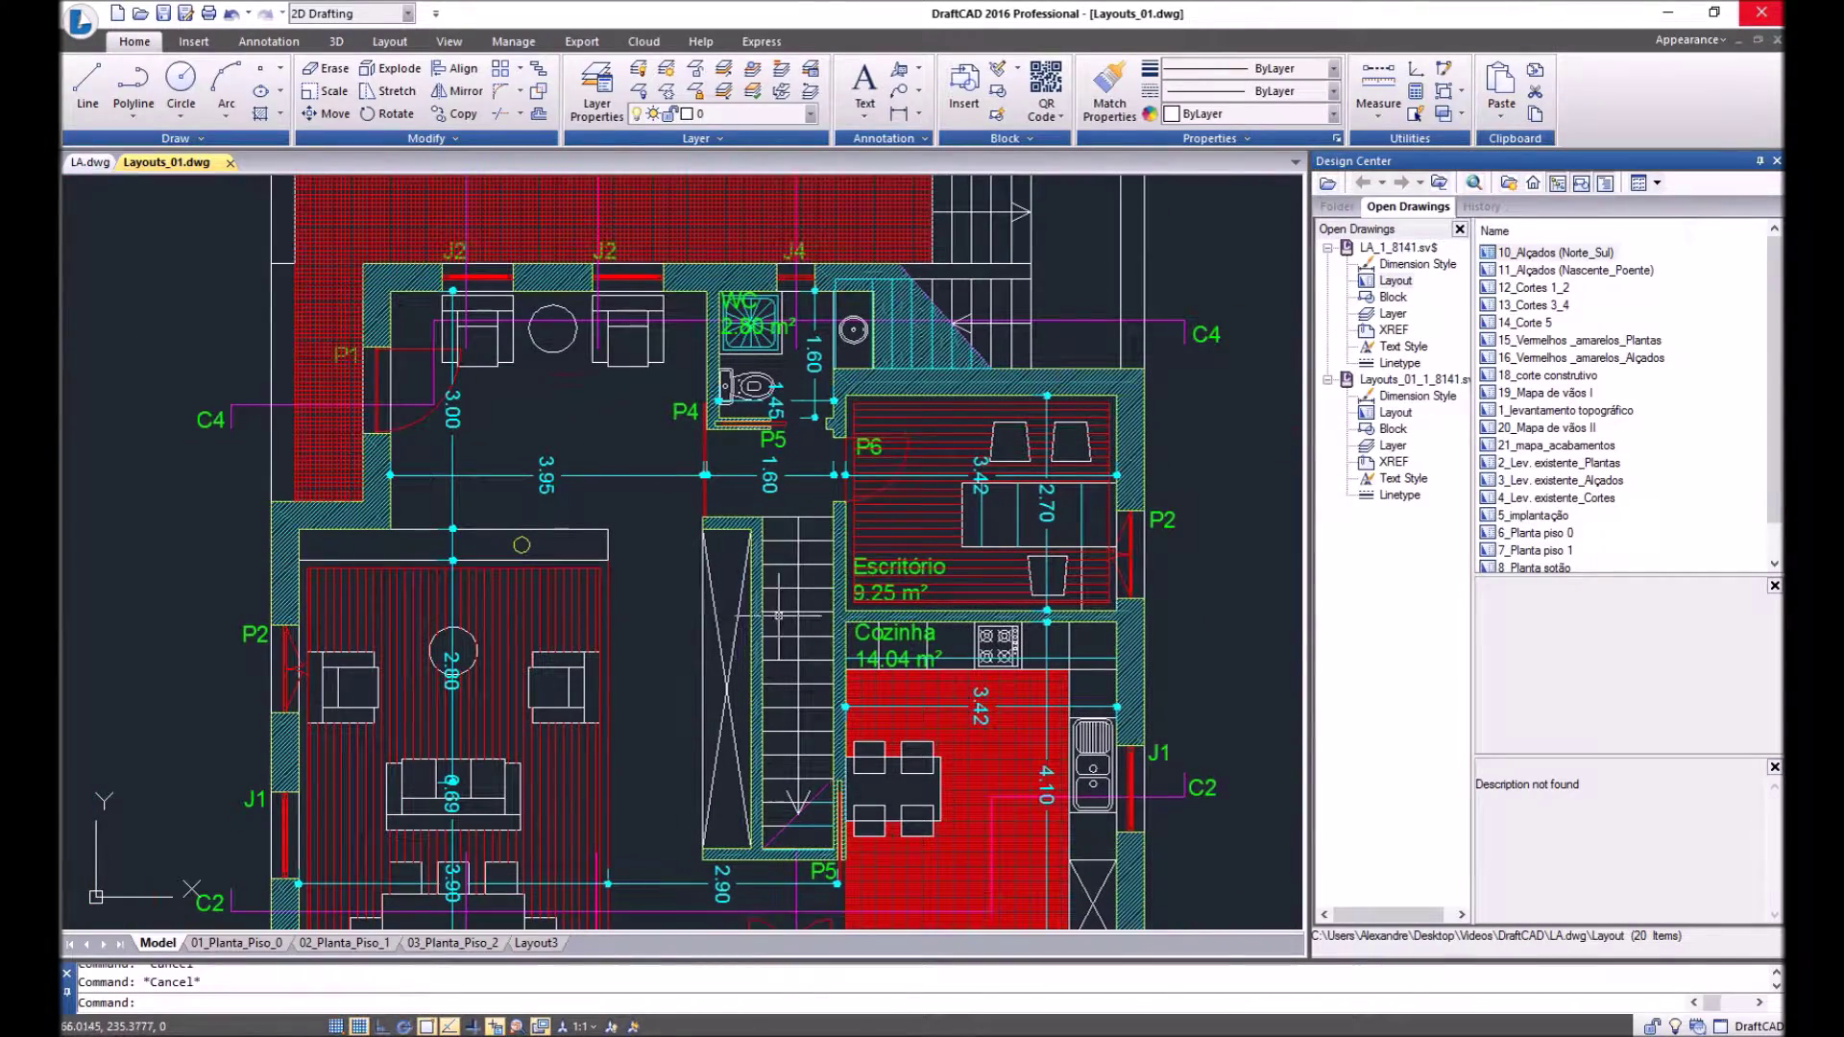
scroll(1076, 729, up, 2)
scroll(1073, 742, down, 2)
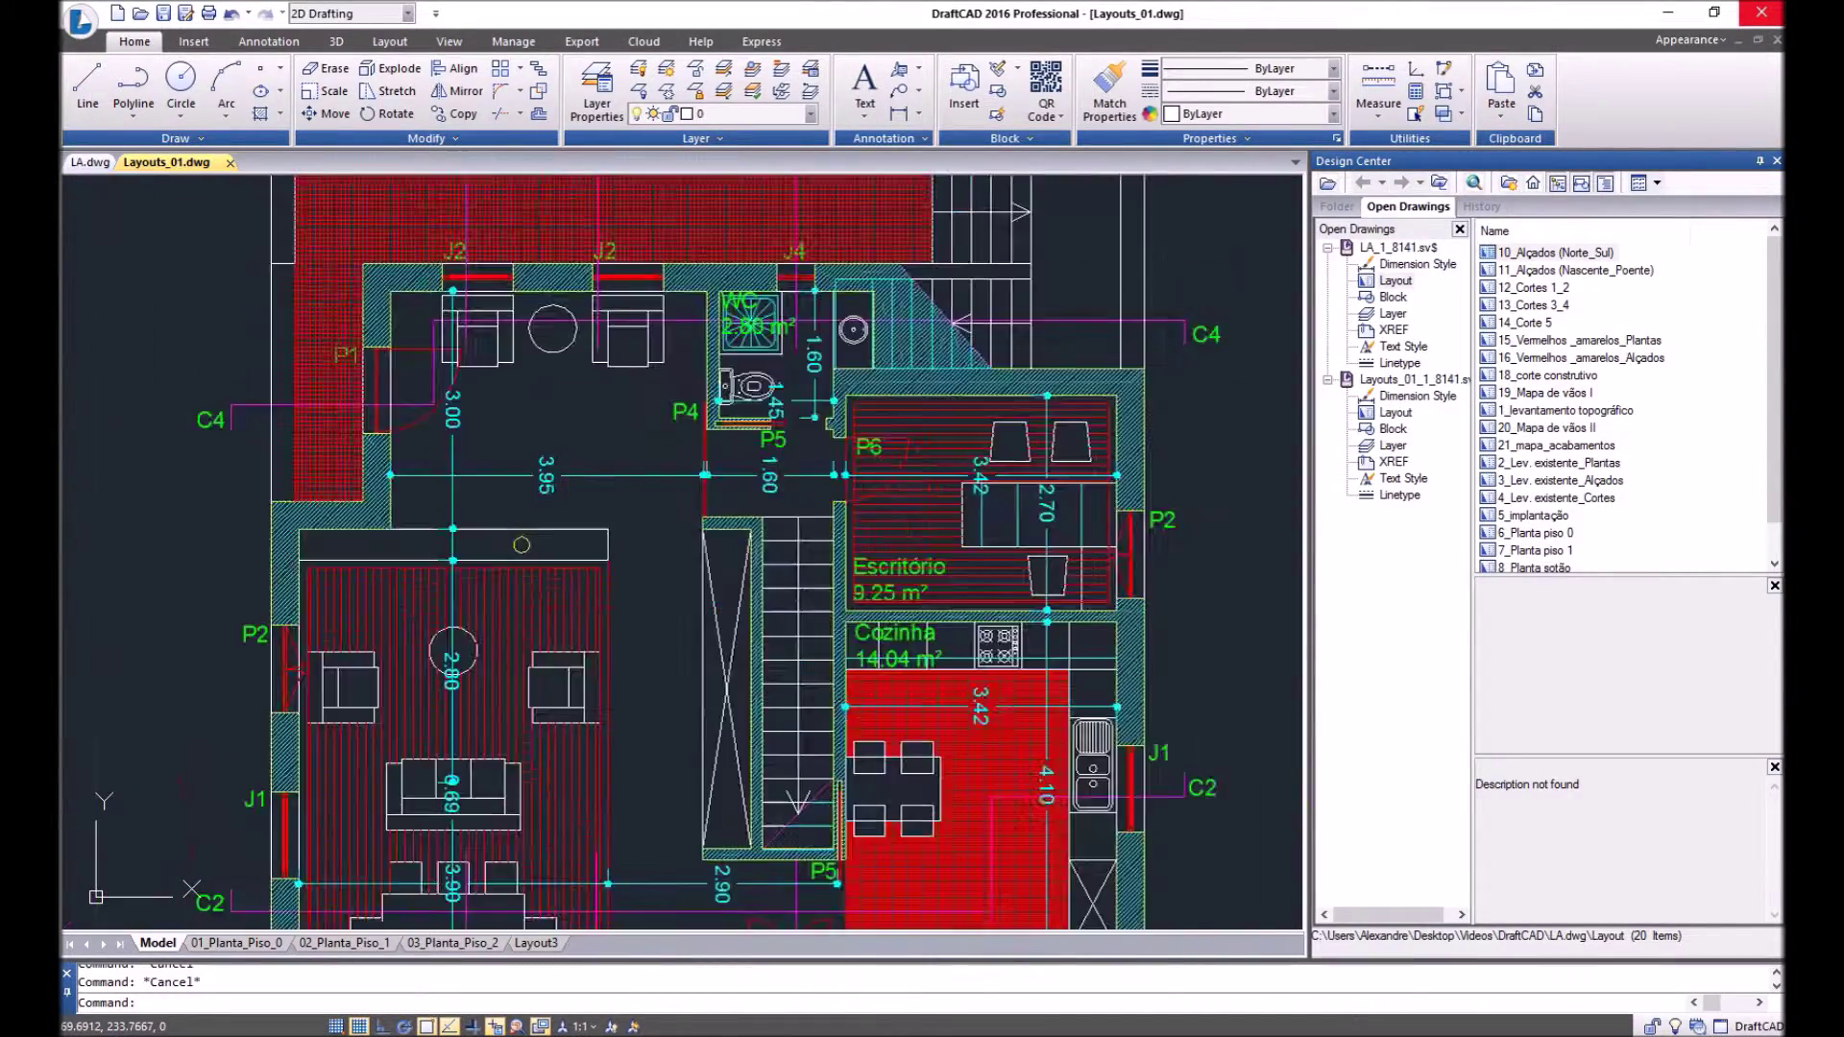
scroll(1073, 741, down, 2)
scroll(859, 607, up, 3)
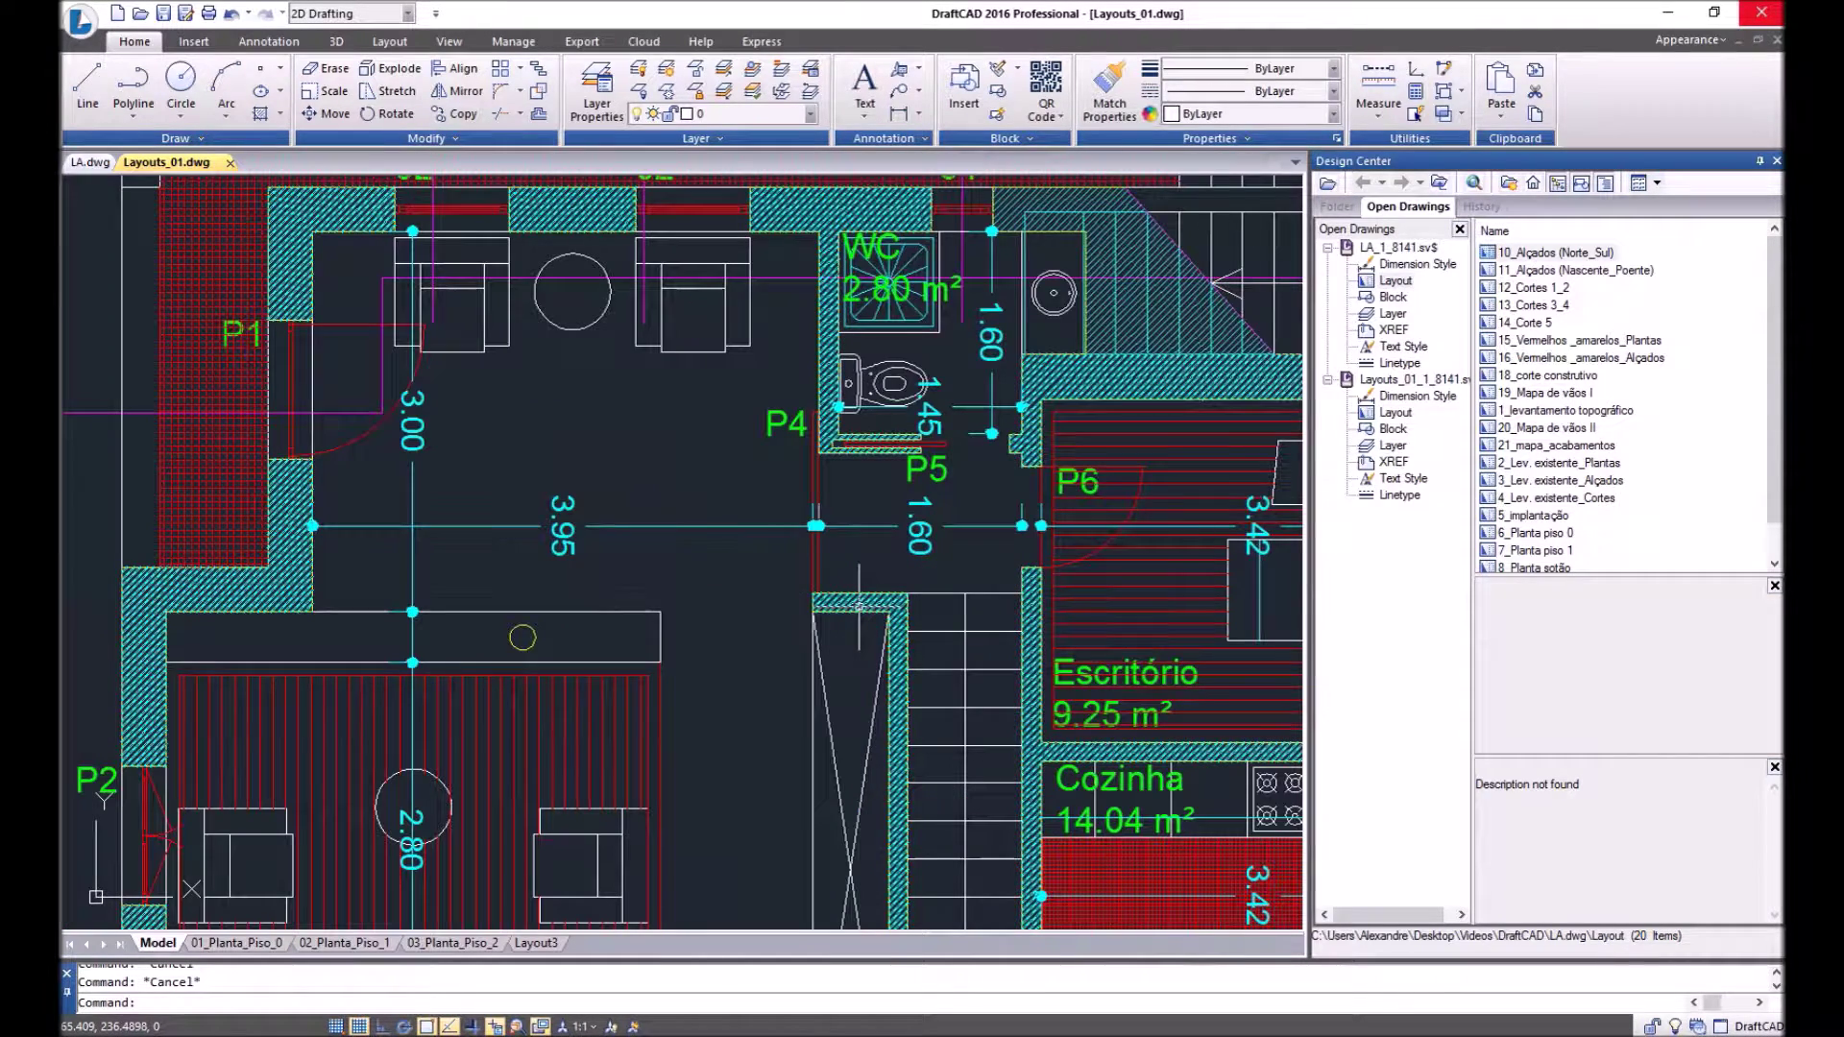
scroll(859, 607, down, 2)
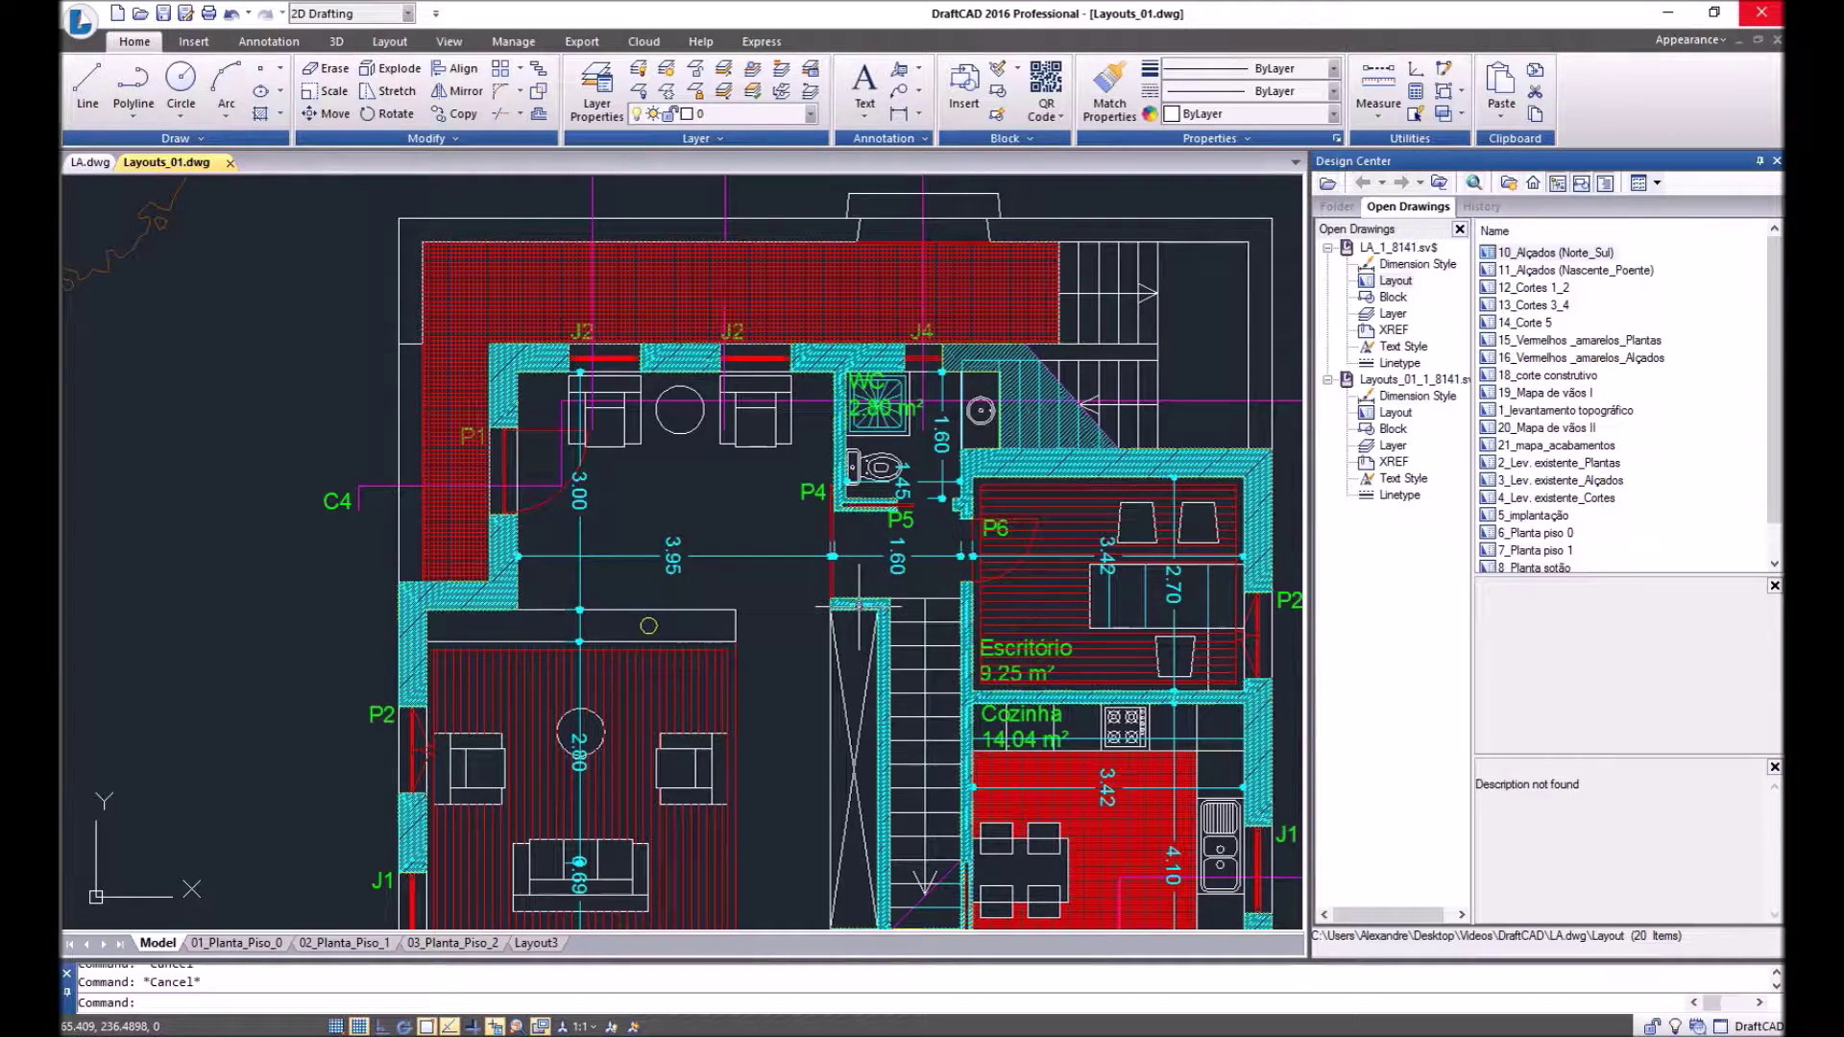
scroll(805, 462, up, 5)
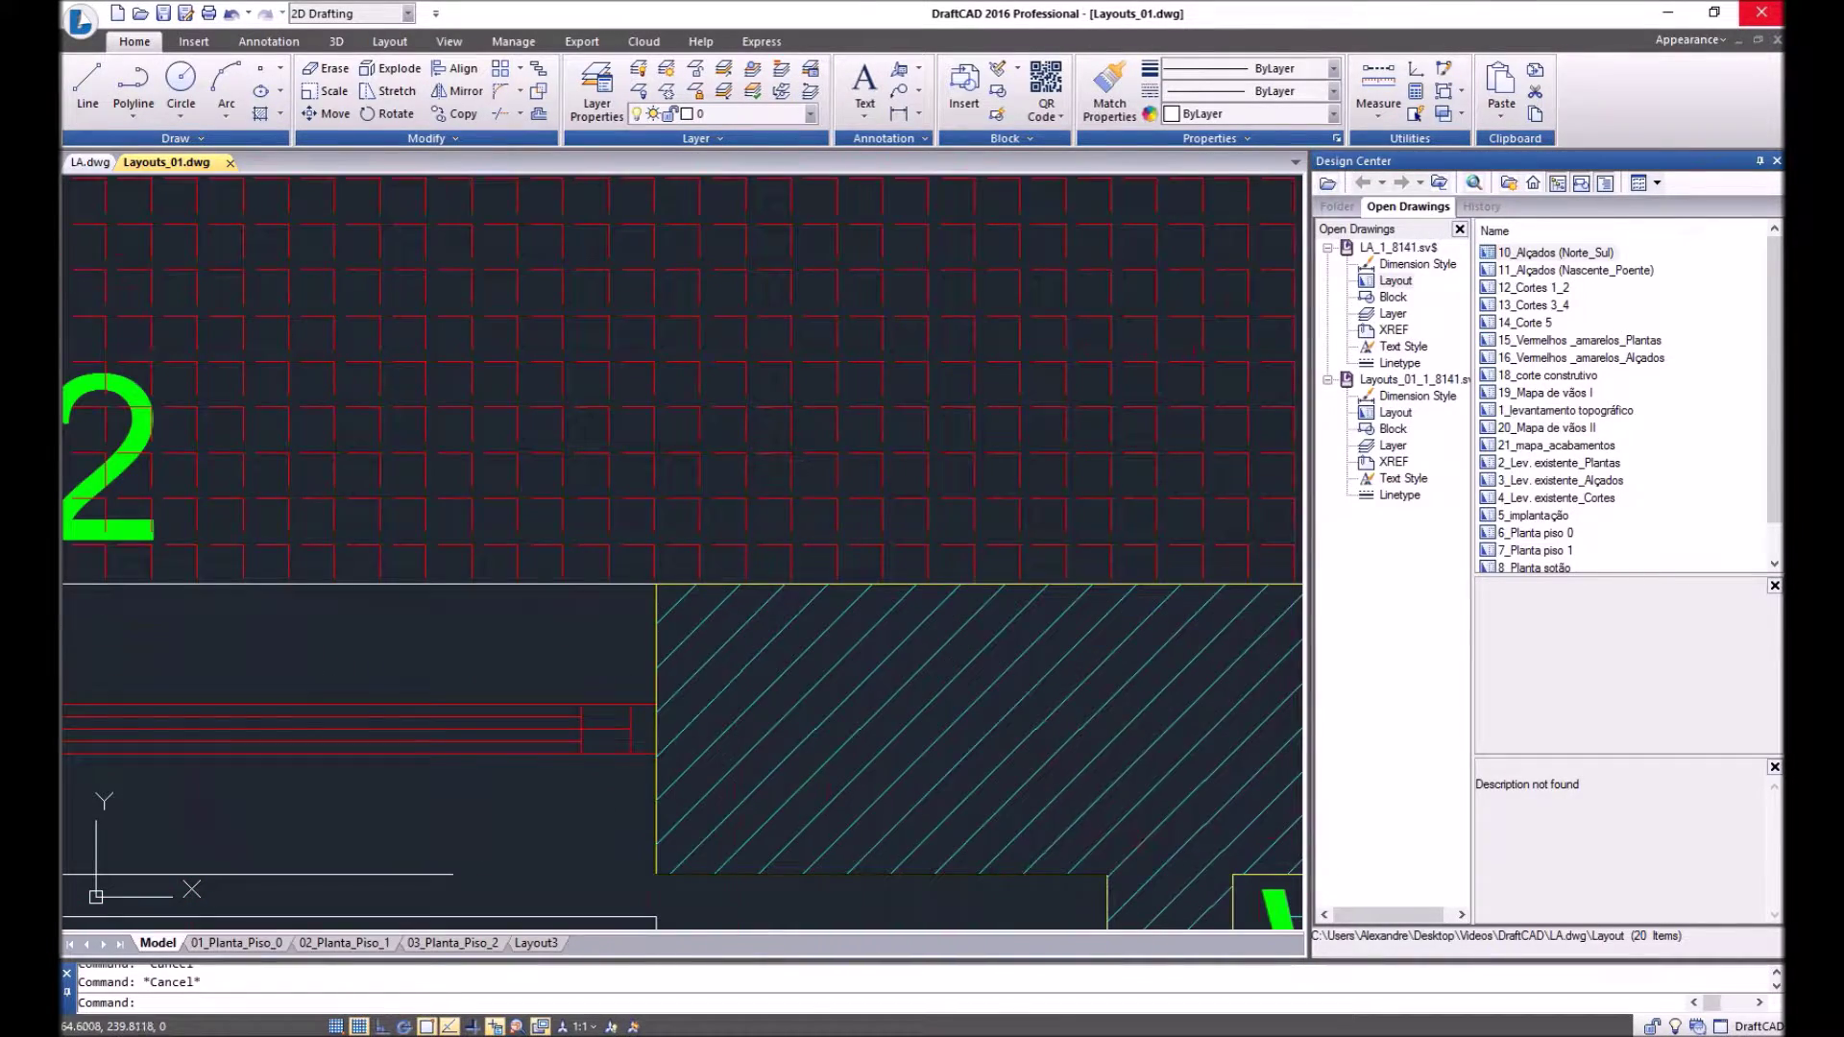
scroll(678, 587, down, 3)
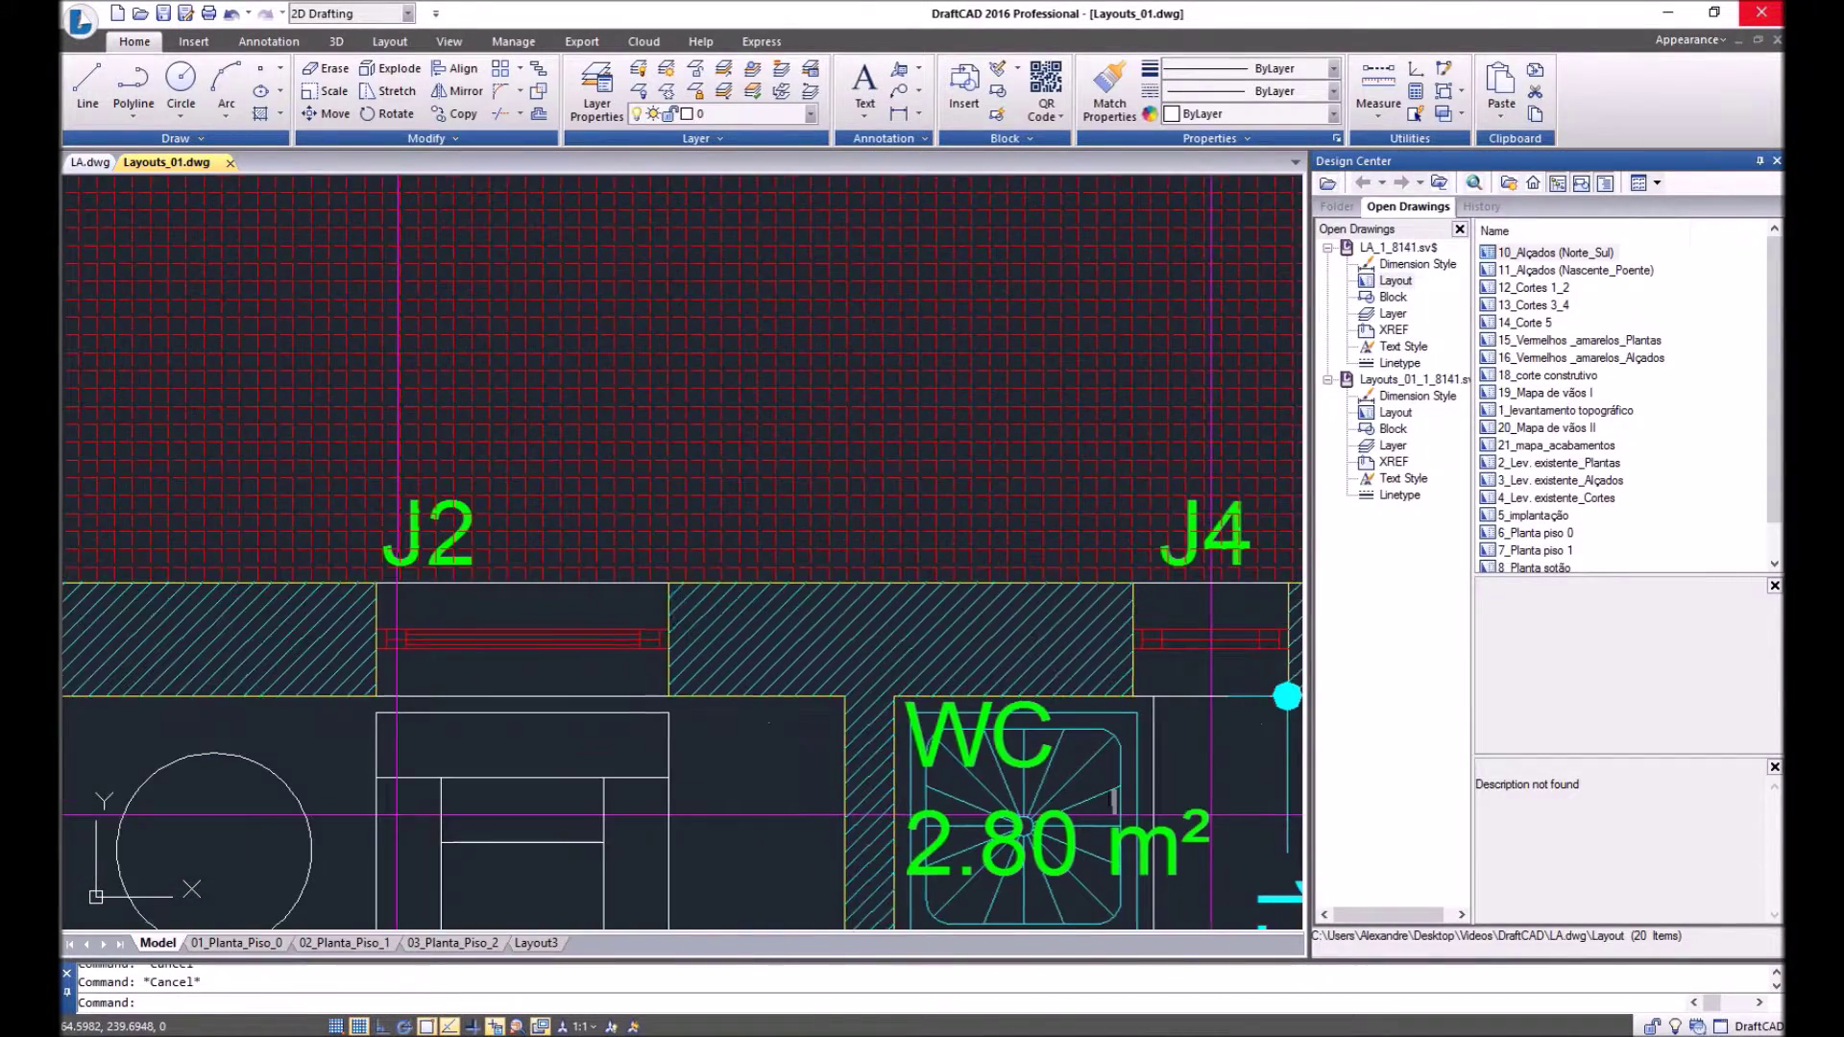
scroll(539, 575, down, 1)
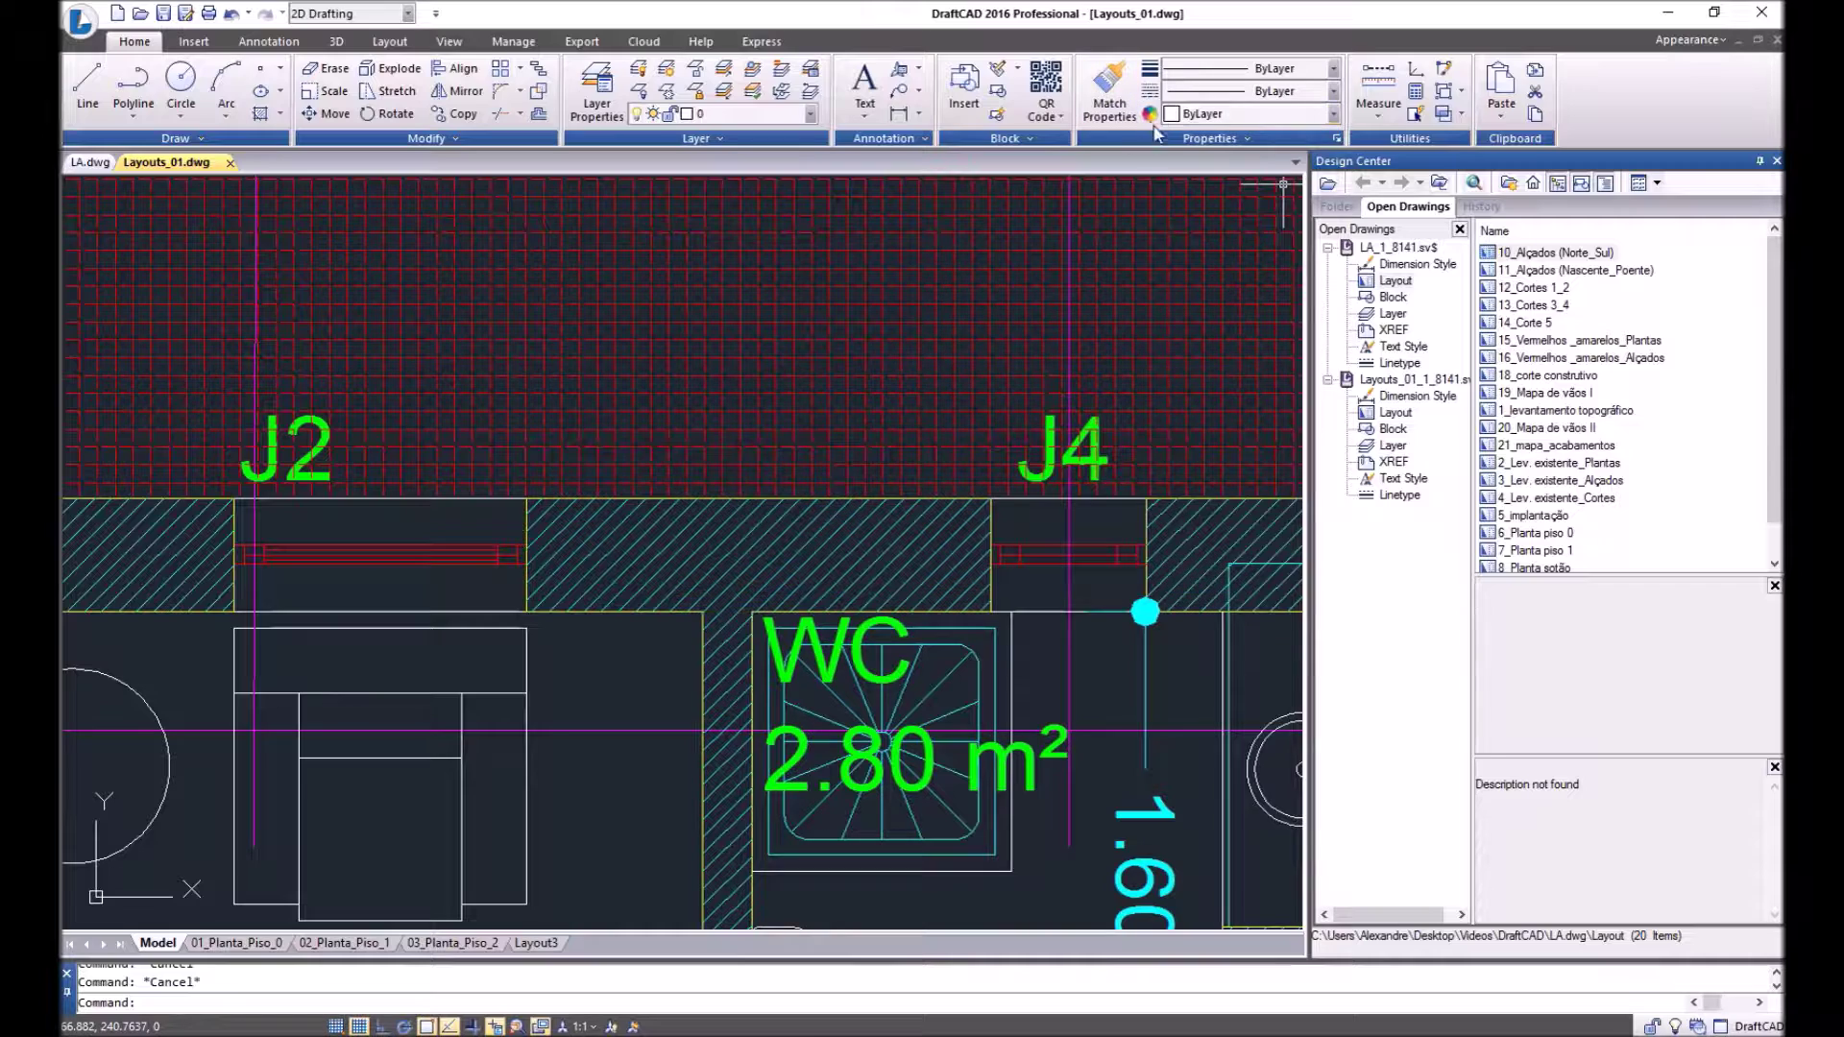
Step: Try true colors 97,158,118 and 131,71,184 as the current object color and compare them with the index palette
click(1181, 114)
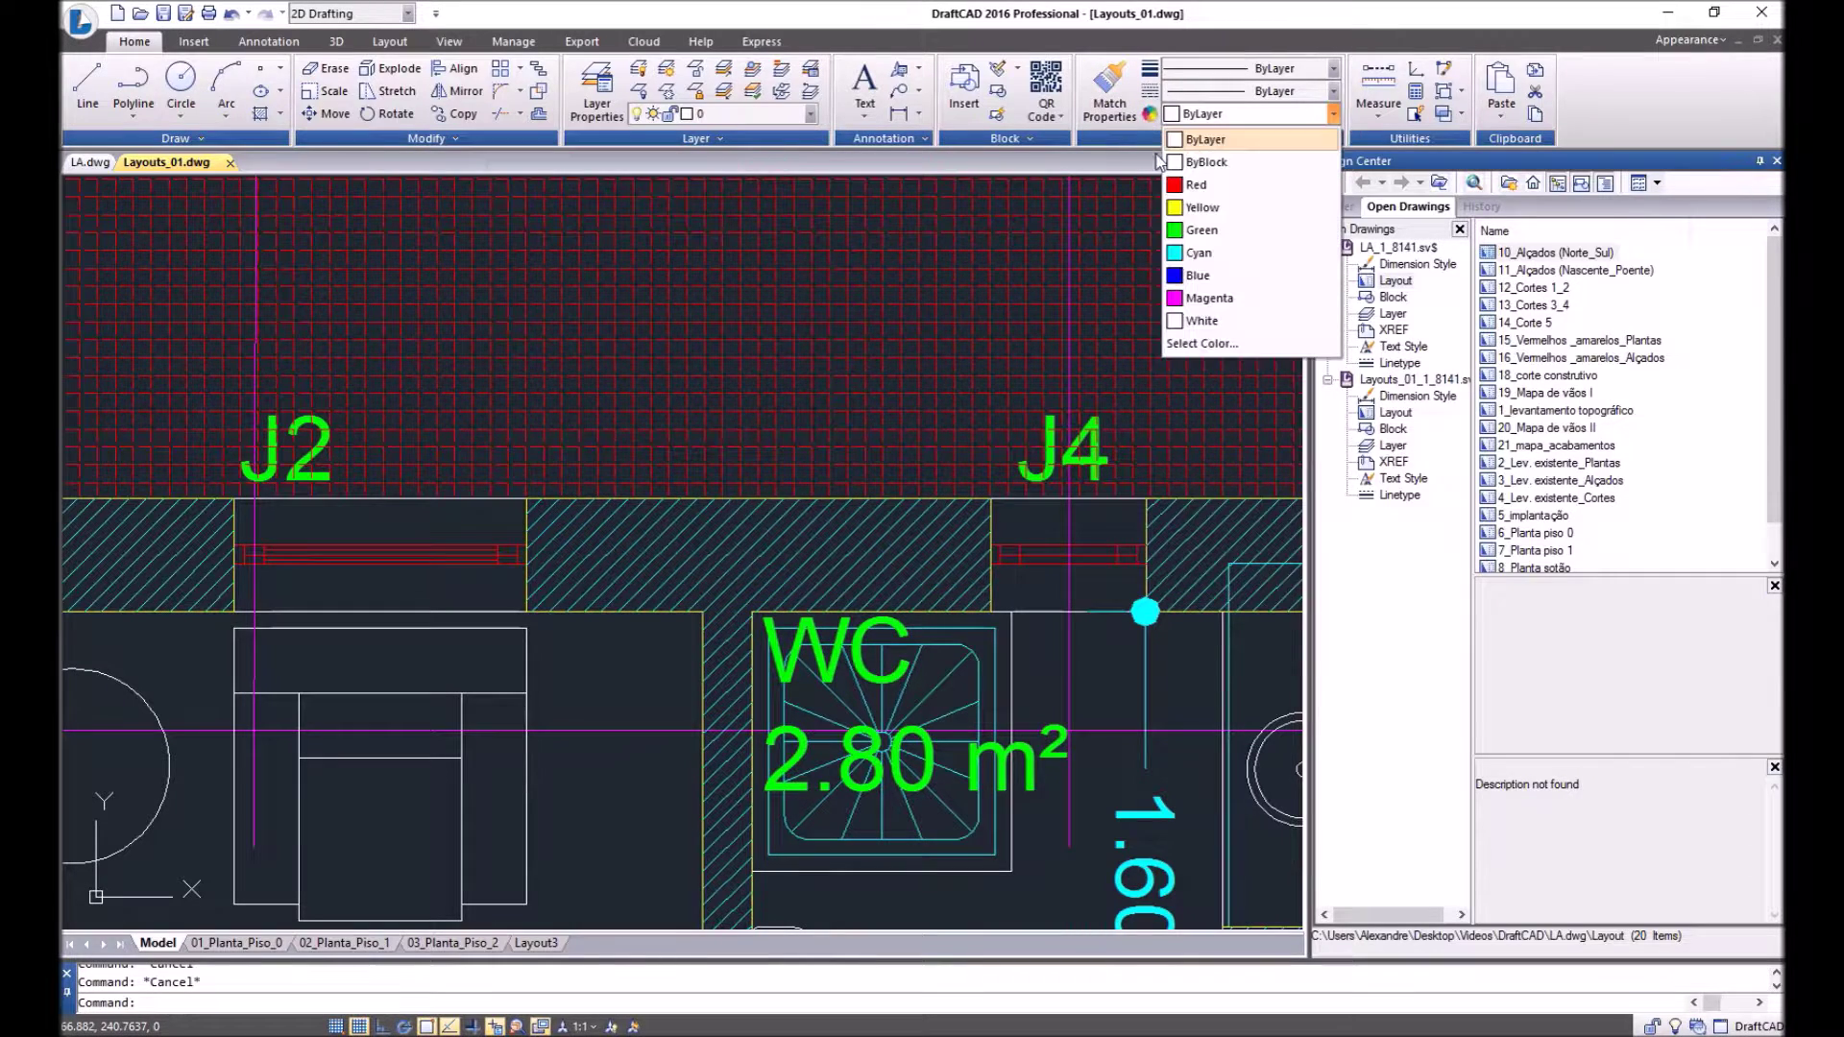
click(1178, 346)
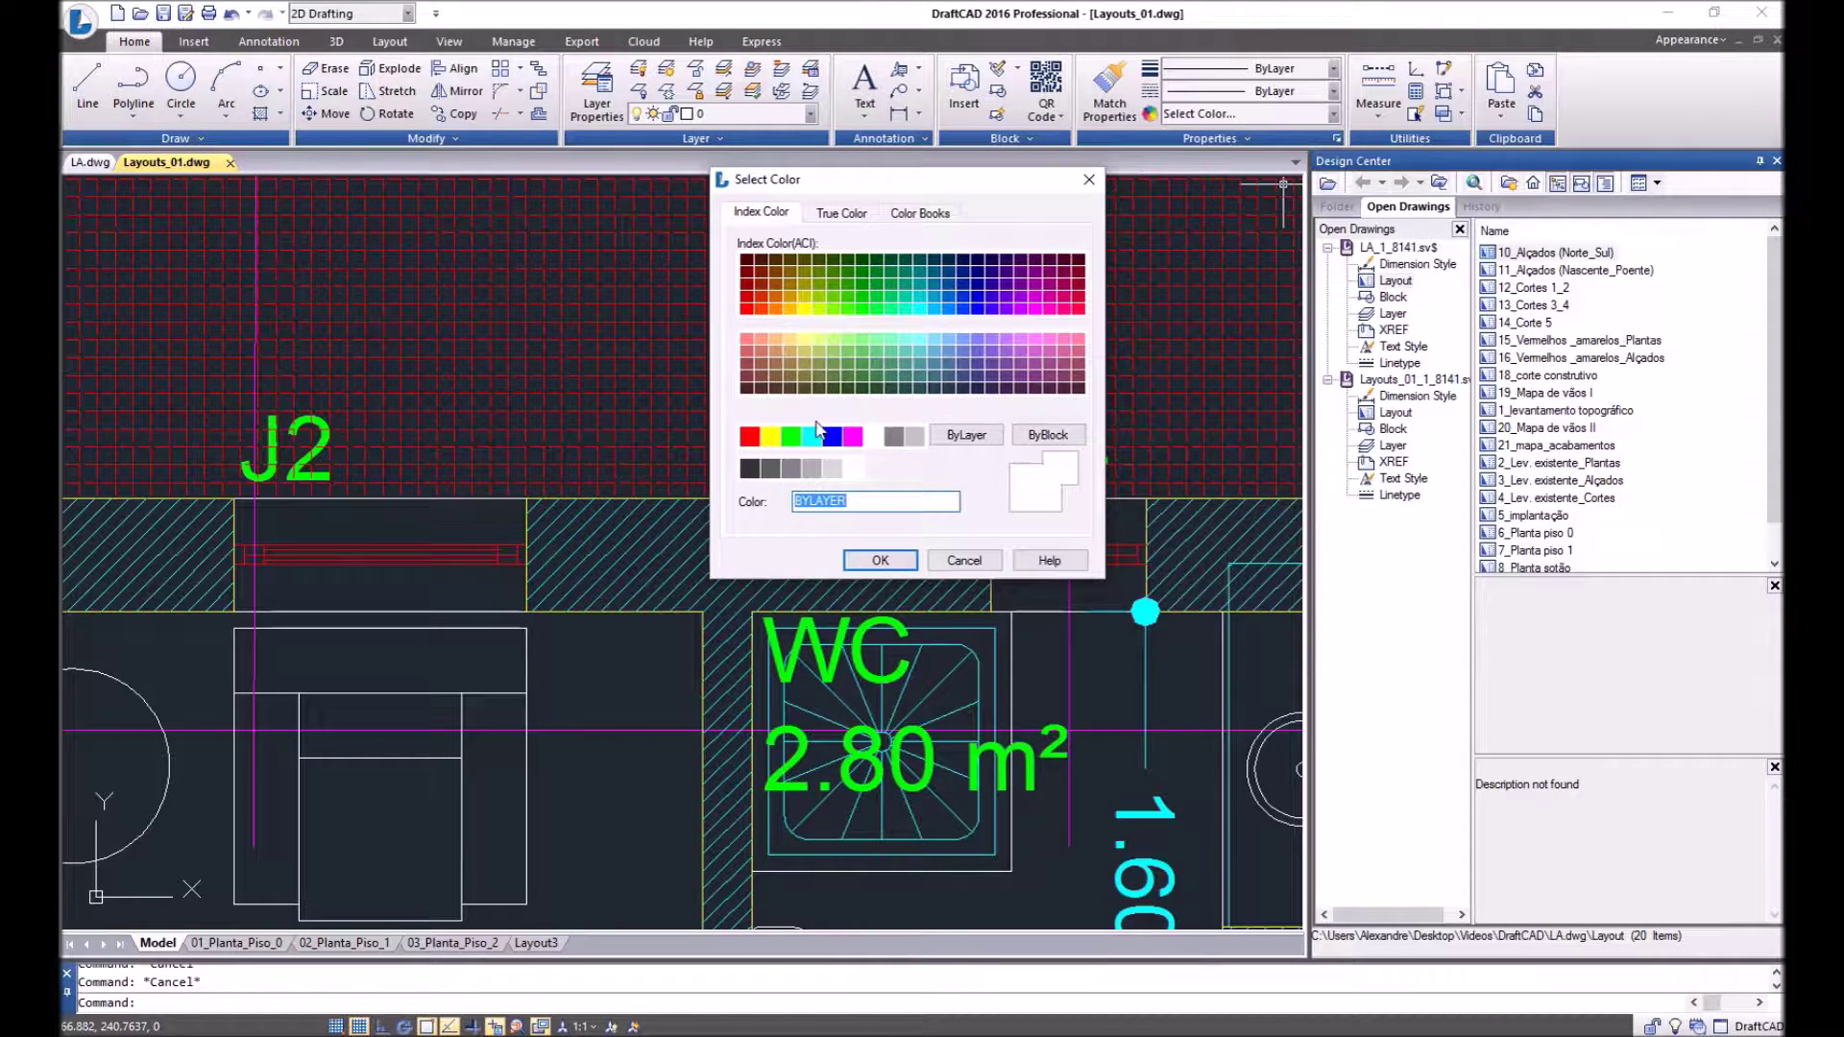
click(849, 221)
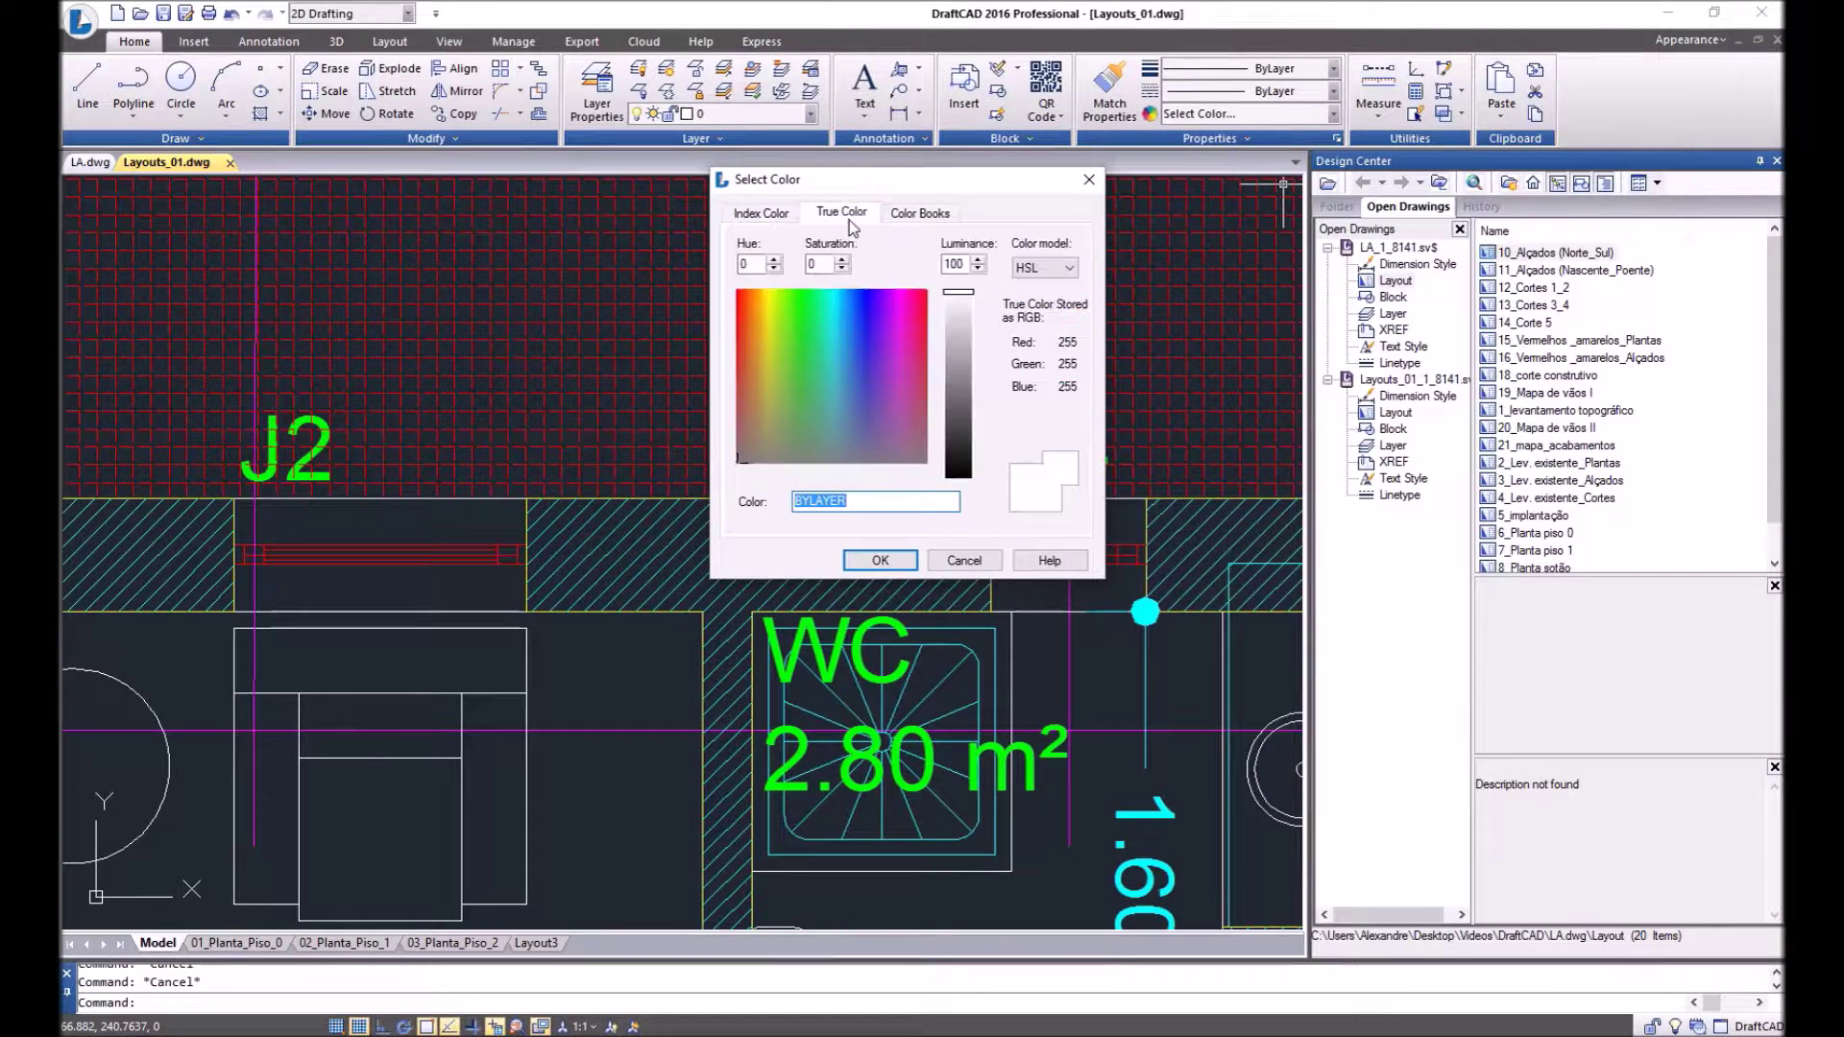
drag(835, 340, 811, 421)
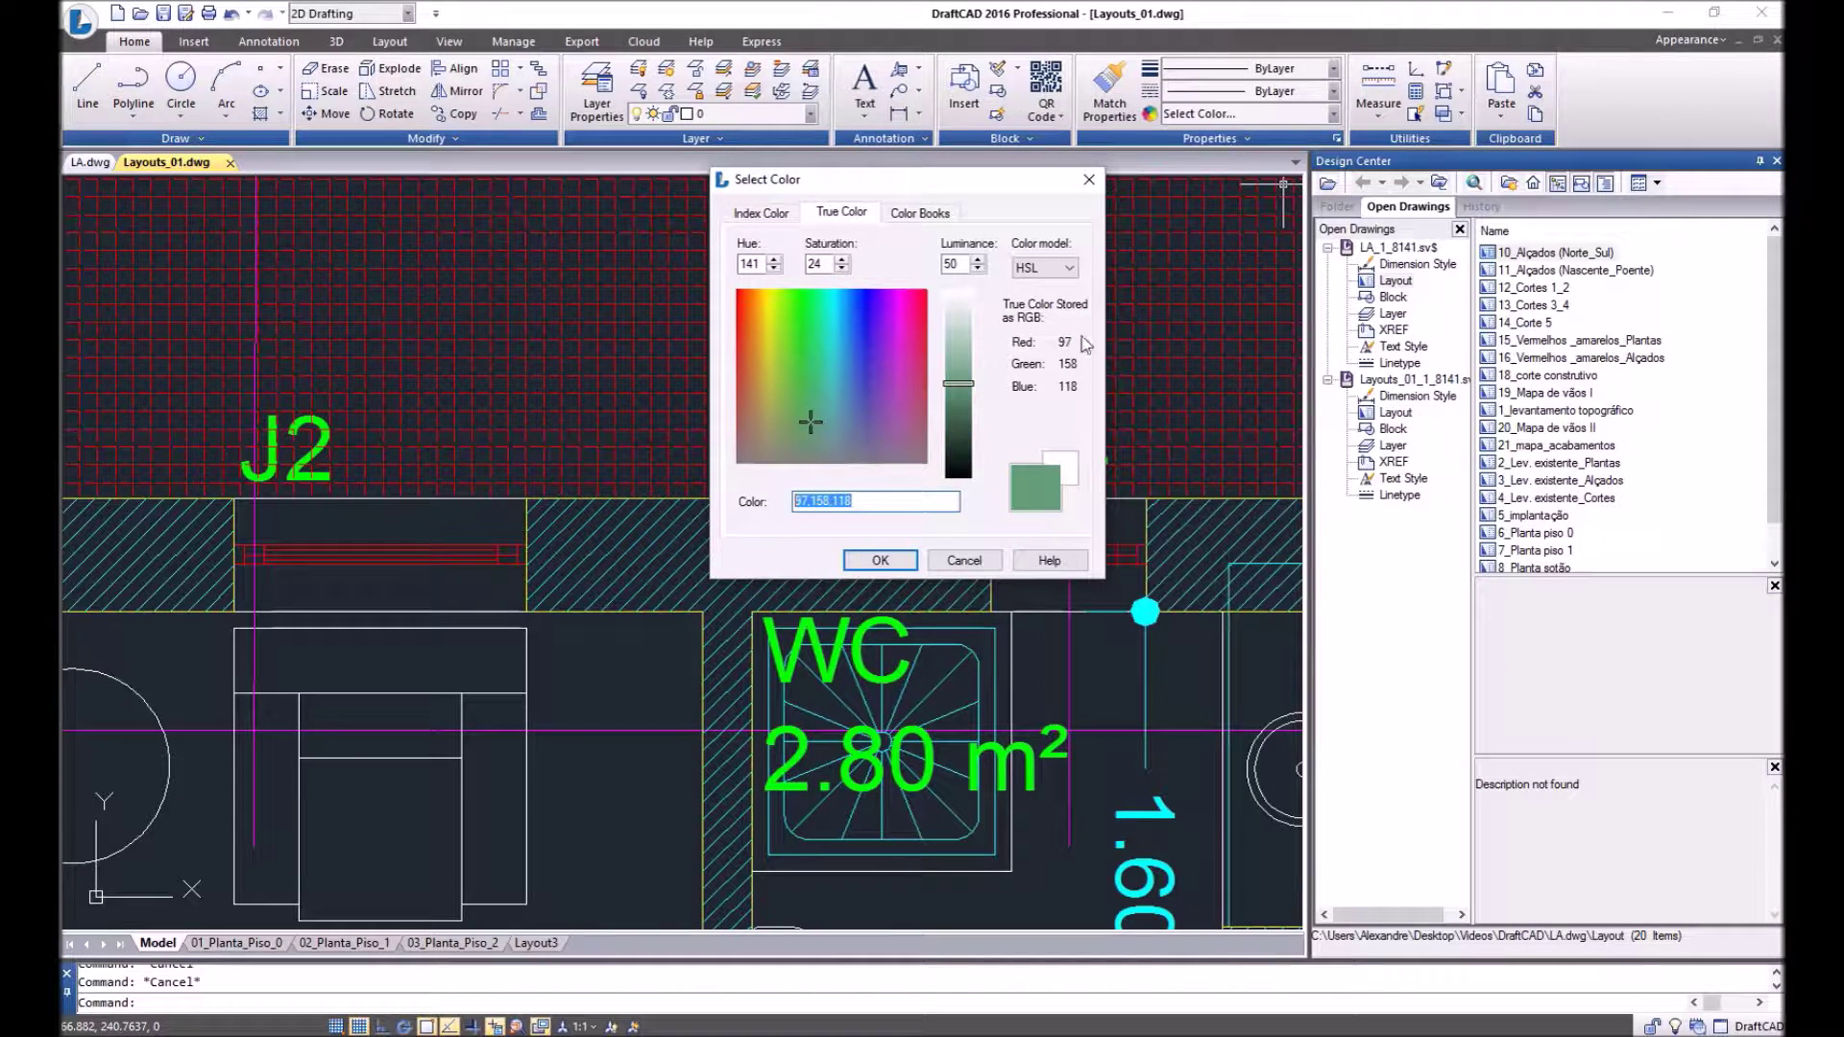
click(876, 501)
drag(808, 424, 883, 393)
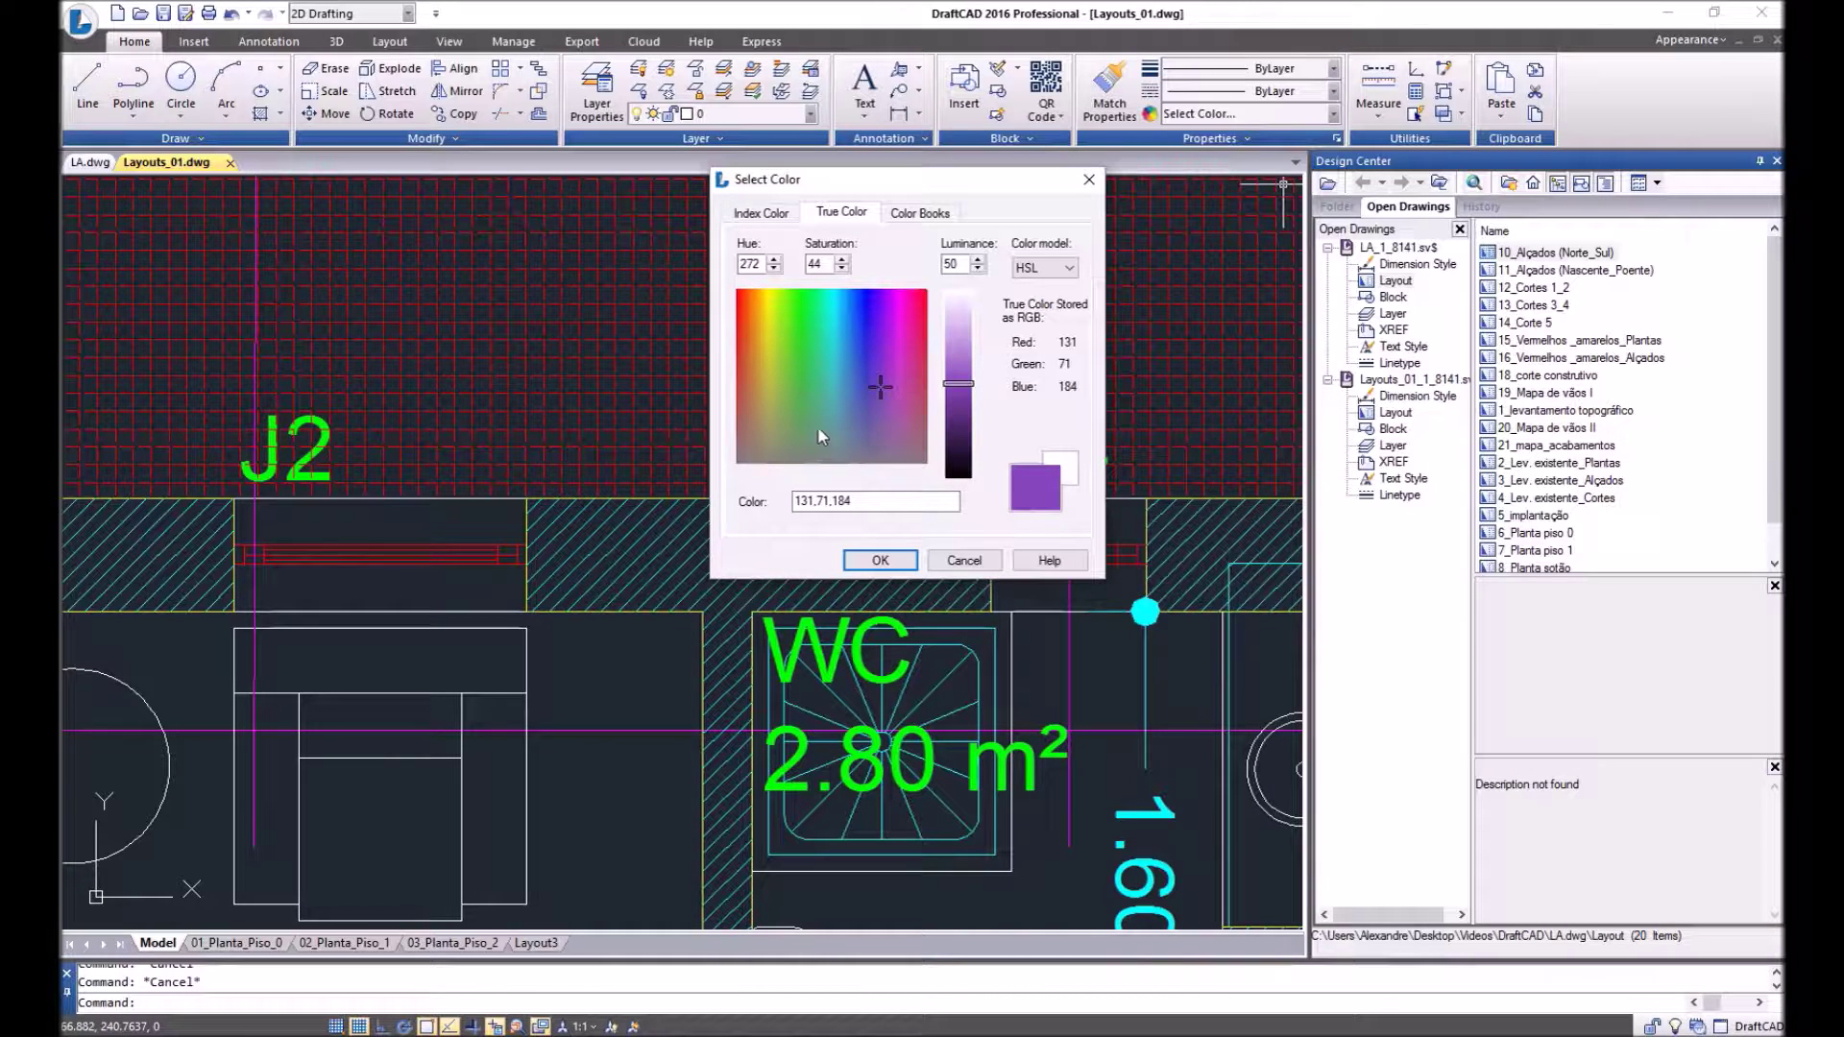
click(772, 215)
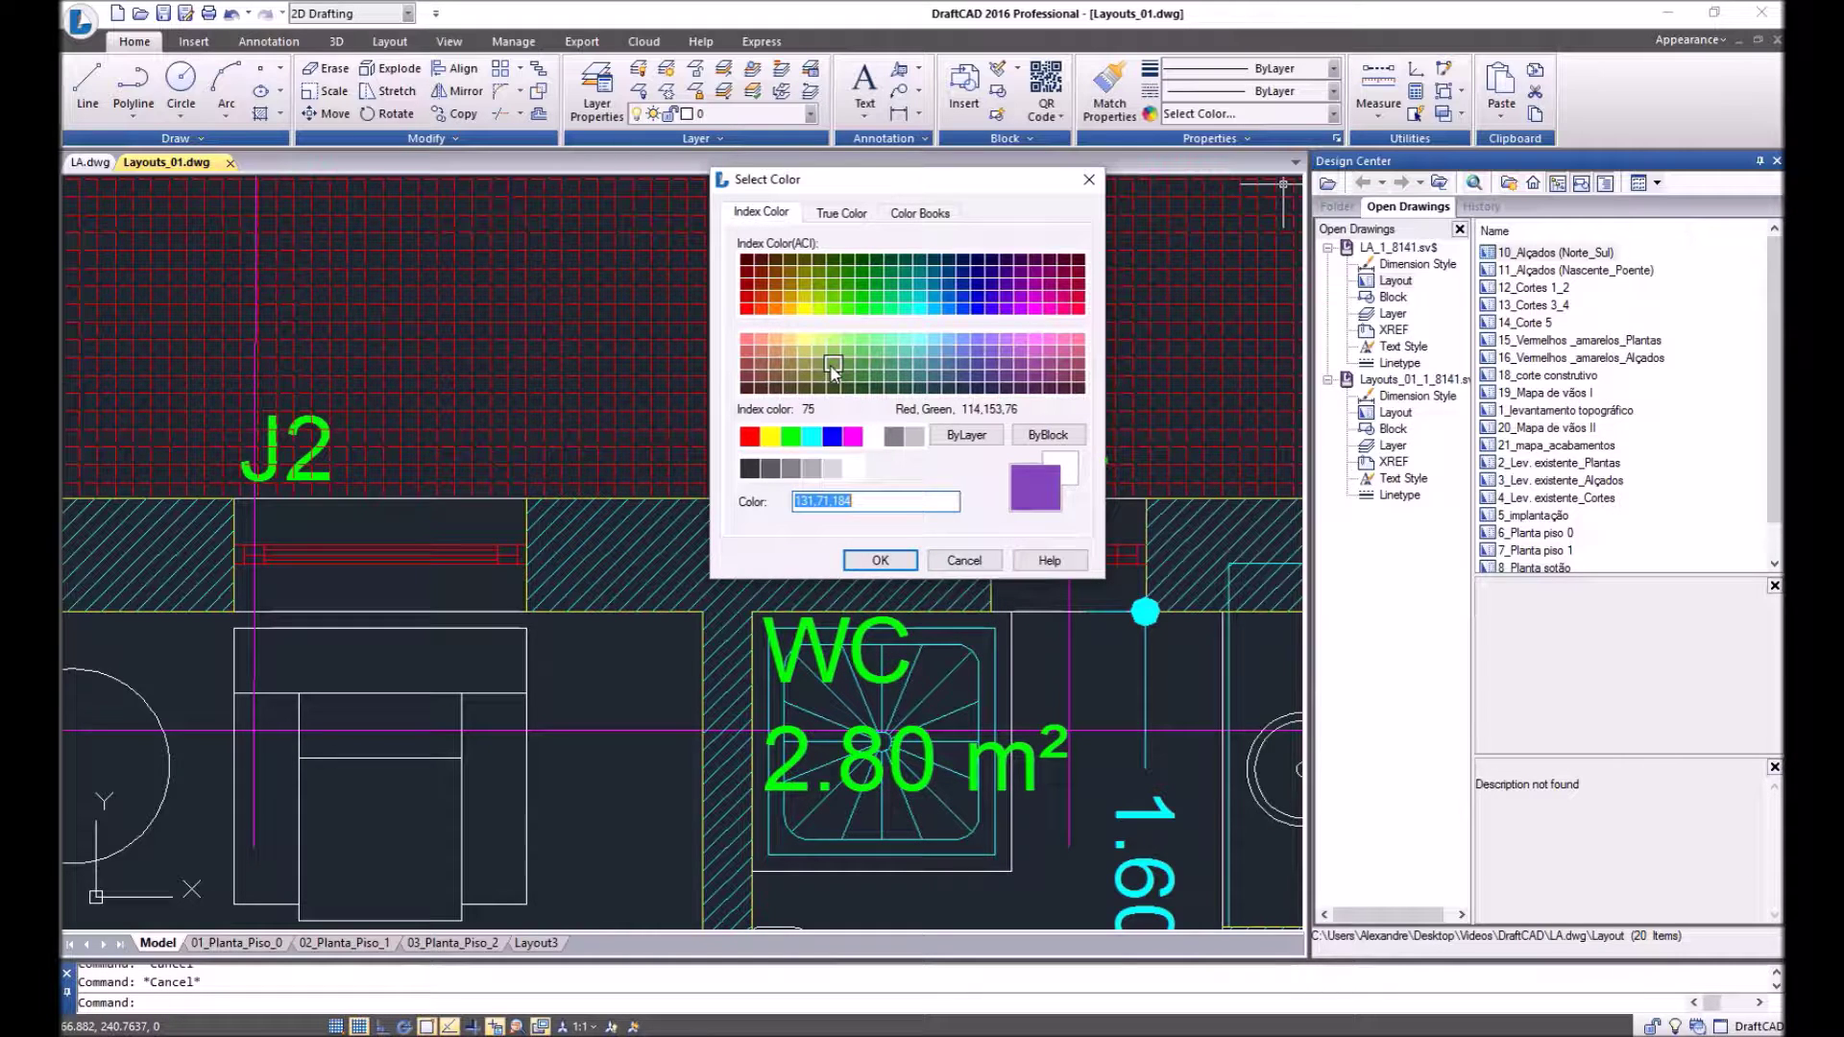
click(828, 219)
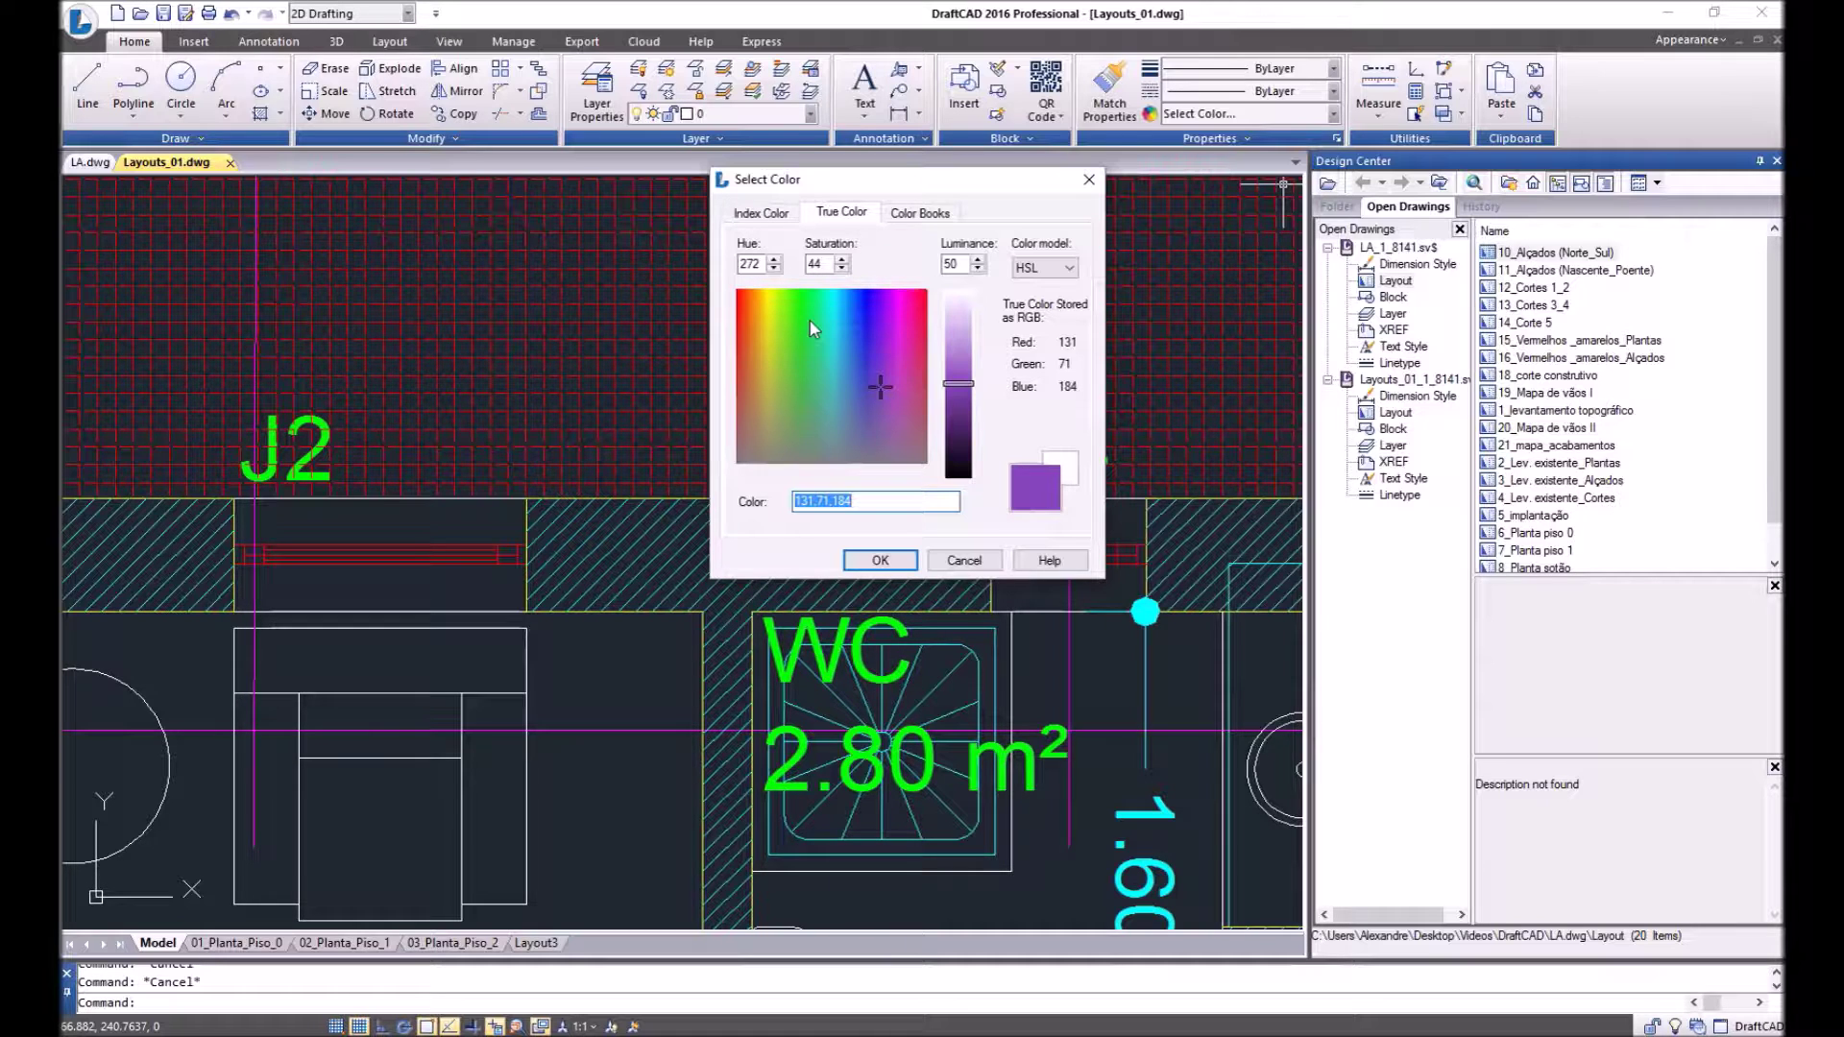
click(962, 559)
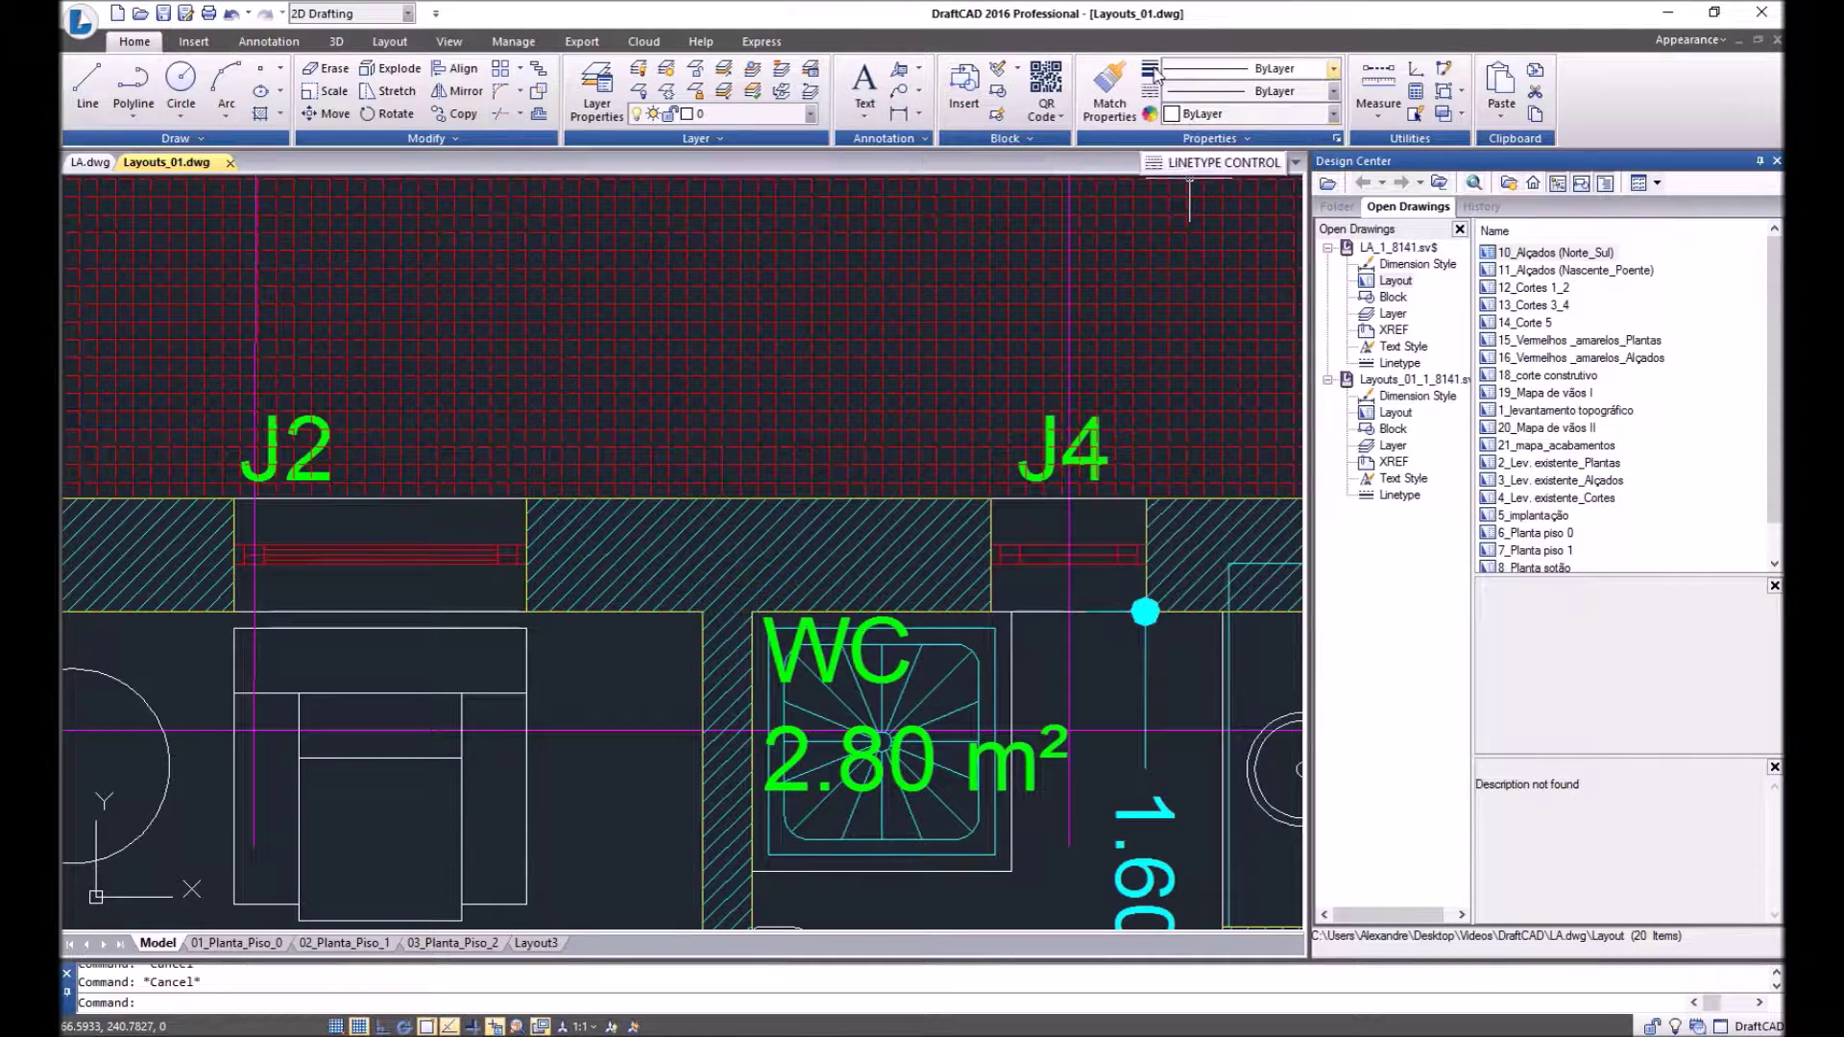
Step: Review the available layers in the drawing's properties with nothing selected, keeping layer 0 current
click(1336, 140)
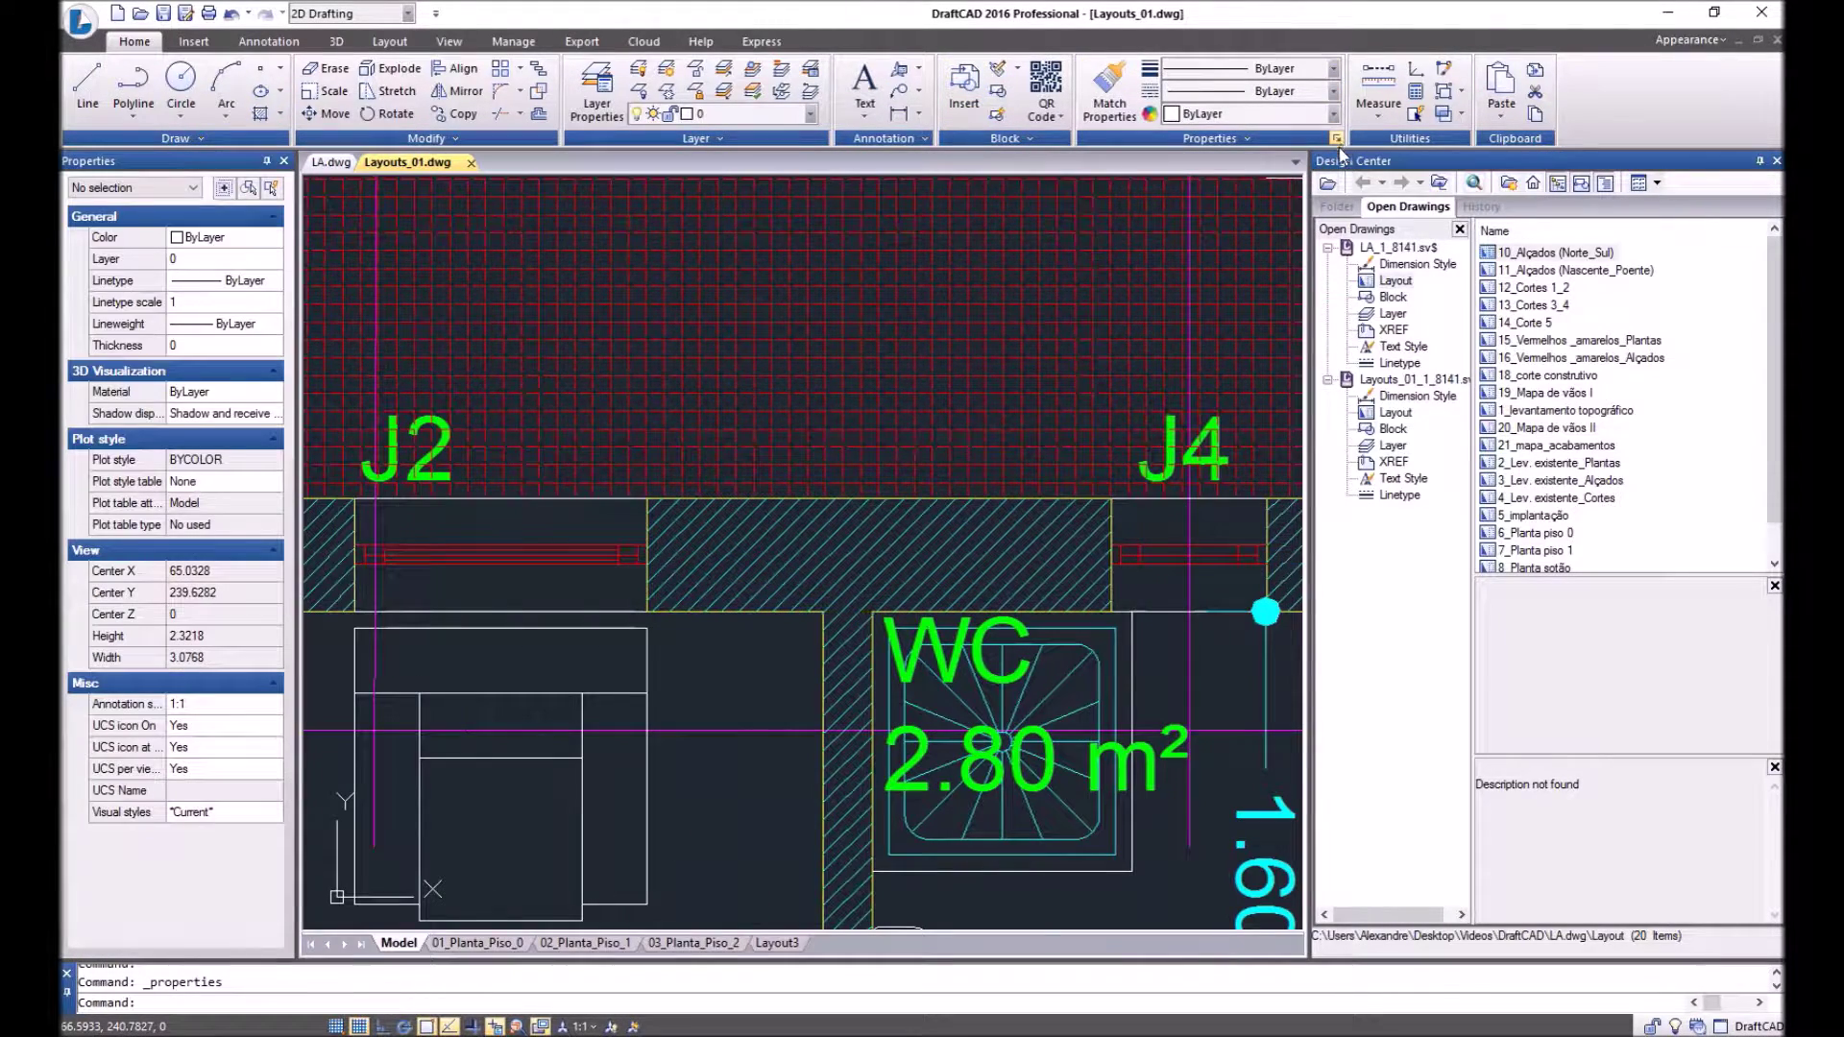
click(221, 258)
click(274, 259)
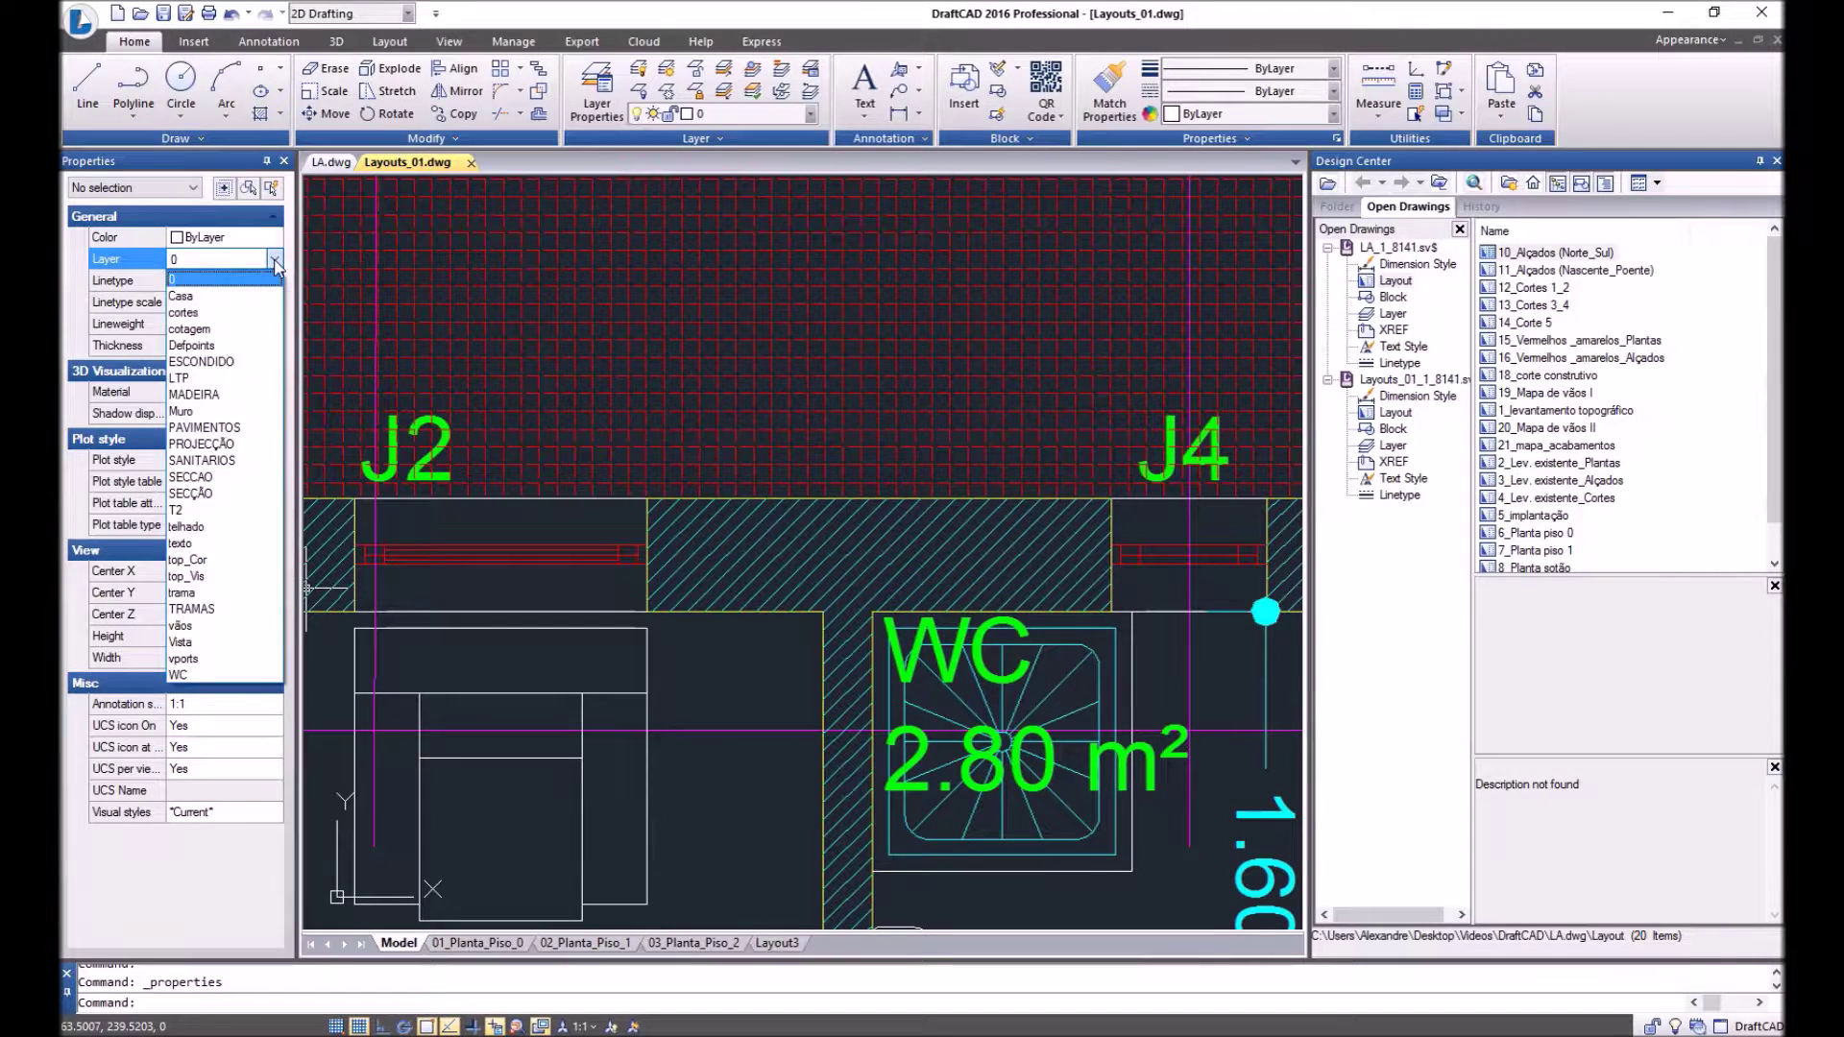
click(211, 274)
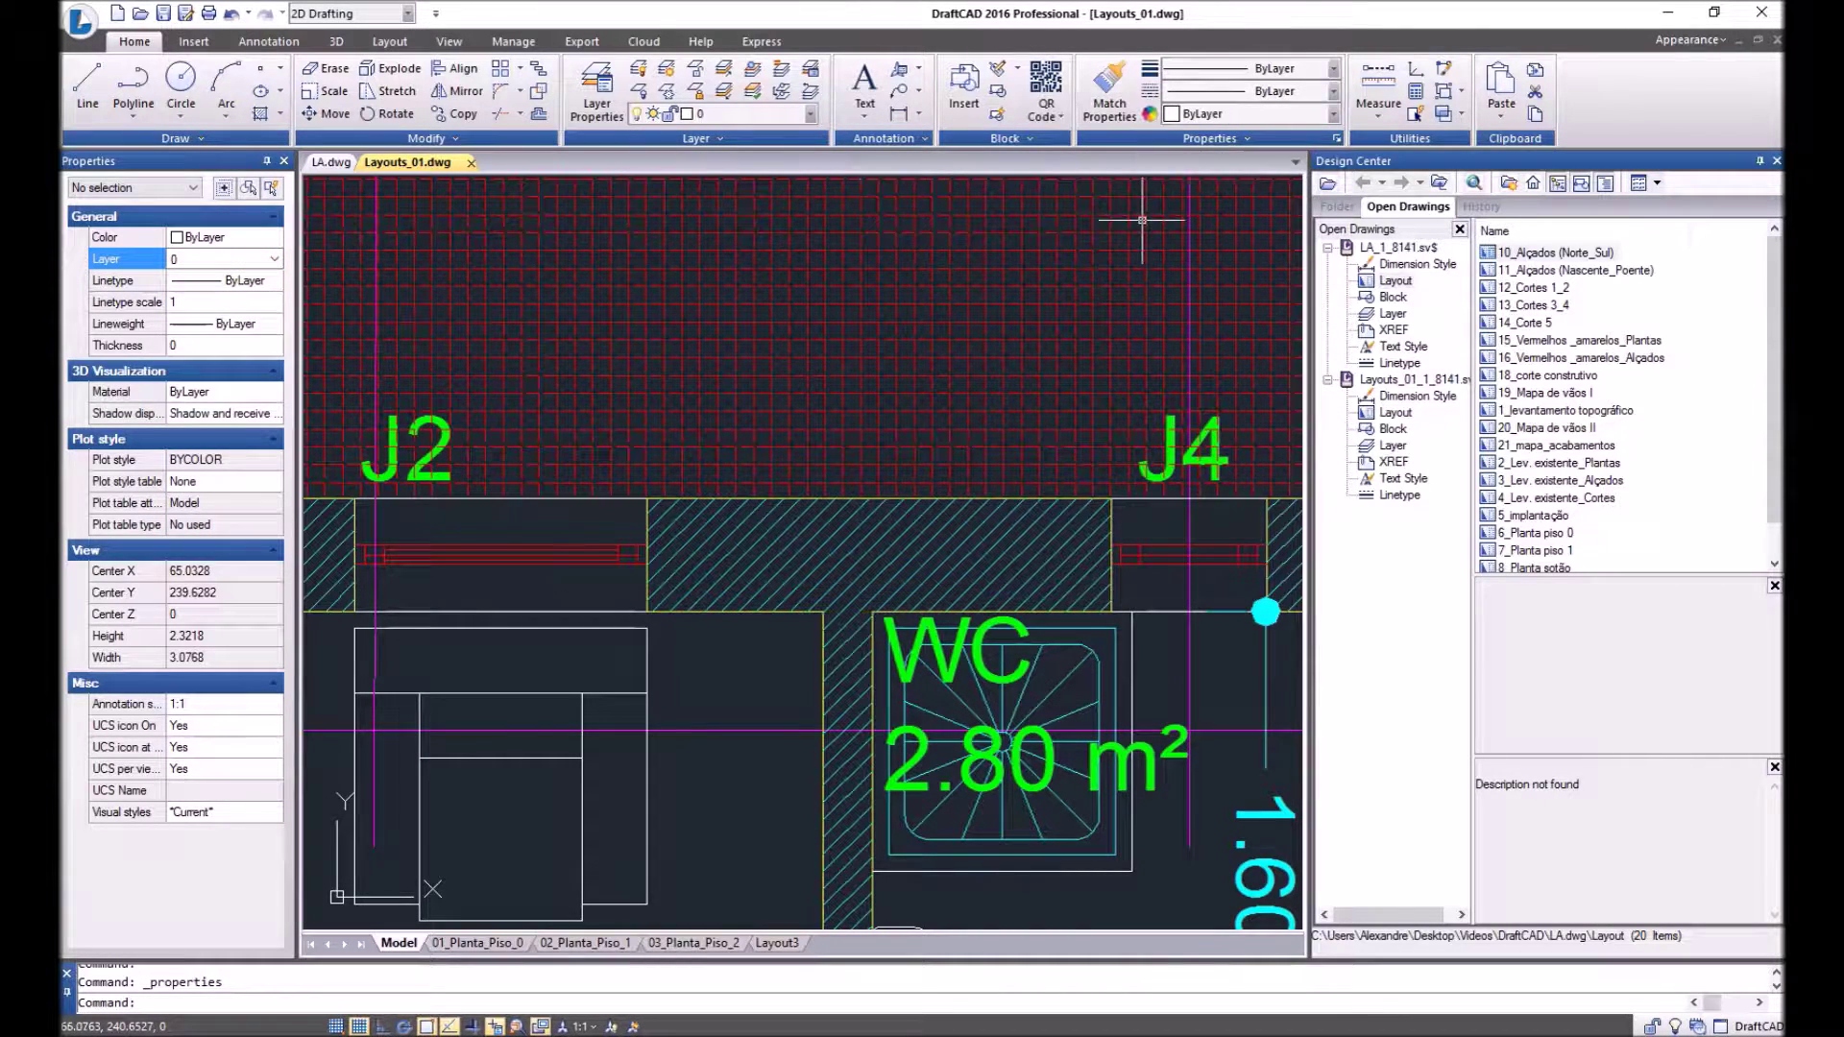
click(283, 160)
Step: Open the Layer Properties Manager, enlarge it to show all layers, and widen the Color column
text(la)
key(Return)
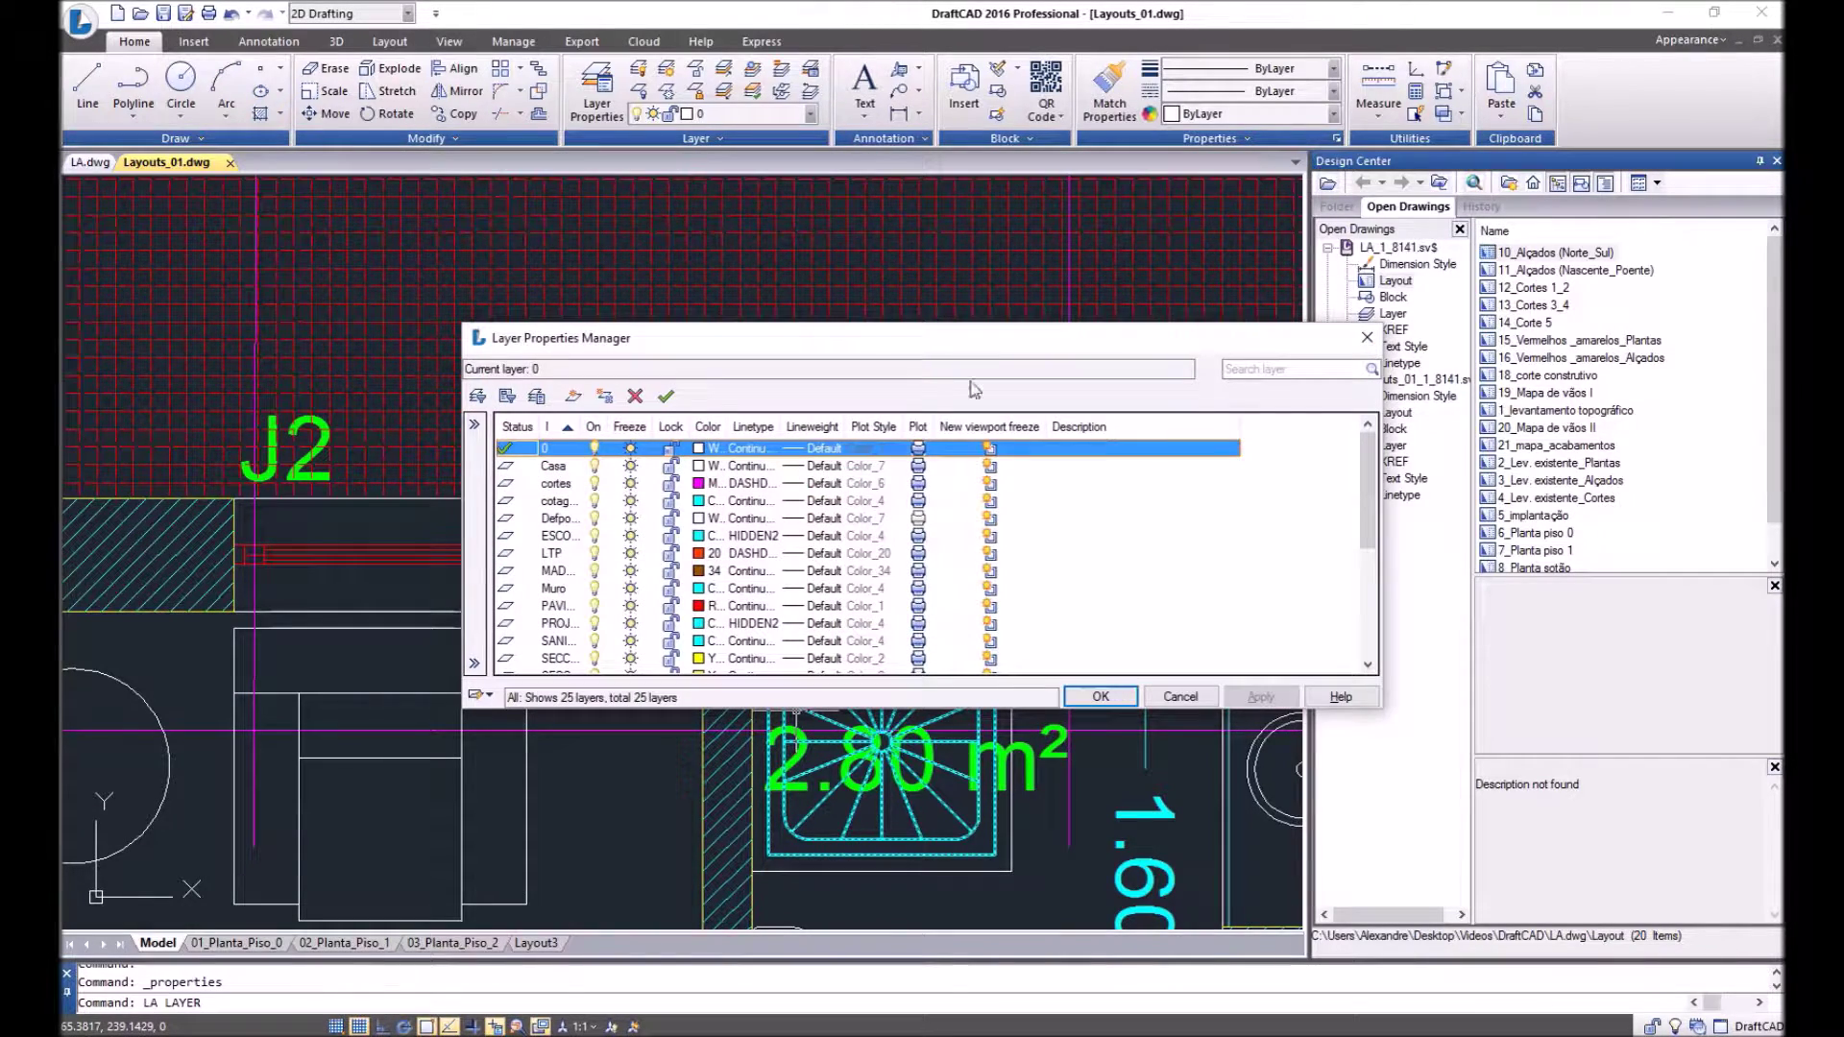
drag(961, 348, 877, 204)
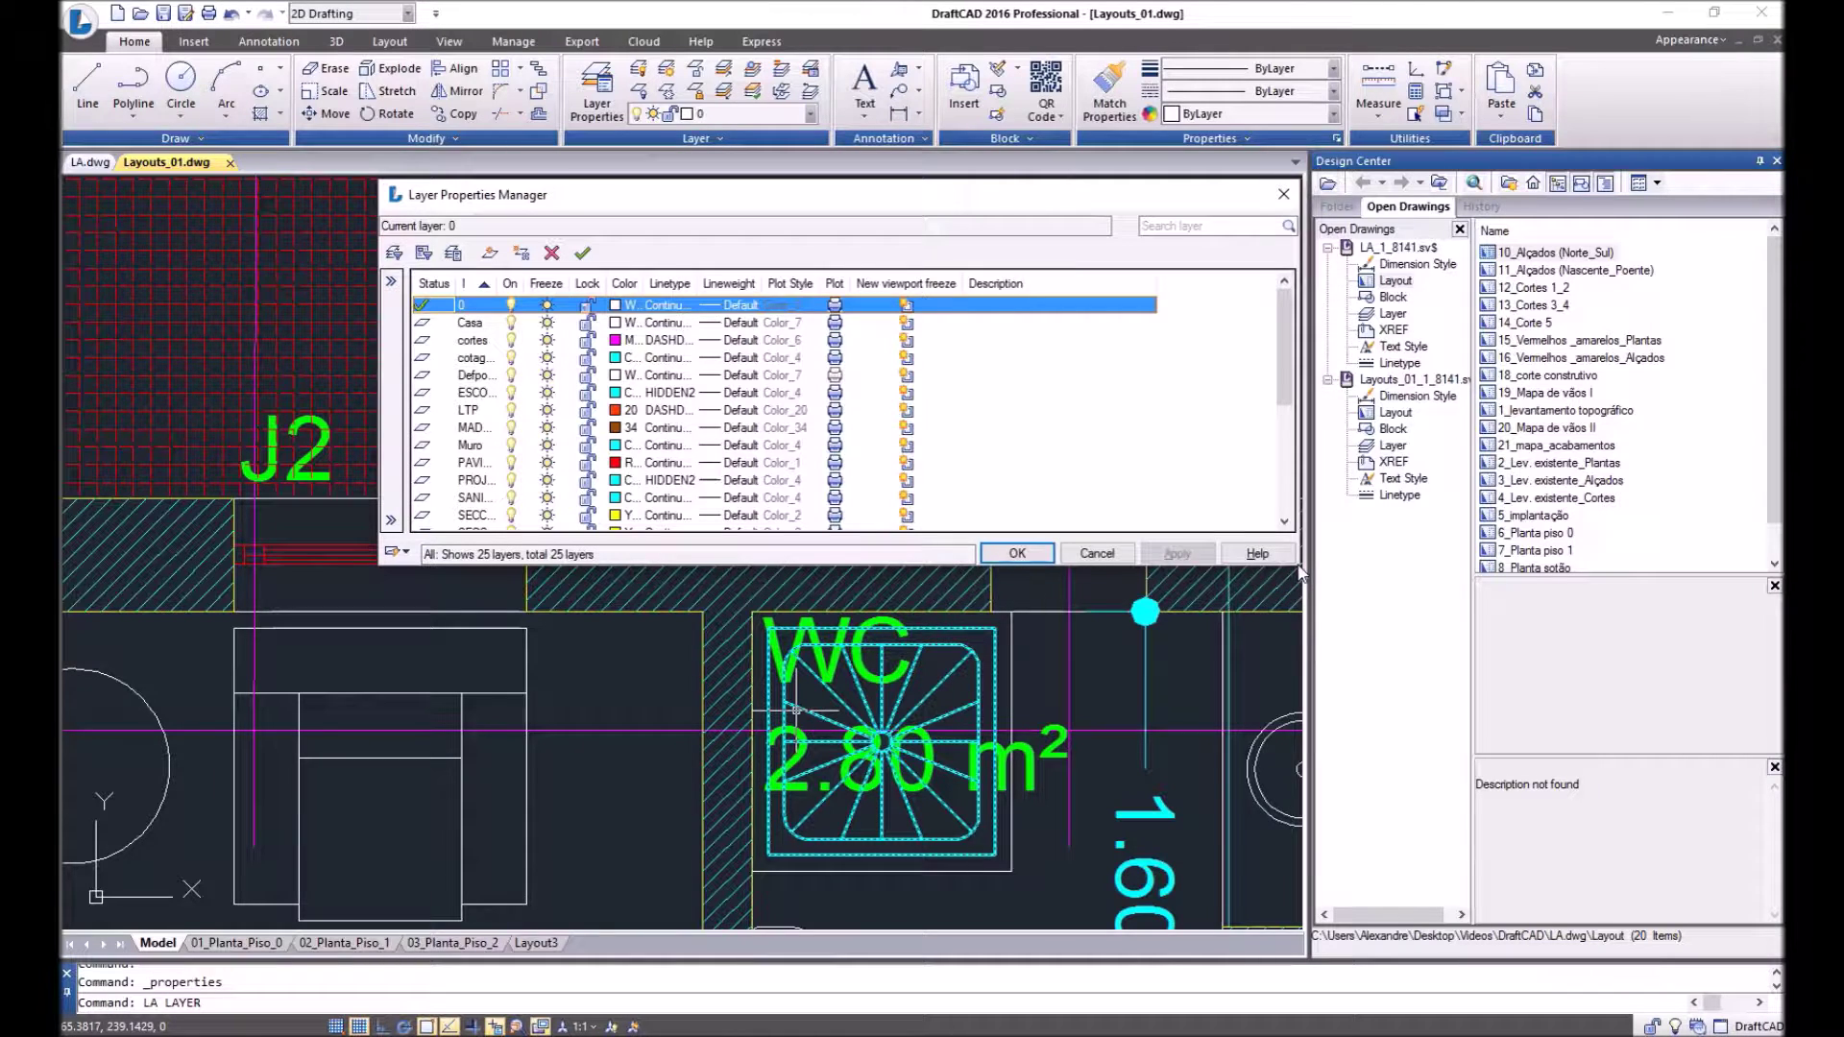
drag(1296, 567, 1432, 905)
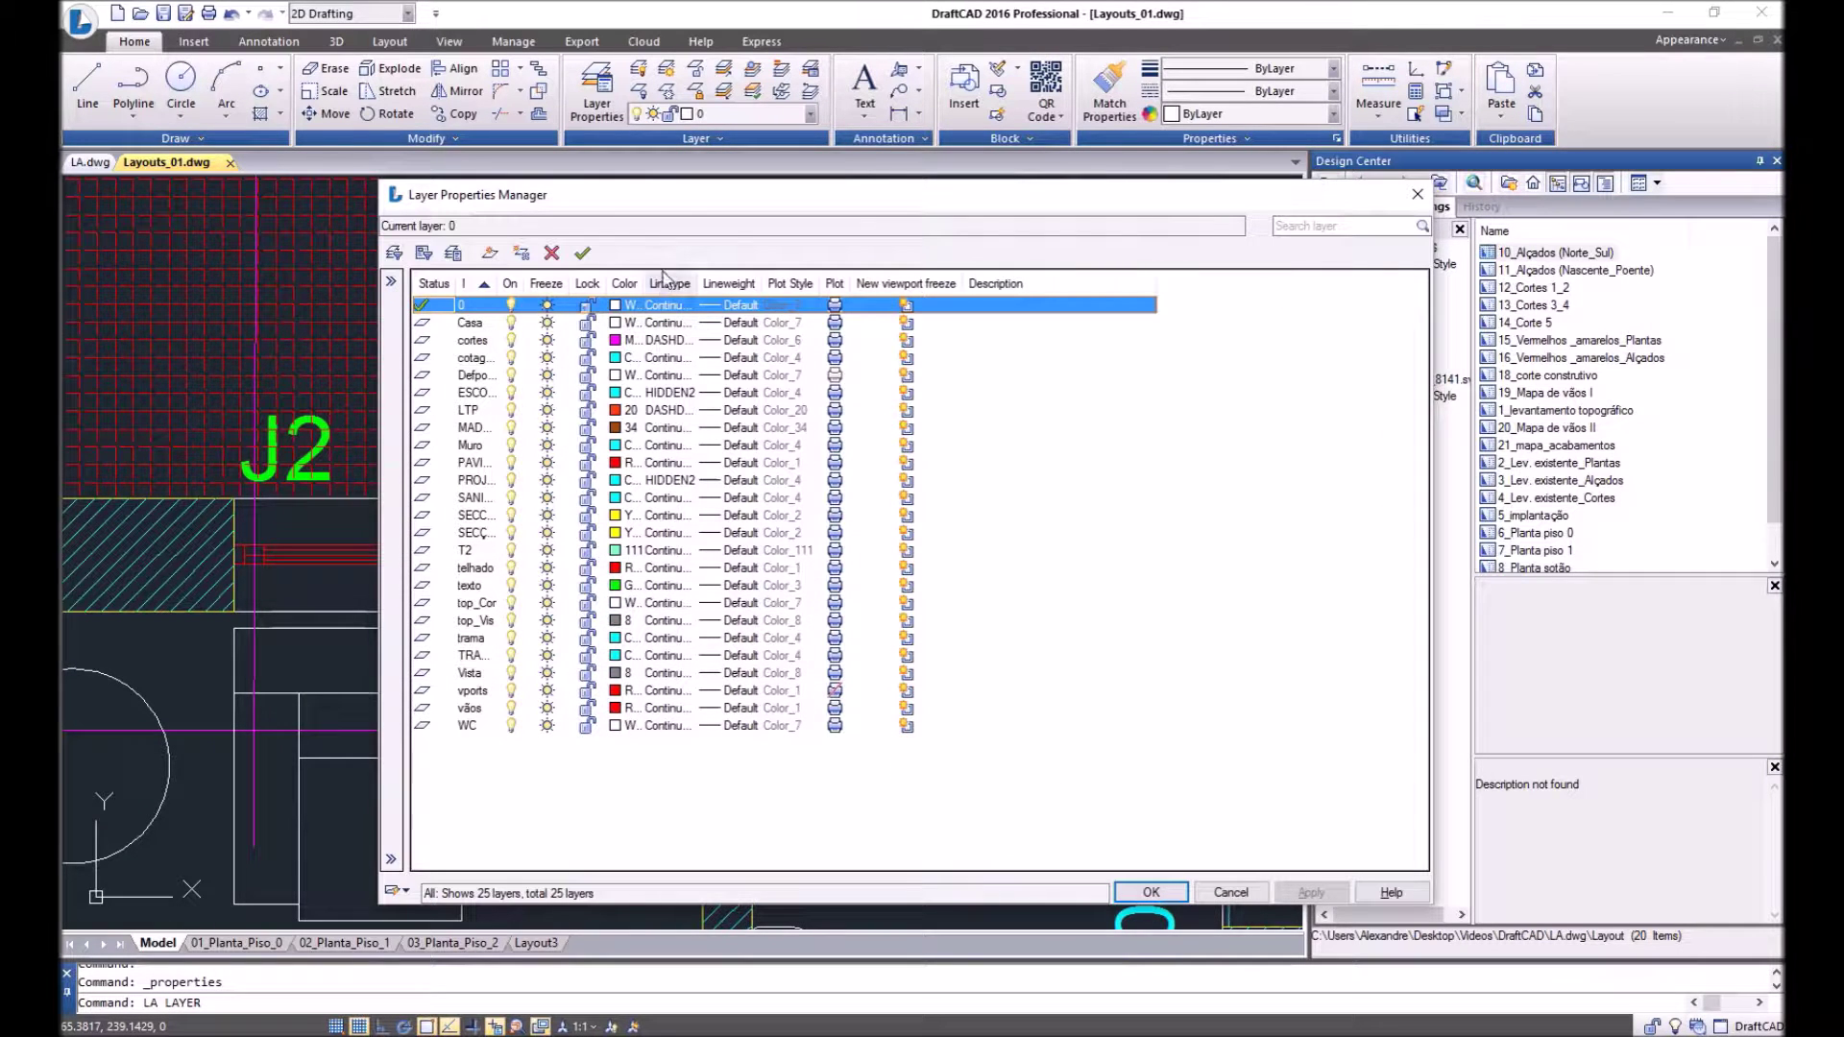
drag(643, 281, 787, 284)
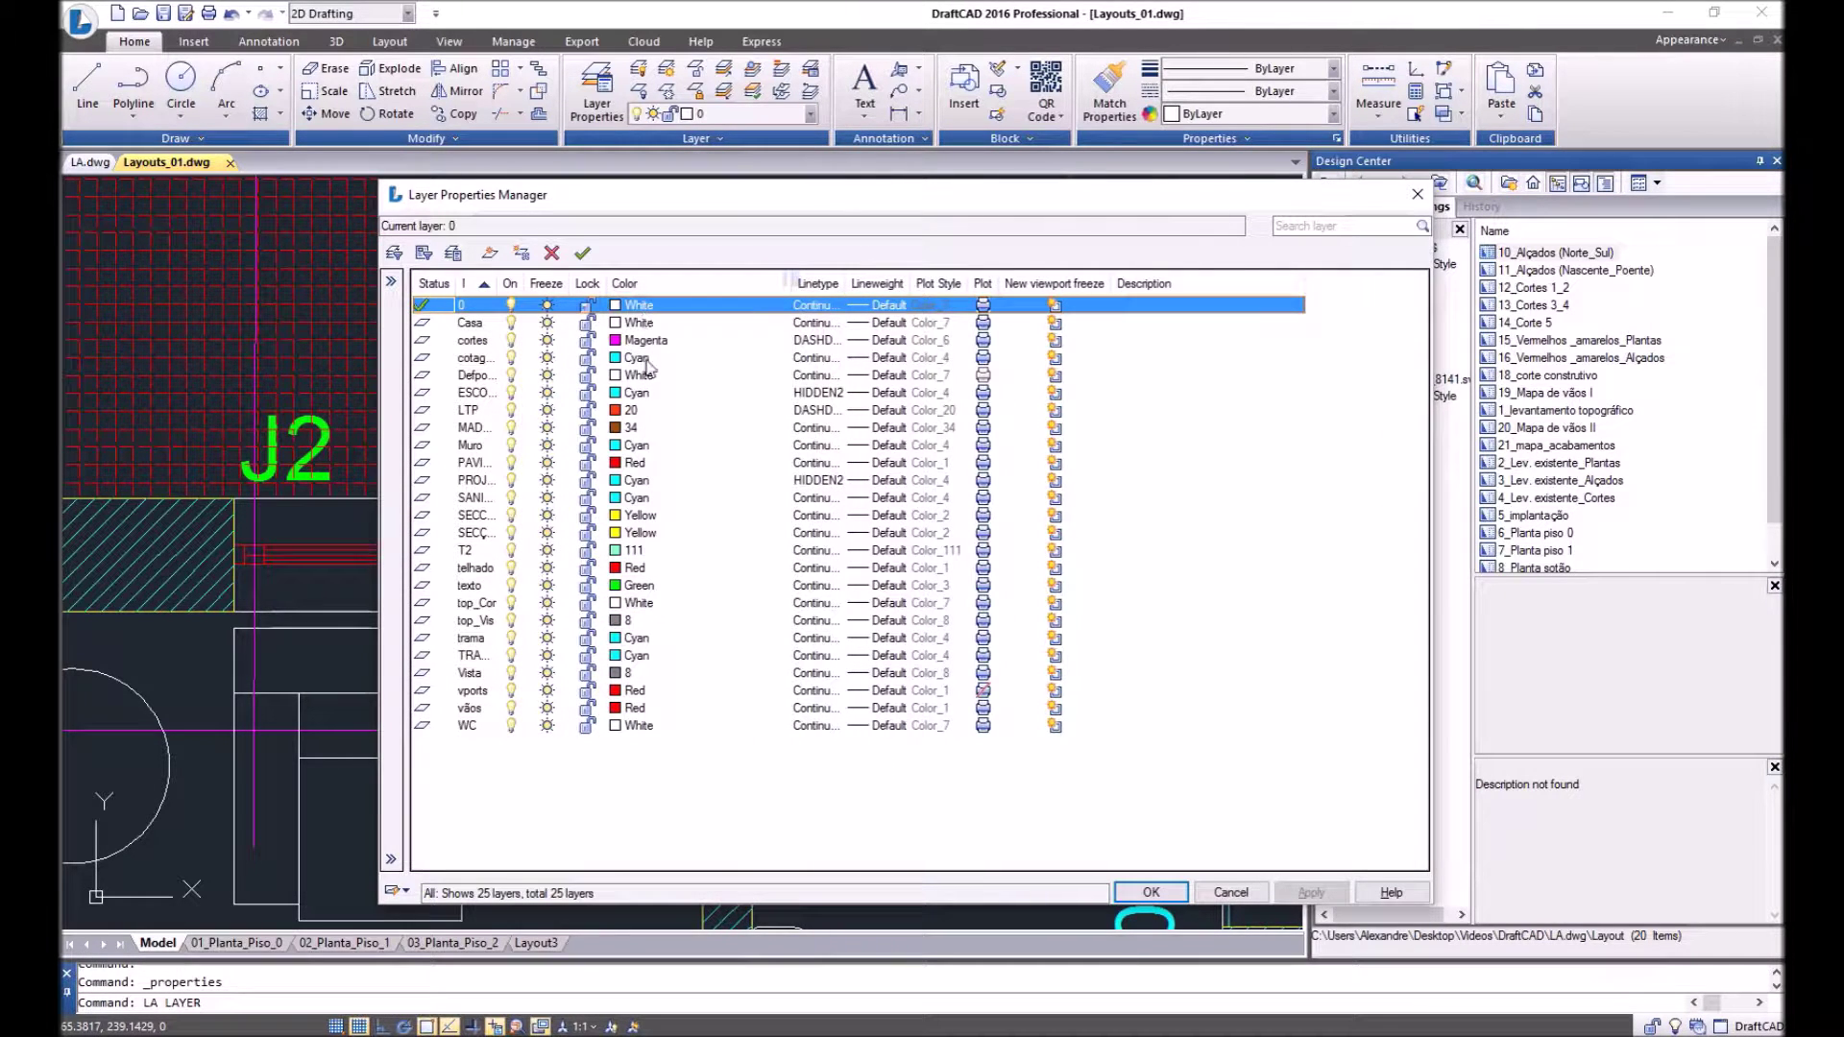
Step: Examine the nine standard index colors, from red to light gray, in the color selector of layer WC without changing its color
click(636, 725)
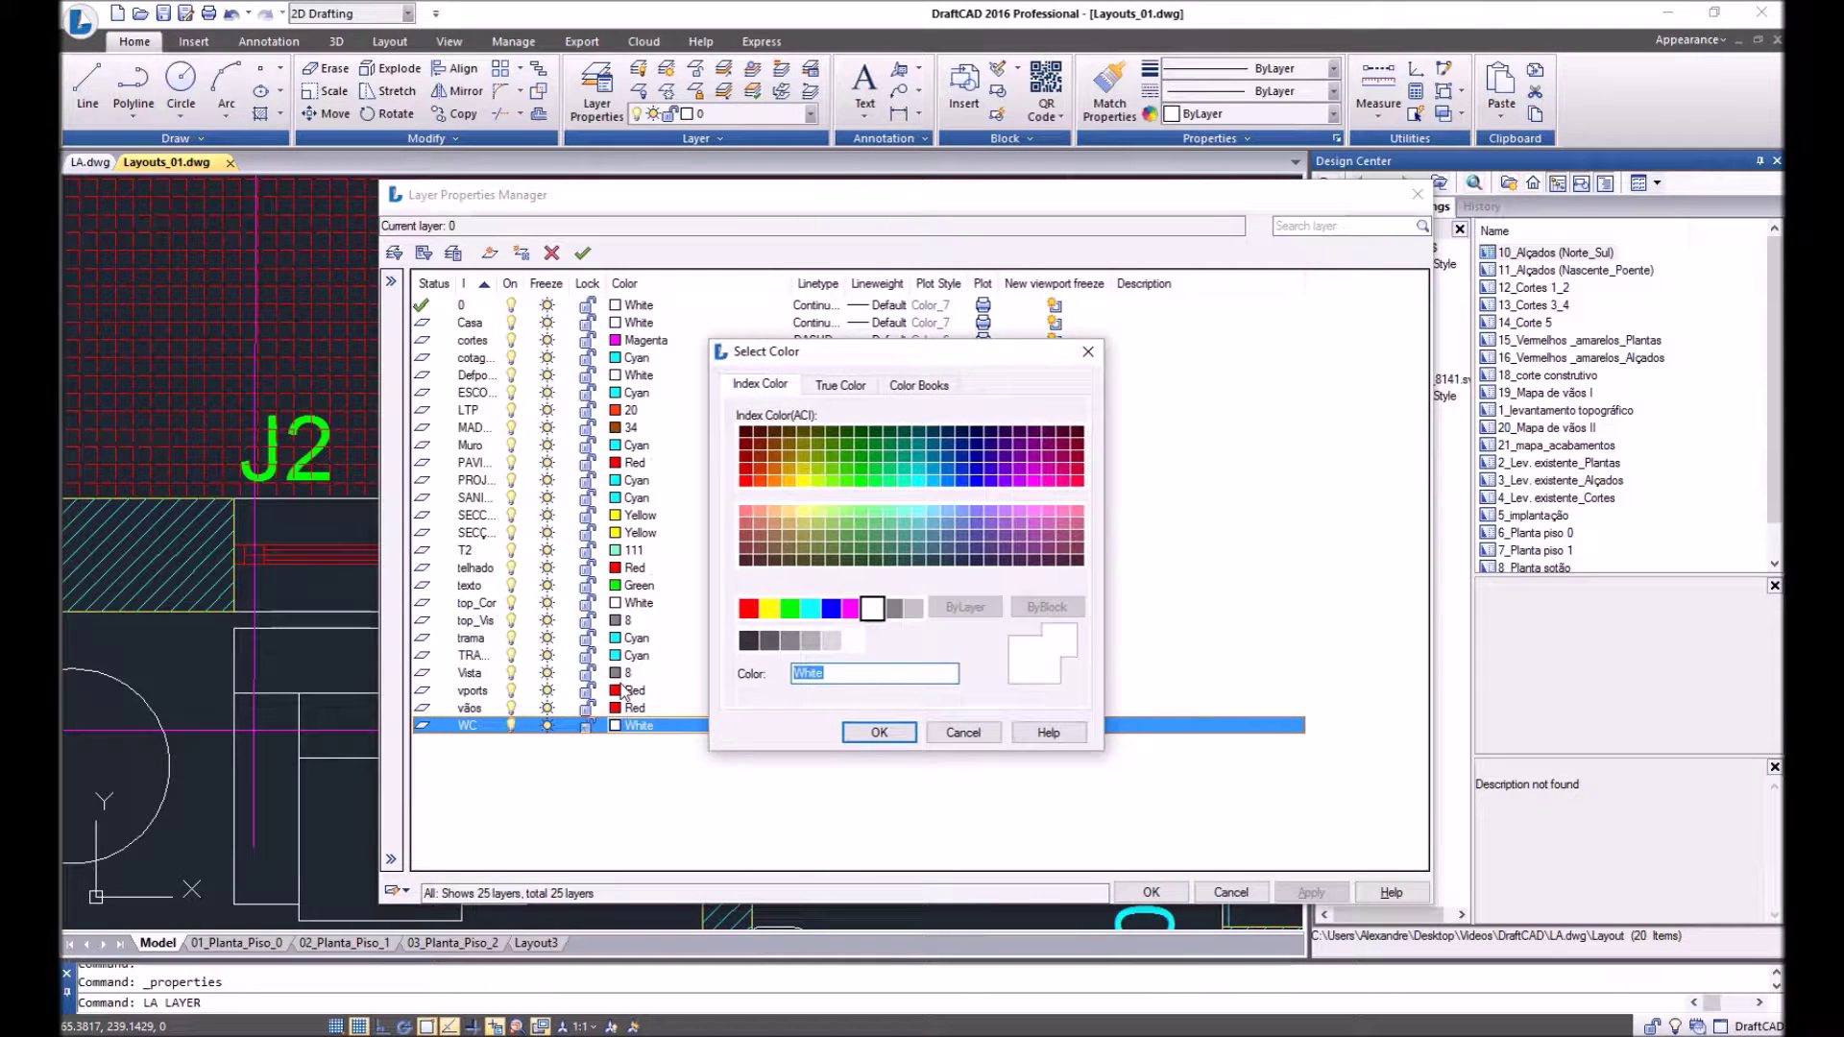
click(747, 608)
click(773, 611)
click(791, 610)
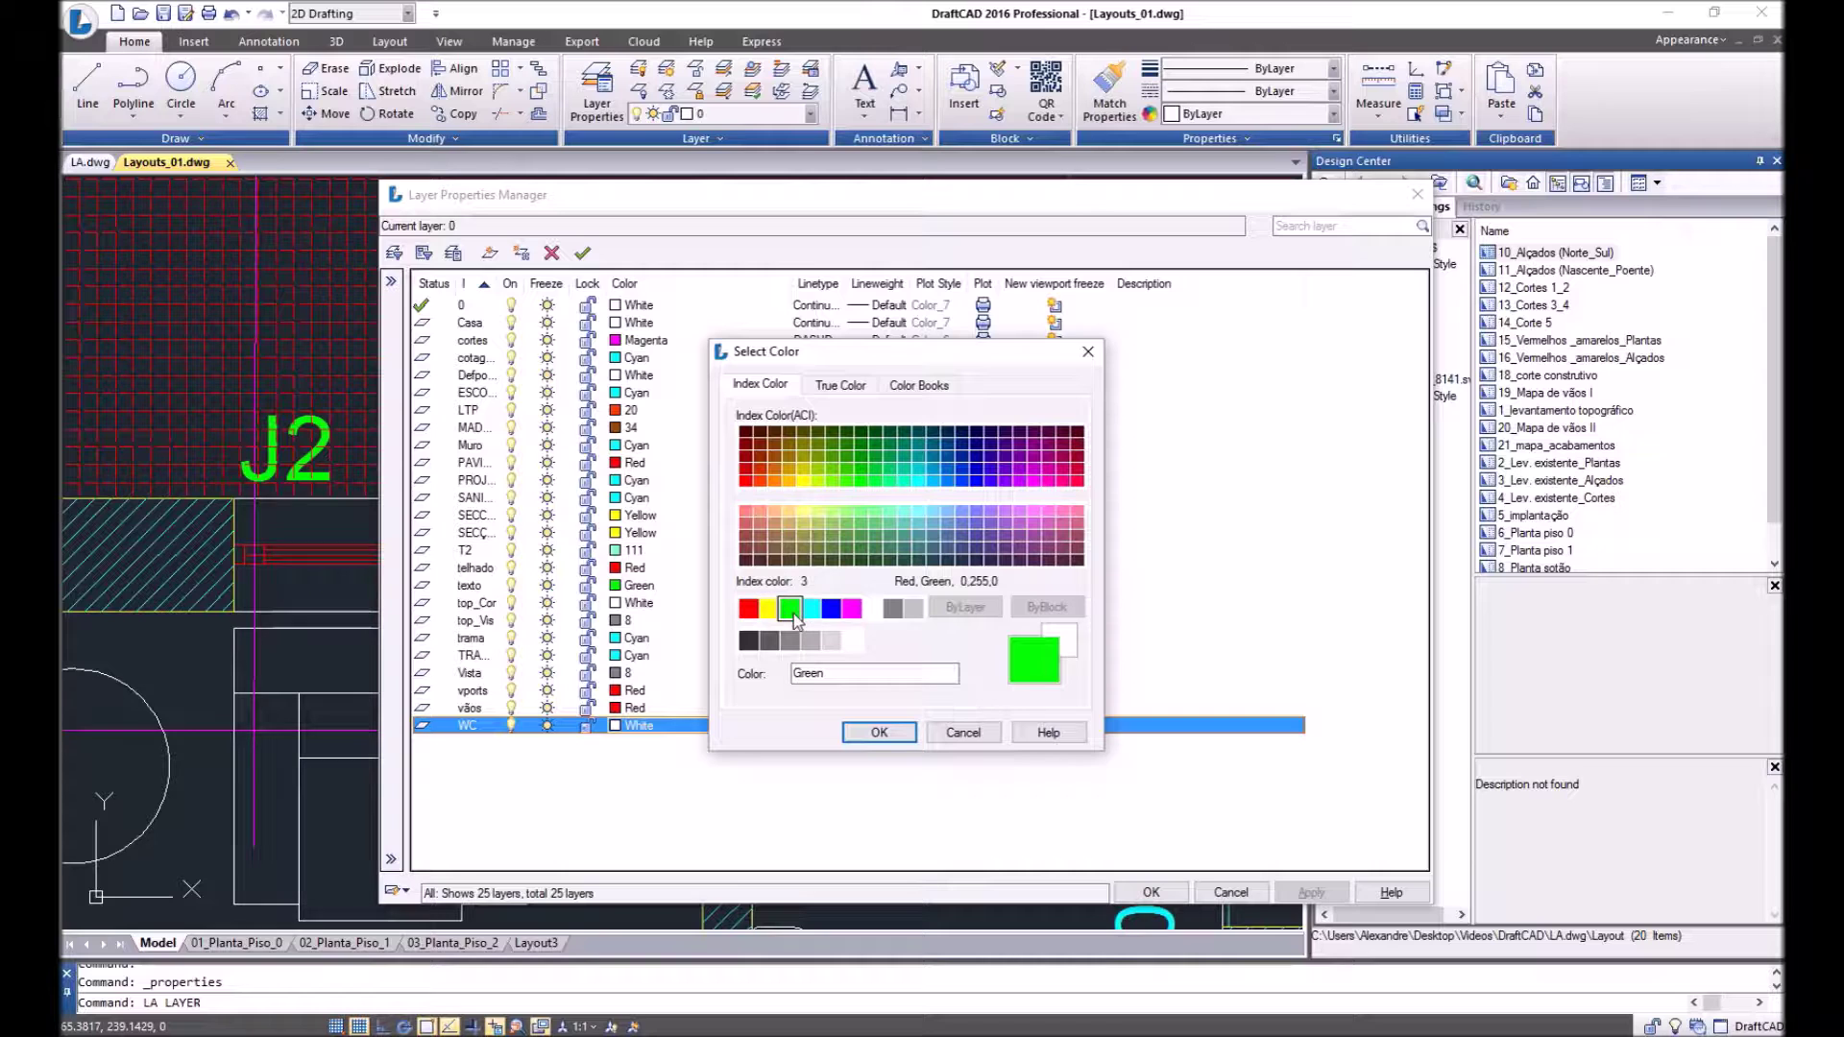
click(810, 610)
click(831, 611)
click(852, 610)
click(873, 609)
click(892, 609)
click(914, 608)
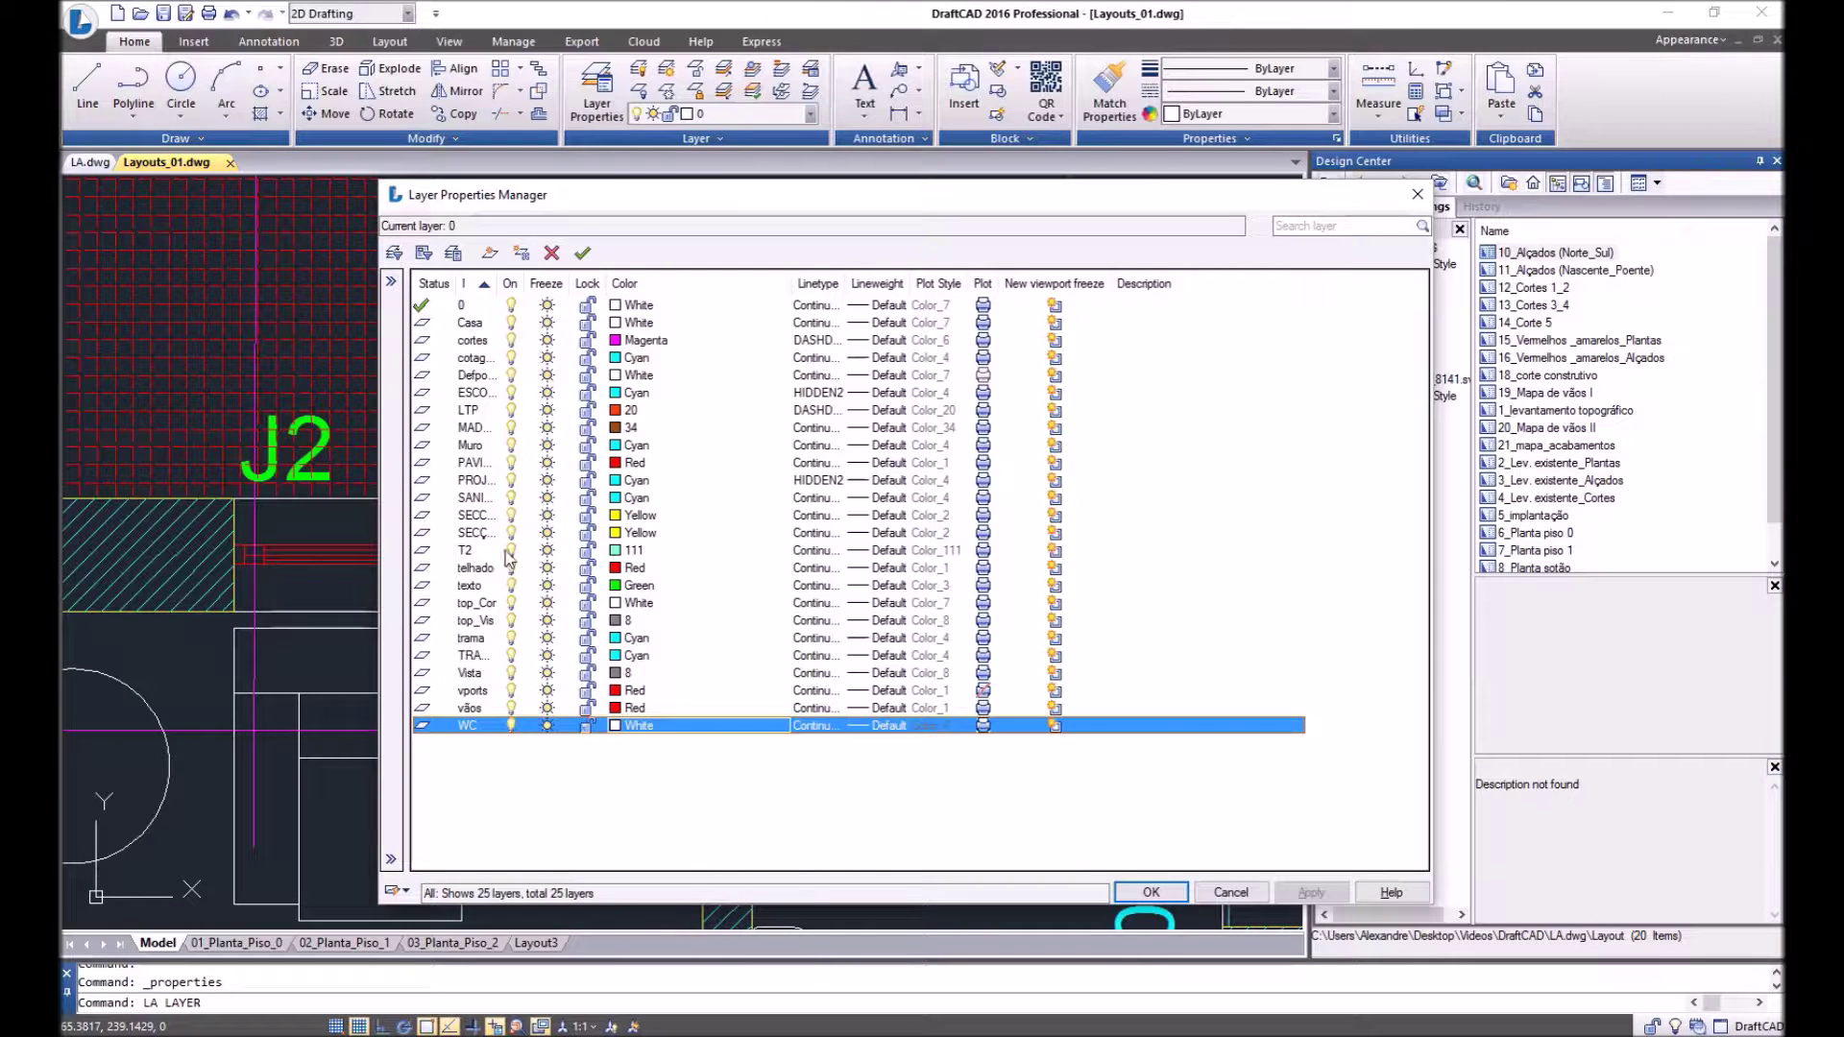
Step: Close the Layer Properties Manager without applying changes and inspect the plan around the WC and windows J2 and J4
click(480, 429)
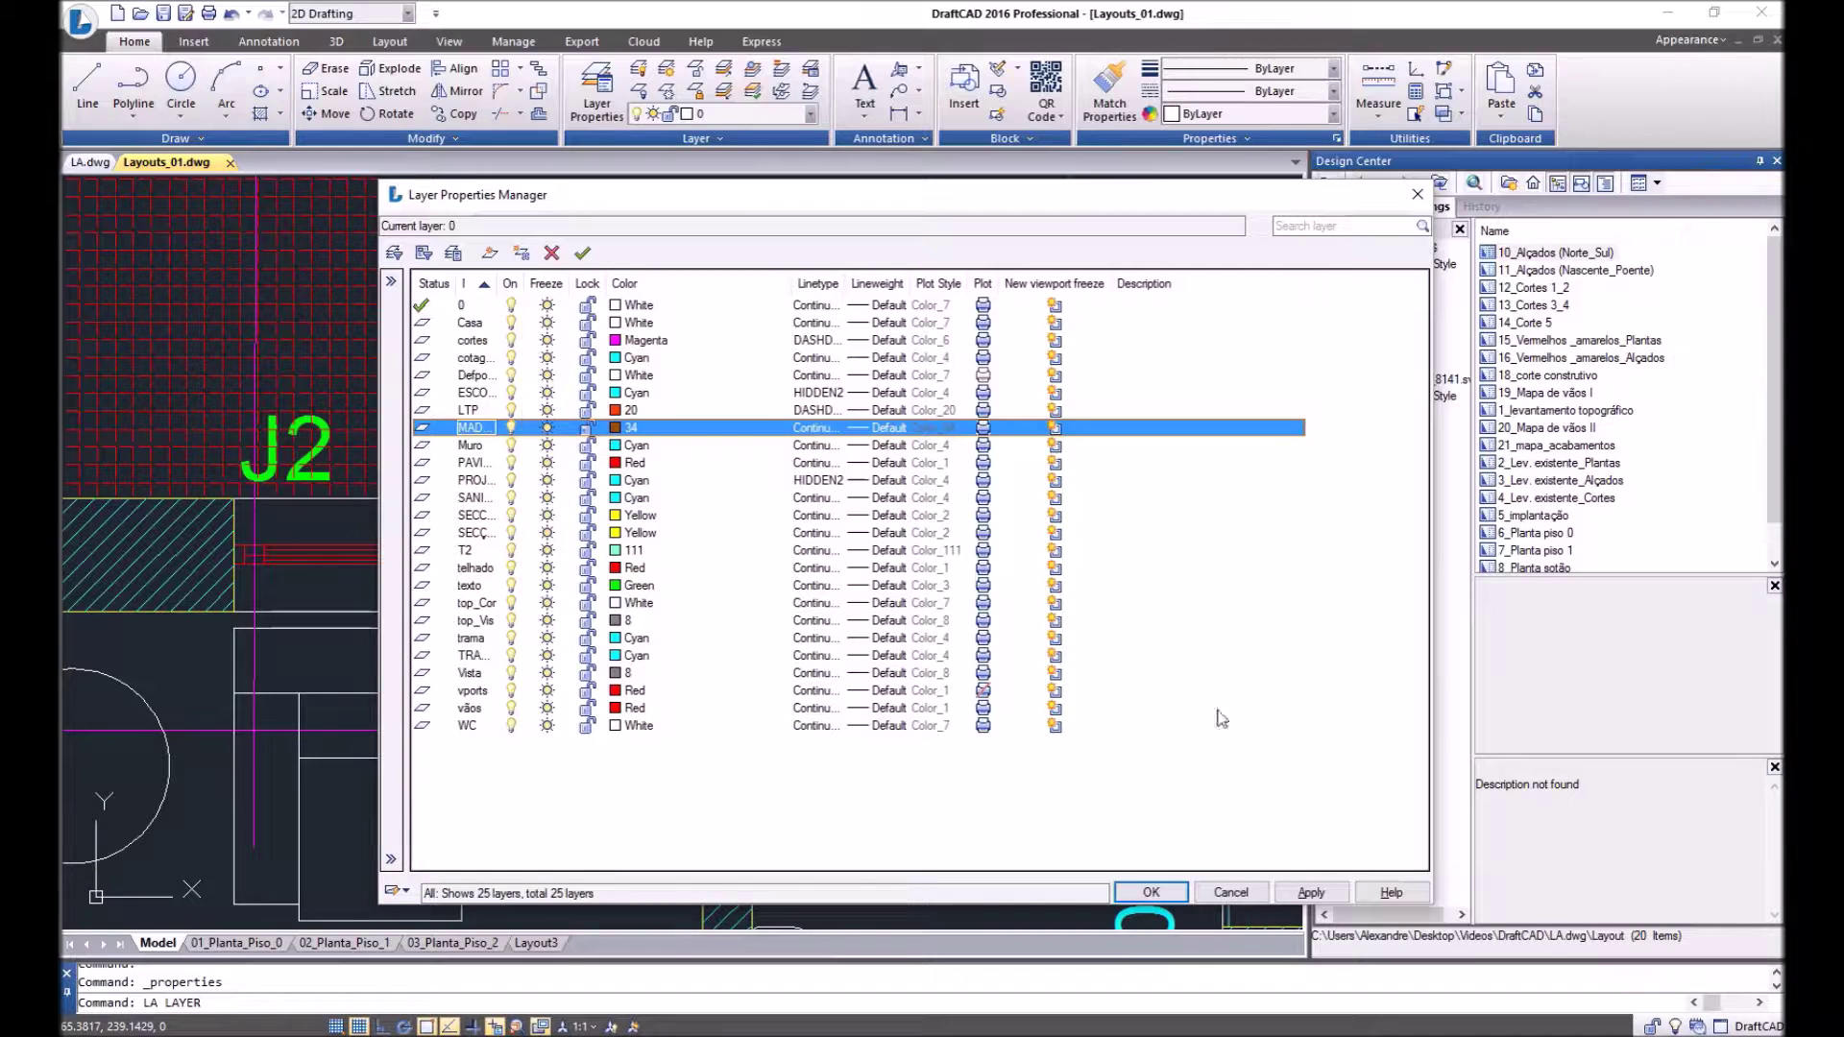
click(1232, 892)
scroll(908, 612, down, 5)
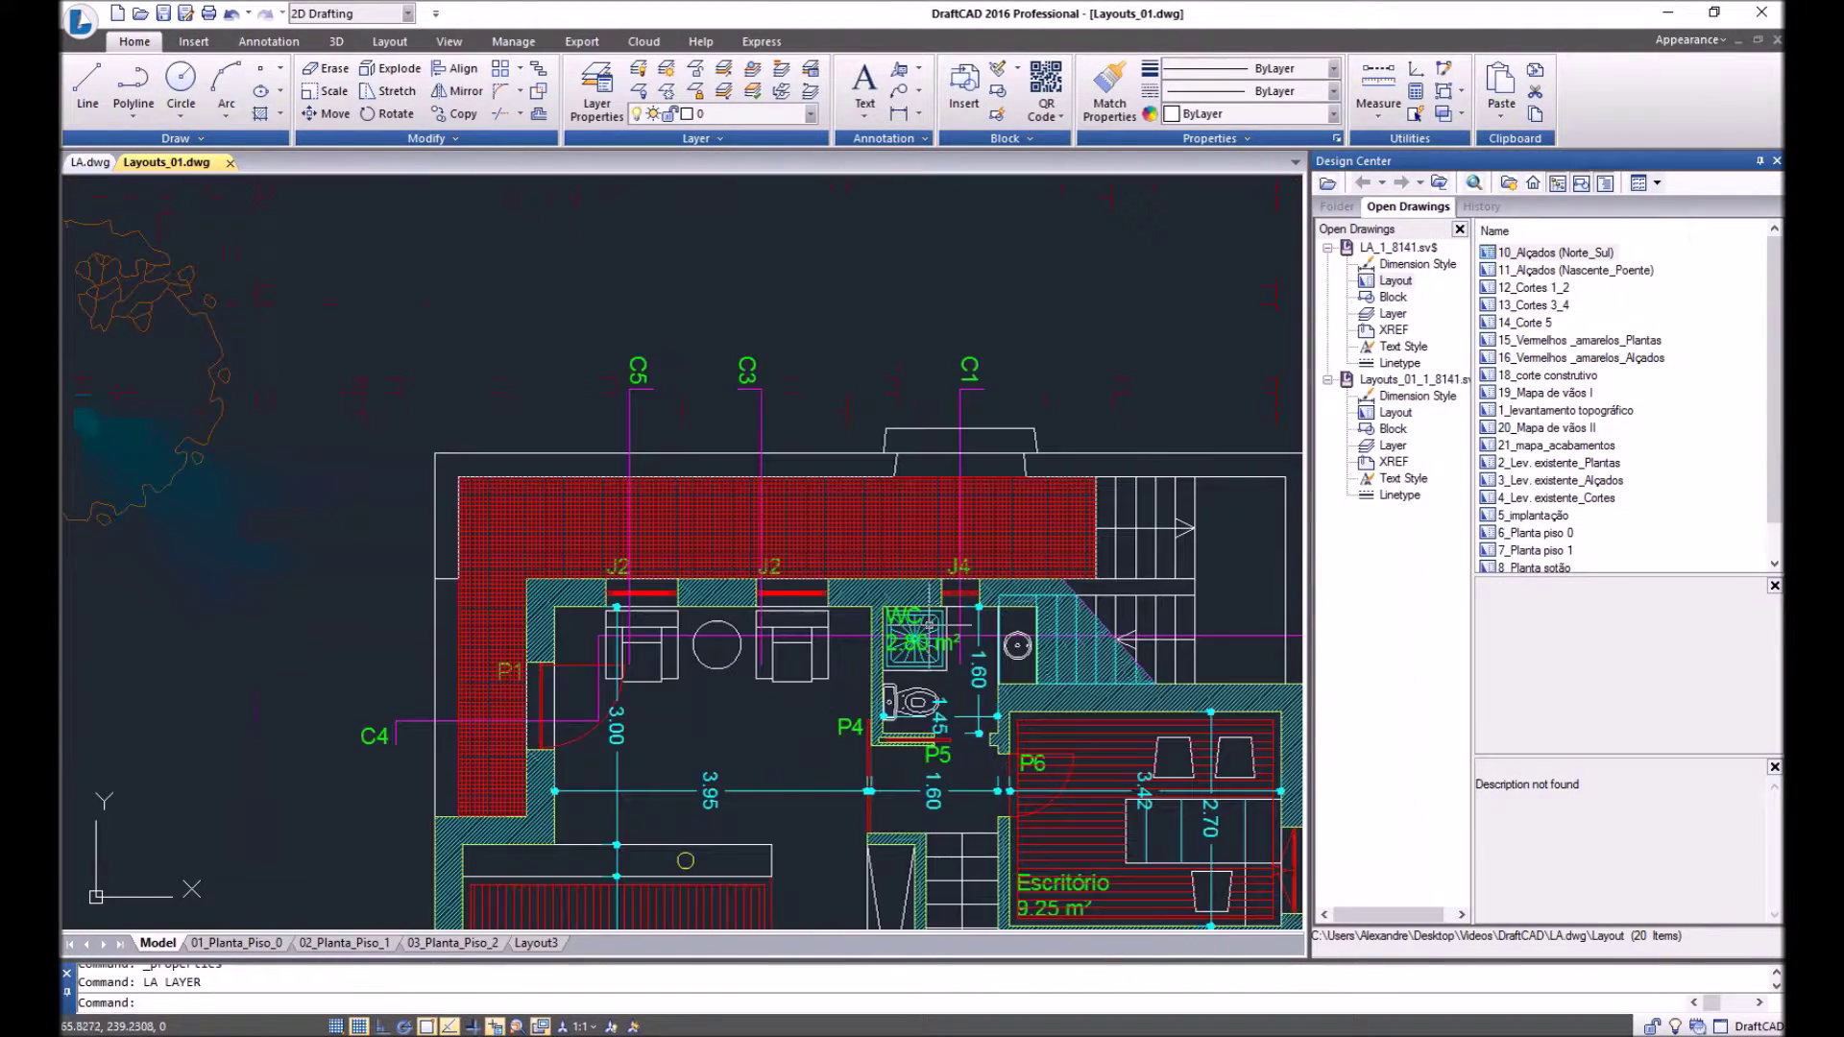
scroll(908, 612, up, 4)
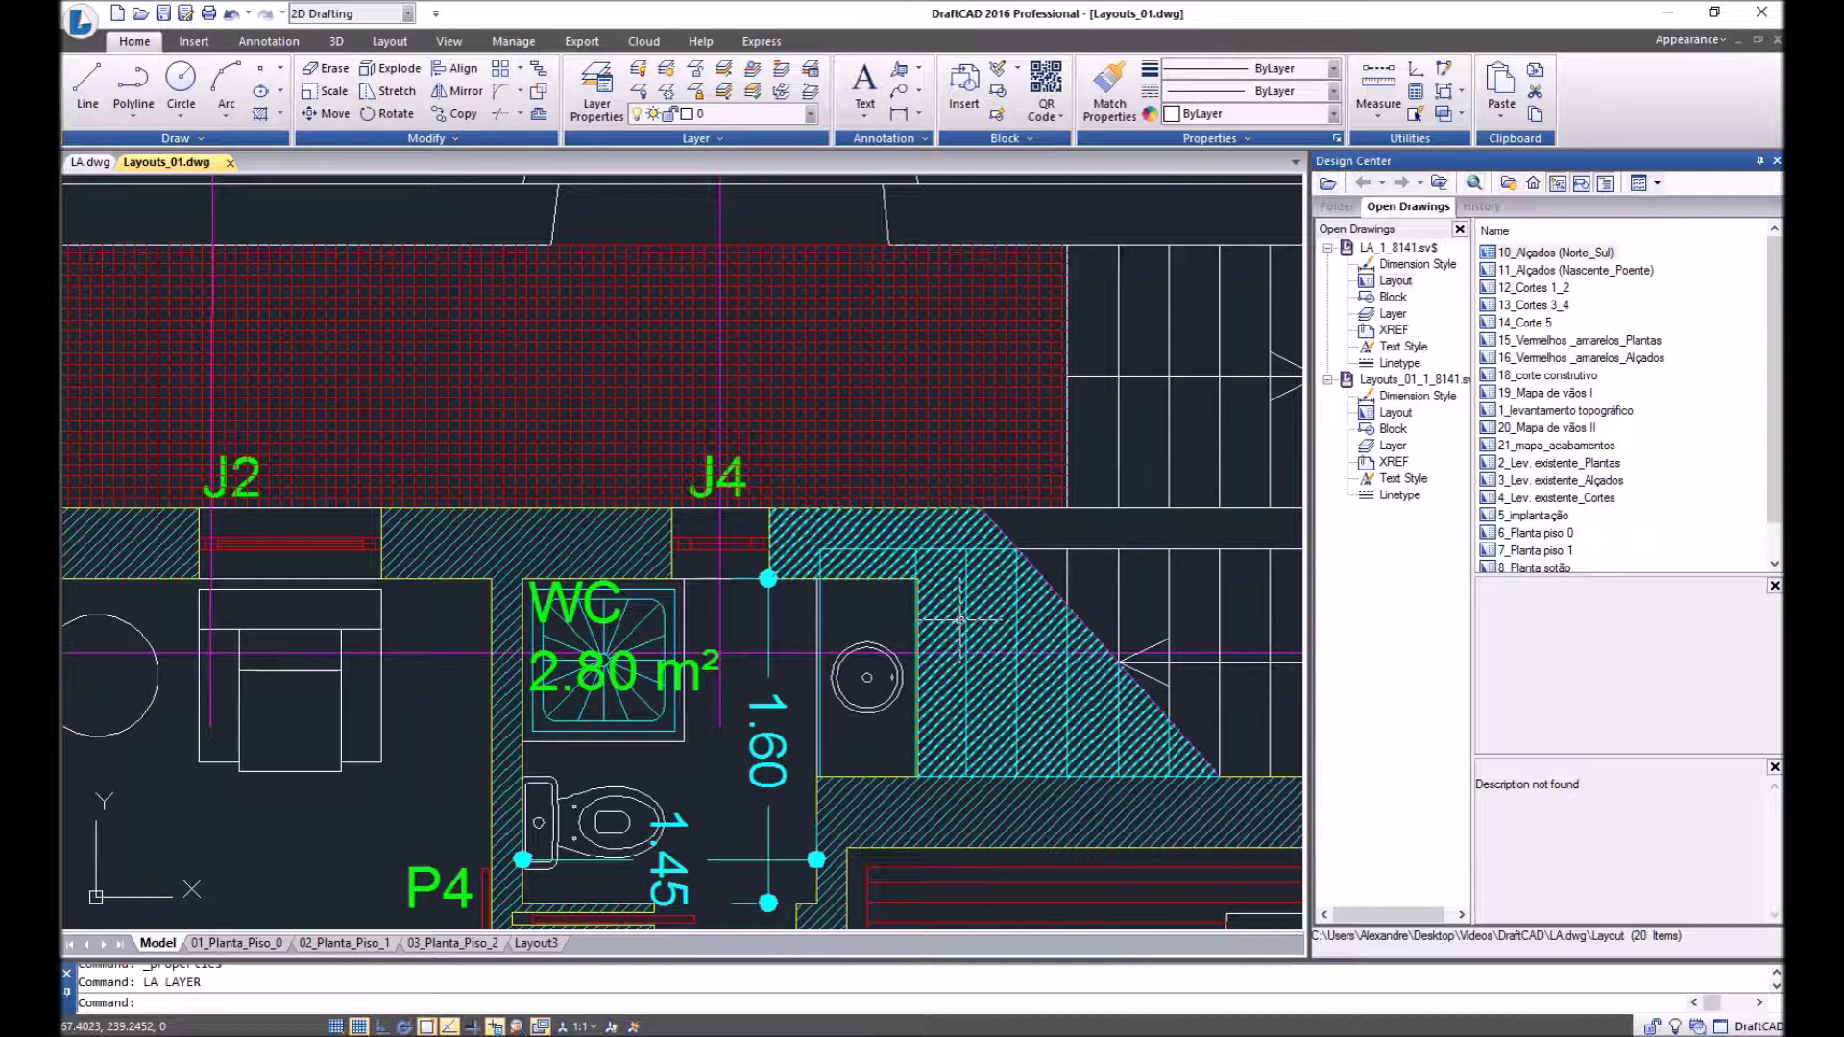
Step: Open the Plot settings for the model and move the dialog aside to uncover the WC area of the plan
text(plot)
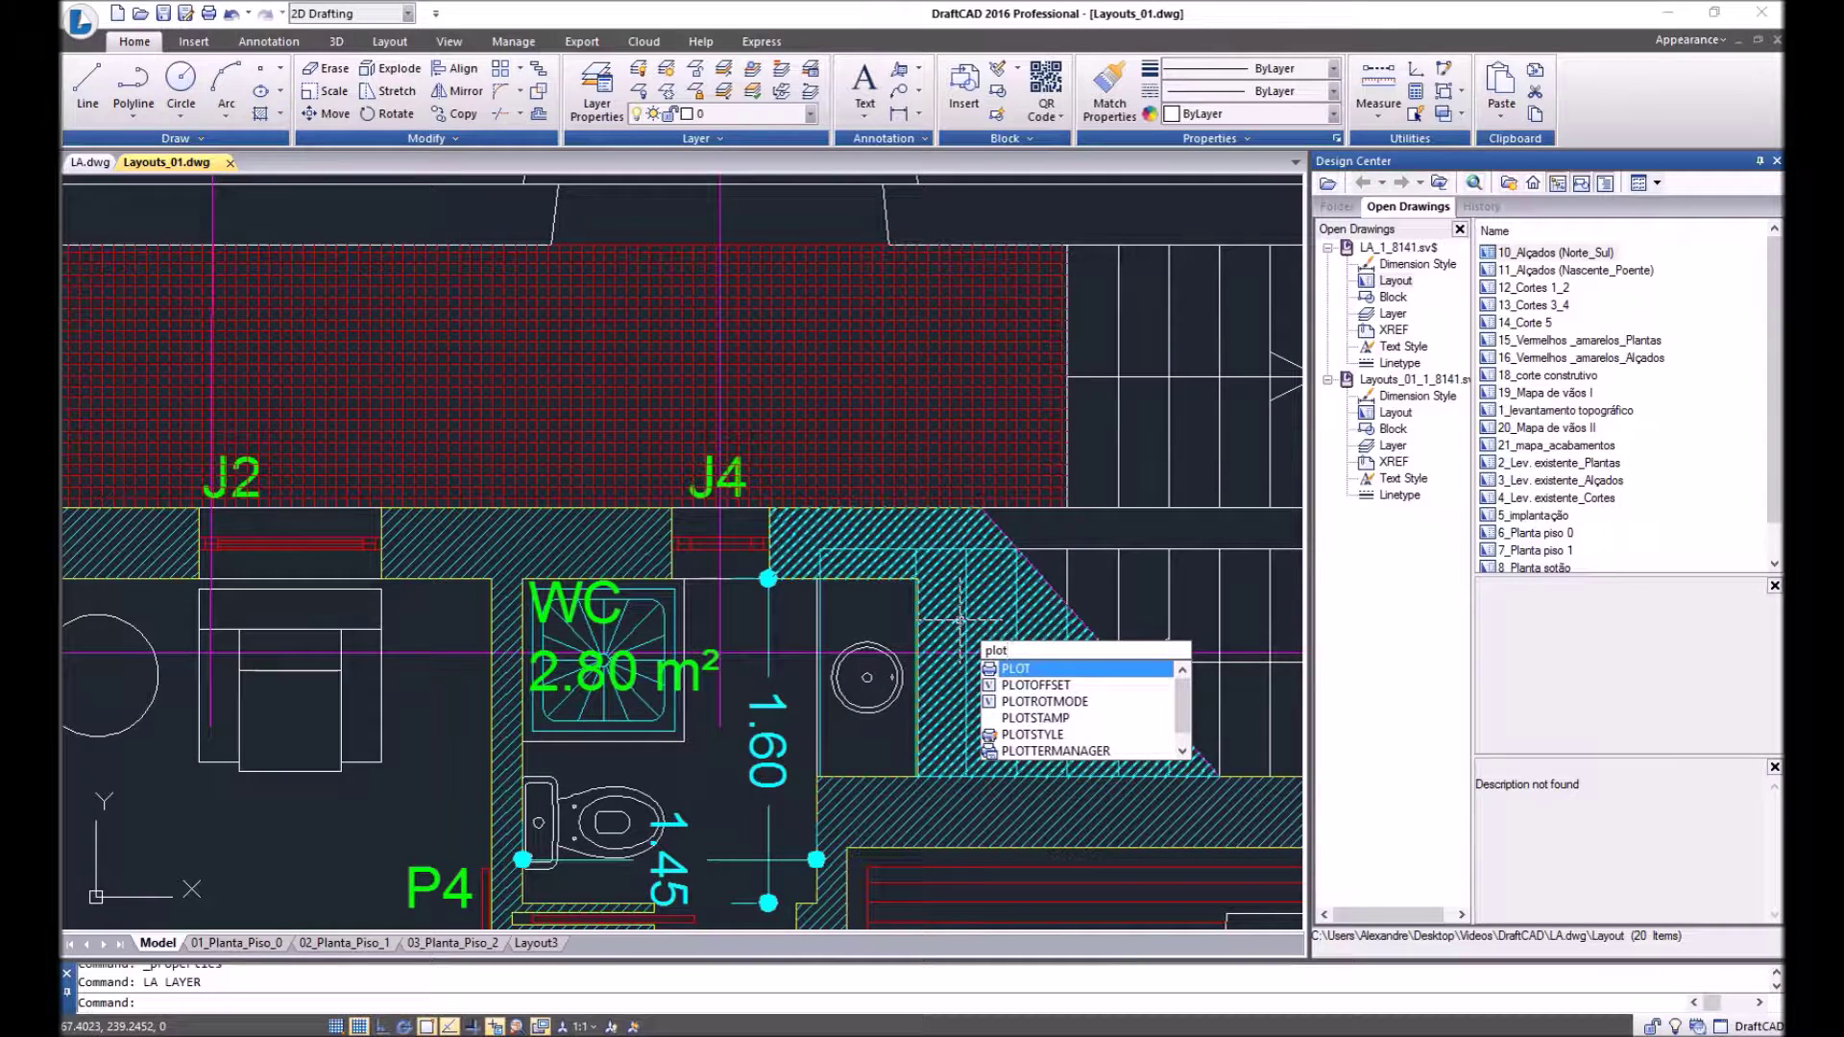
key(Return)
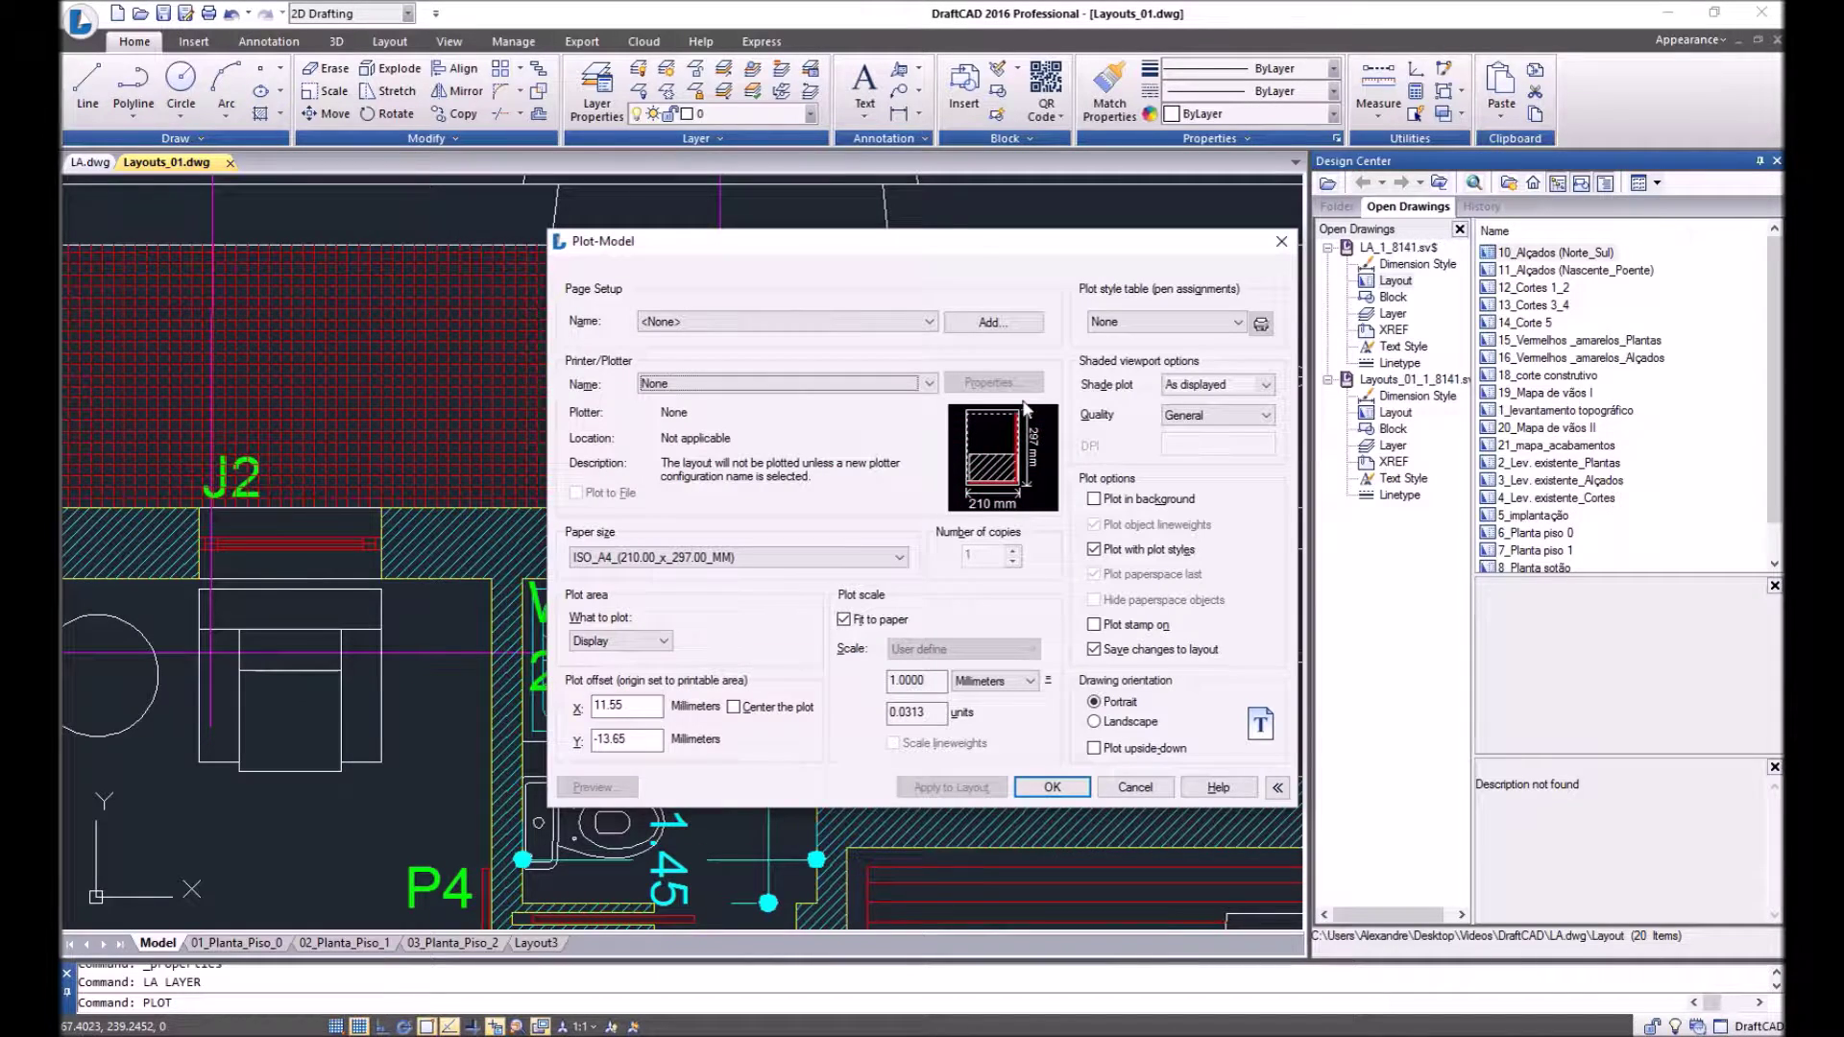
drag(946, 243, 1255, 105)
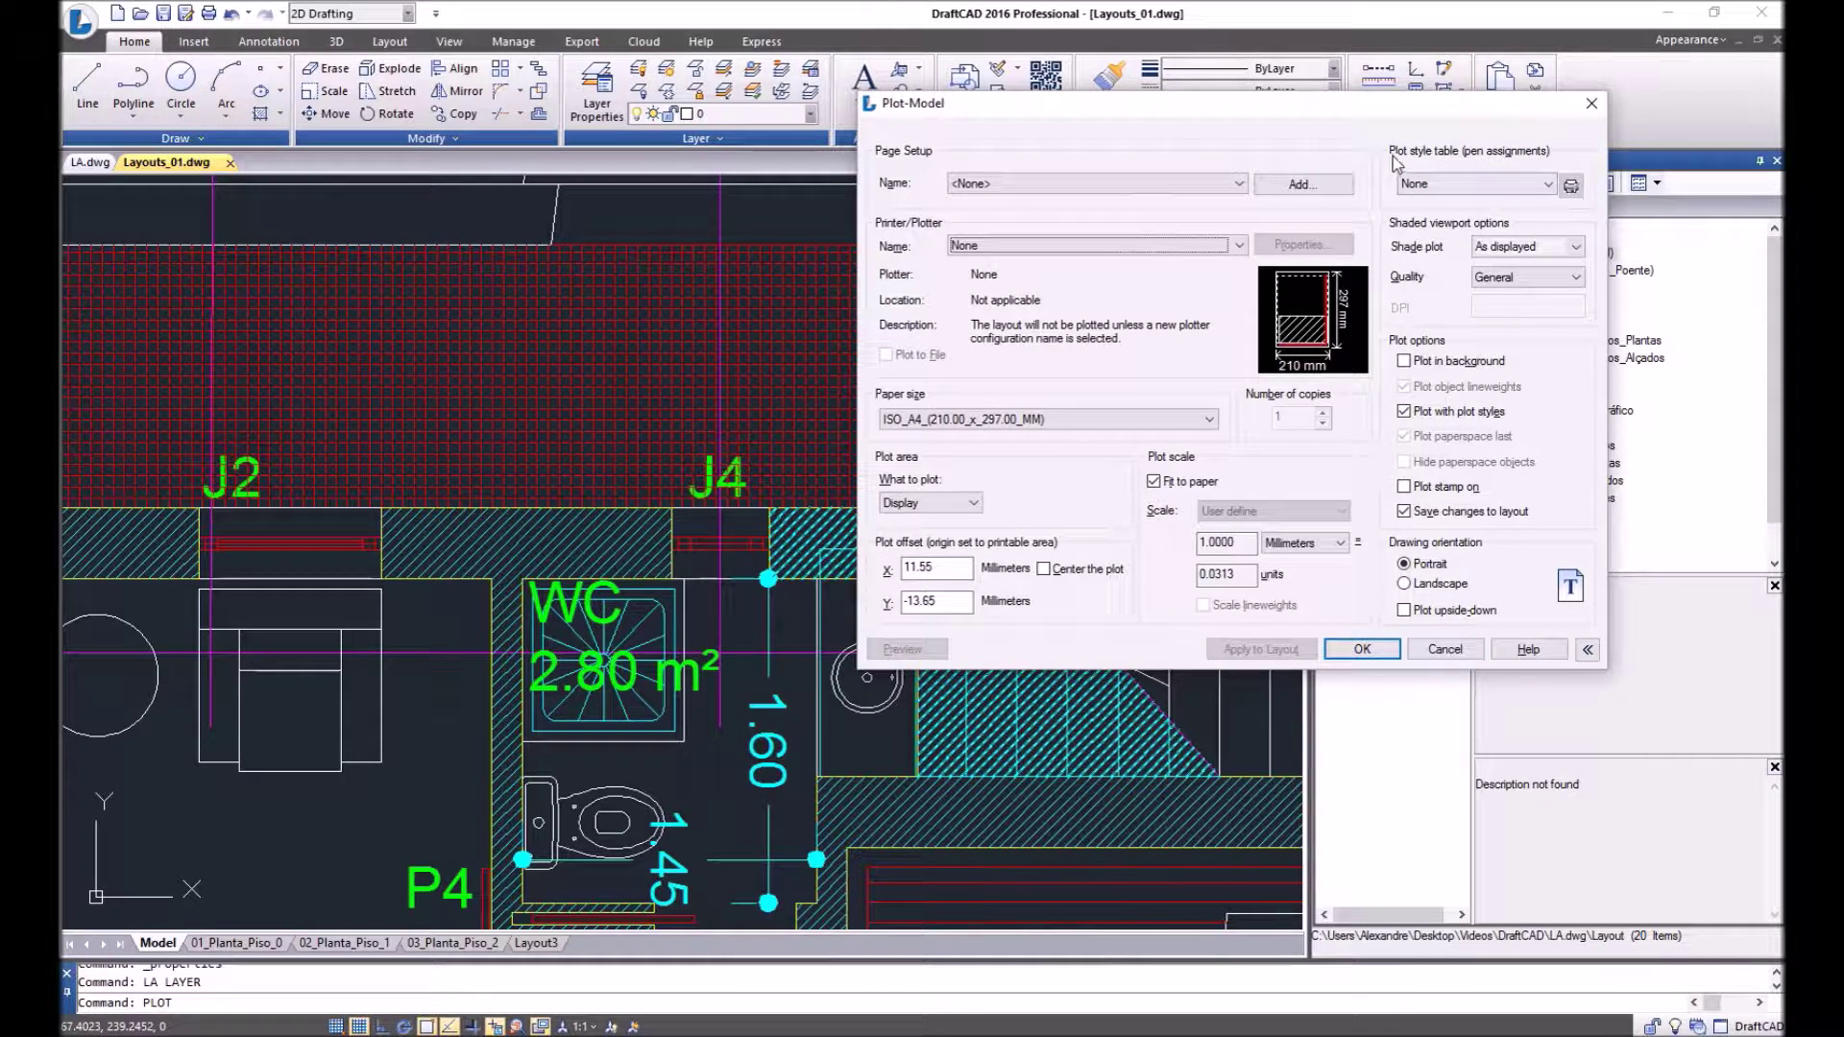
Step: Create a new plot style table from scratch, naming it with the author's first name and the suffix _pb
click(1495, 195)
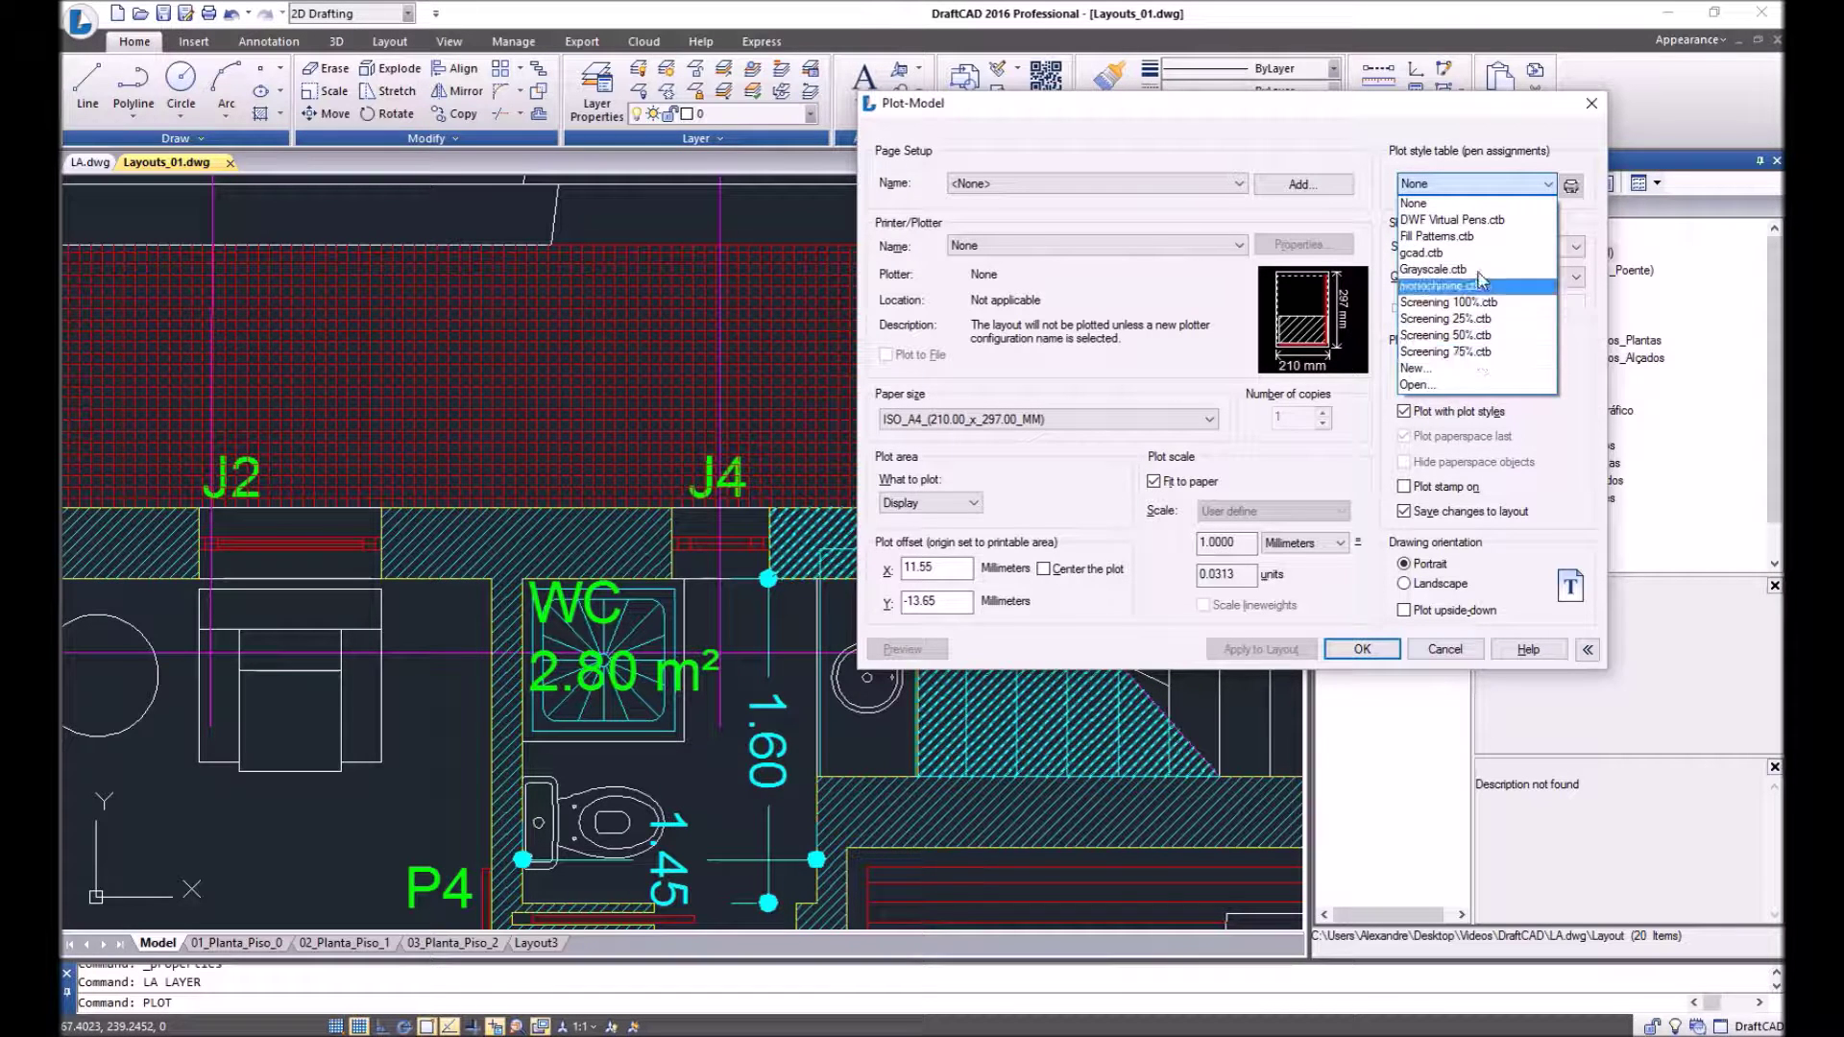
click(1440, 371)
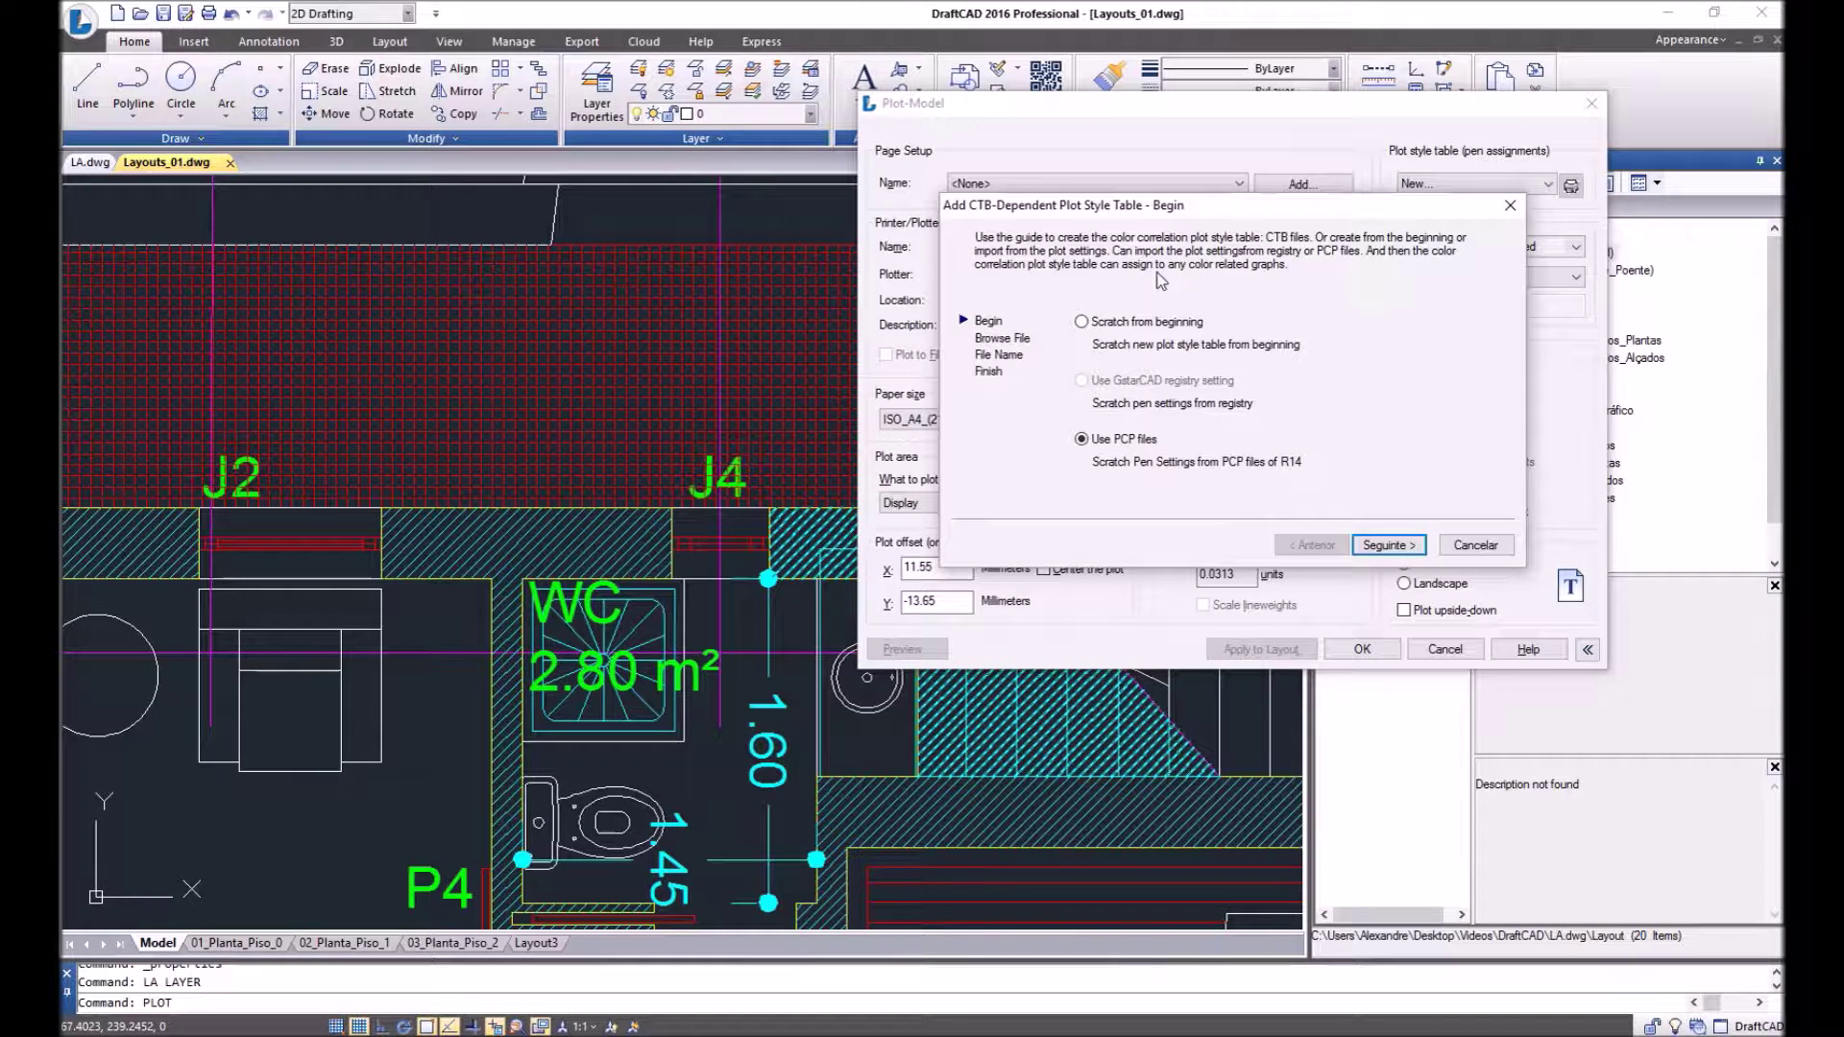
click(1116, 324)
click(1371, 556)
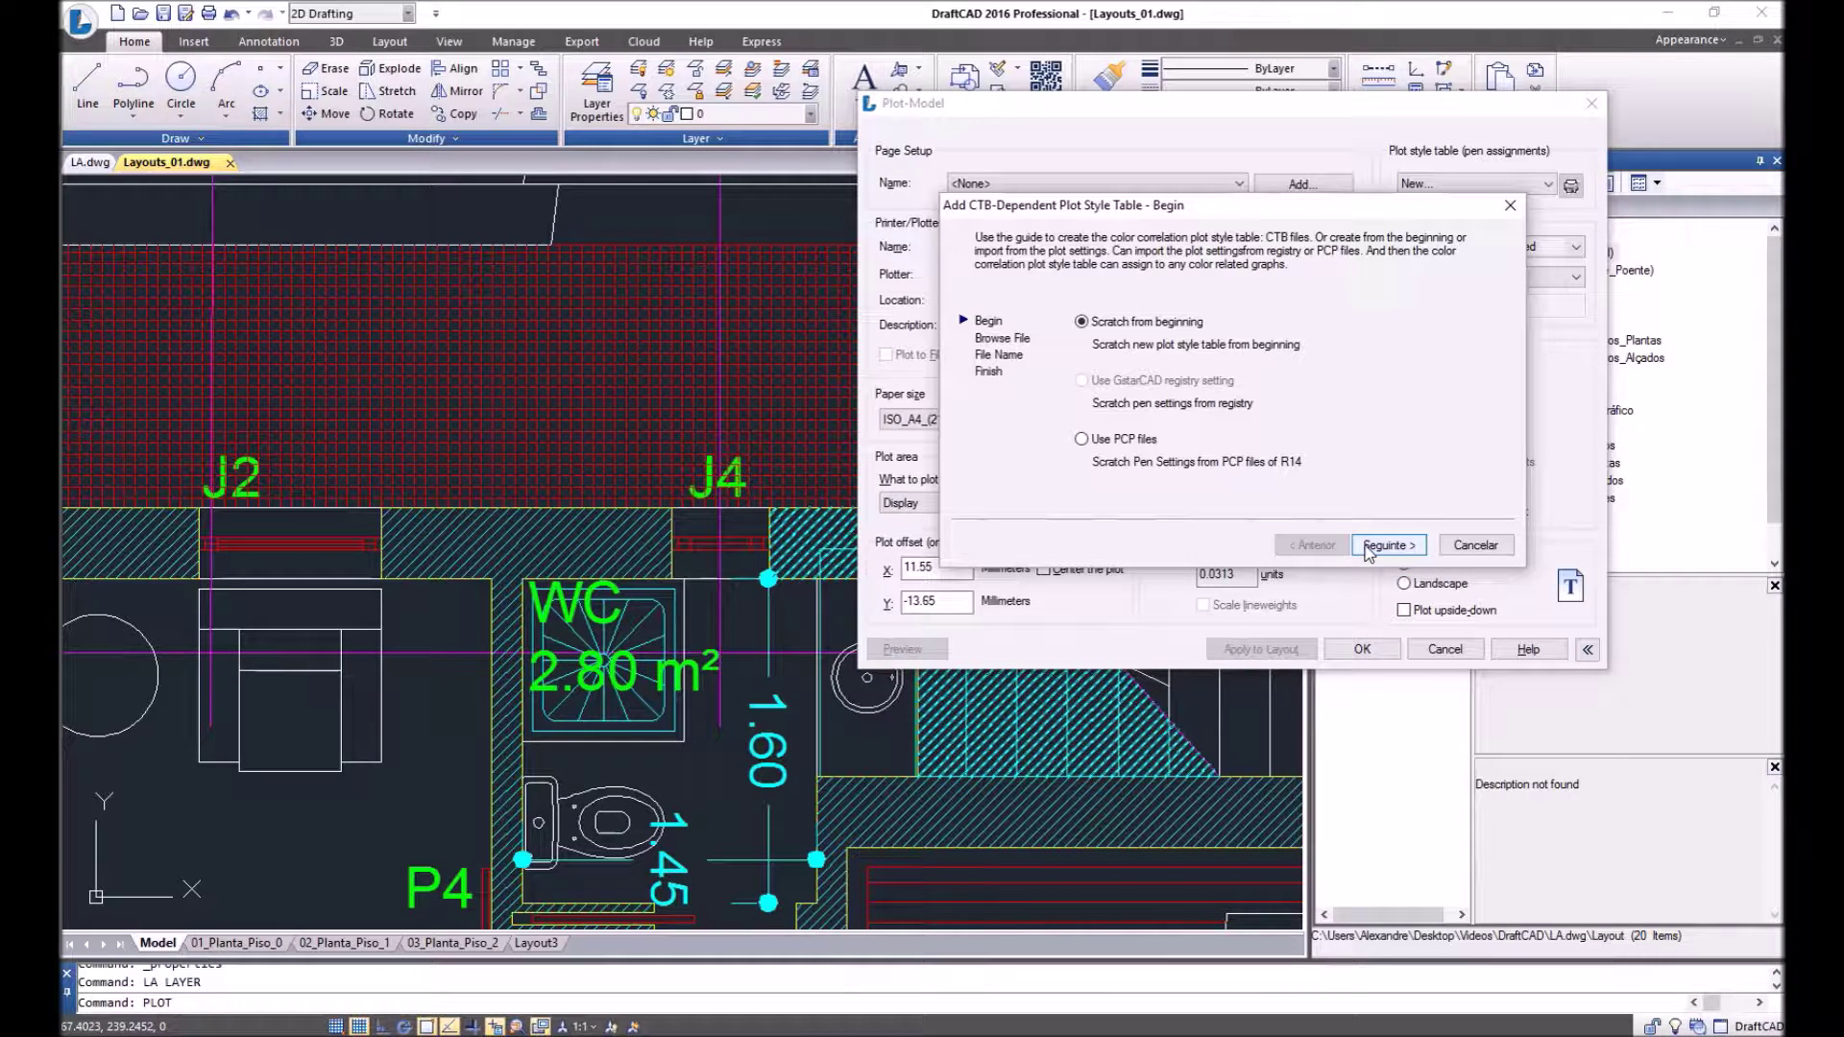
click(1381, 546)
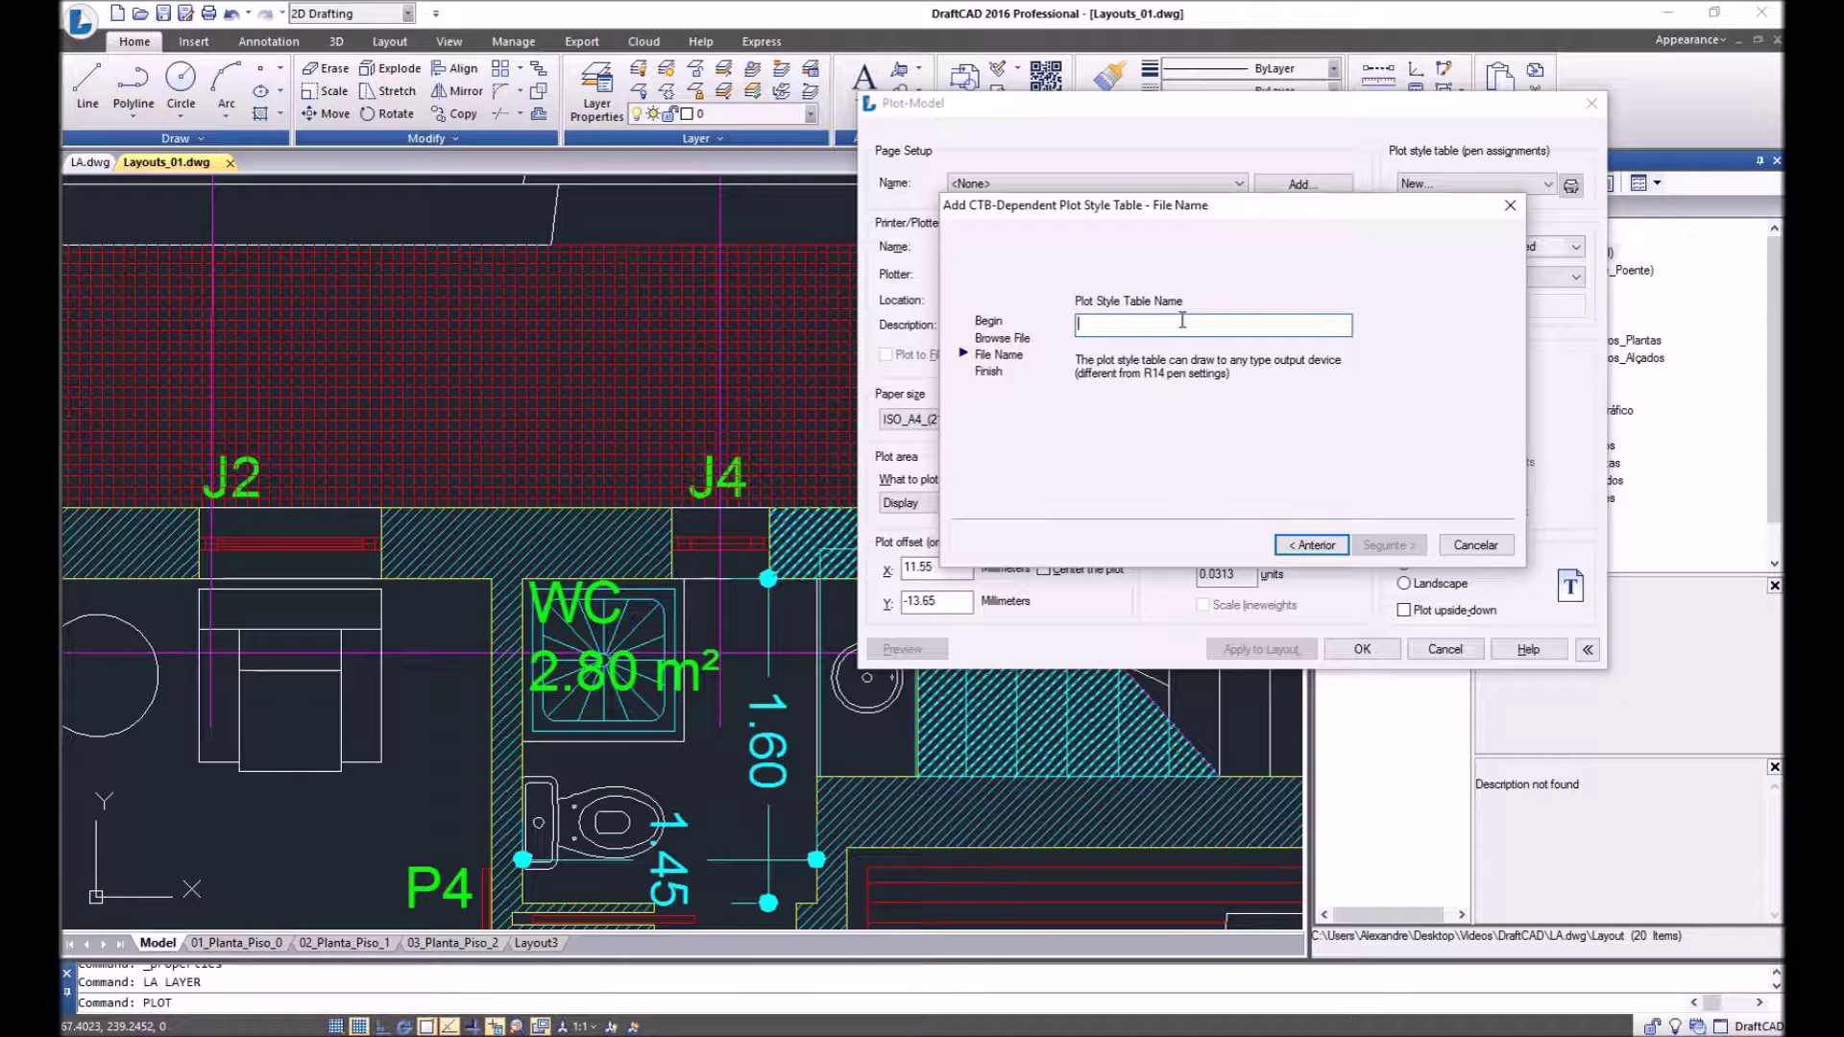
text(alexandre_pb)
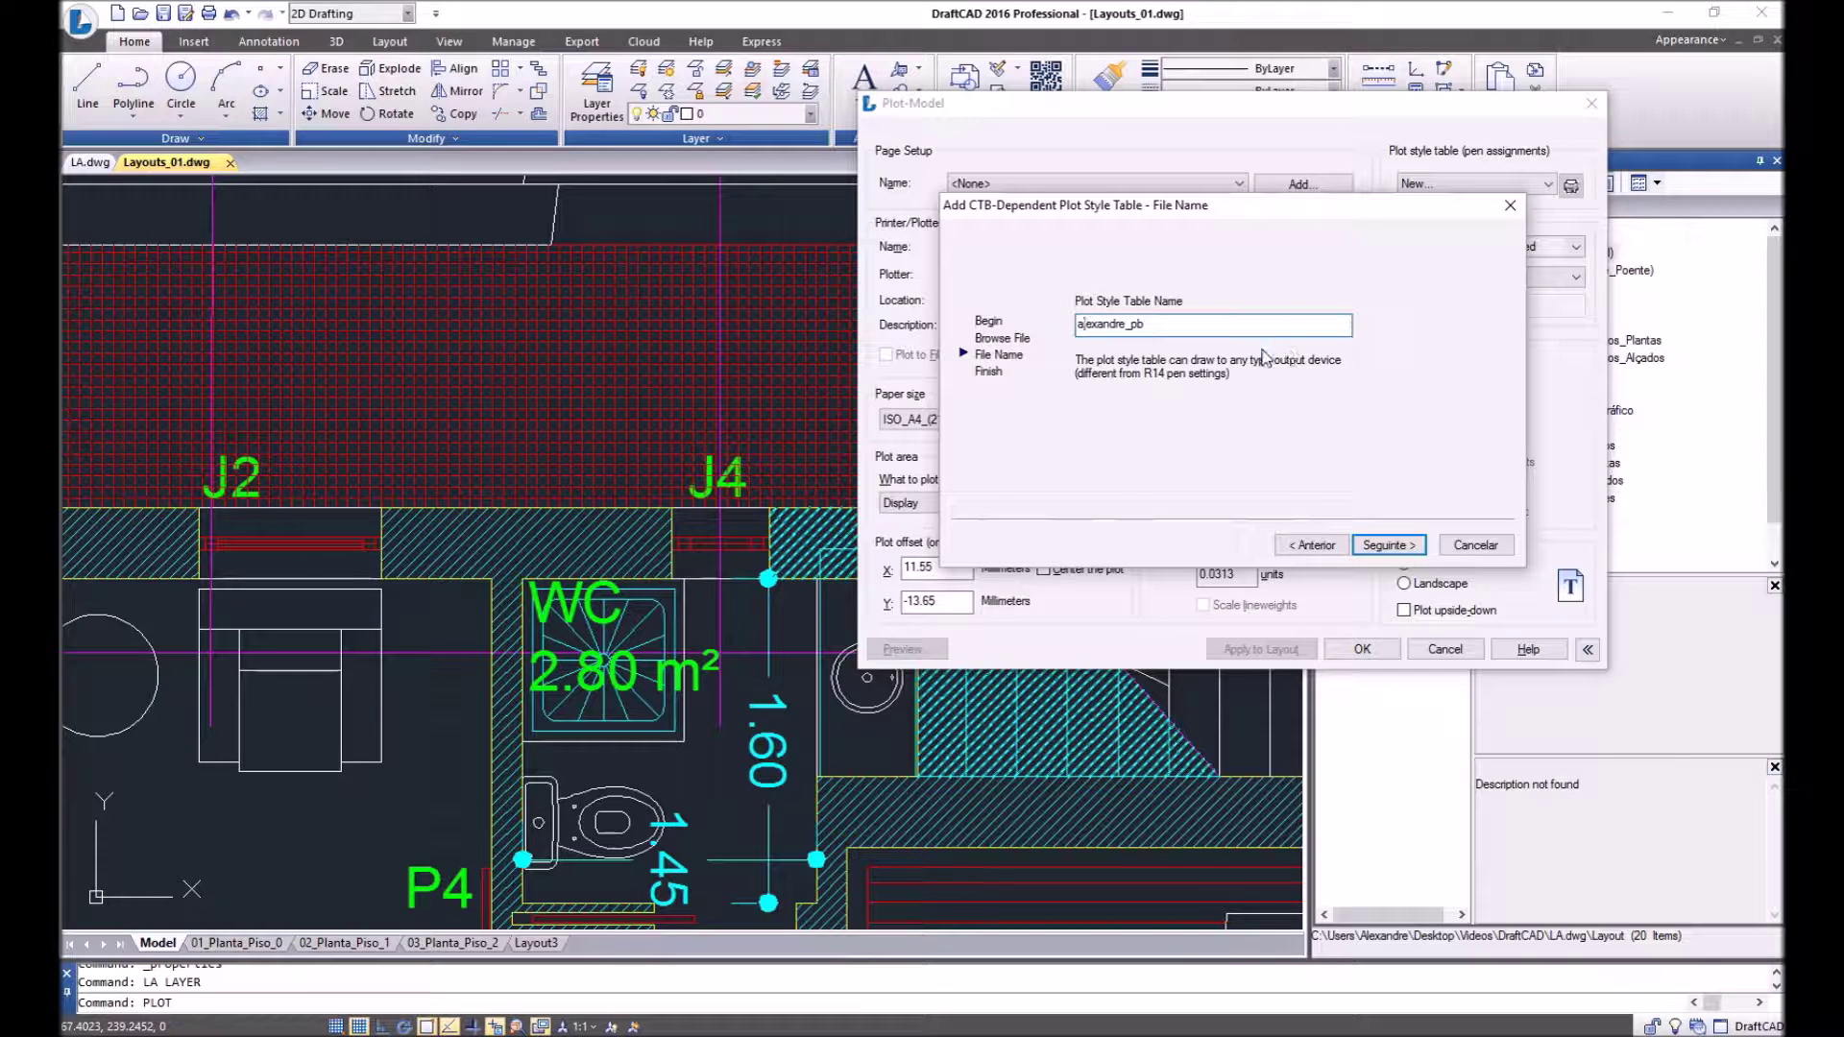
click(1386, 546)
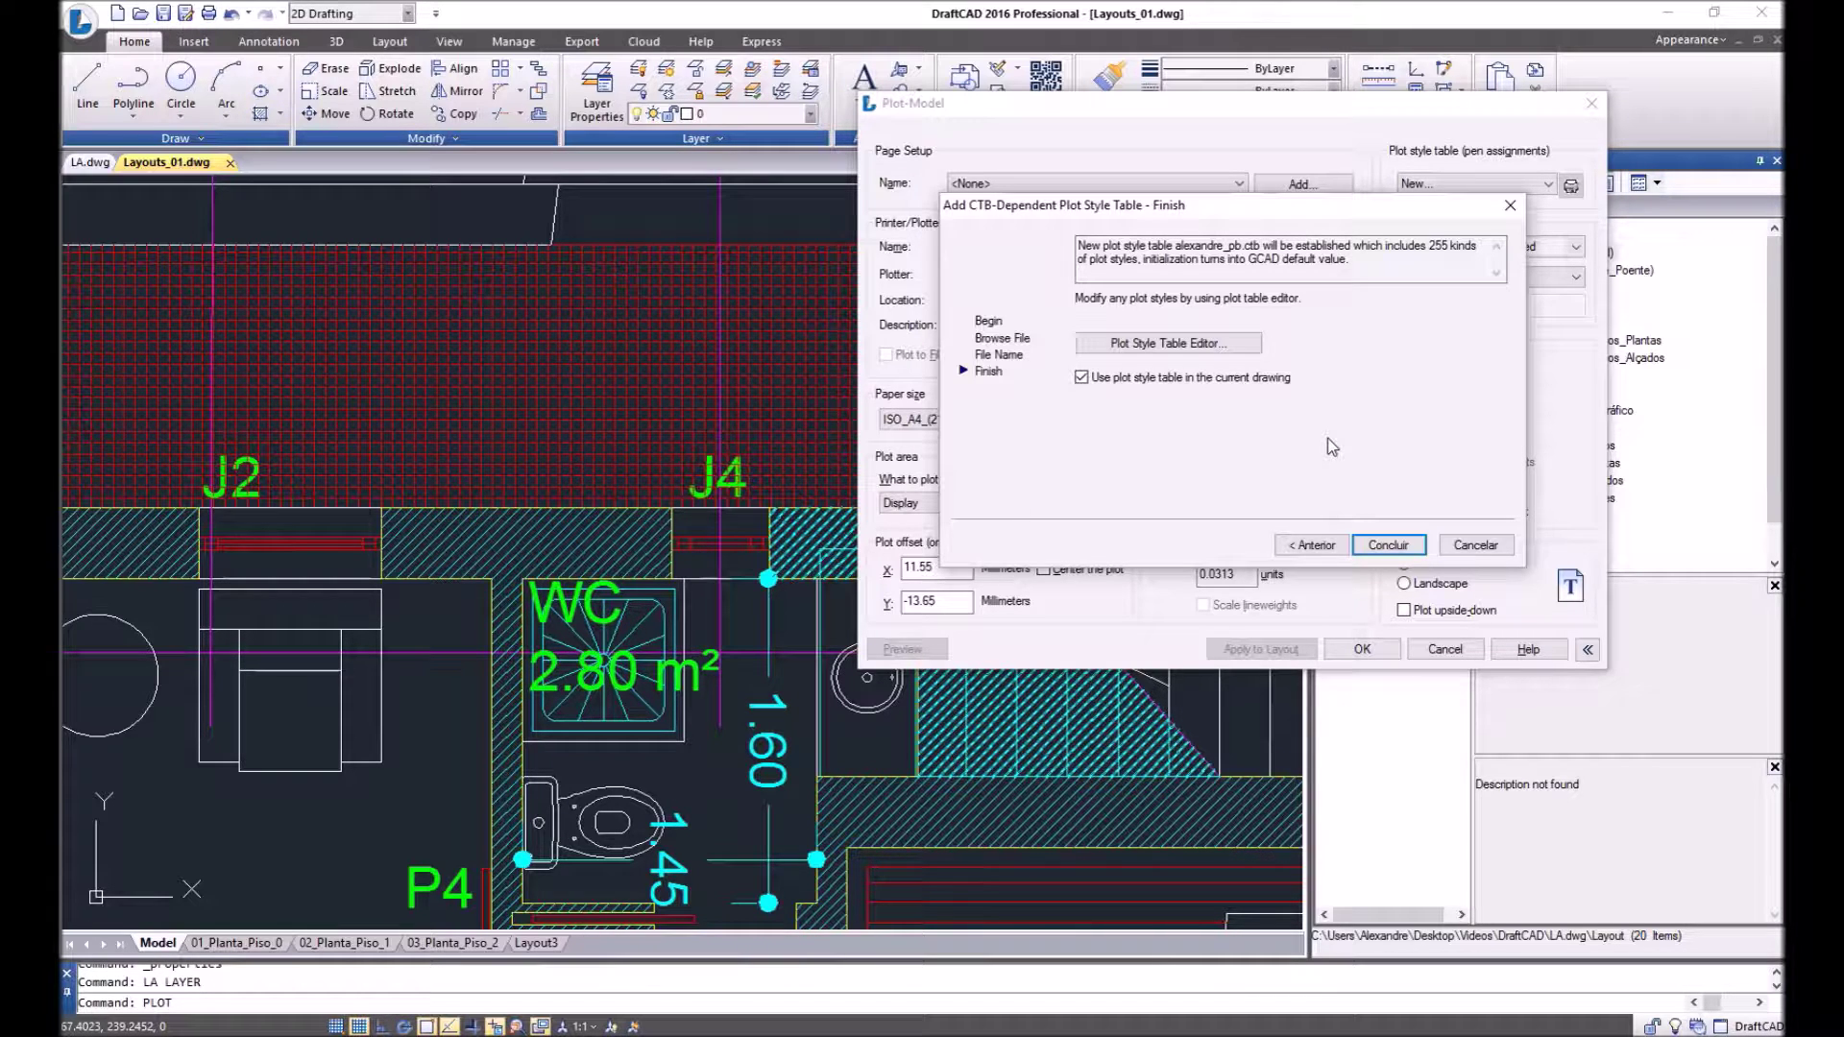
Step: Open the new table in the Plot Style Table Editor, check its general information, and return to the form view of color styles
click(1153, 355)
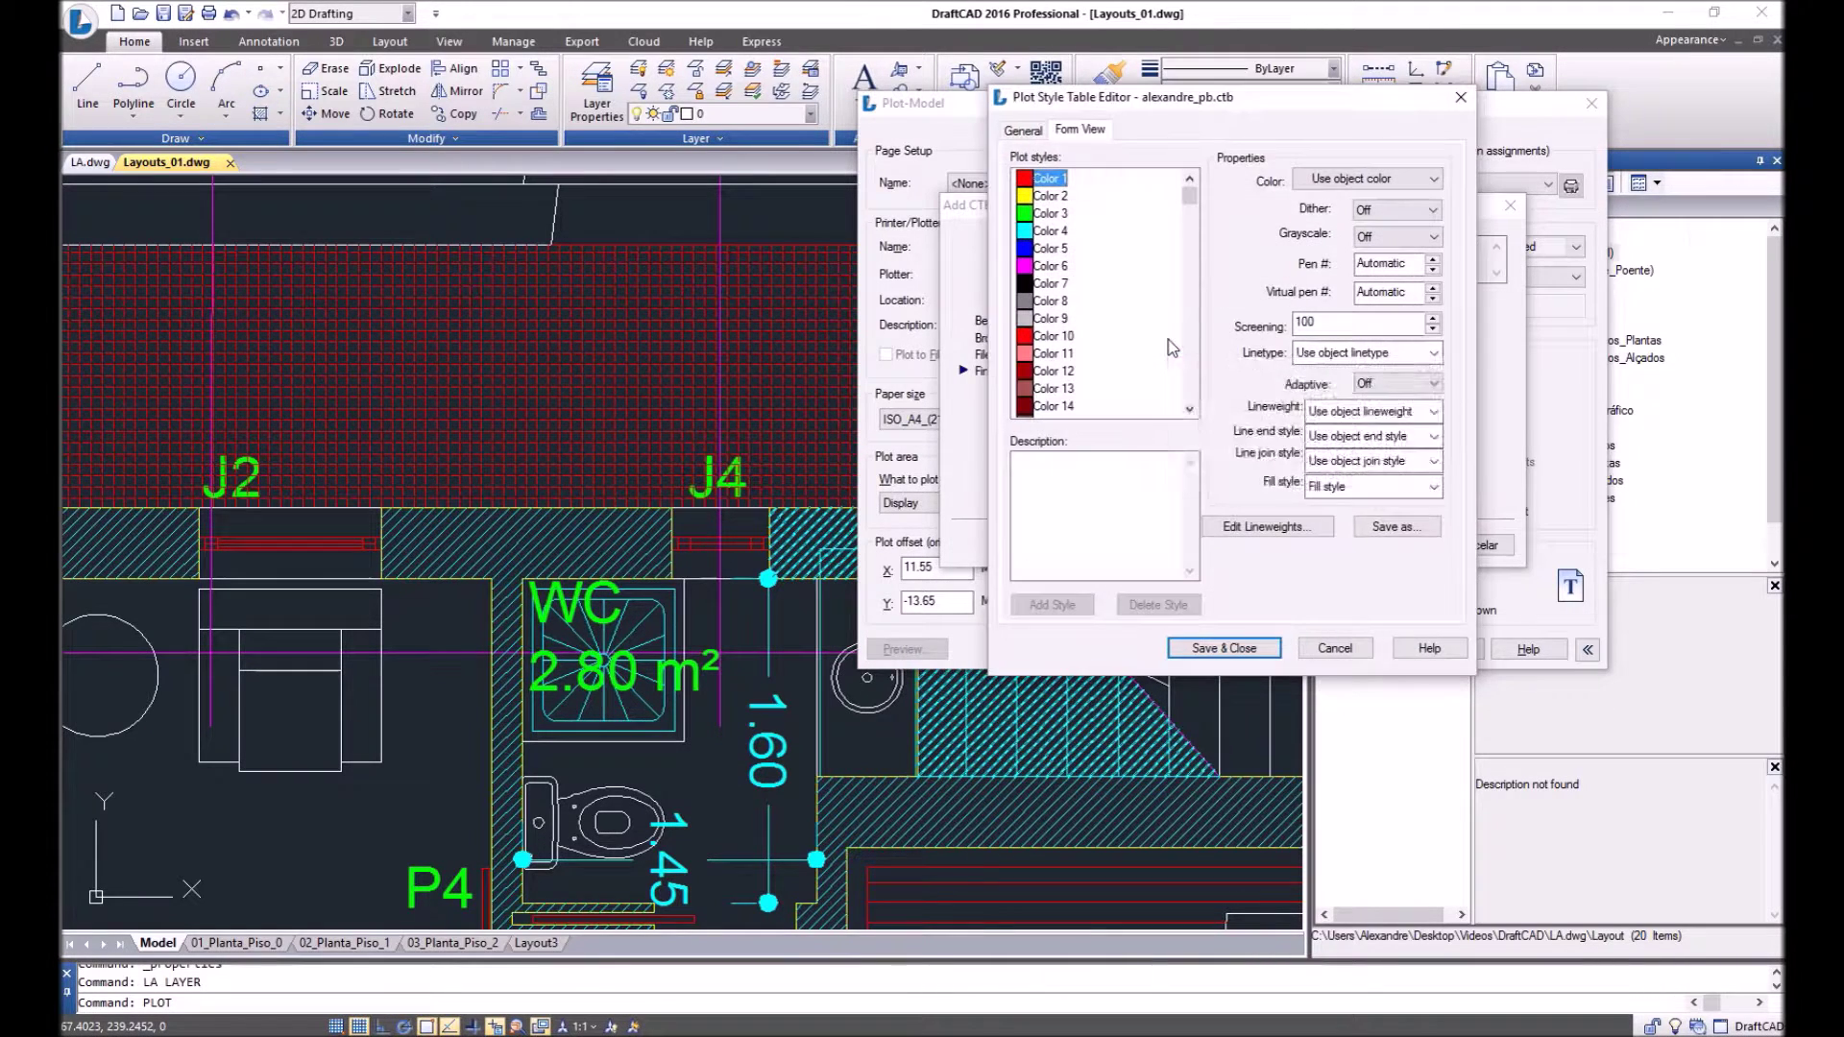
drag(1268, 96, 1126, 84)
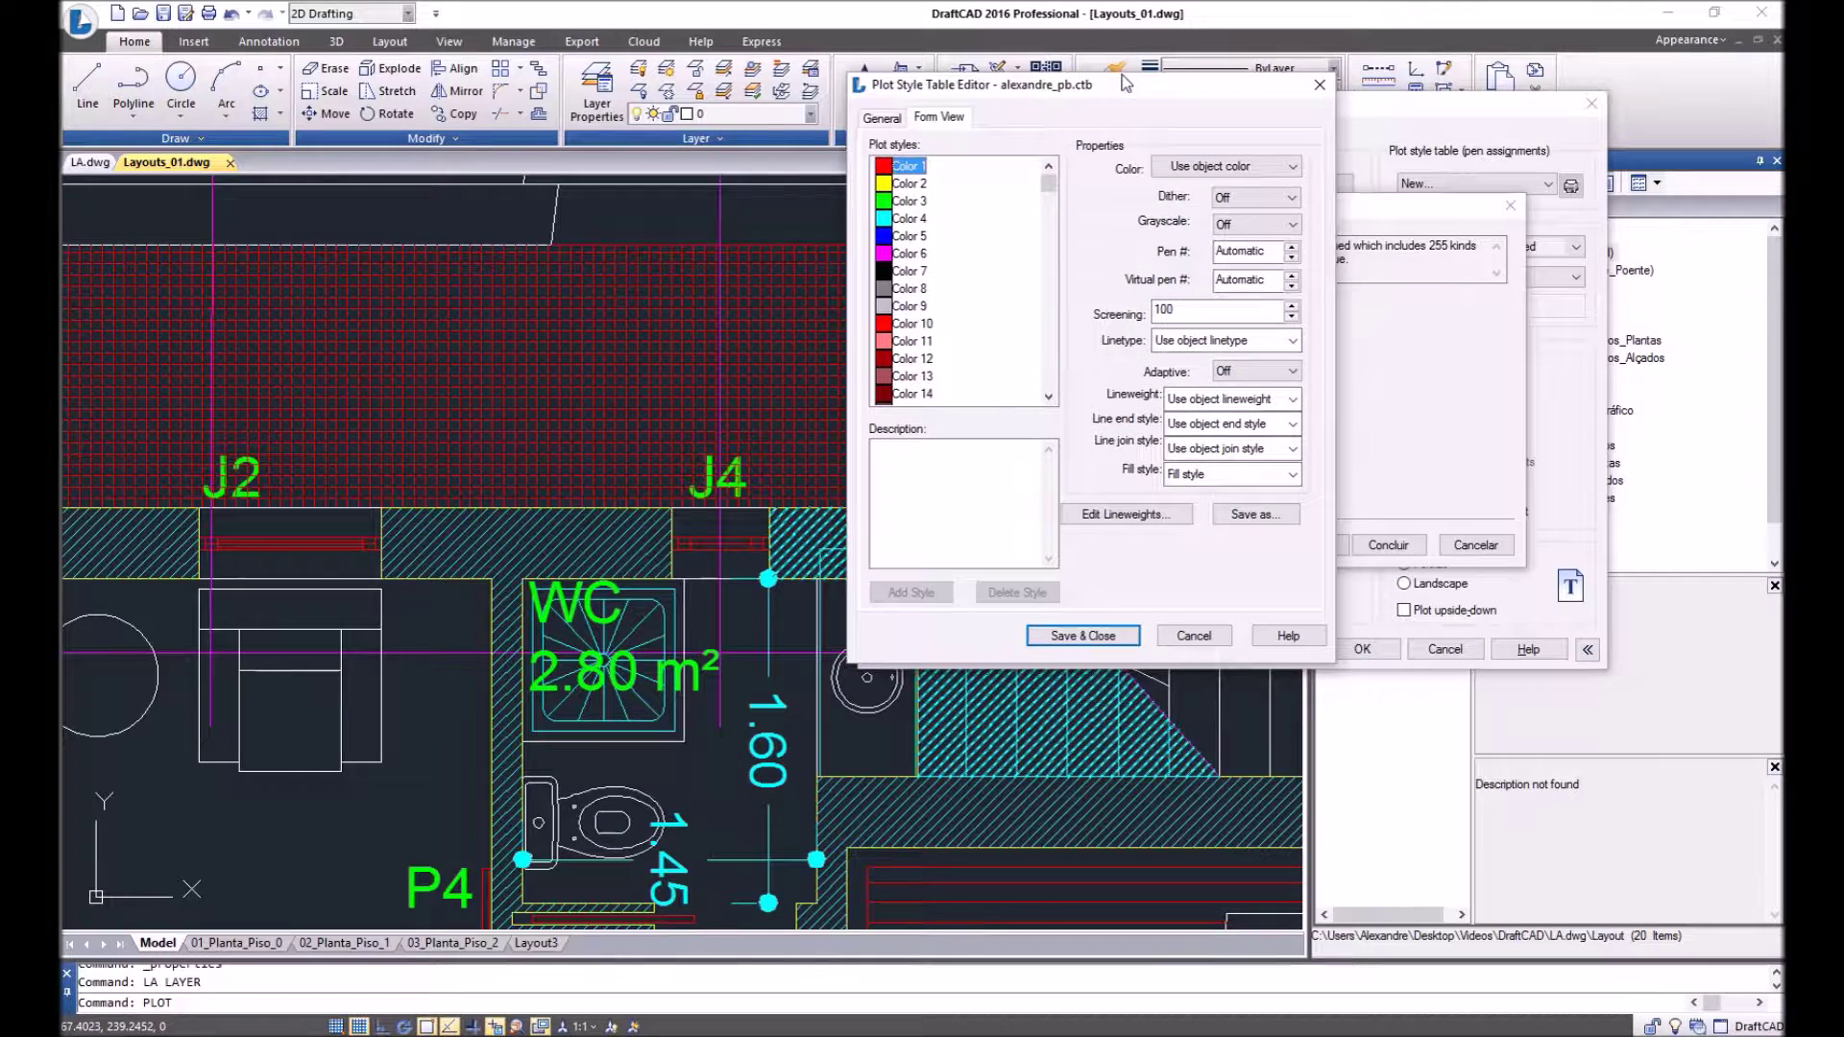
click(882, 117)
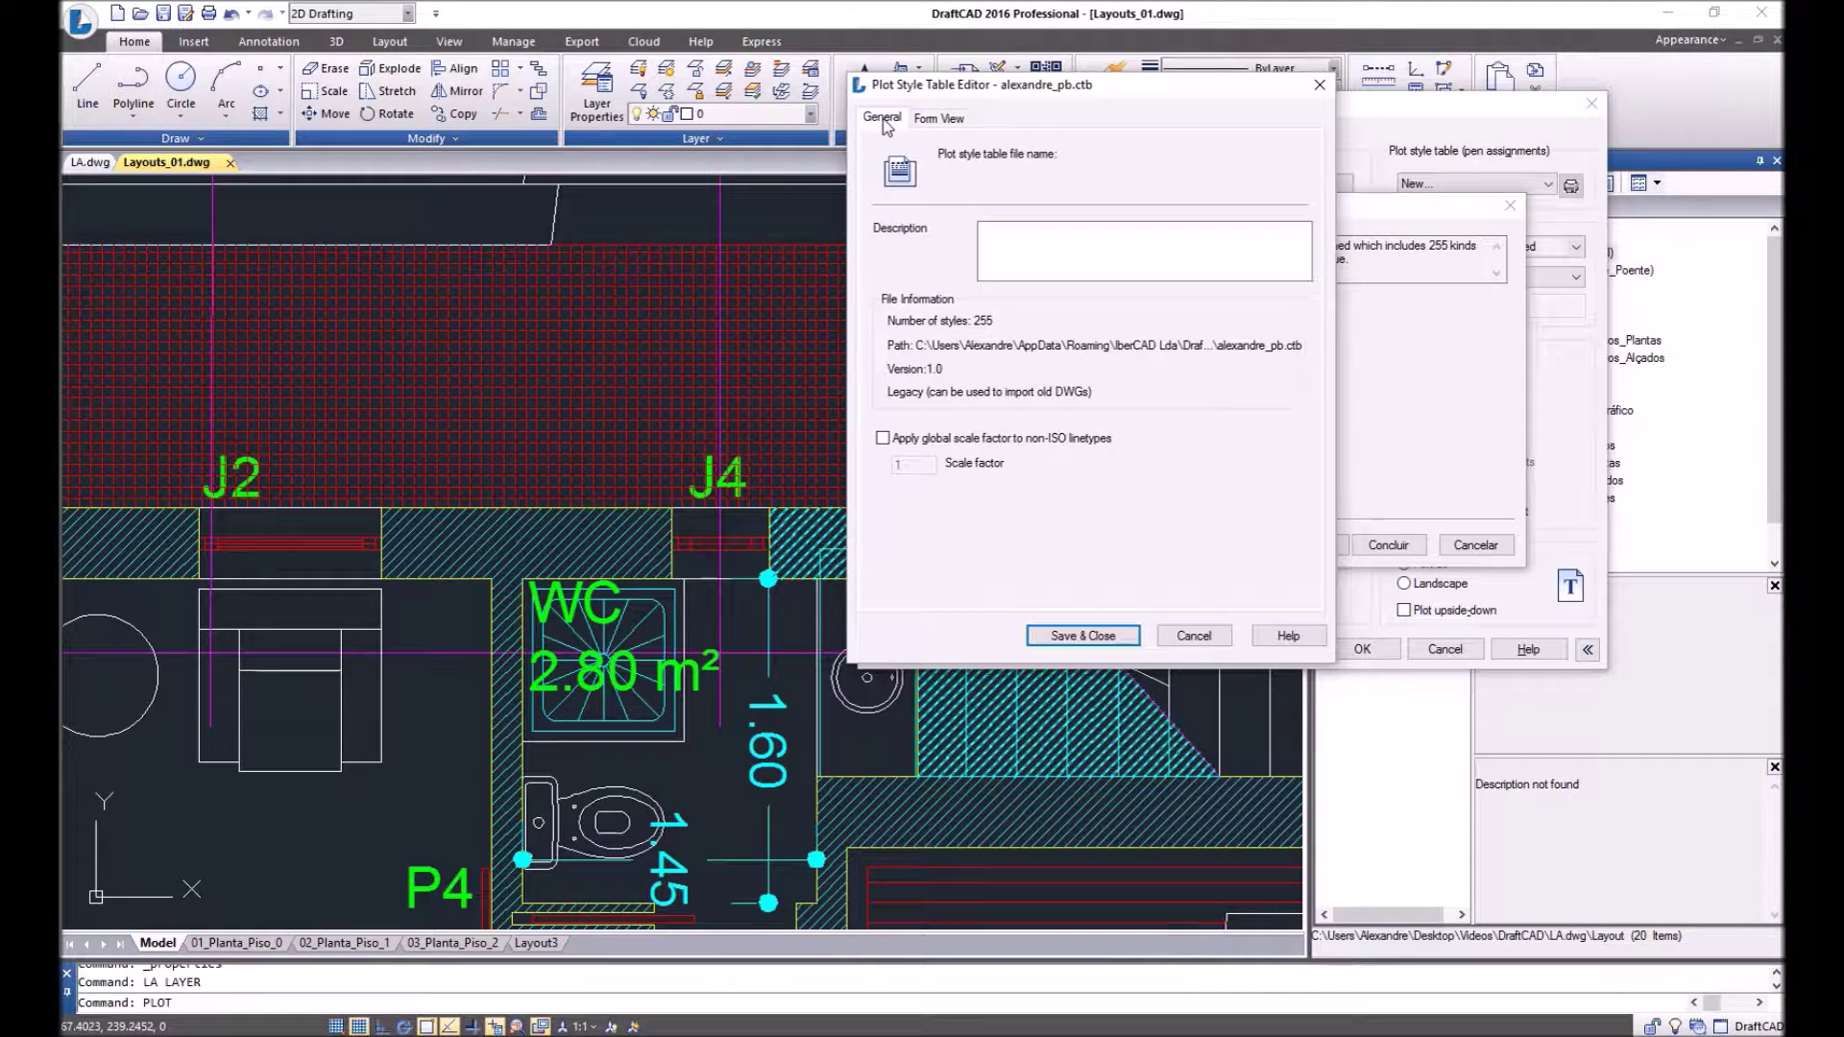
click(953, 120)
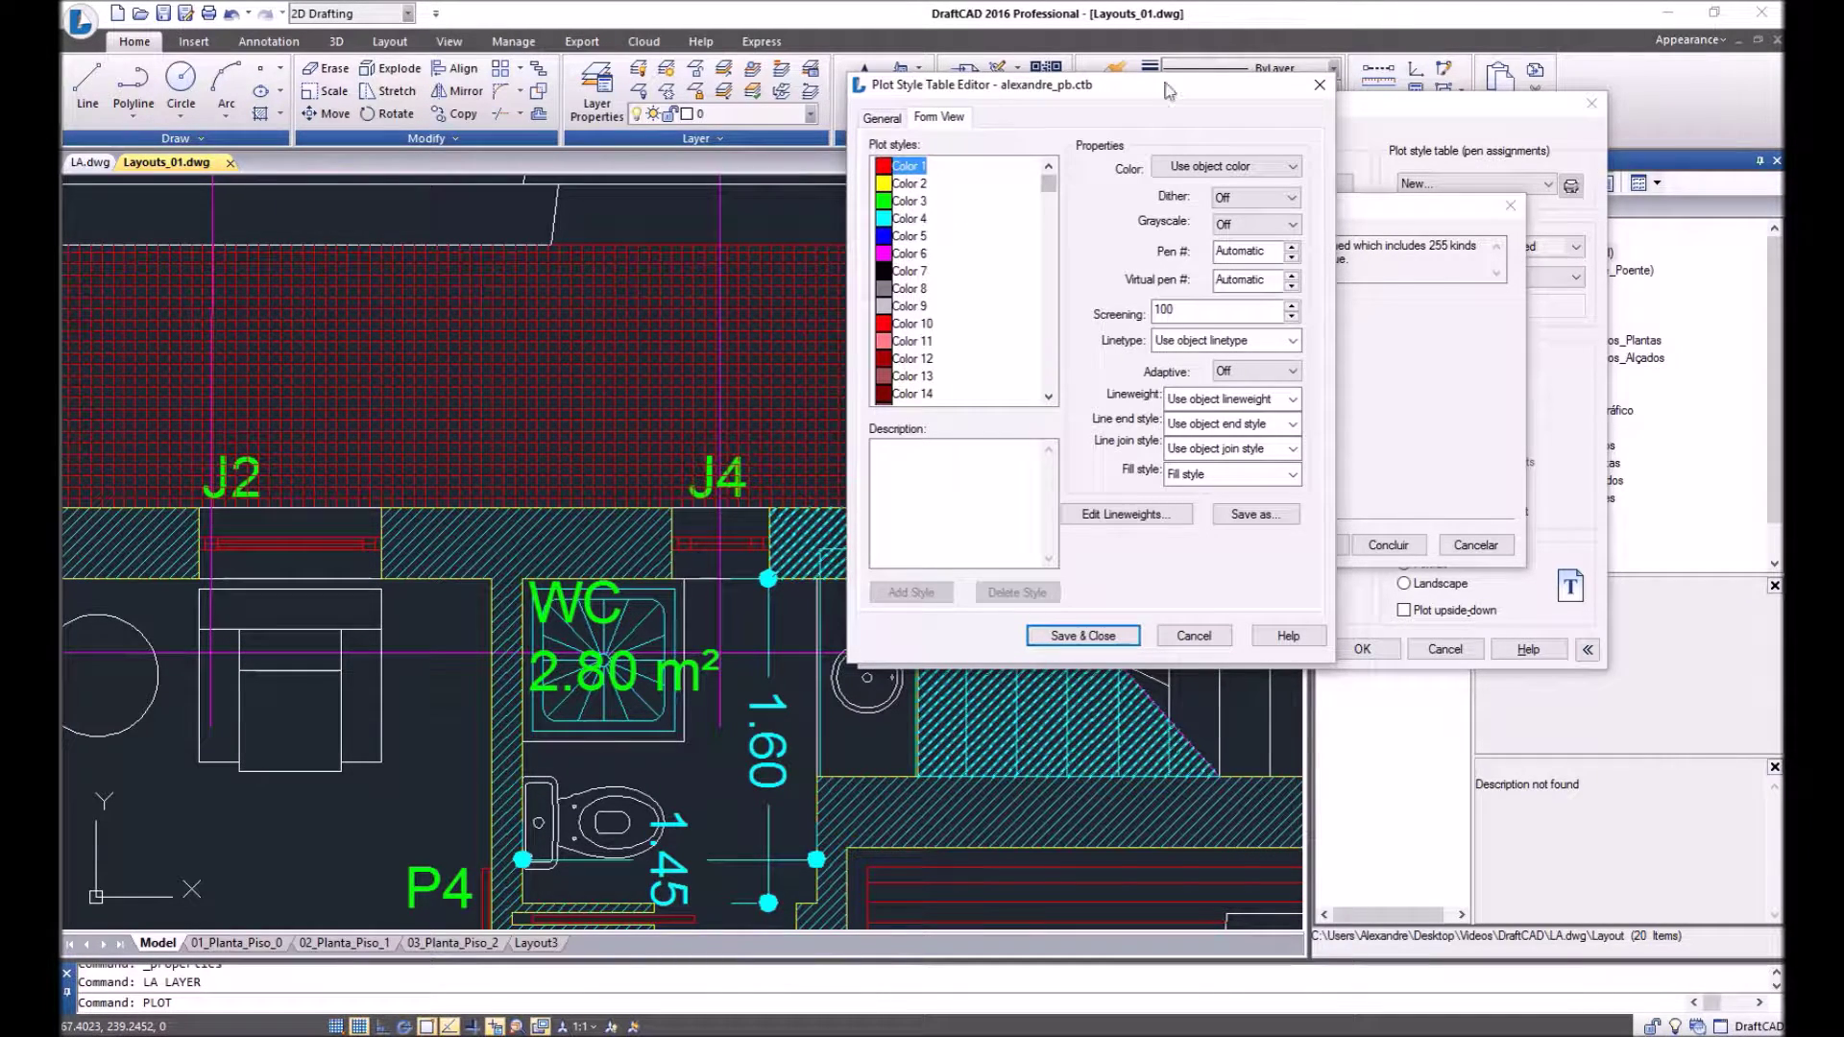
drag(1141, 99, 1104, 96)
mouse_move(1014, 185)
mouse_down()
mouse_move(999, 418)
mouse_move(1014, 171)
mouse_up()
Step: Go through plot styles Color 1 to Color 7 one by one to examine their properties
click(872, 166)
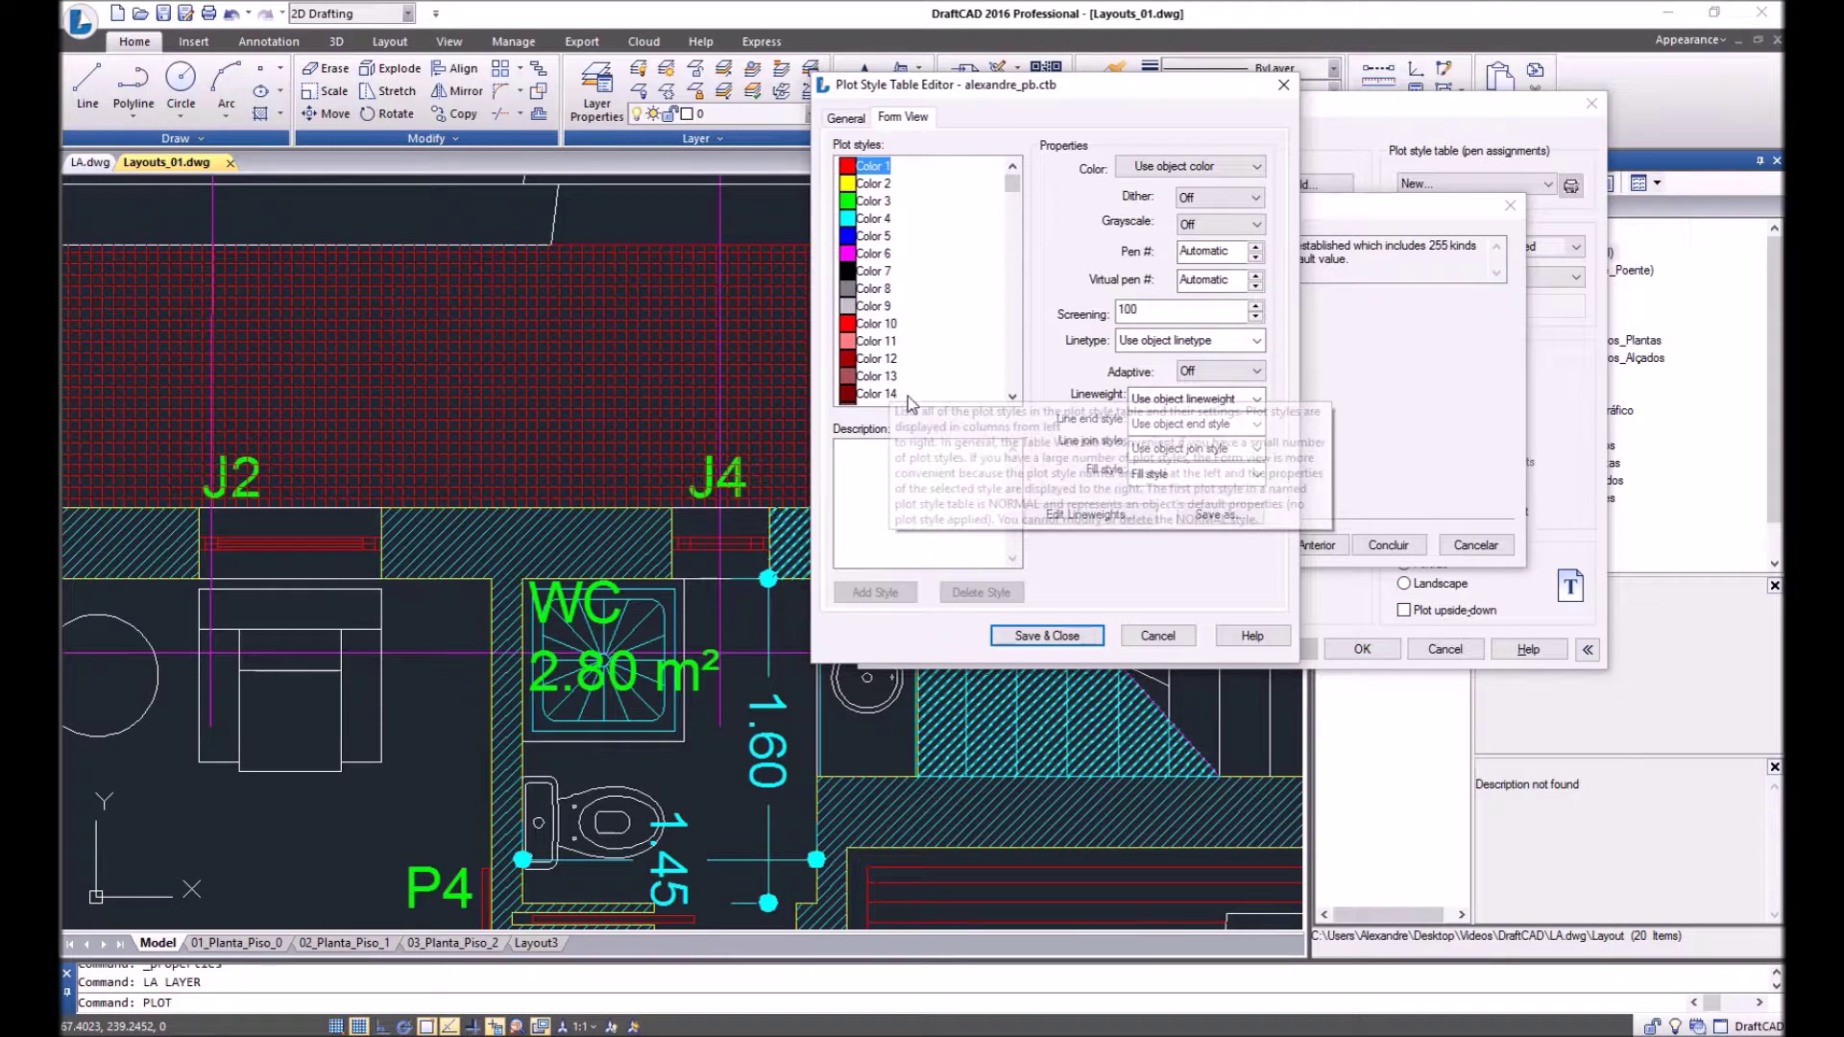
click(874, 186)
click(876, 202)
click(874, 220)
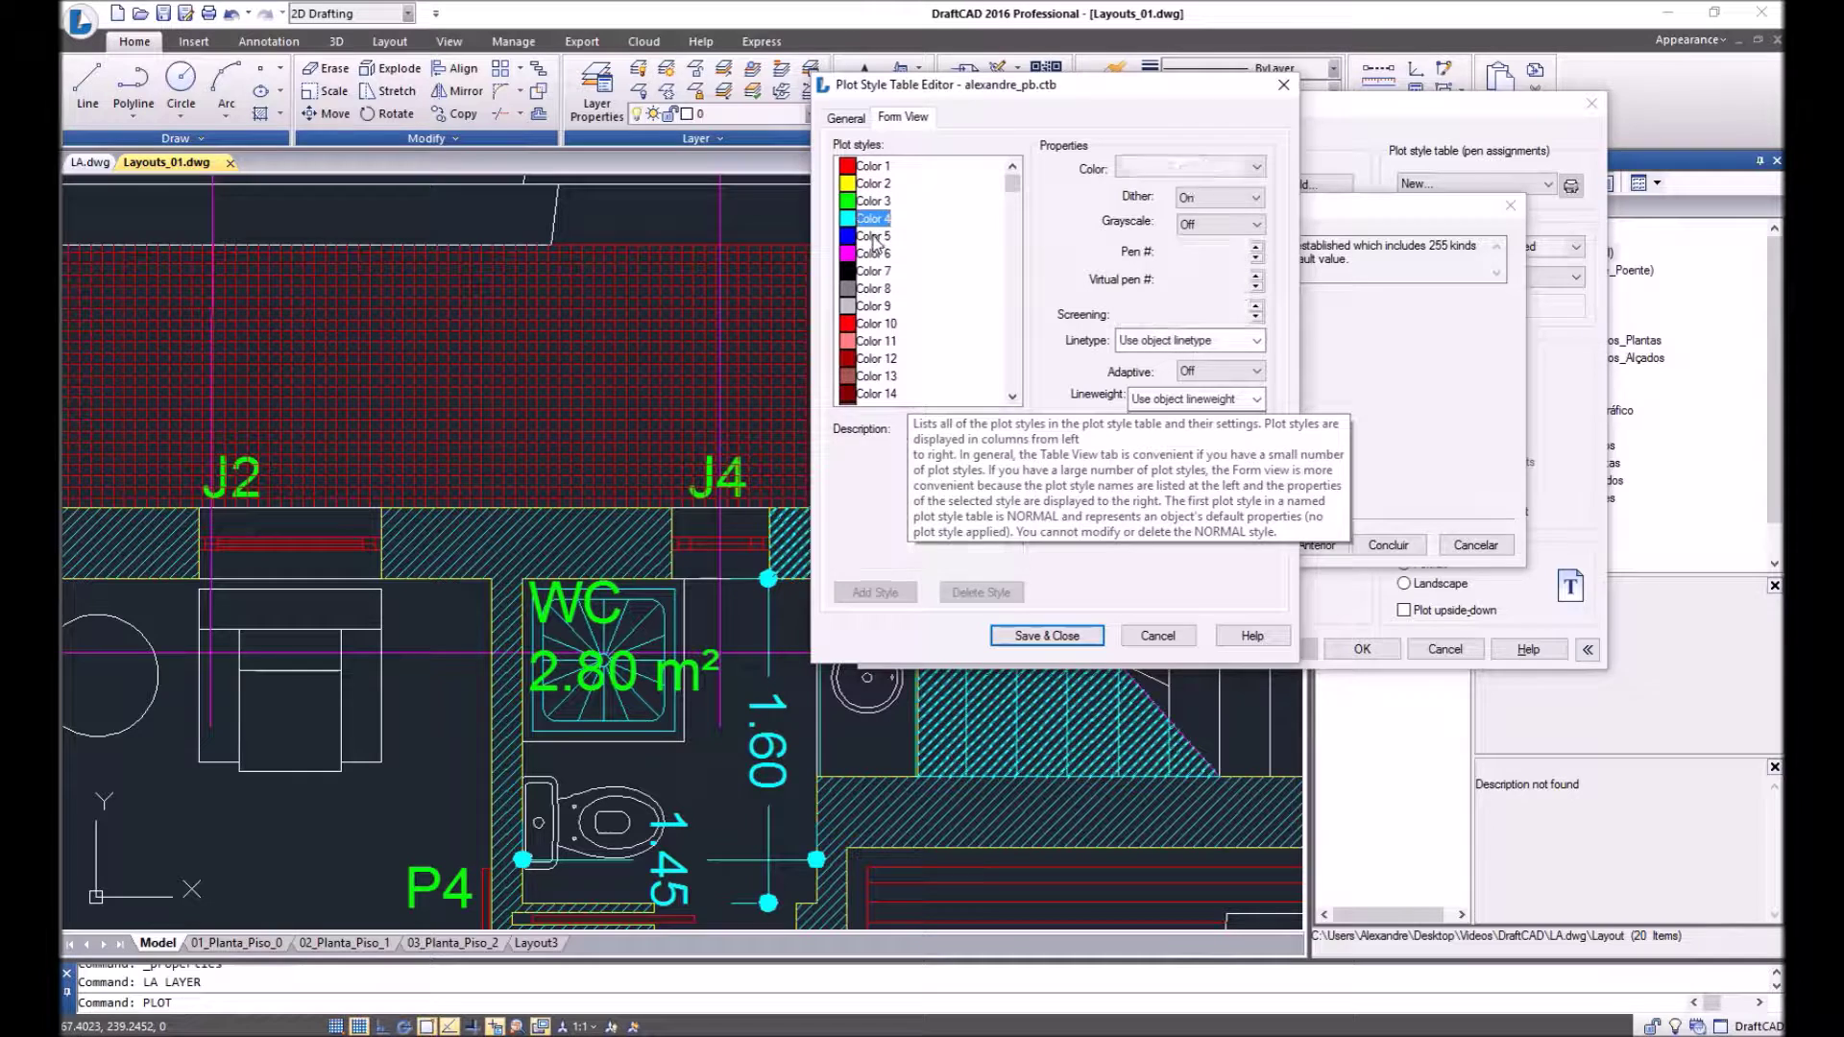
click(874, 238)
click(874, 254)
click(874, 272)
Step: Select all plot styles from Color 1 to Color 255 and set their lineweight to 0.1000 millimeters
click(874, 168)
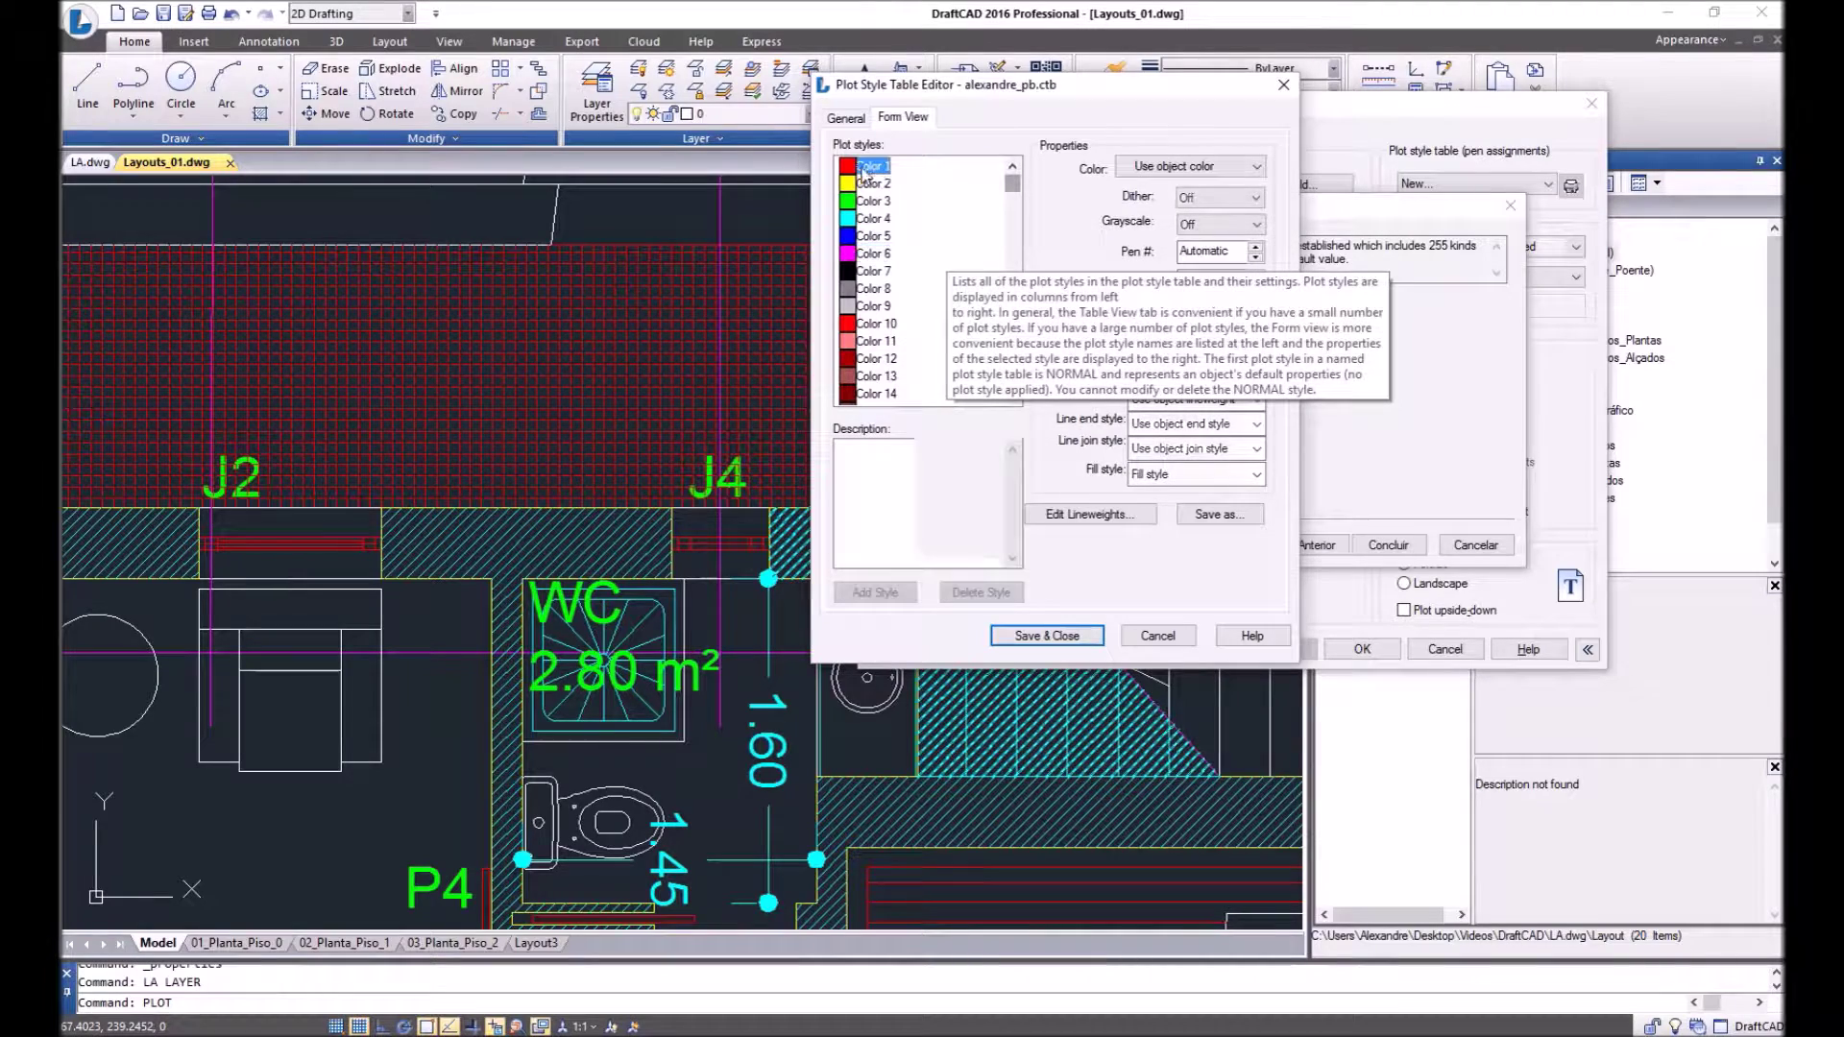
drag(1013, 184, 1007, 391)
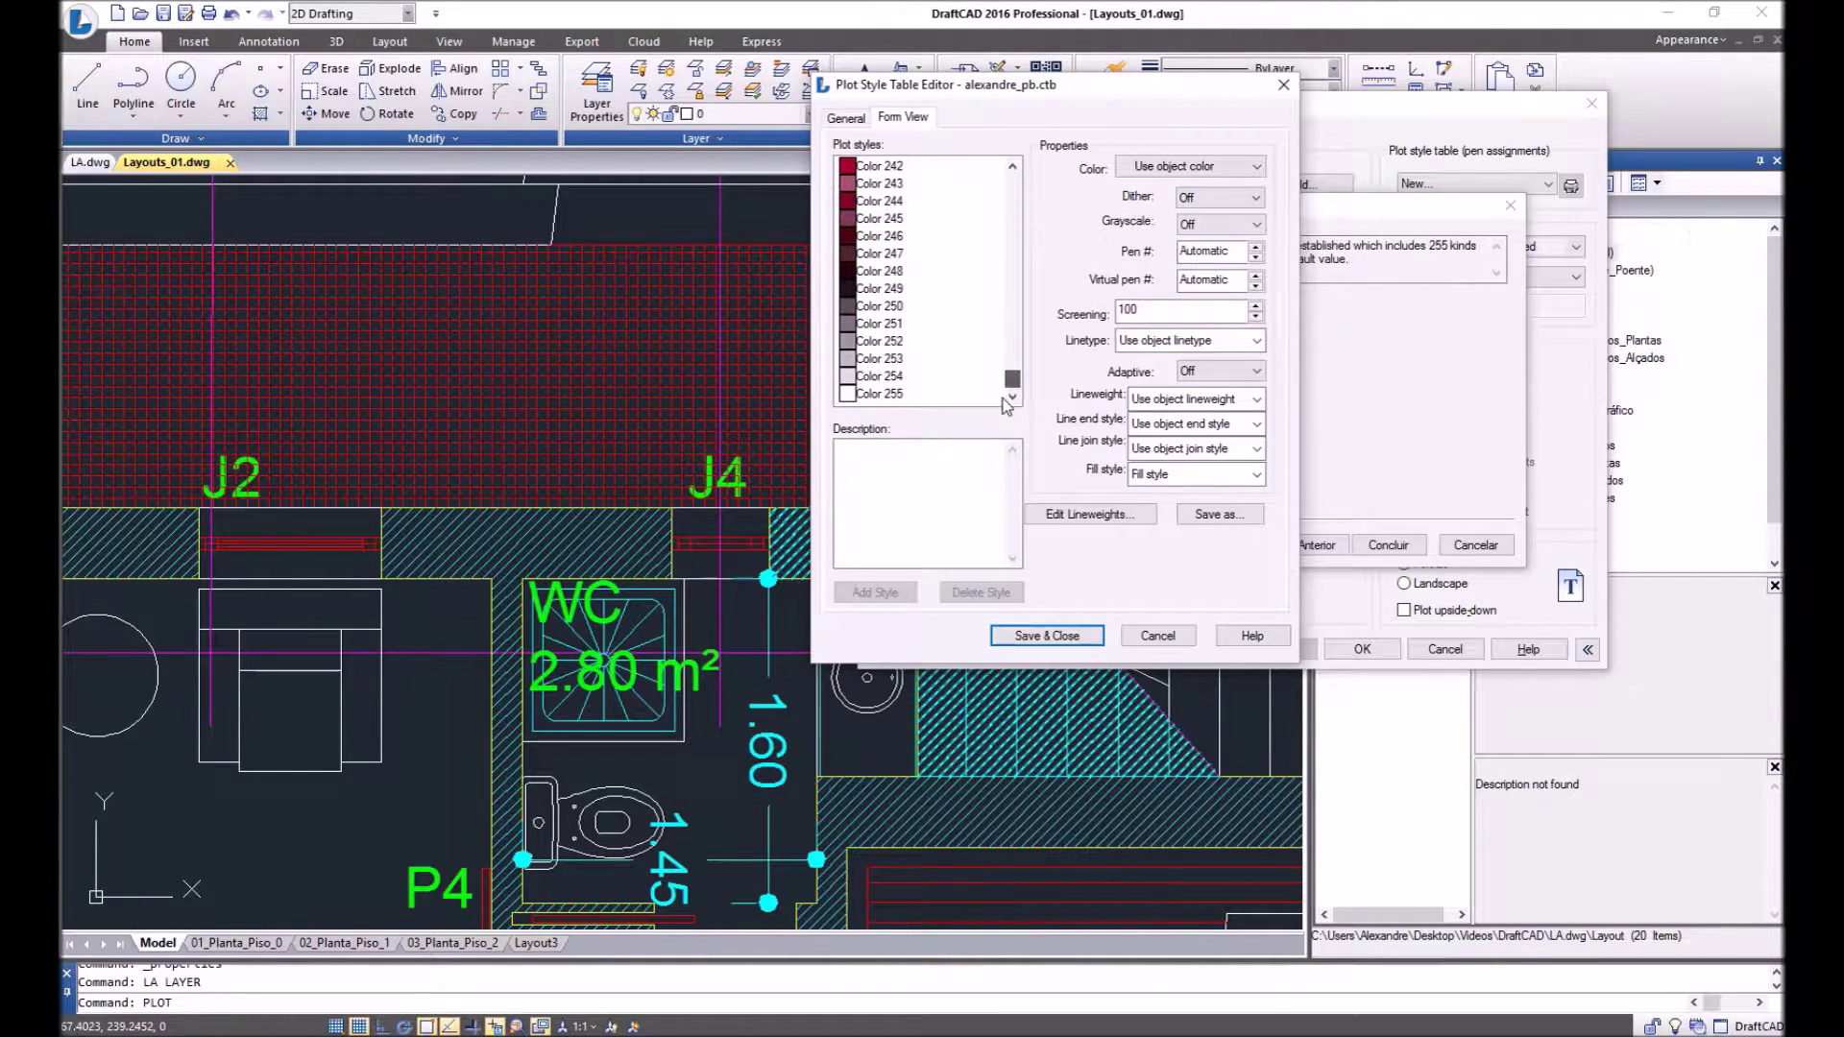
shift+click(880, 394)
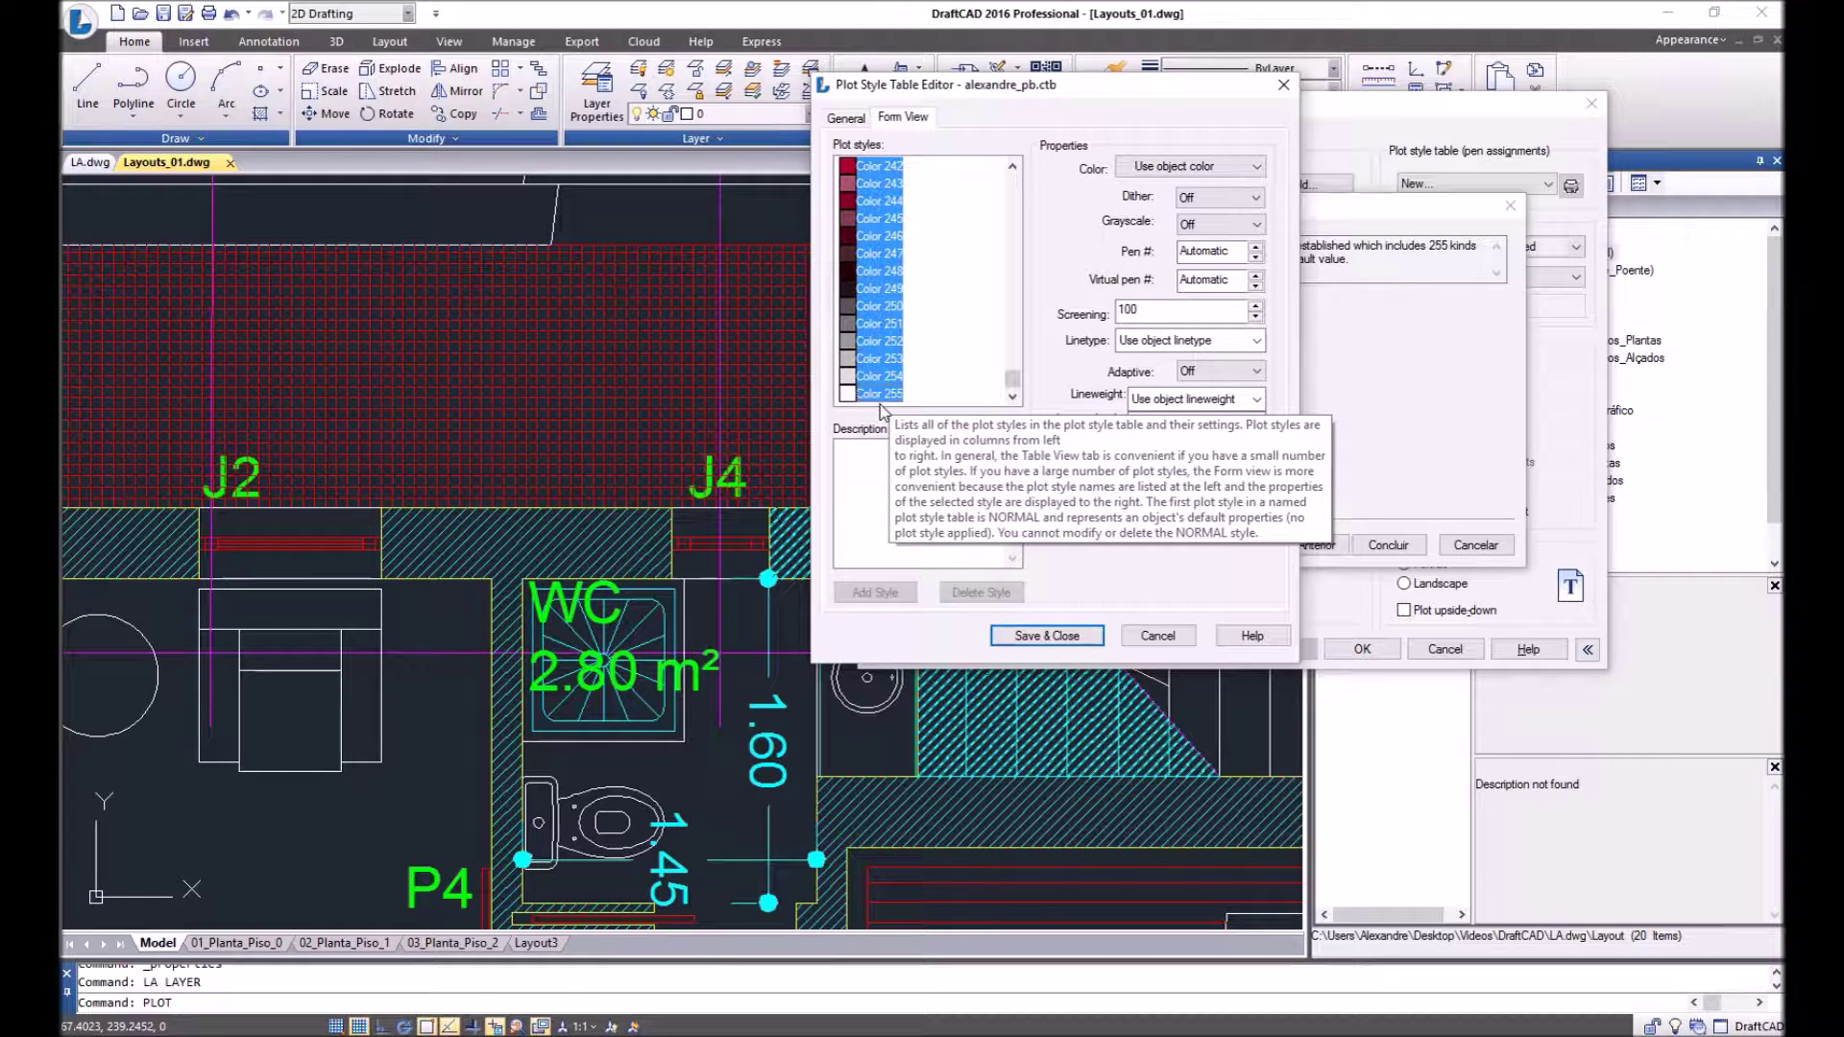
drag(1014, 380, 1033, 163)
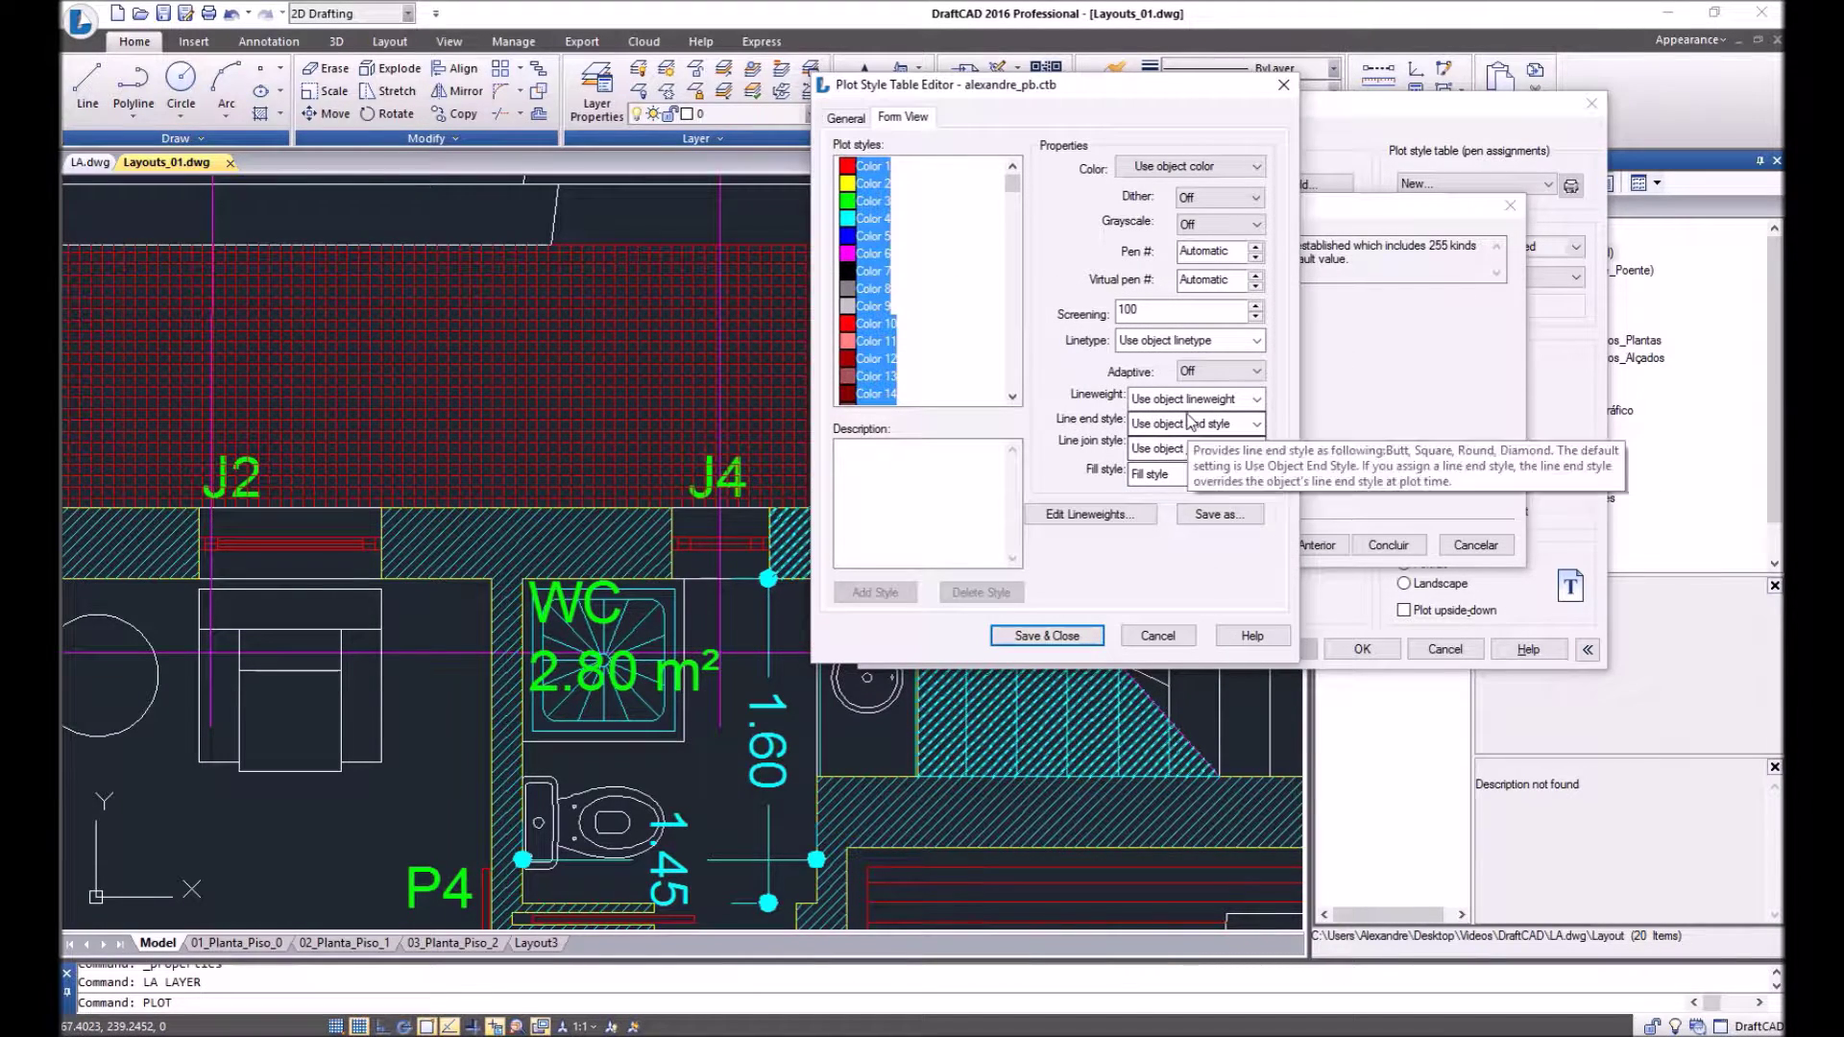
click(1251, 404)
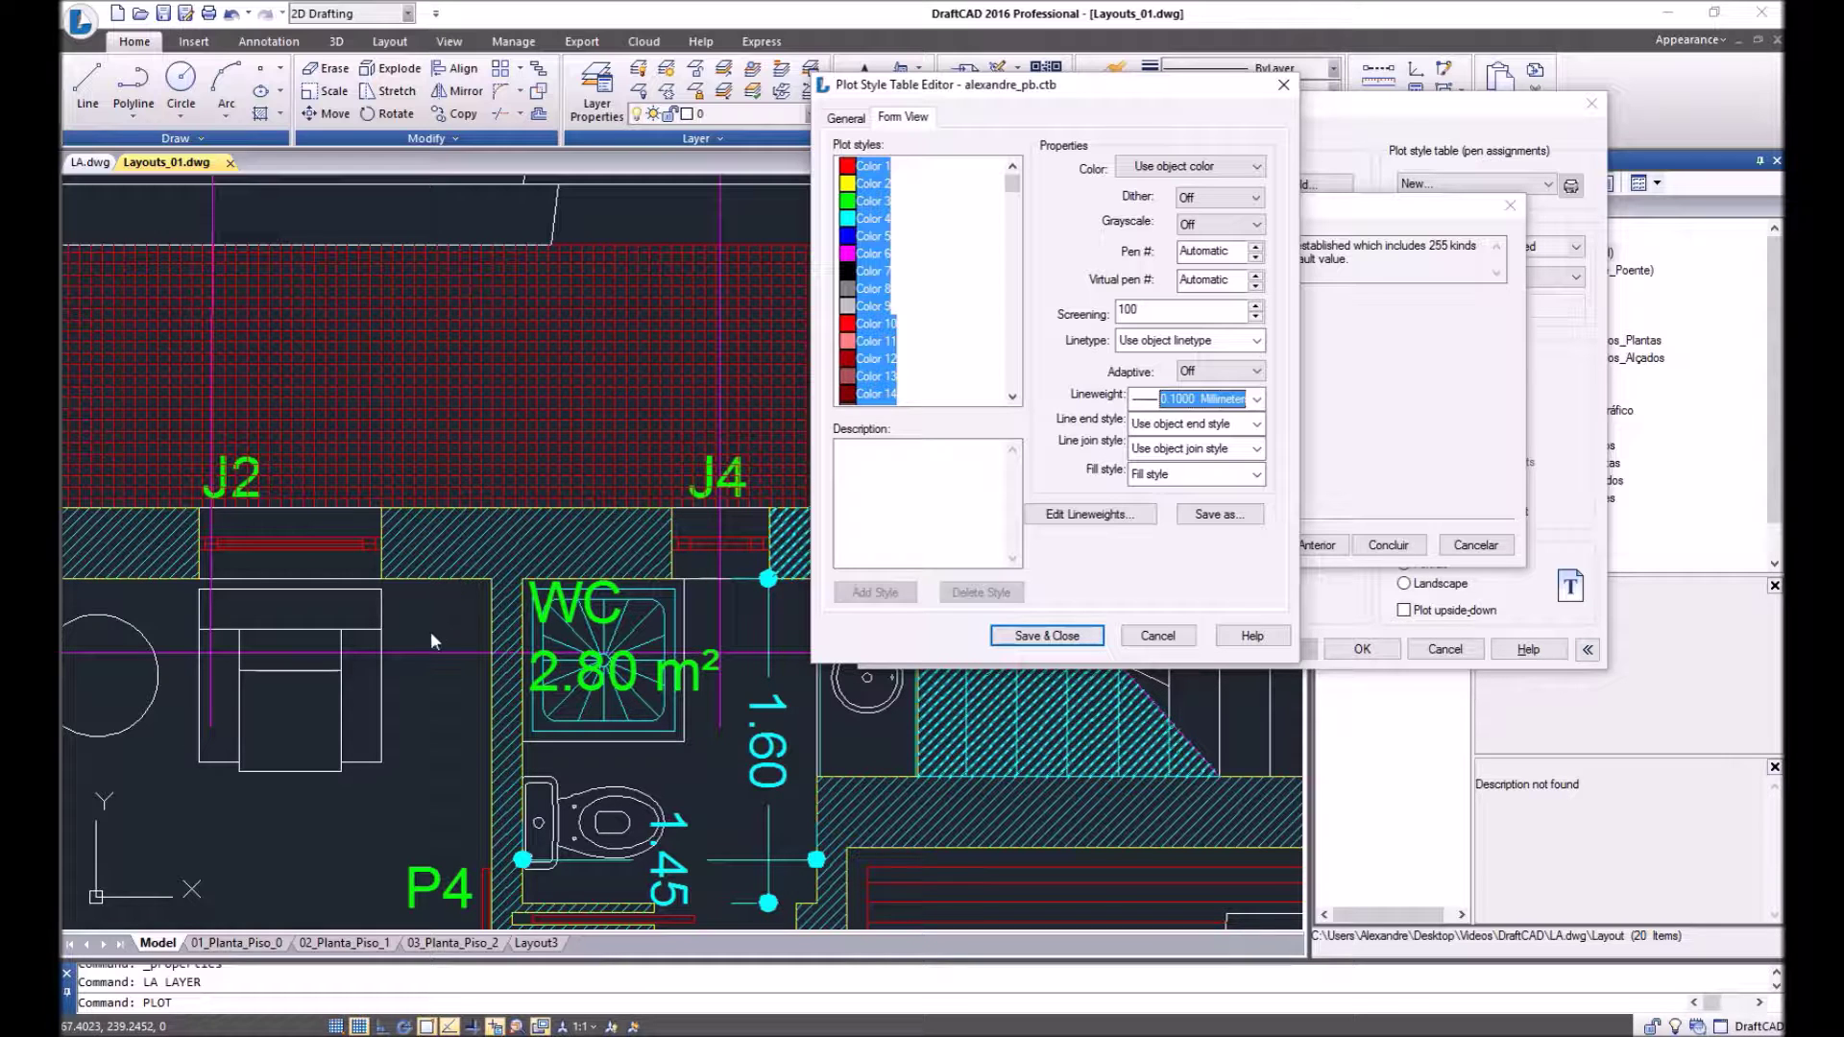
Step: Highlight the group of basic plot styles from Color 1 through Color 9 for review
click(897, 161)
click(874, 168)
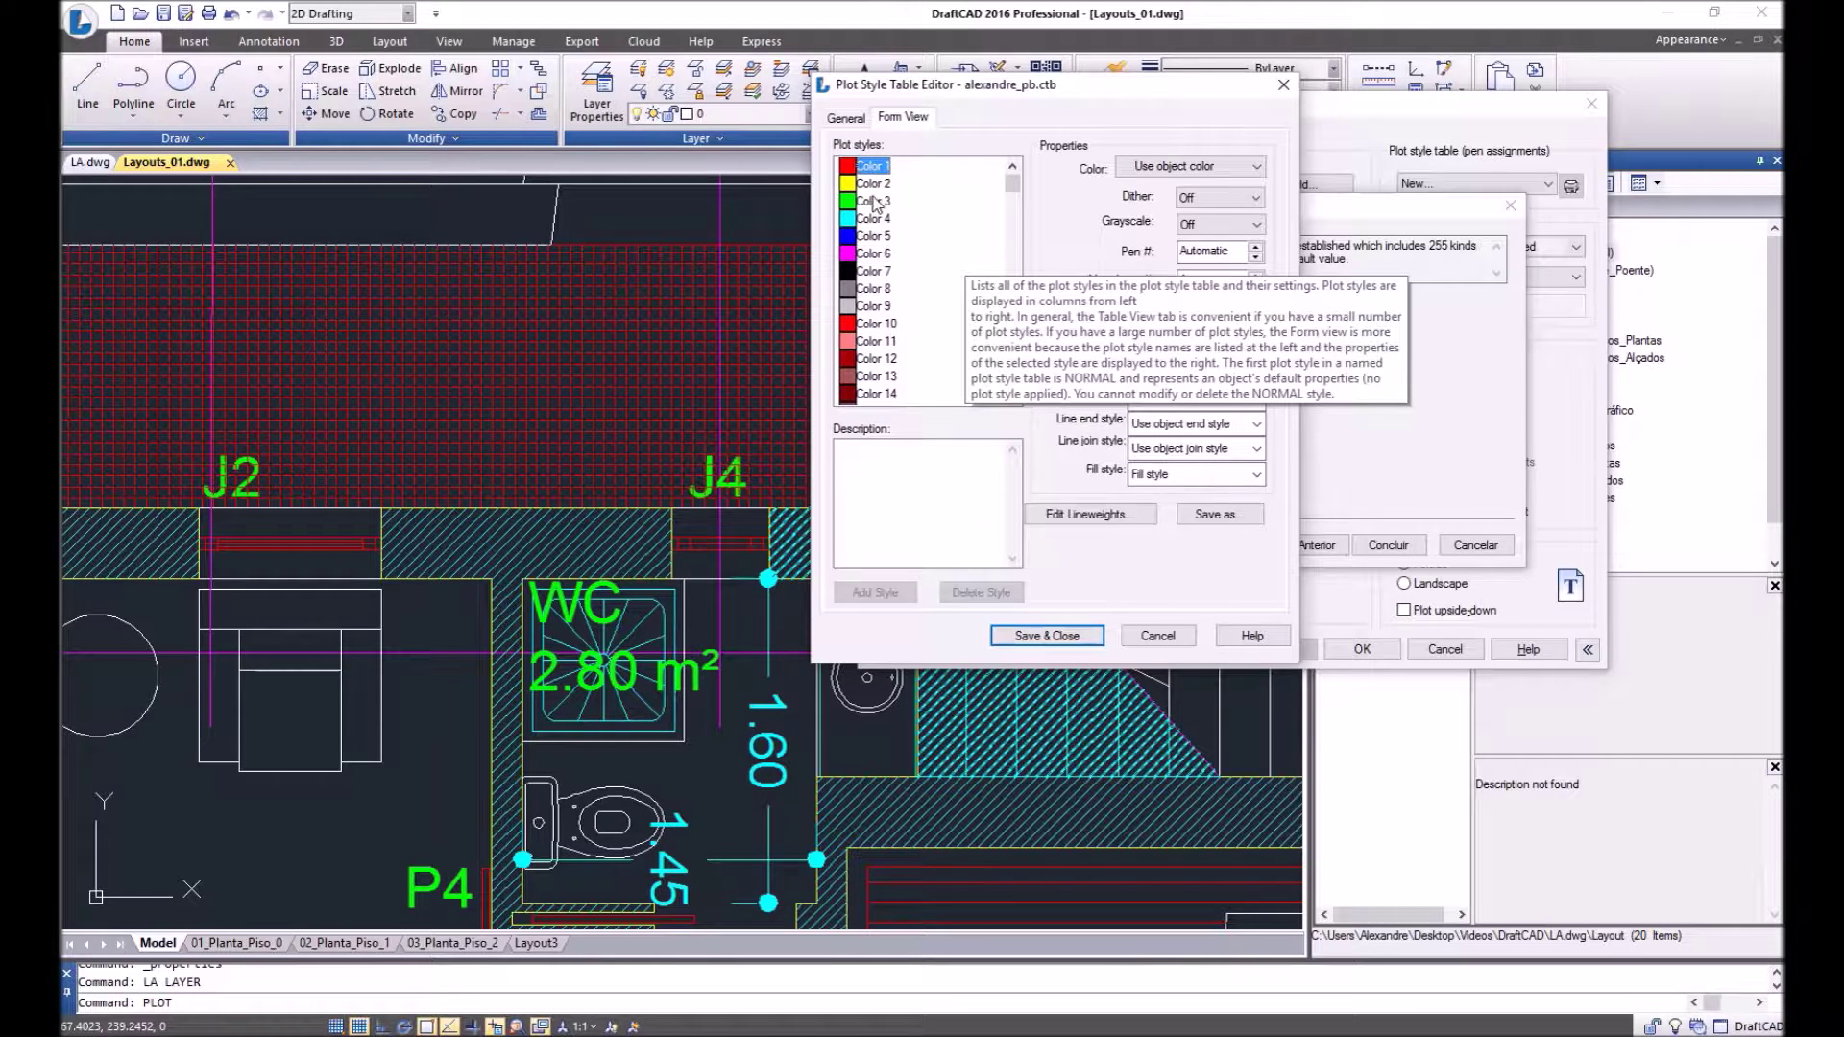
shift+click(871, 308)
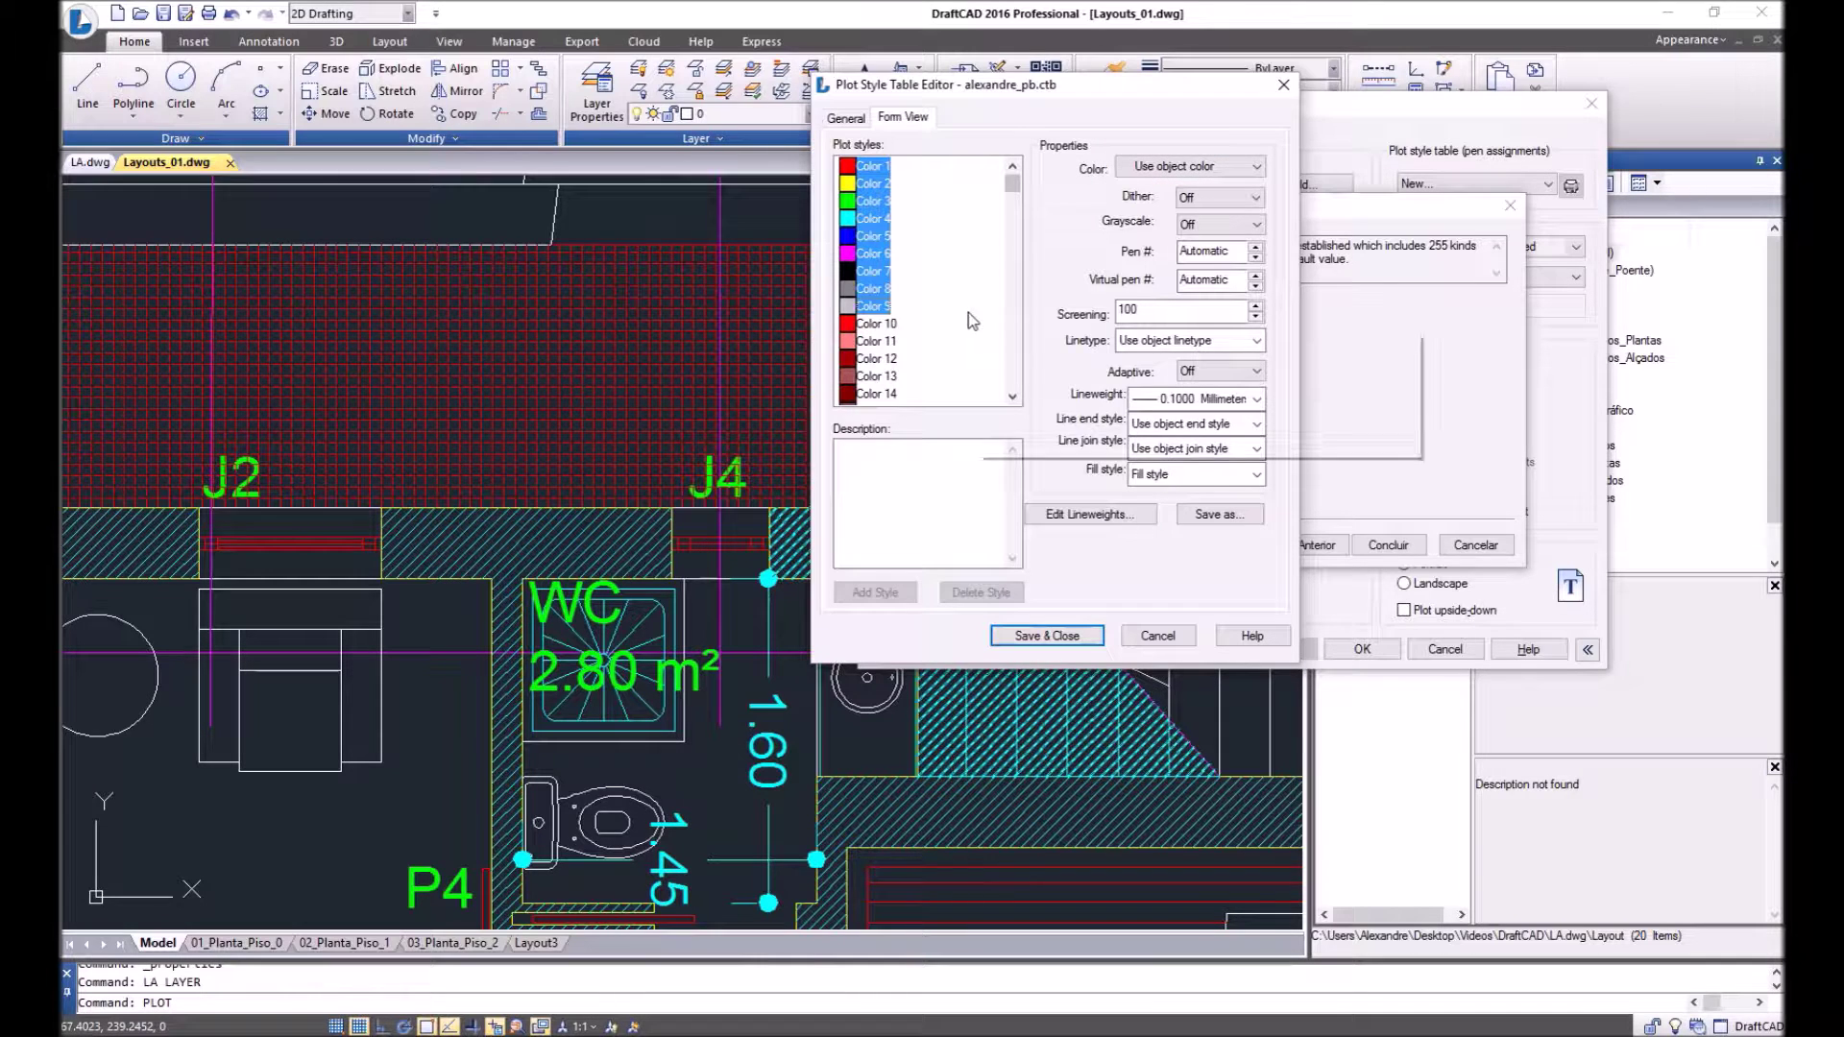
Step: Set the plotted color to Black for plot styles Color 1, Color 2 and Color 3, one at a time
click(866, 168)
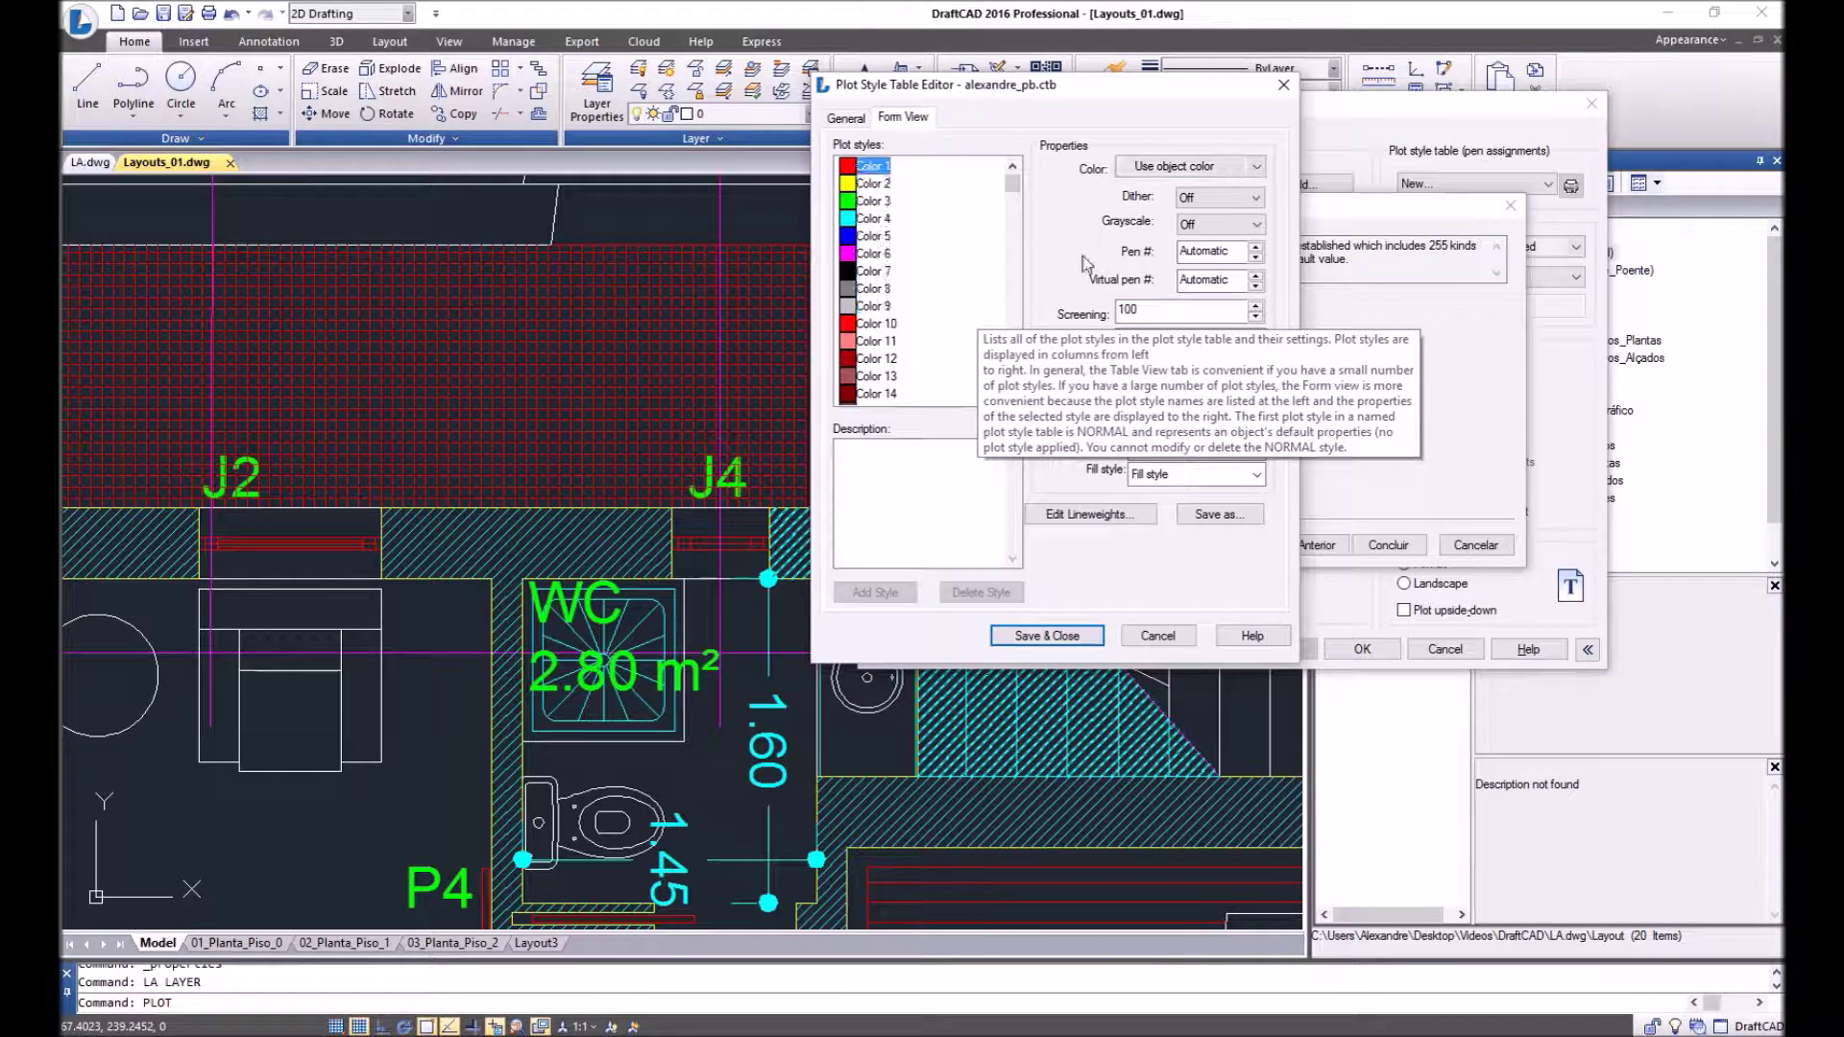
click(1159, 166)
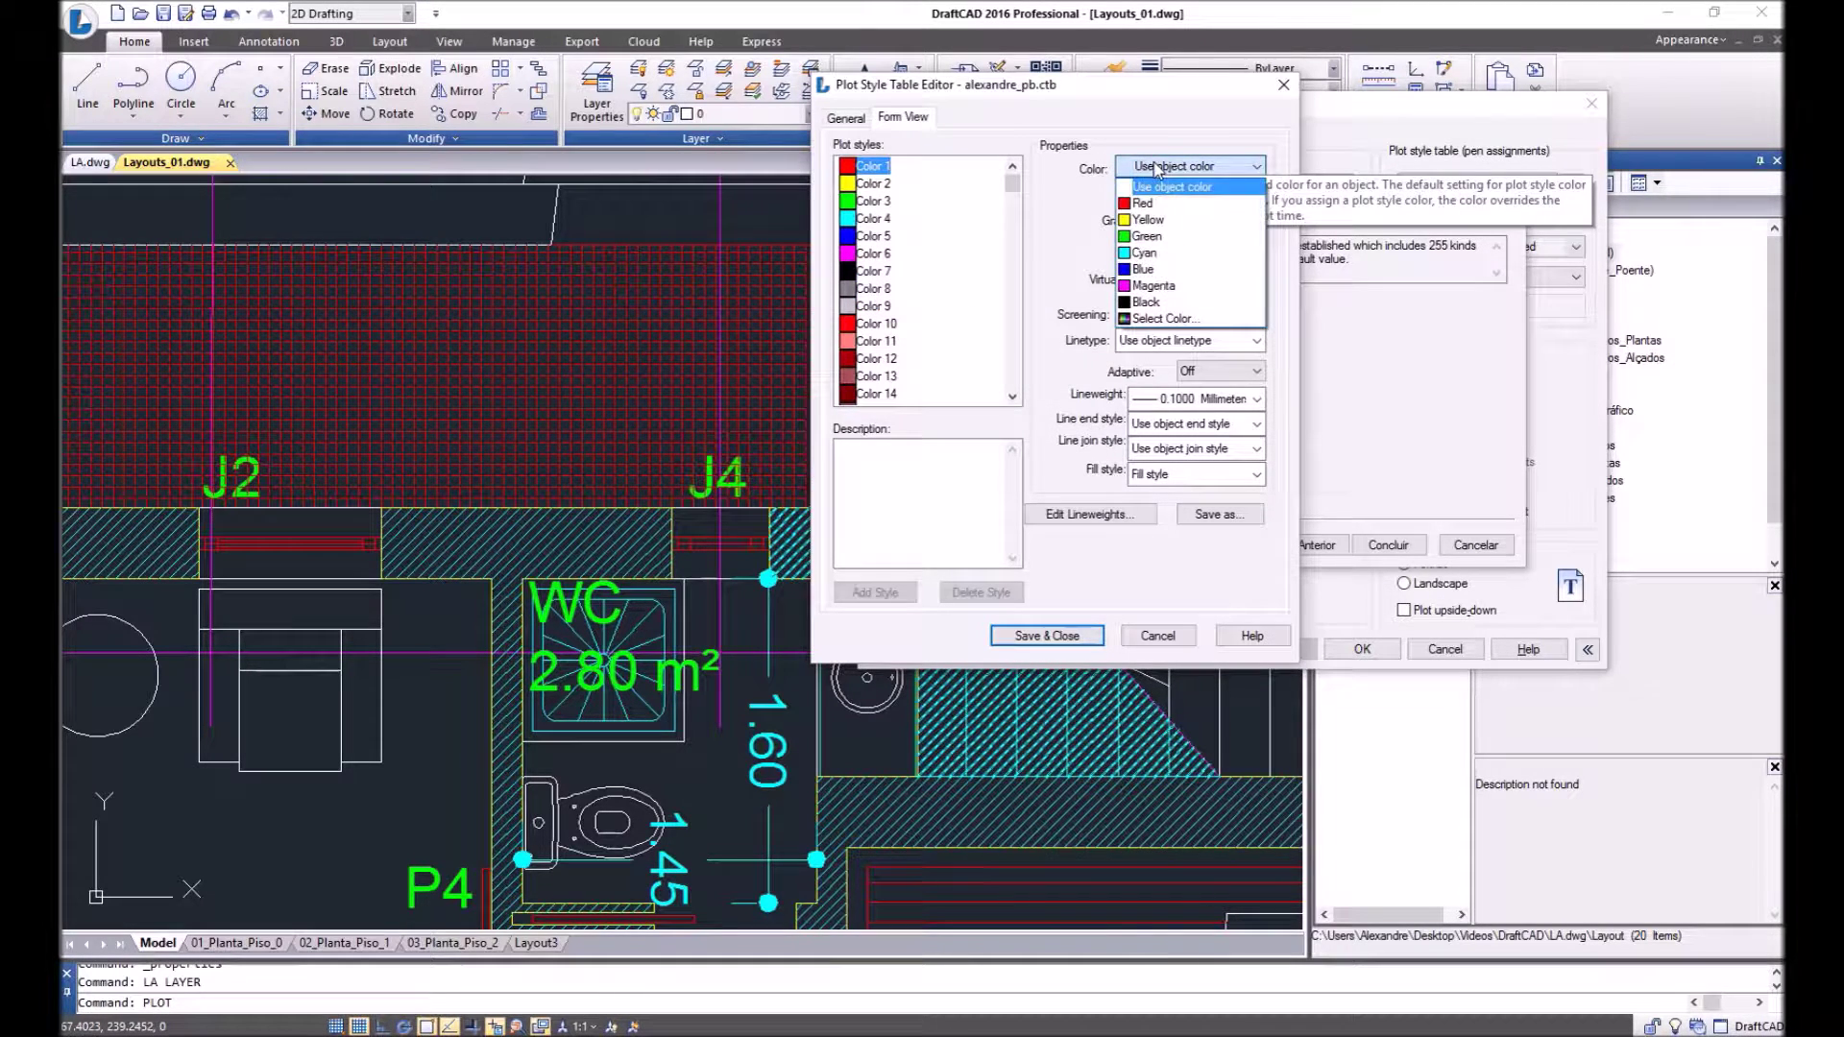
click(1148, 303)
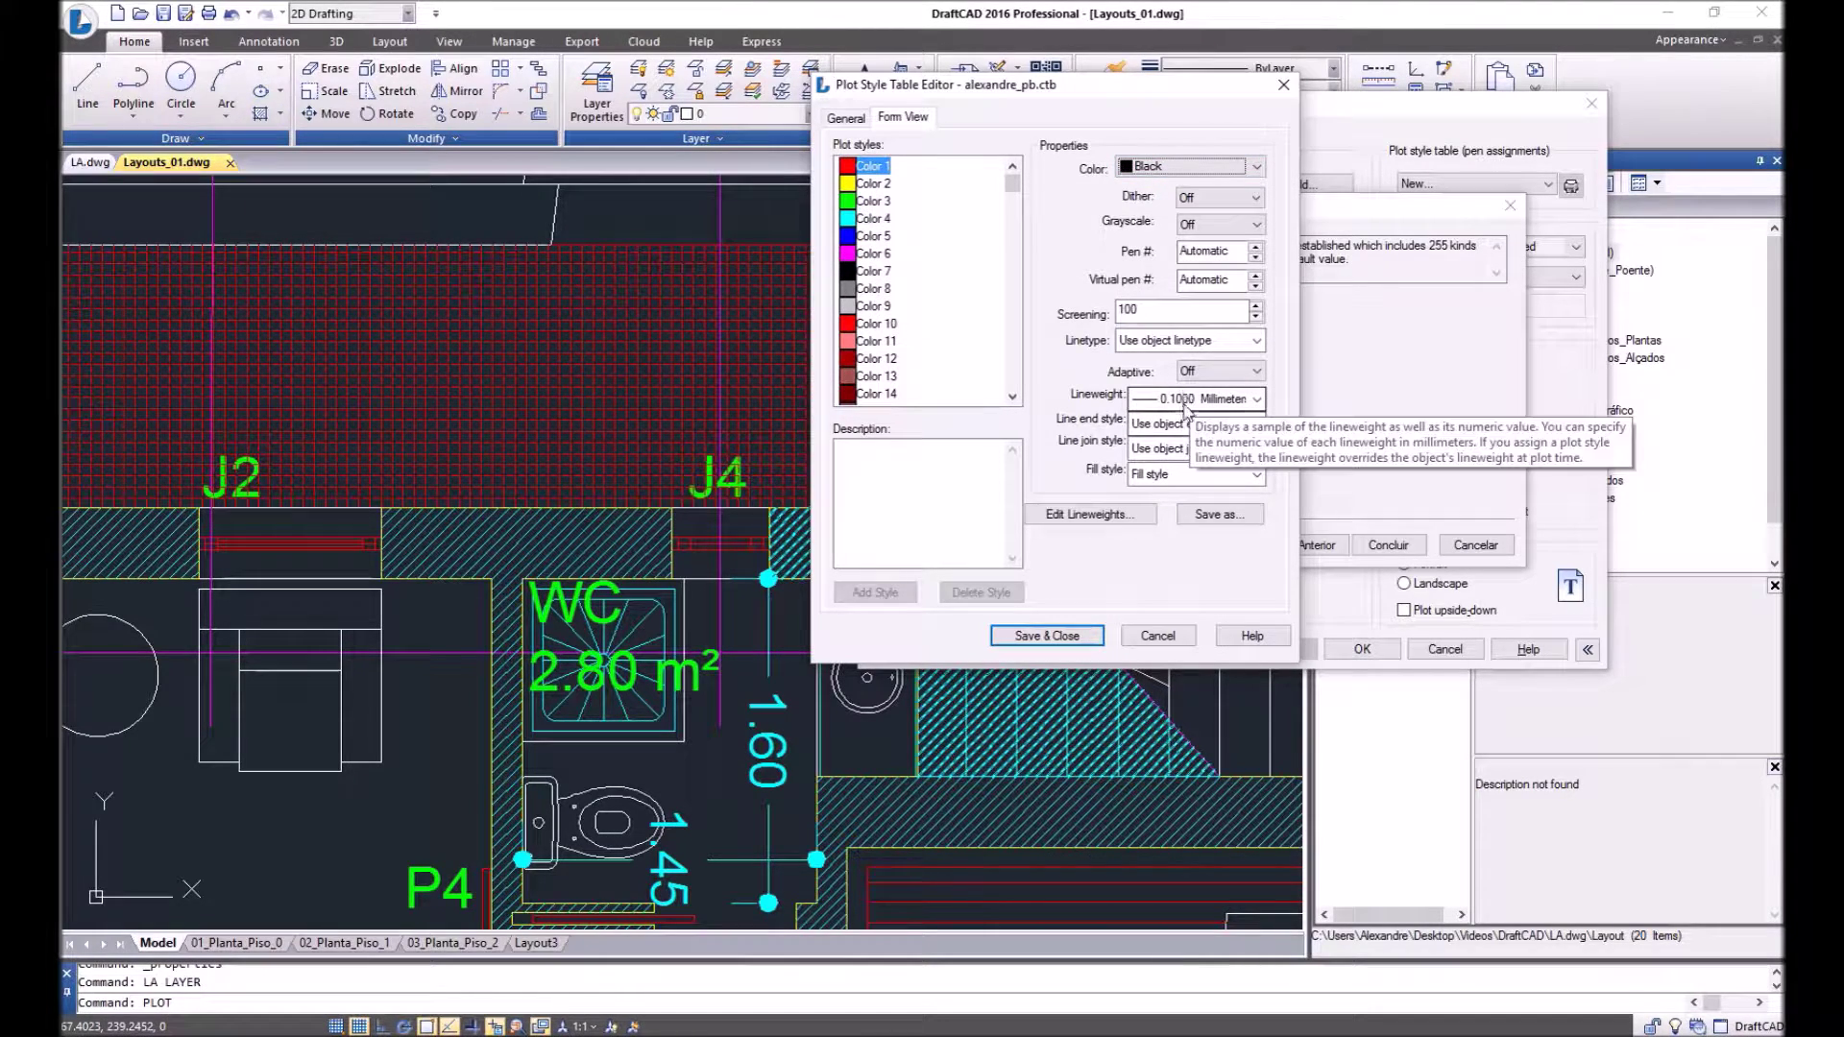
click(872, 184)
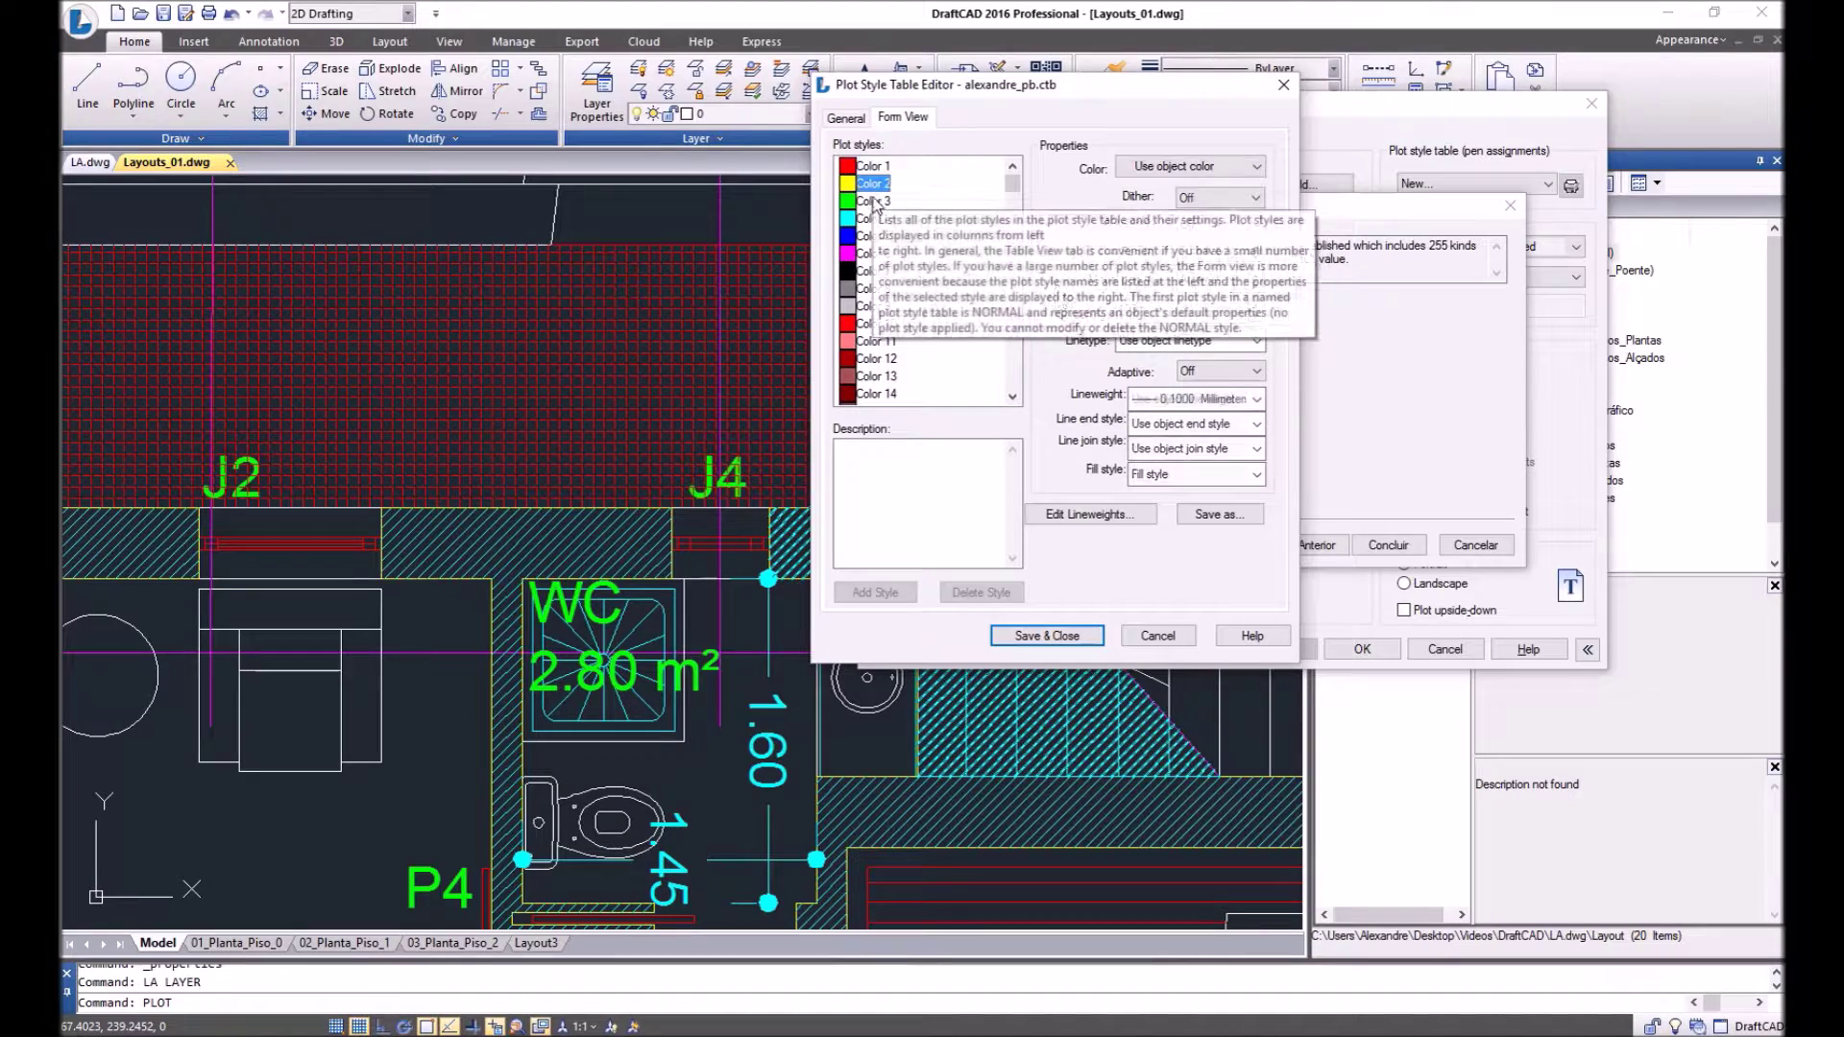
click(1164, 167)
click(1164, 305)
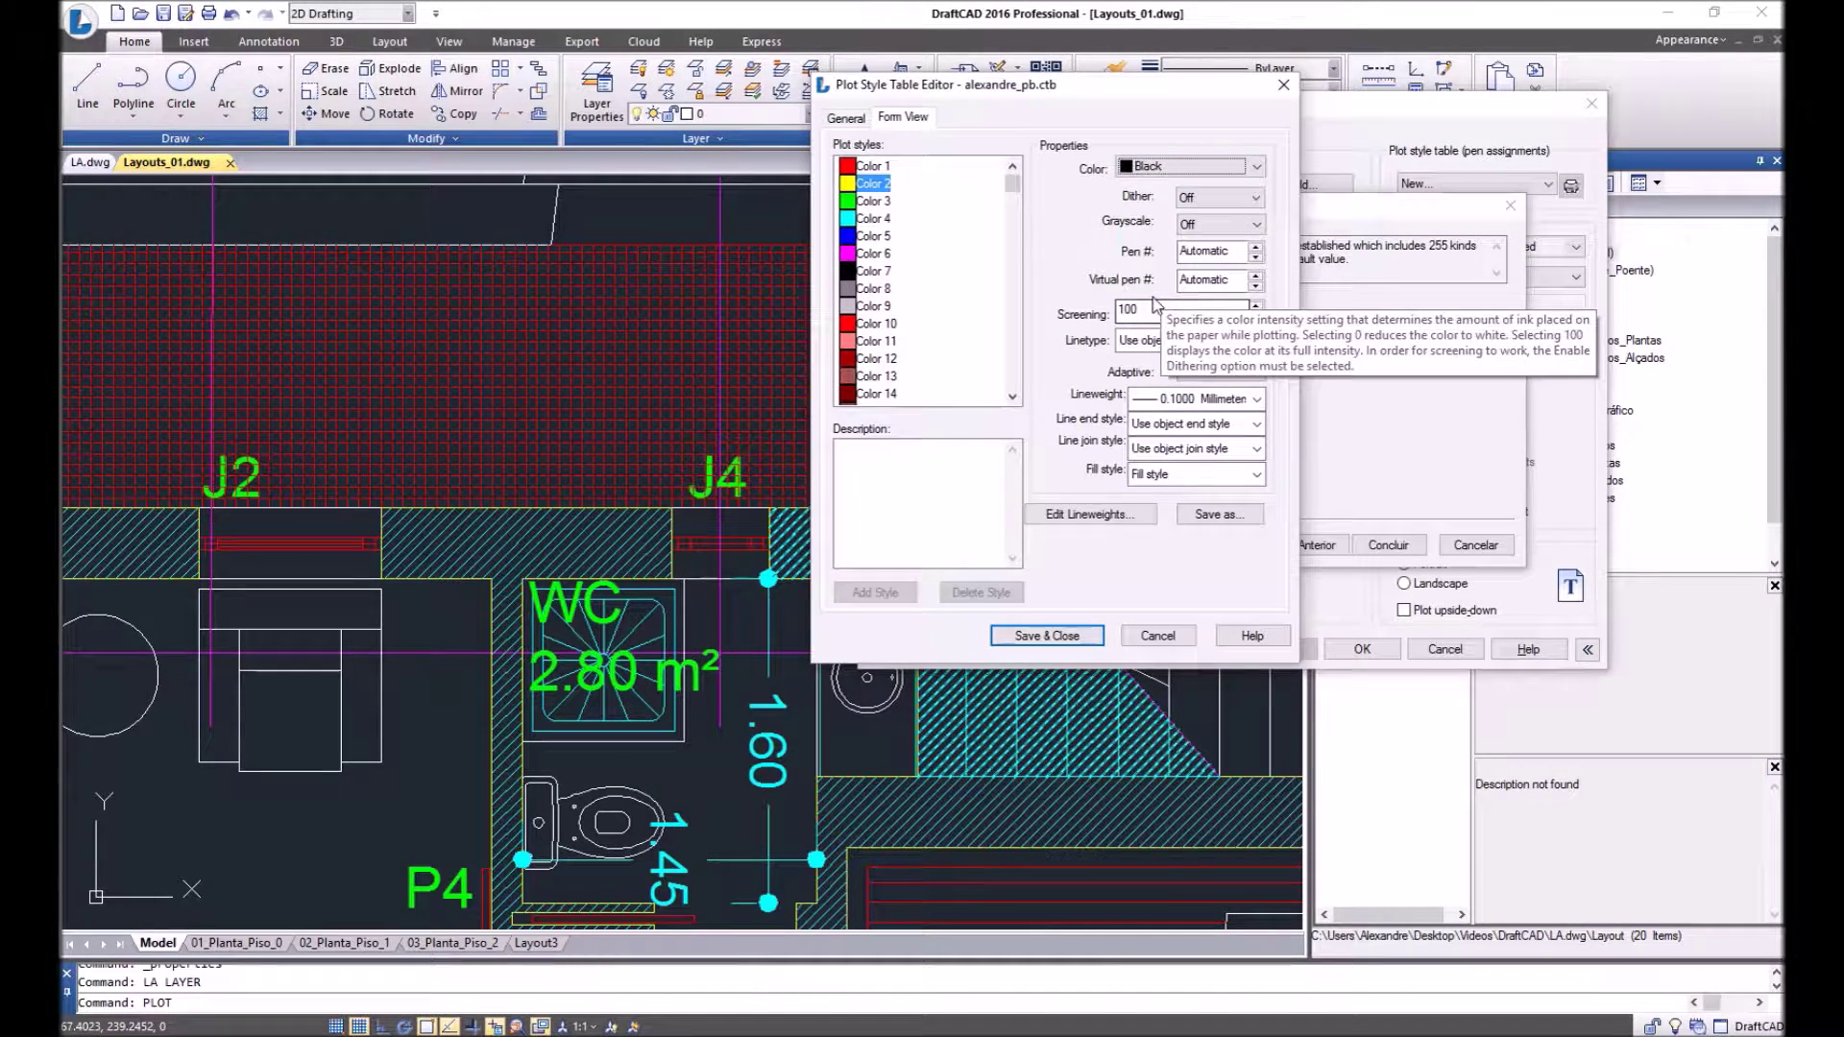
click(872, 200)
click(1205, 169)
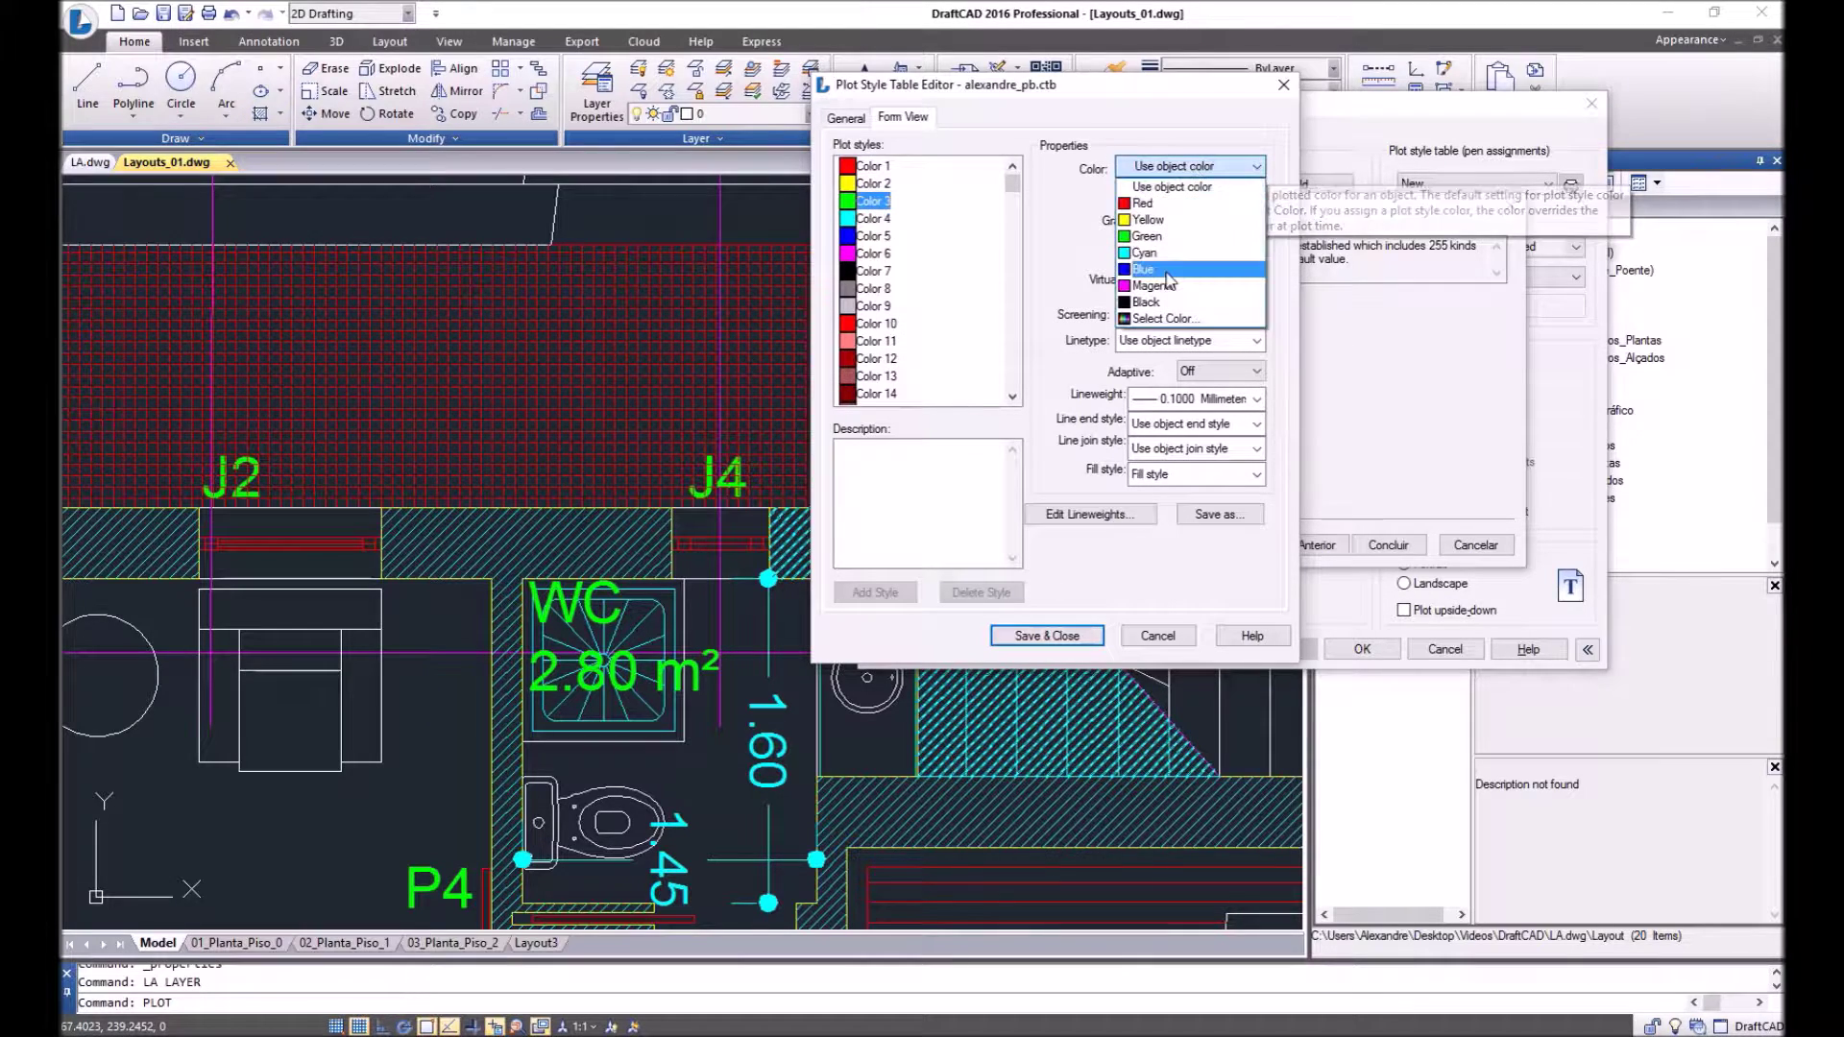
click(1122, 305)
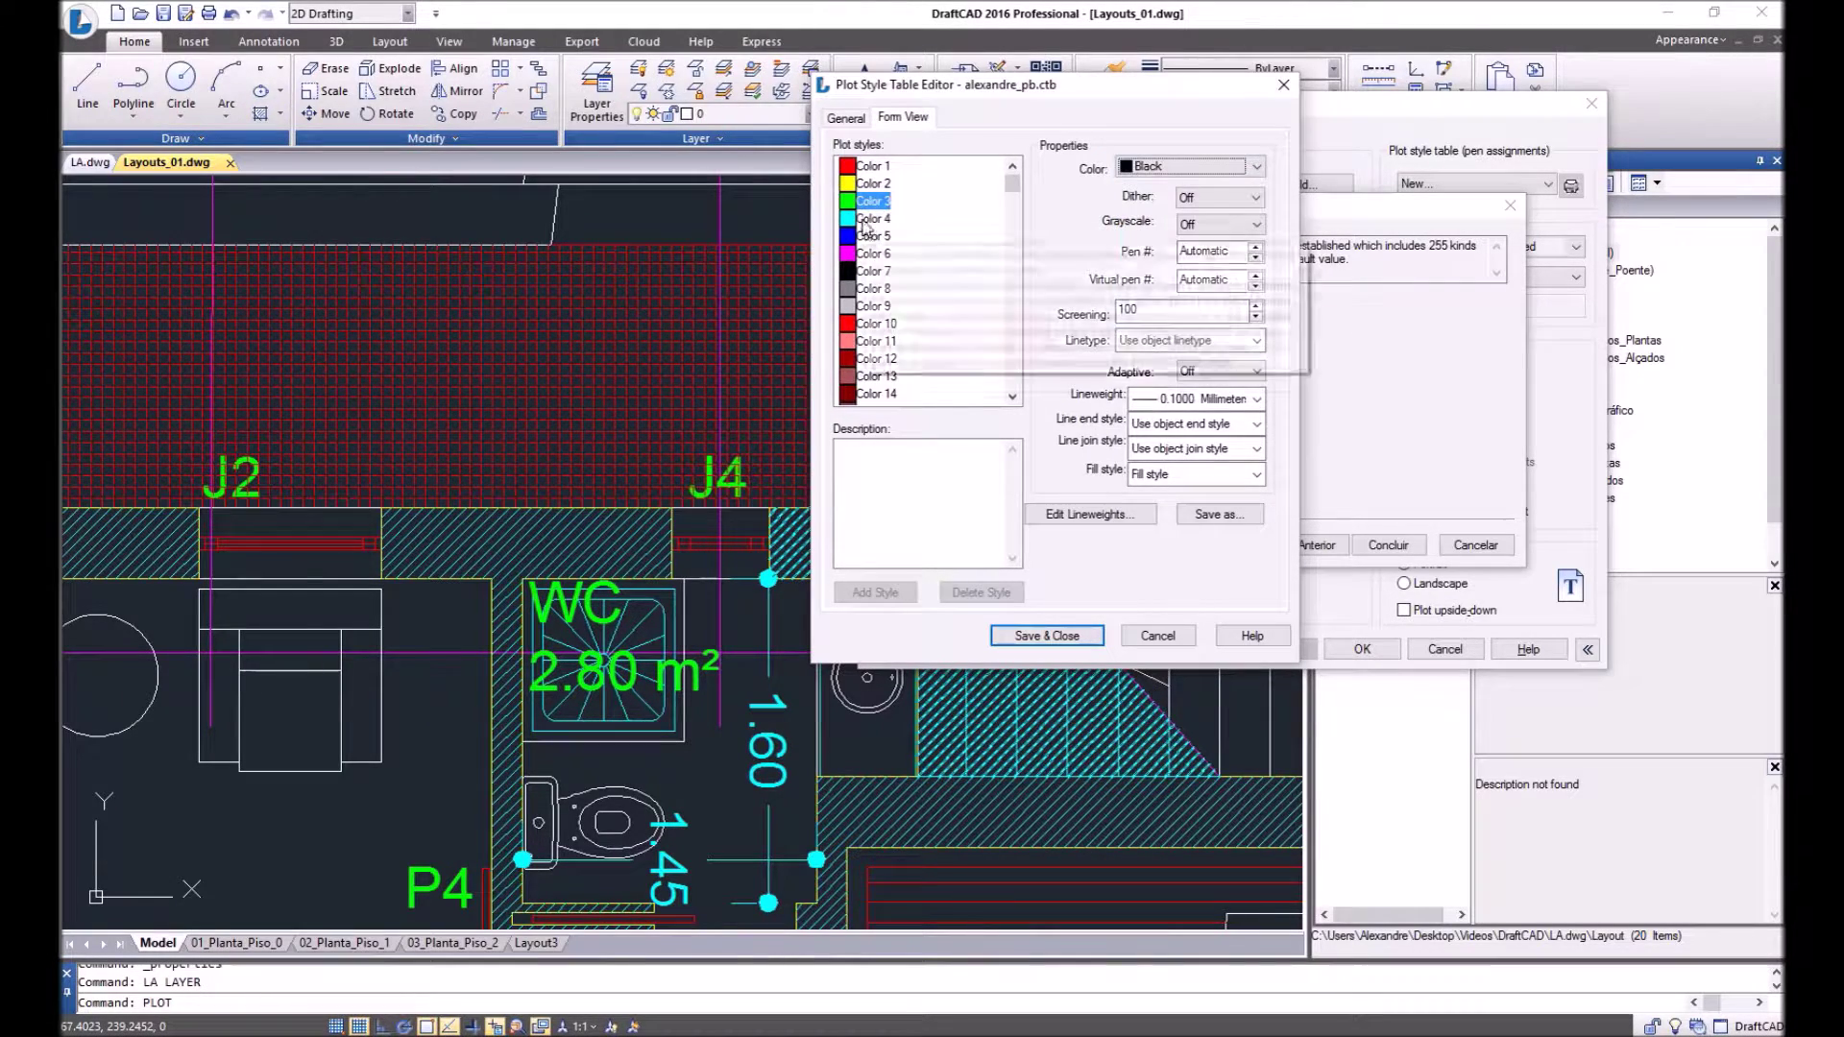
Step: Set the plotted color to Black for plot styles Color 4 through Color 9 together
click(872, 218)
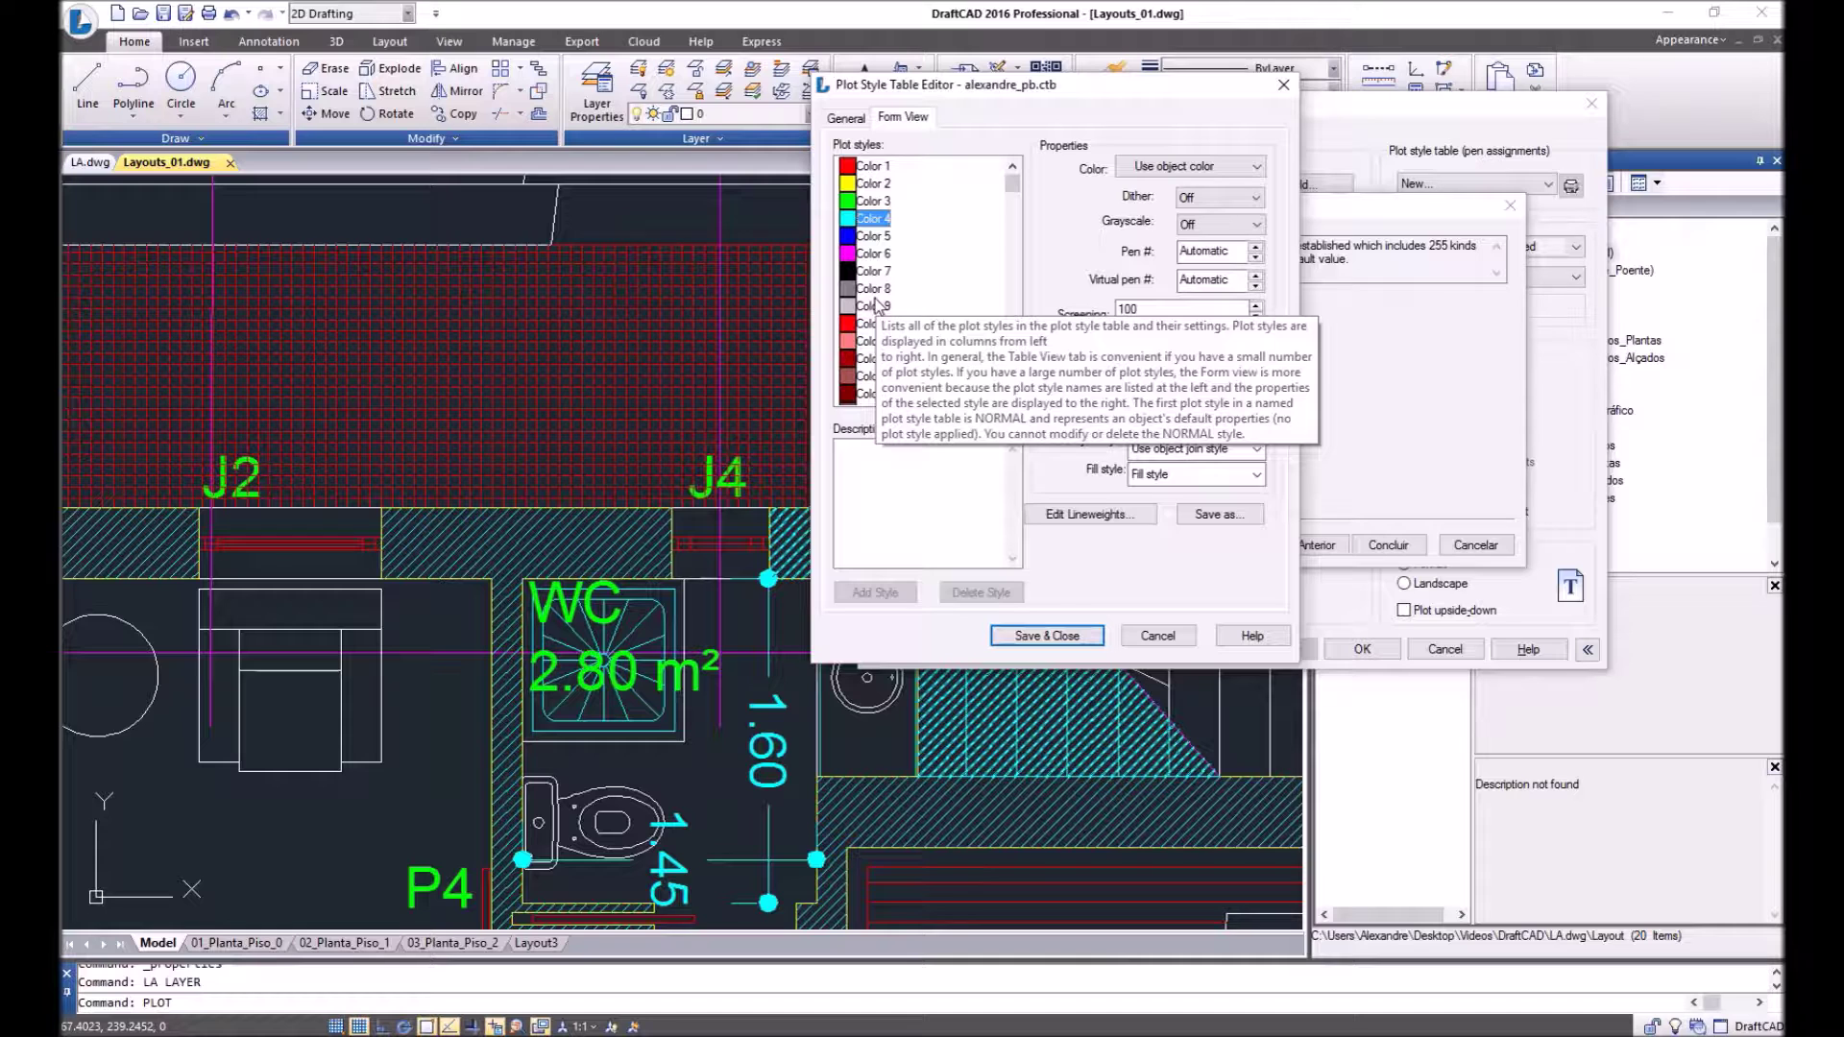
shift+click(870, 307)
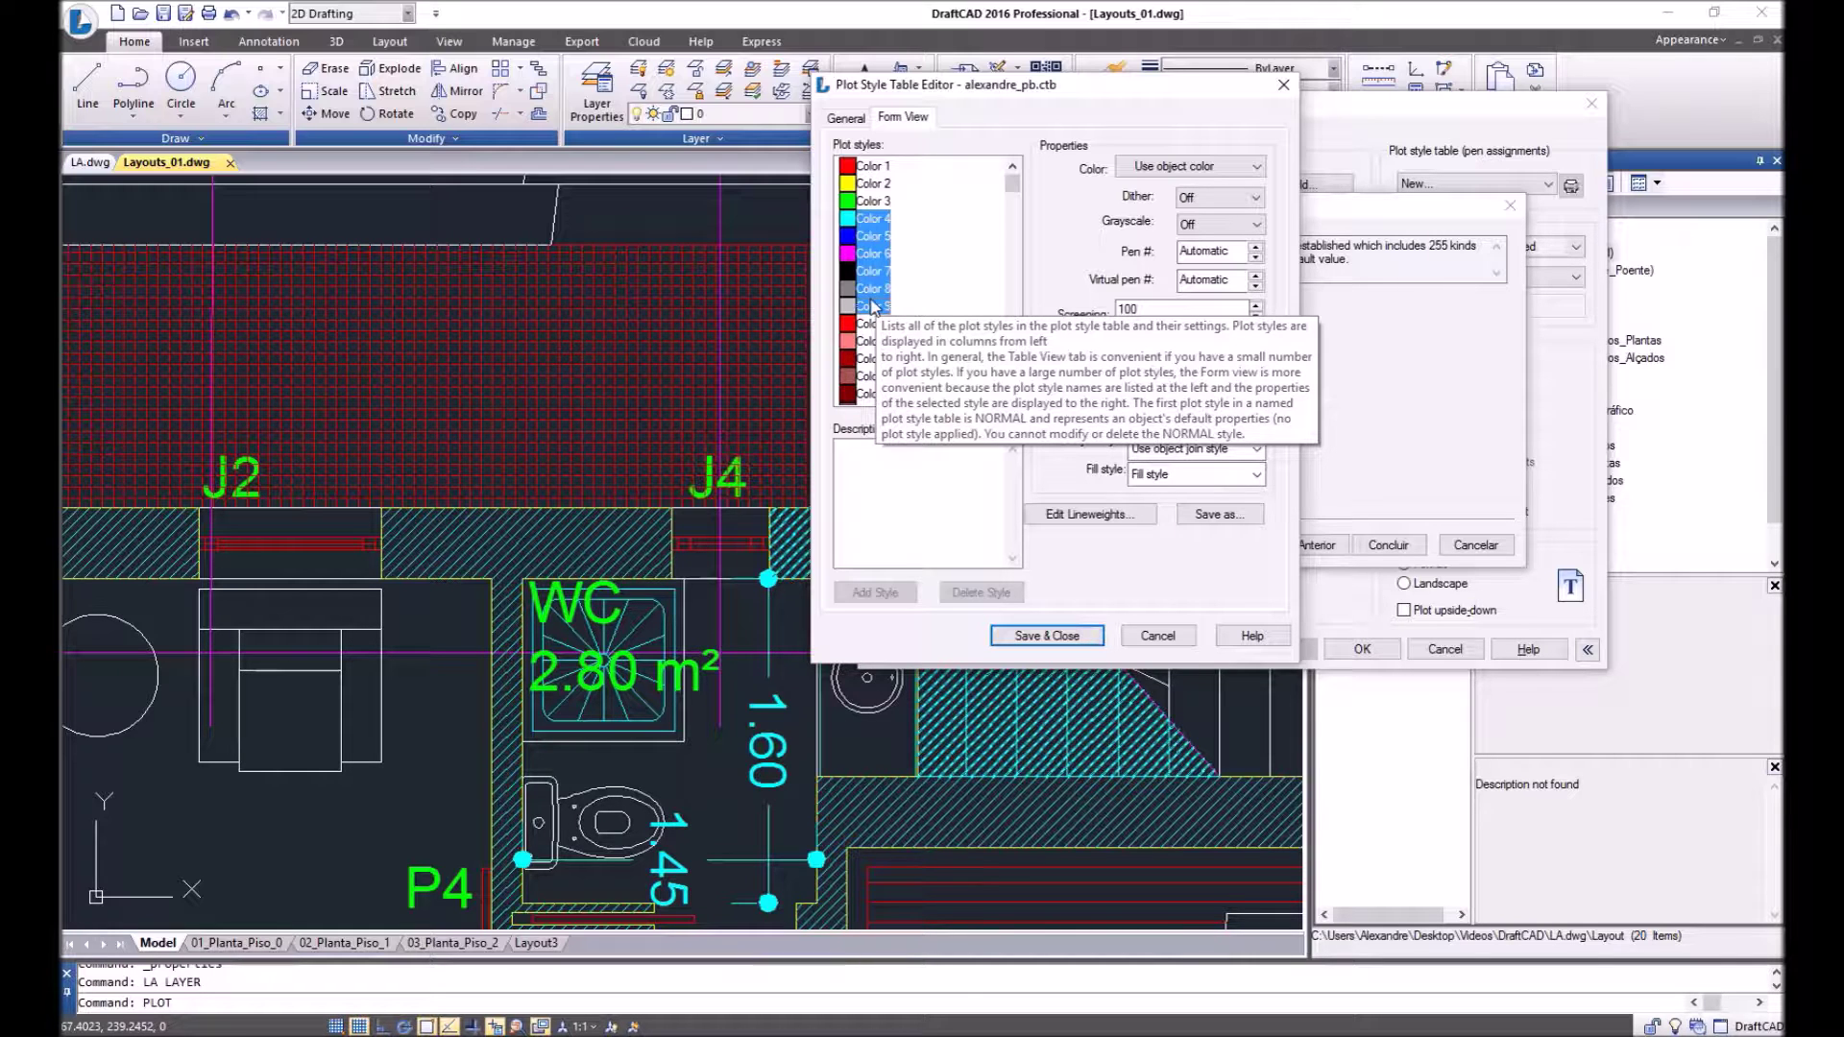
click(1191, 166)
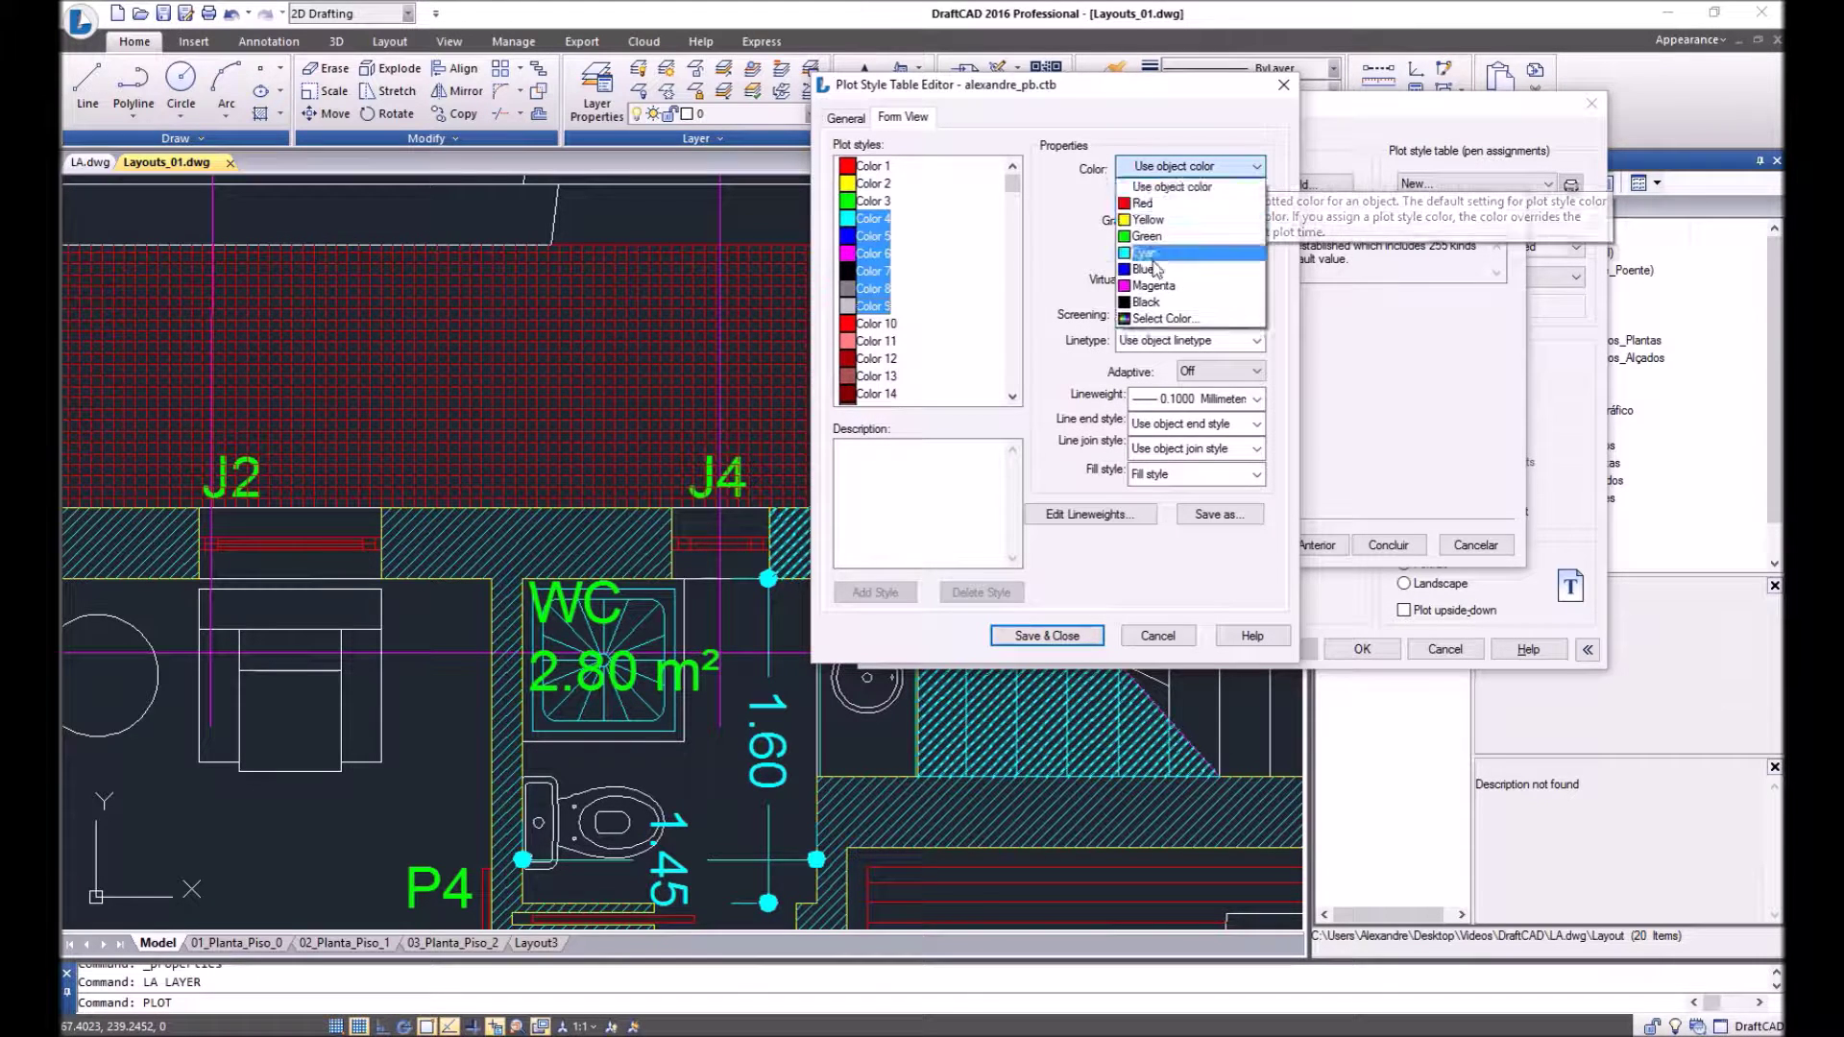
click(1161, 305)
Step: Compare the plotted color of the basic plot styles such as Color 6 and Color 9 with that of Color 10, 12 and 14
click(968, 254)
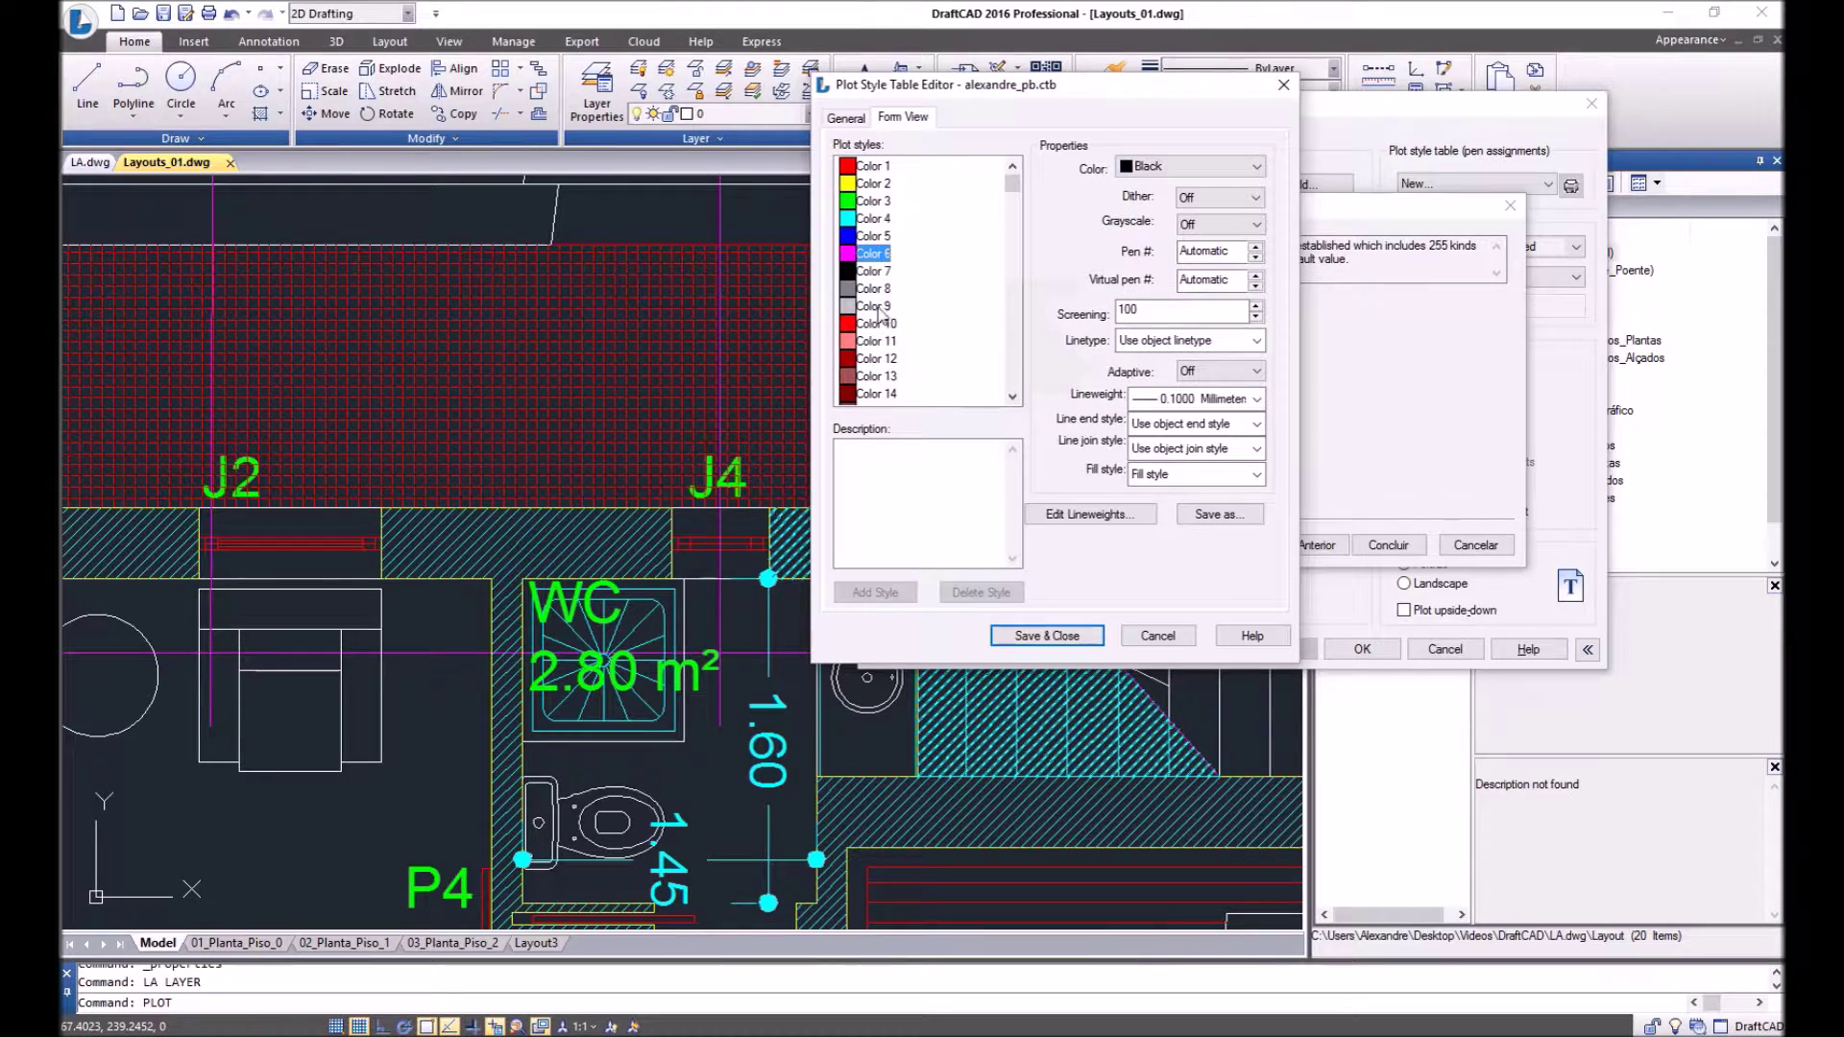
click(874, 306)
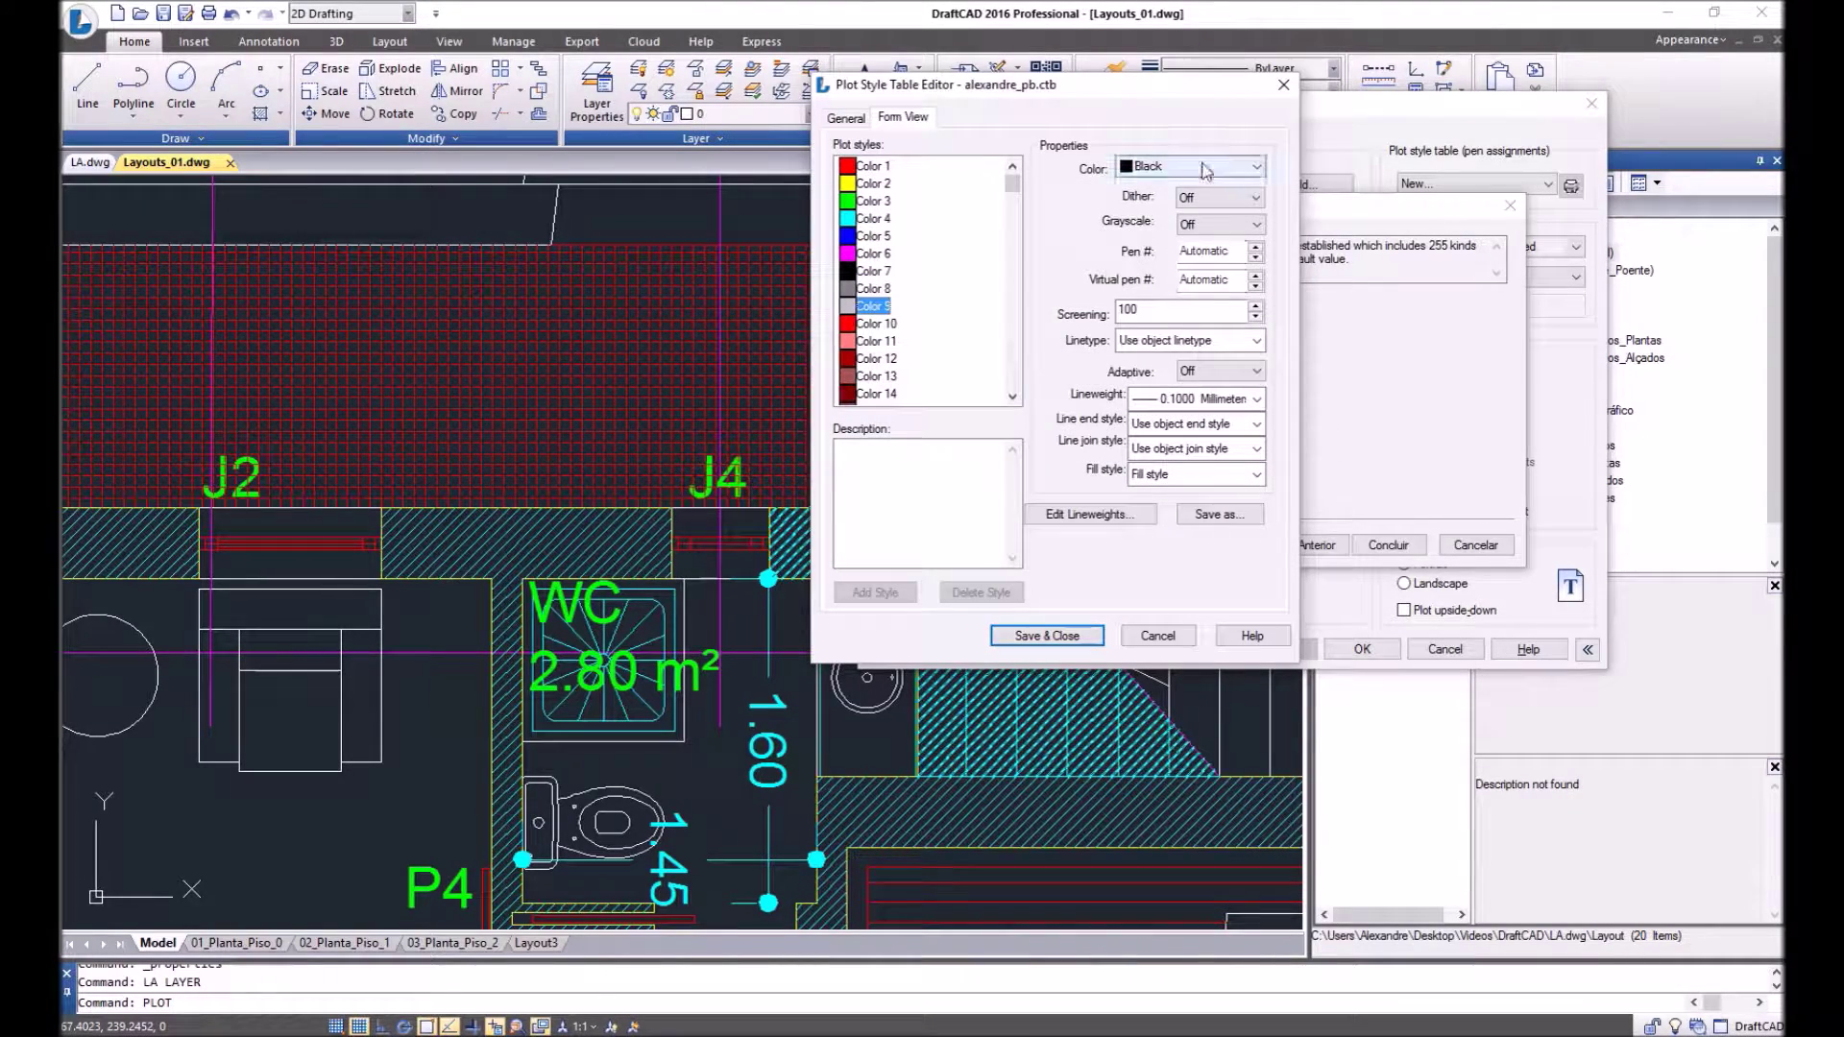
click(876, 324)
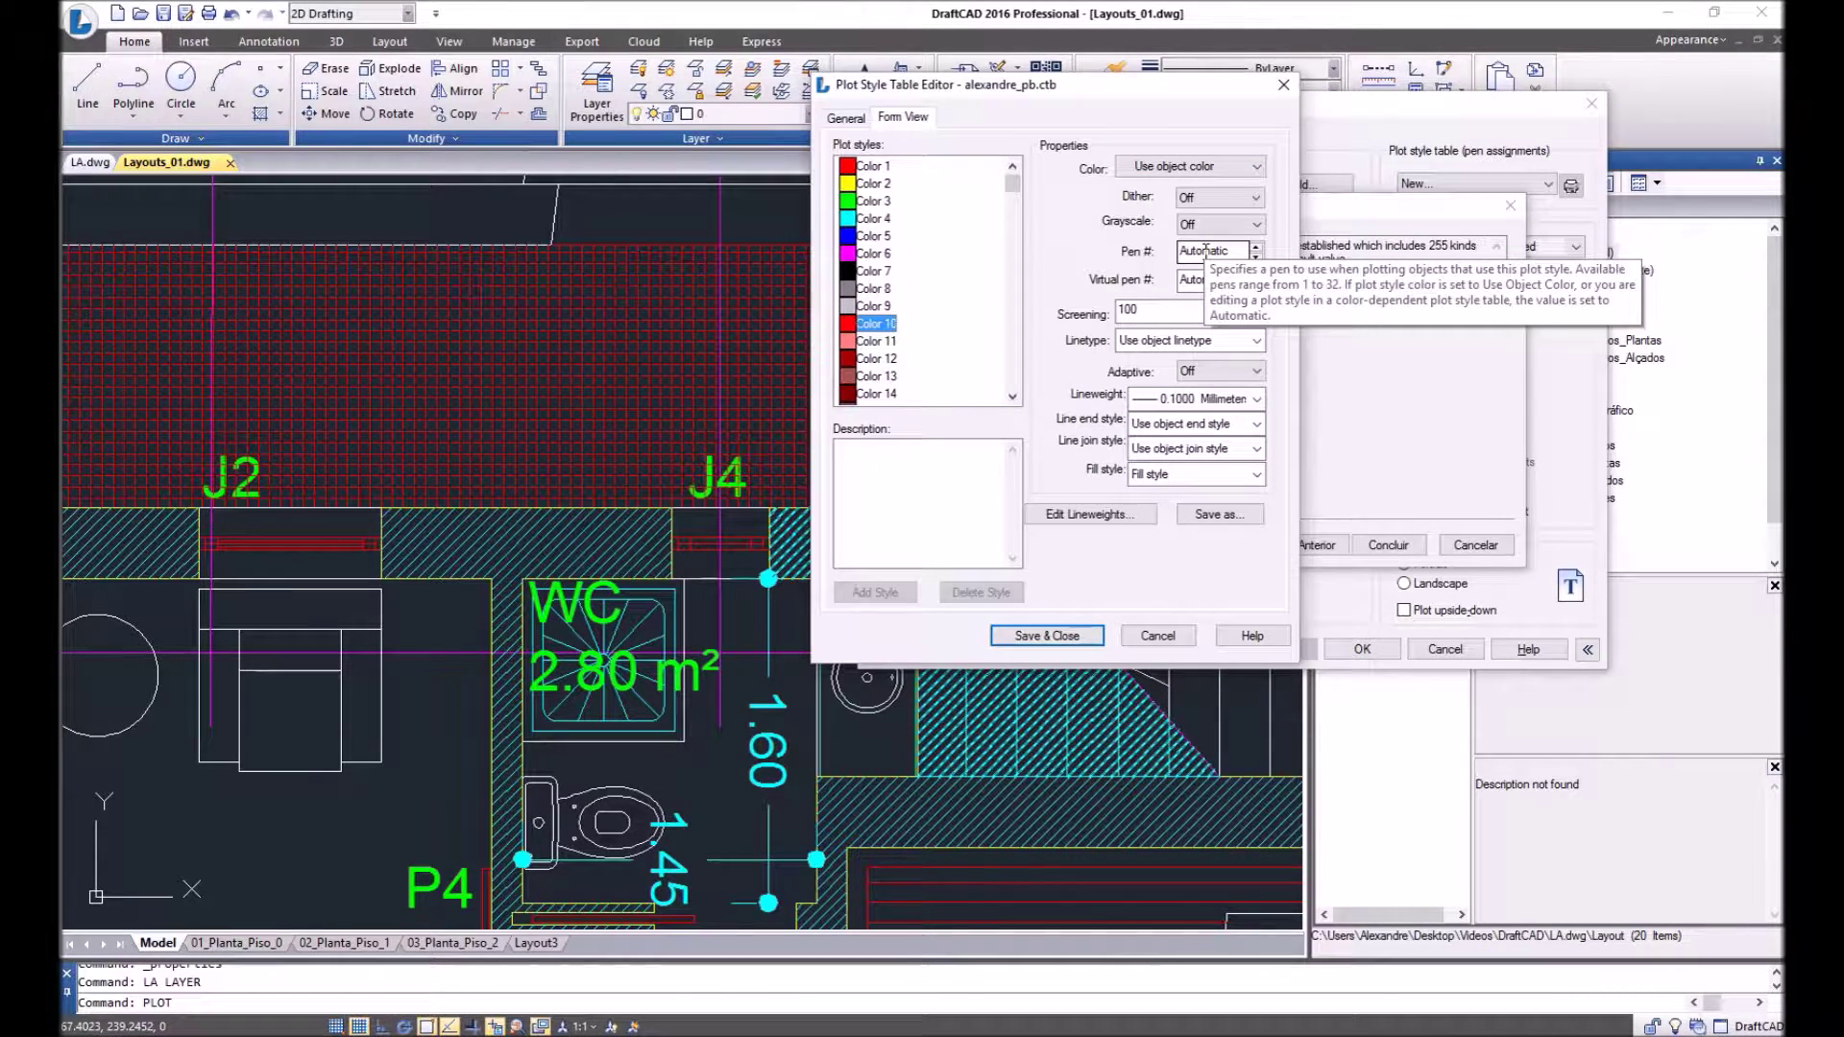
click(876, 359)
click(901, 393)
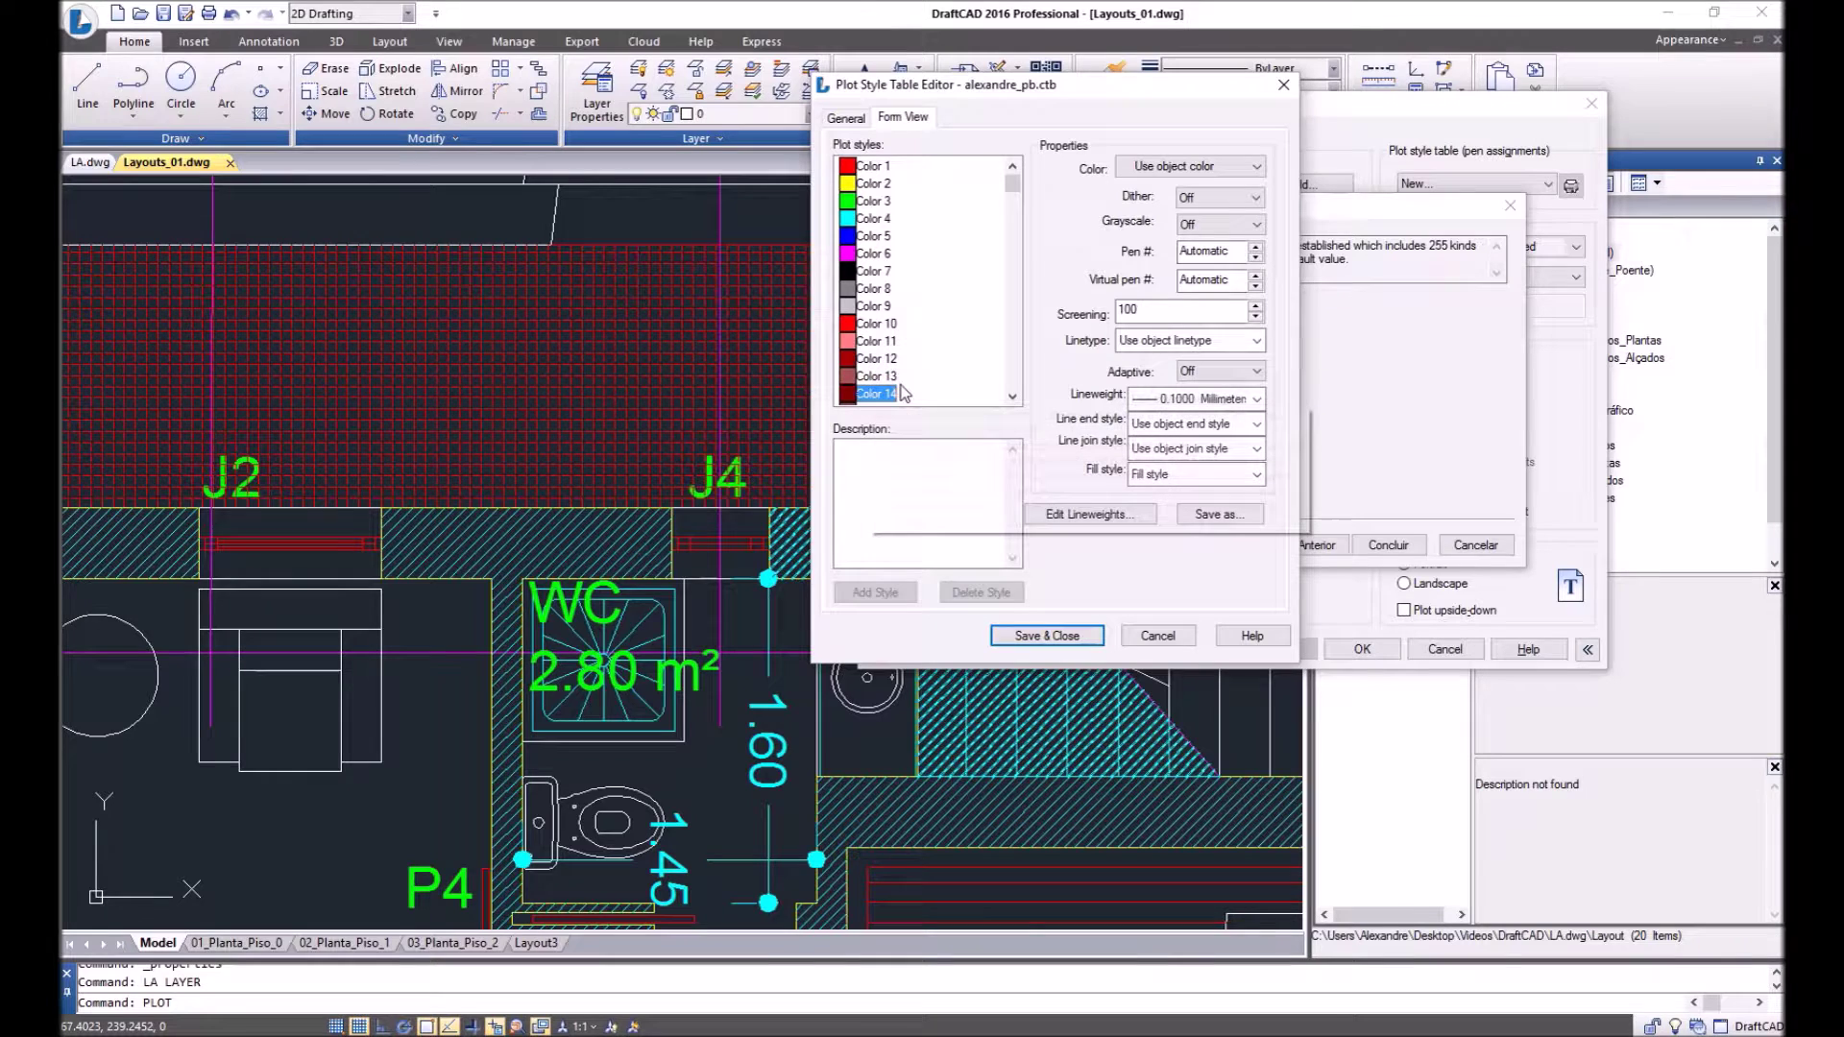
click(874, 270)
click(876, 305)
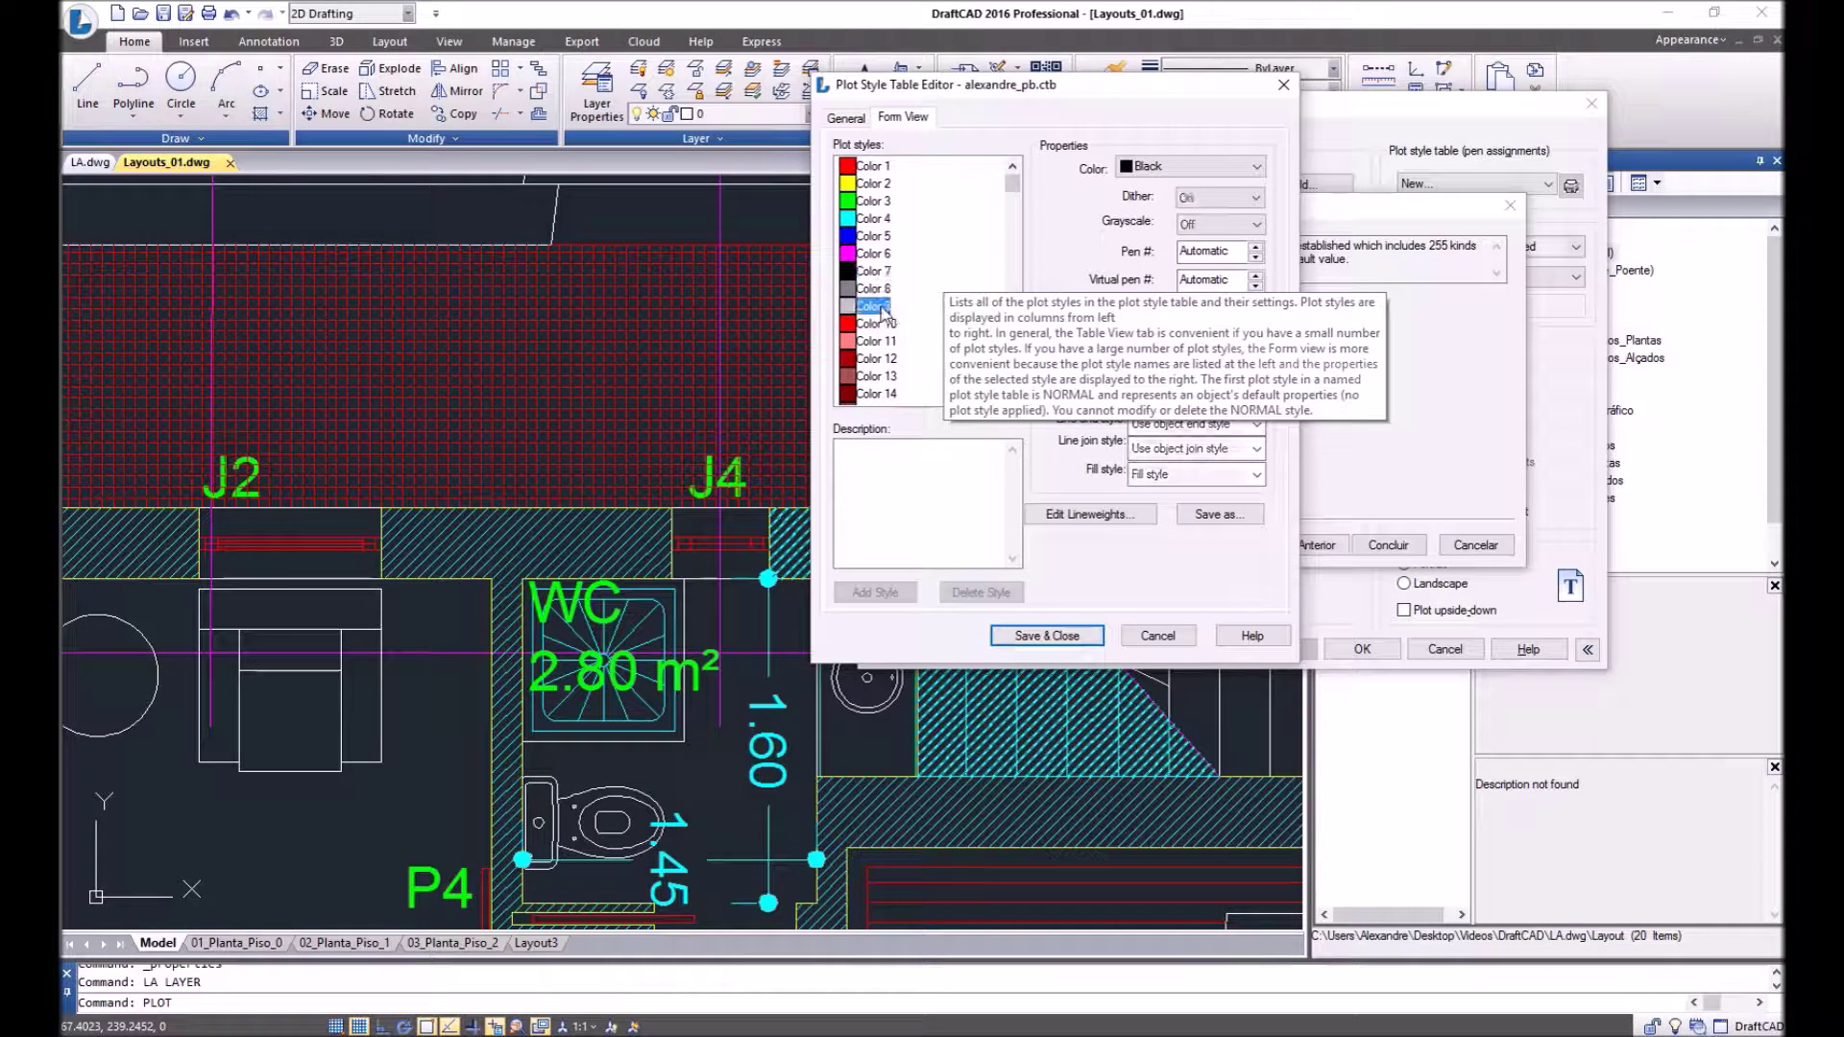
Step: Set the lineweight of plot style Color 2 to 0.3500 mm and of Color 3 to 0.2500 mm
click(883, 168)
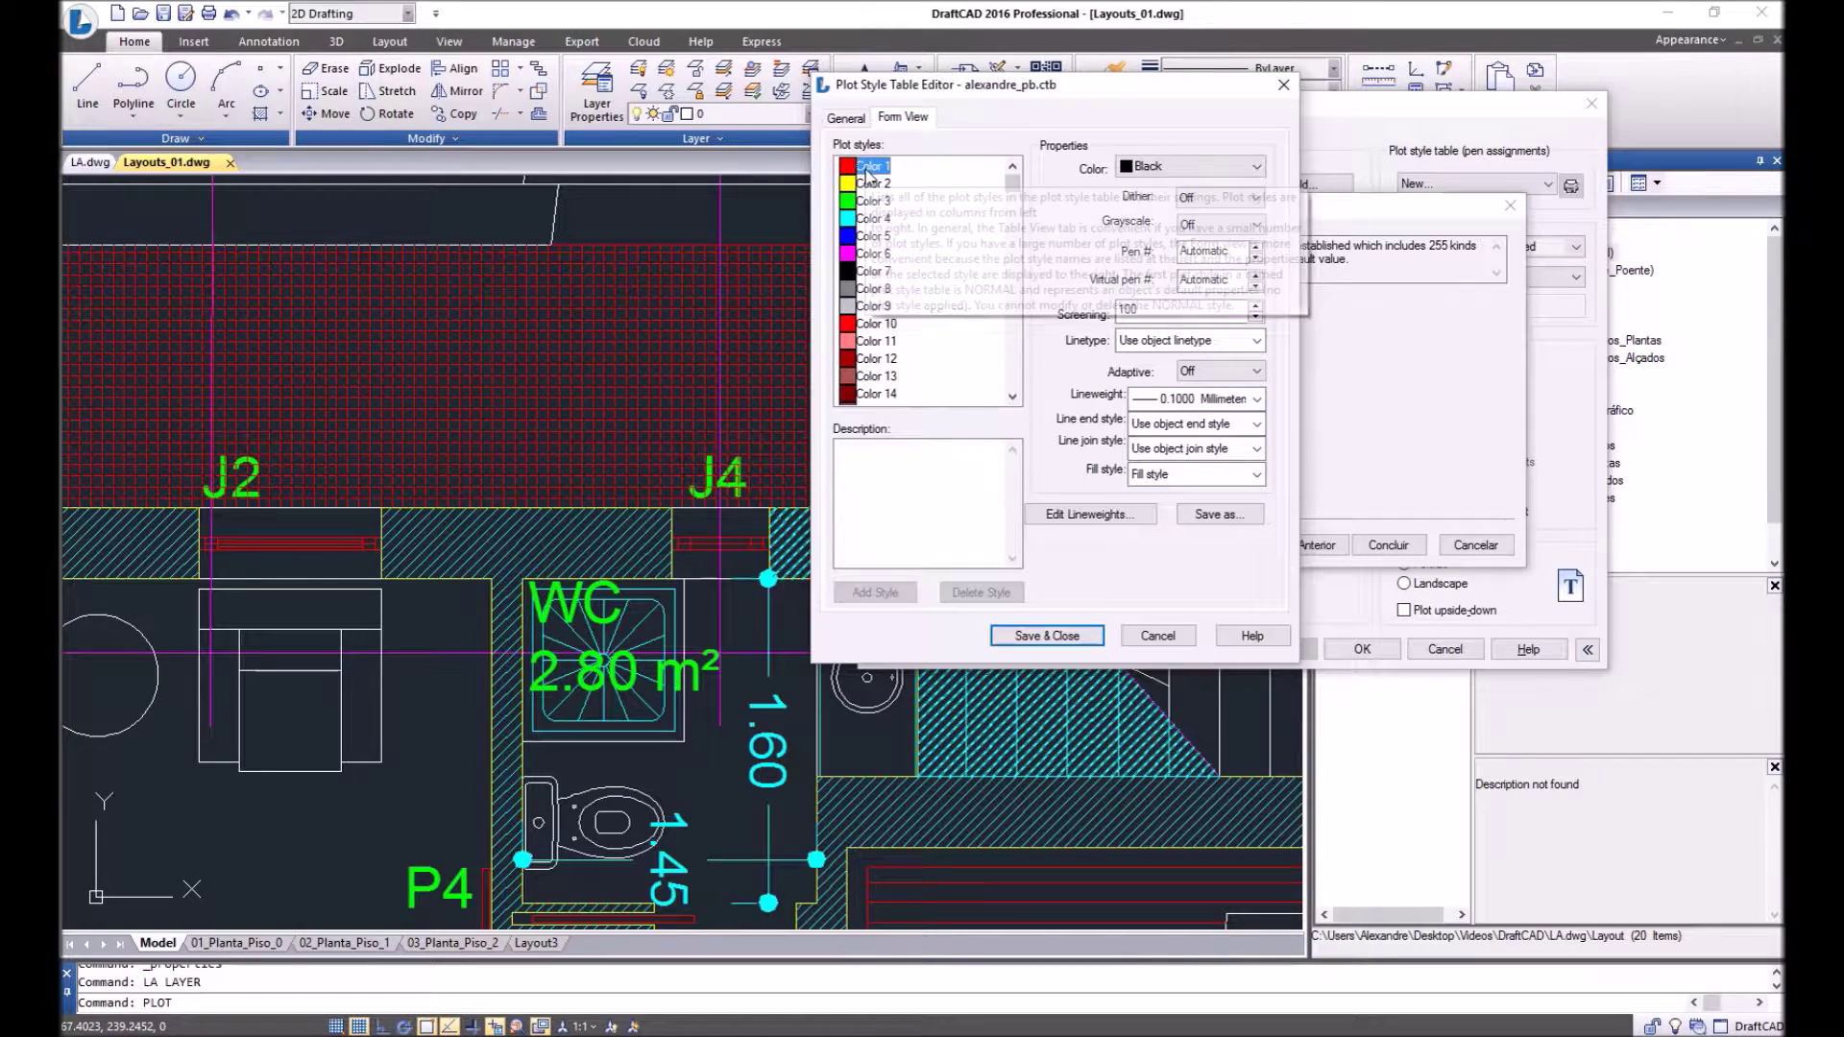
key(Down)
click(1175, 404)
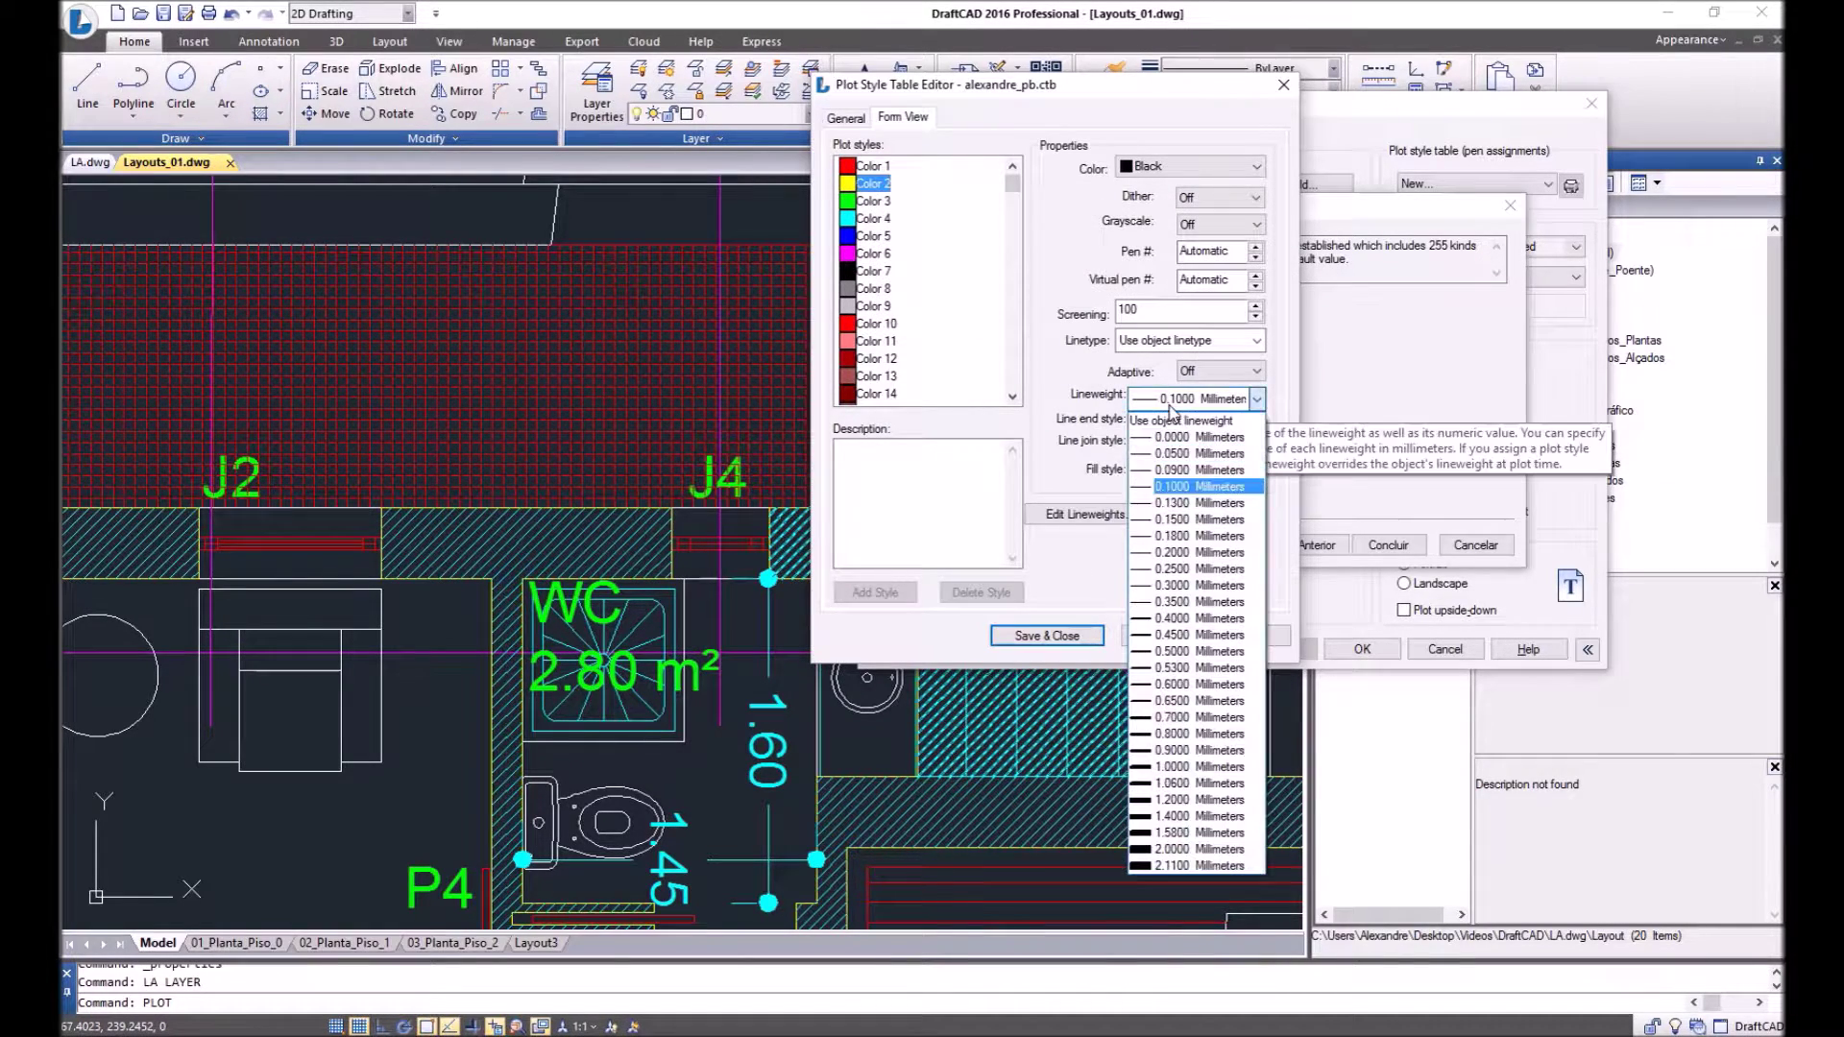
click(1187, 602)
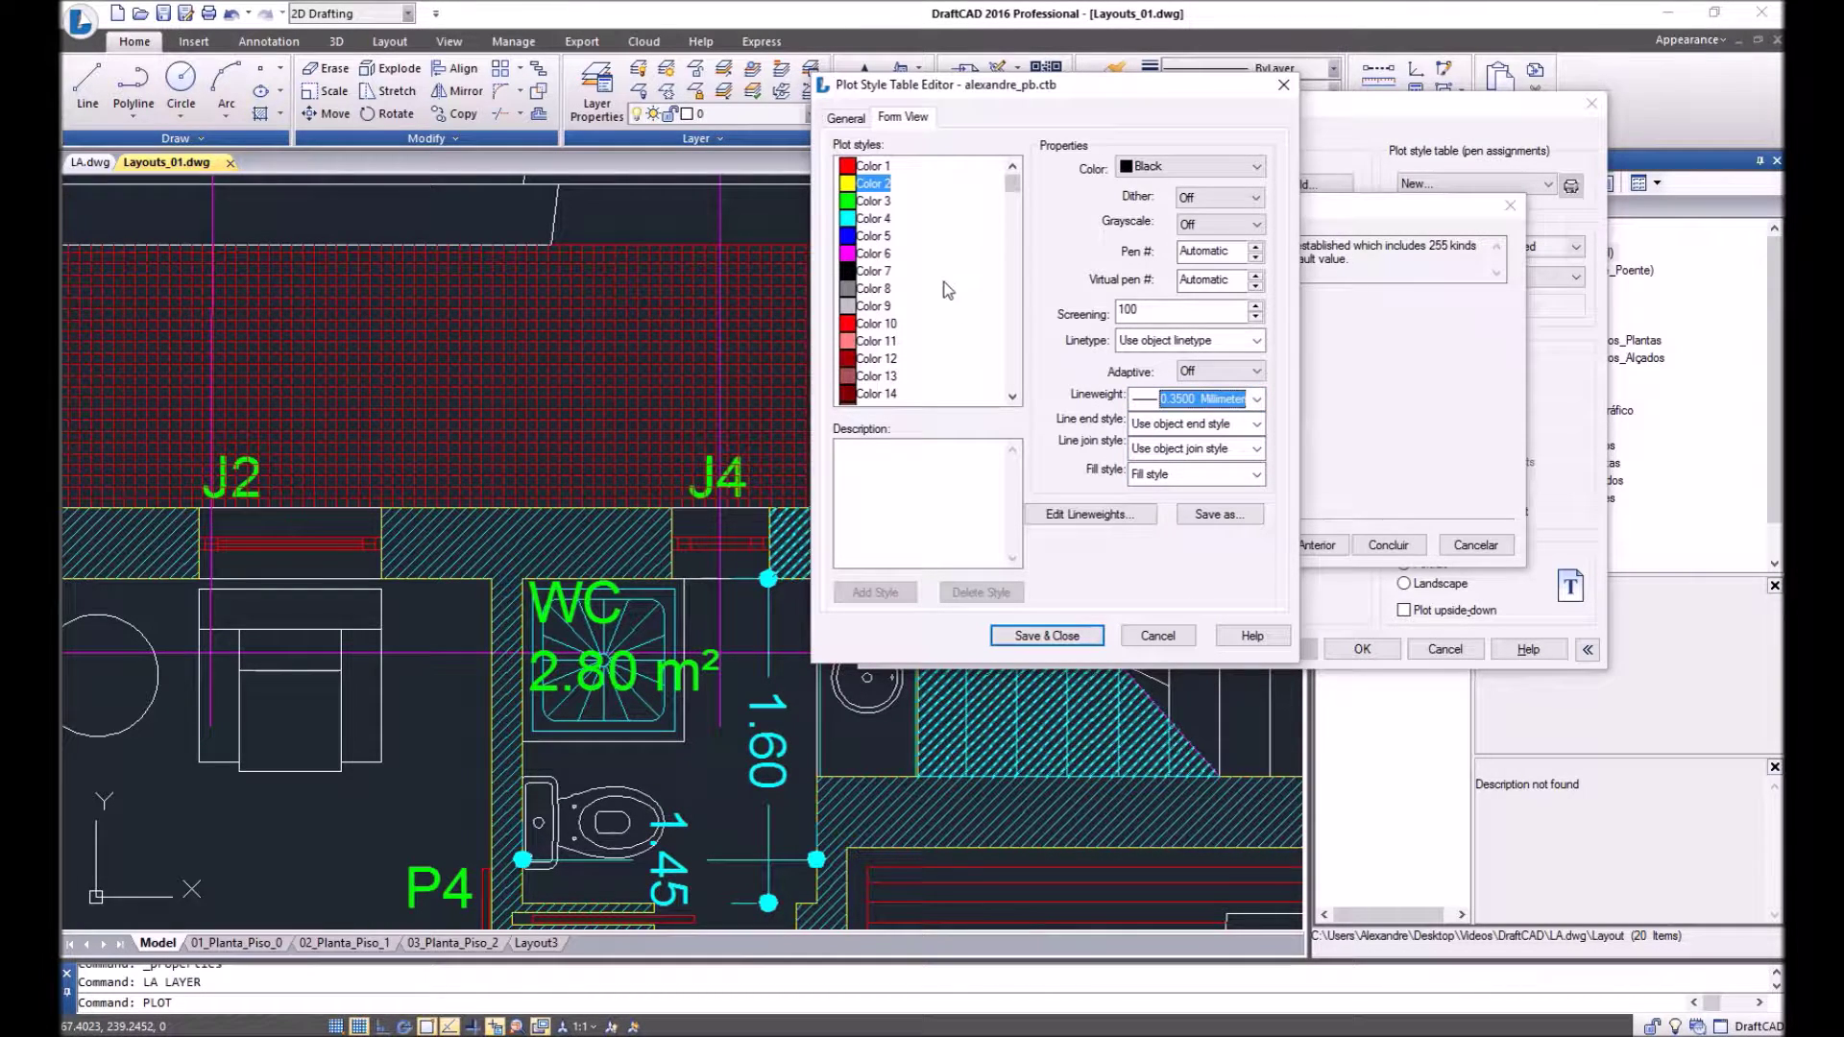
click(868, 201)
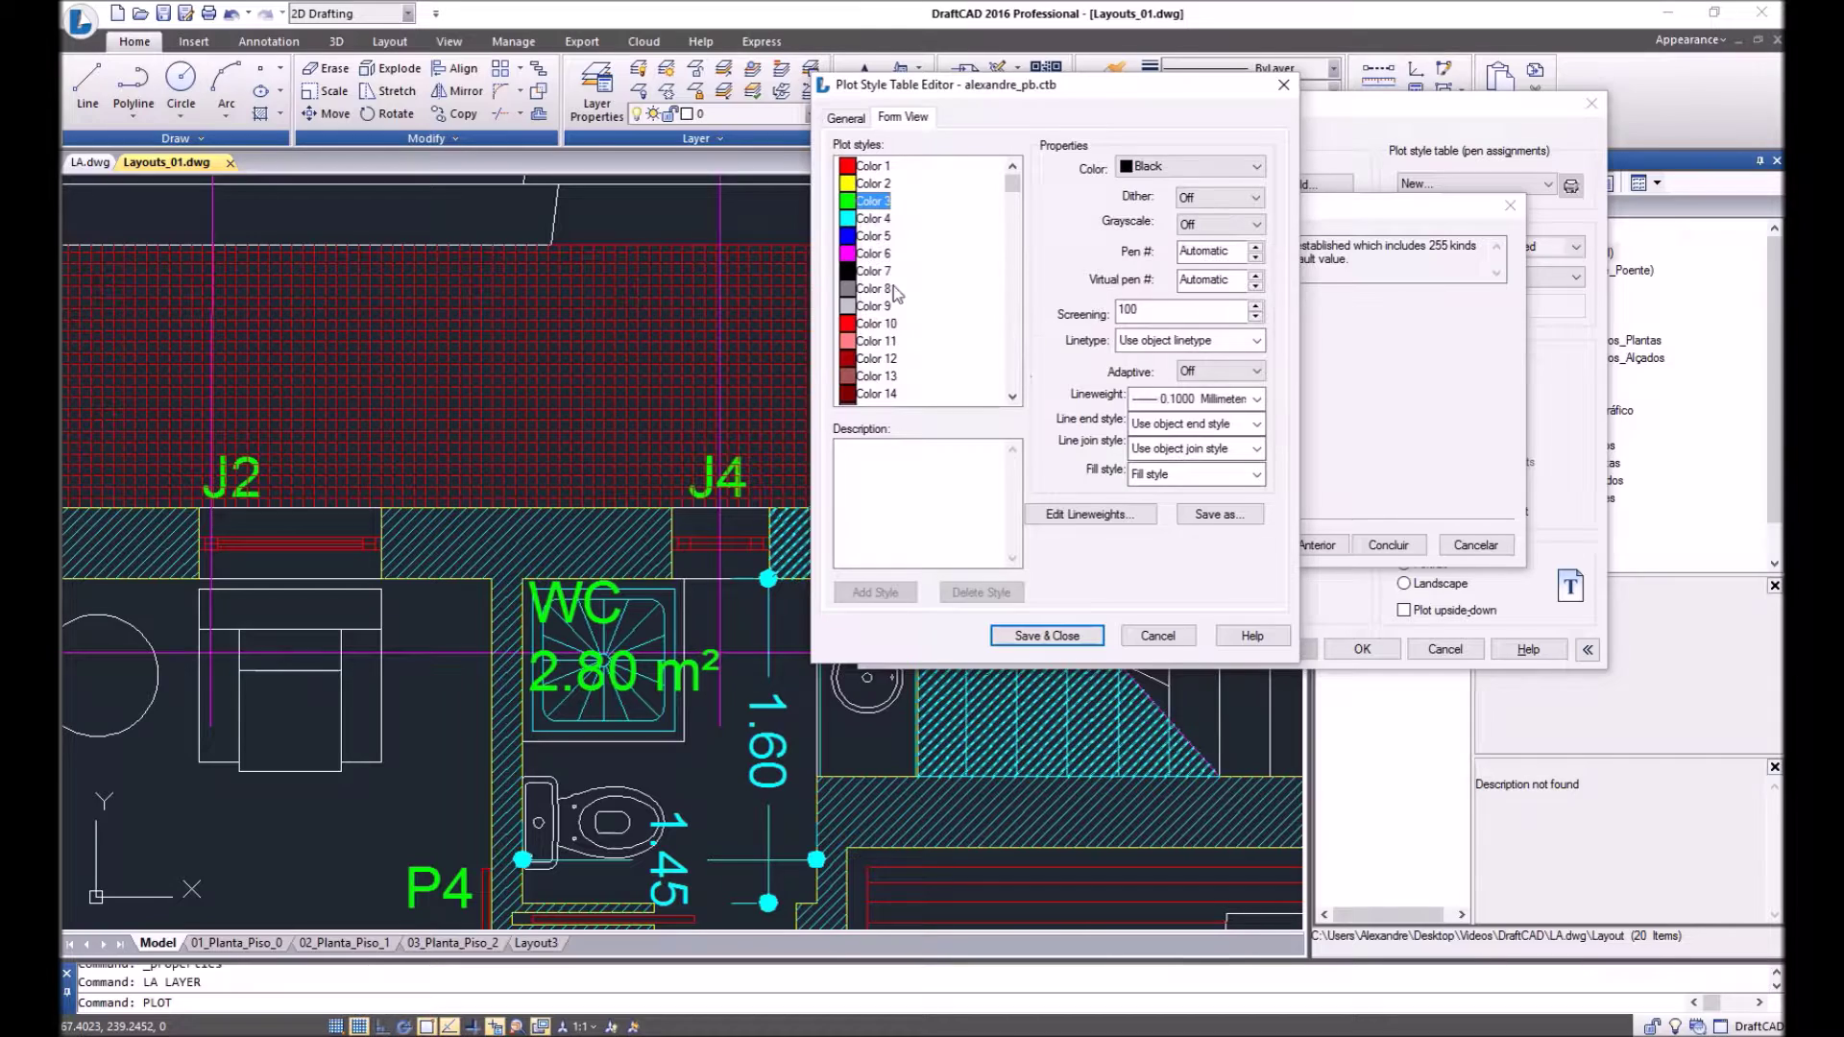
click(1195, 398)
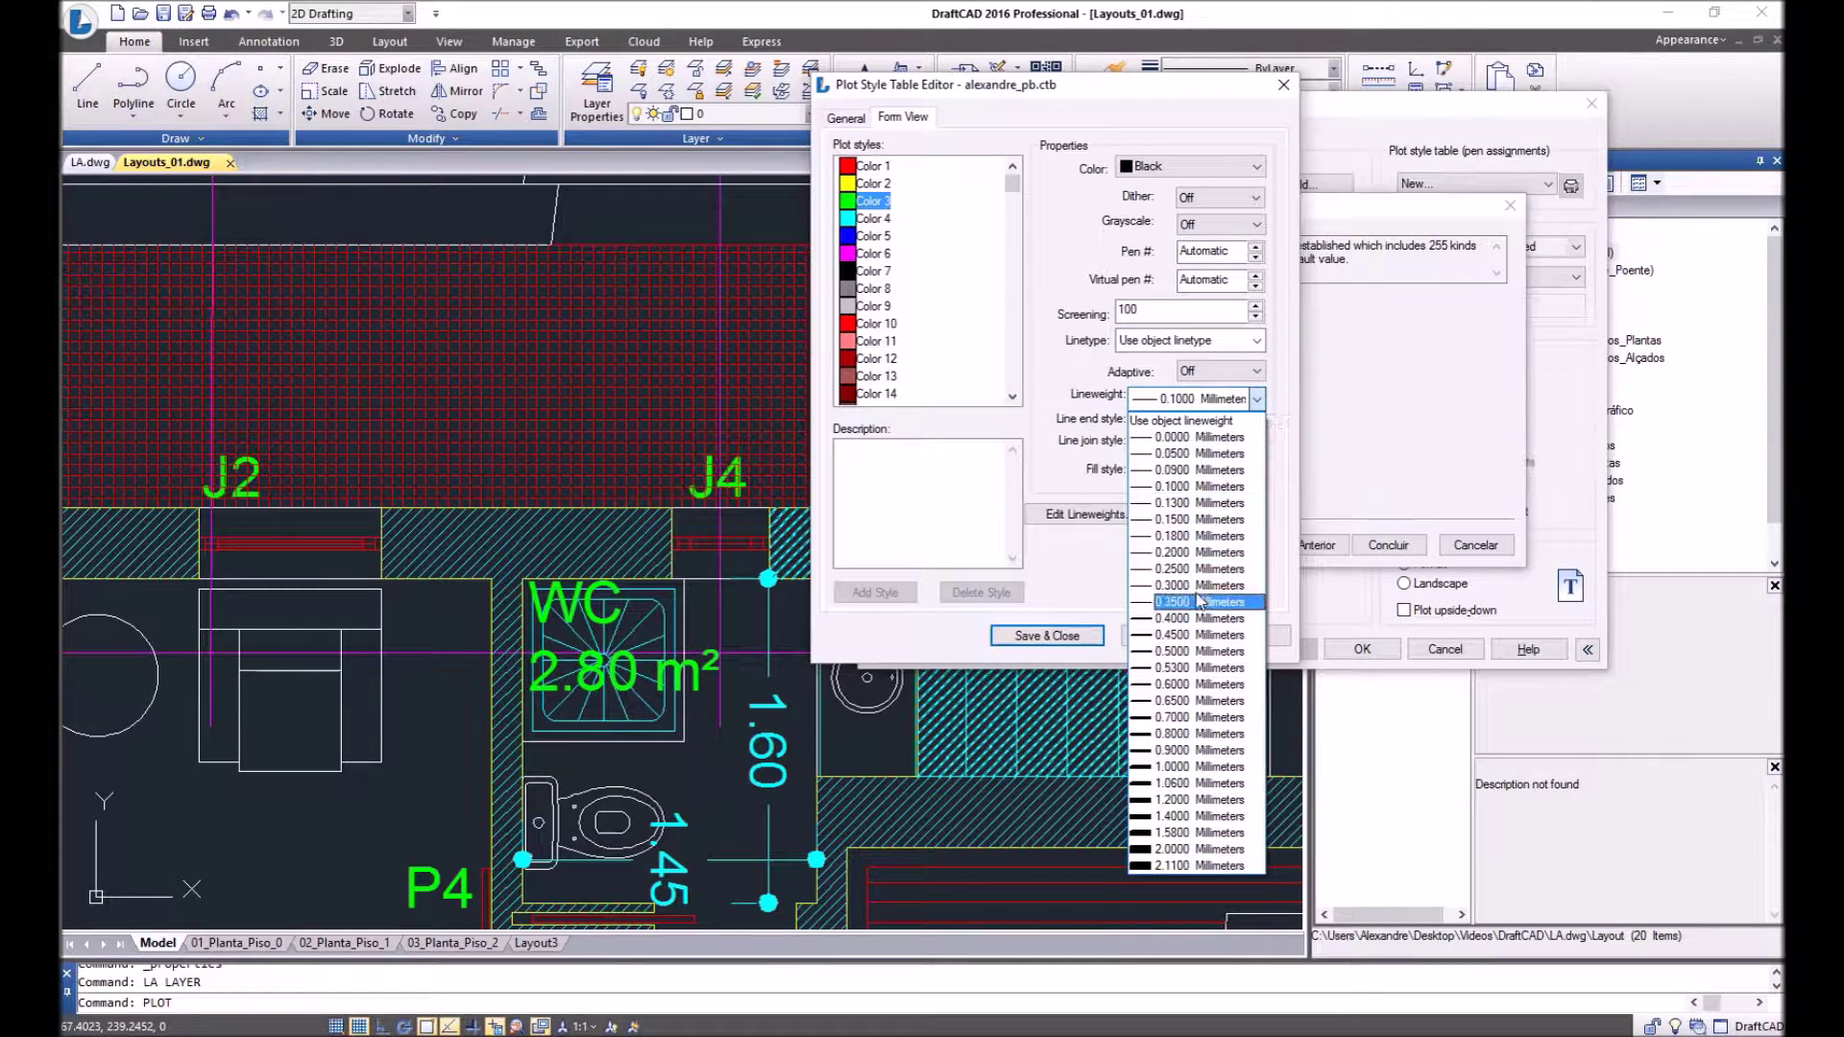
click(1196, 552)
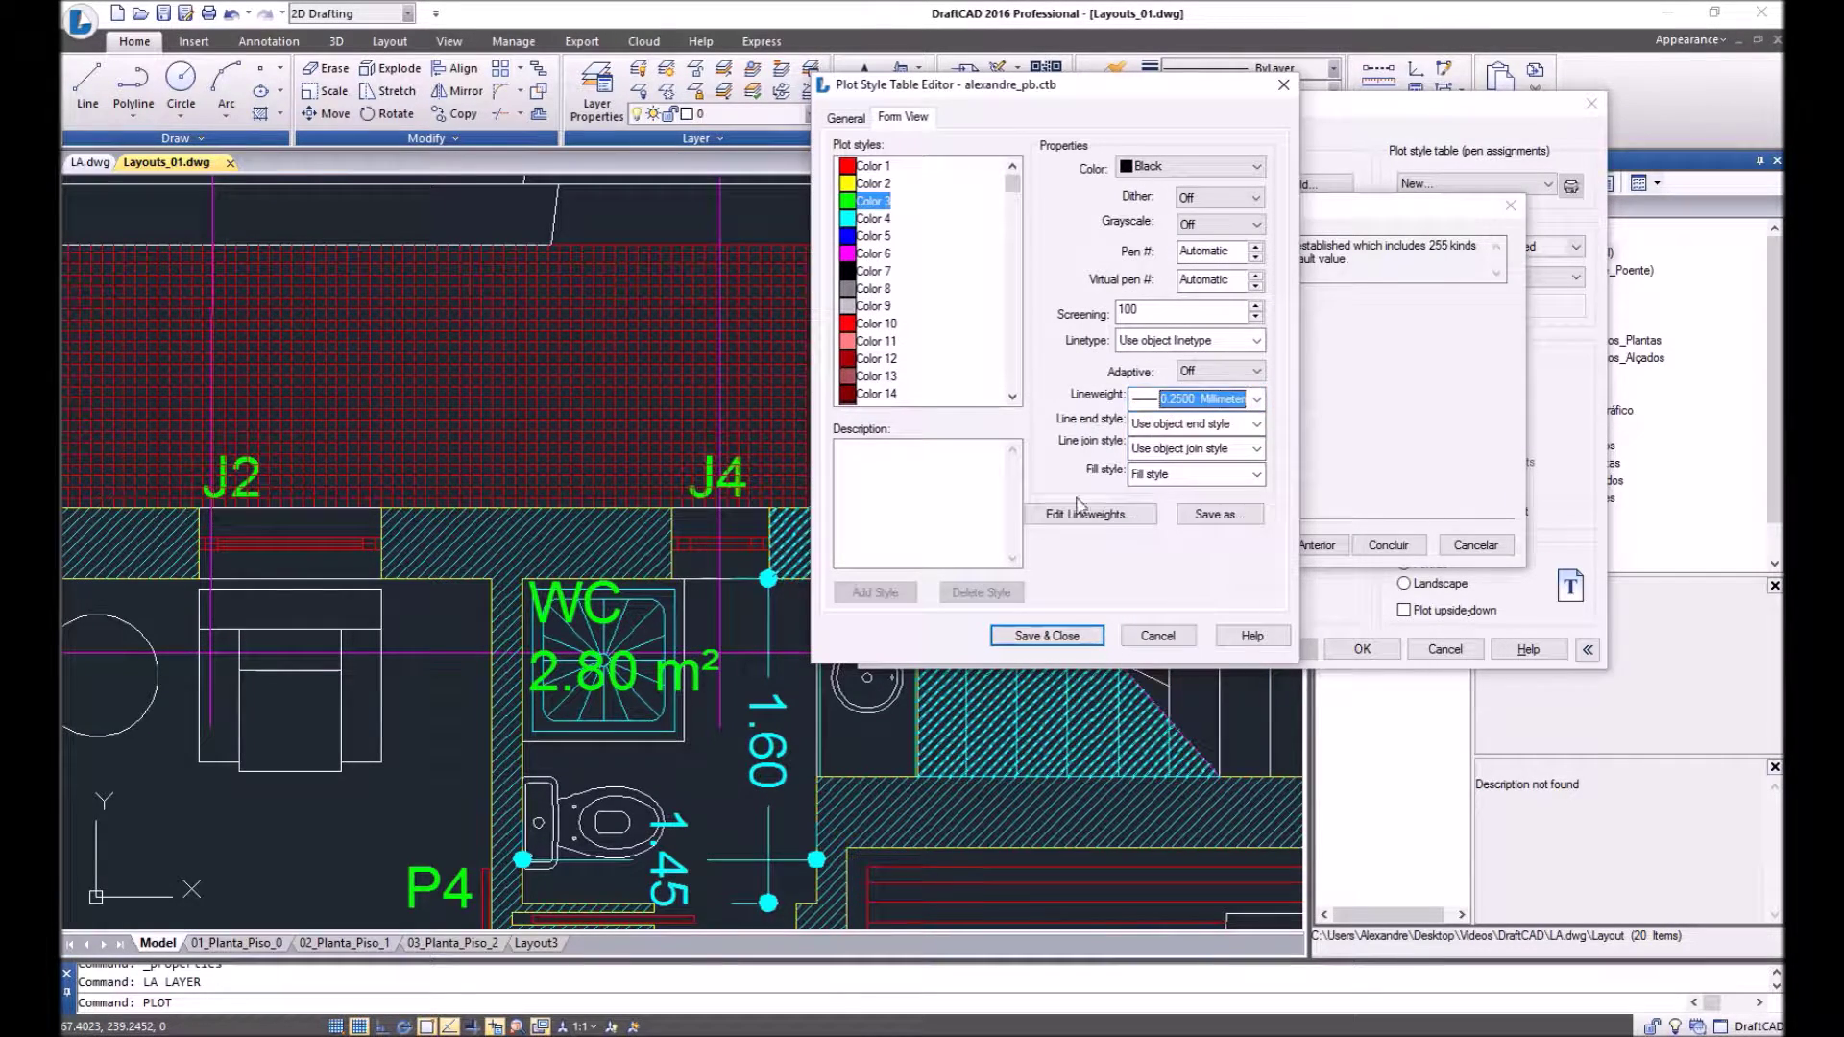
Step: Set the lineweights of plot styles Color 4, Color 5 and Color 6 to 0.1000 mm, 0.2000 mm and 0.2500 mm respectively
click(890, 220)
click(1143, 399)
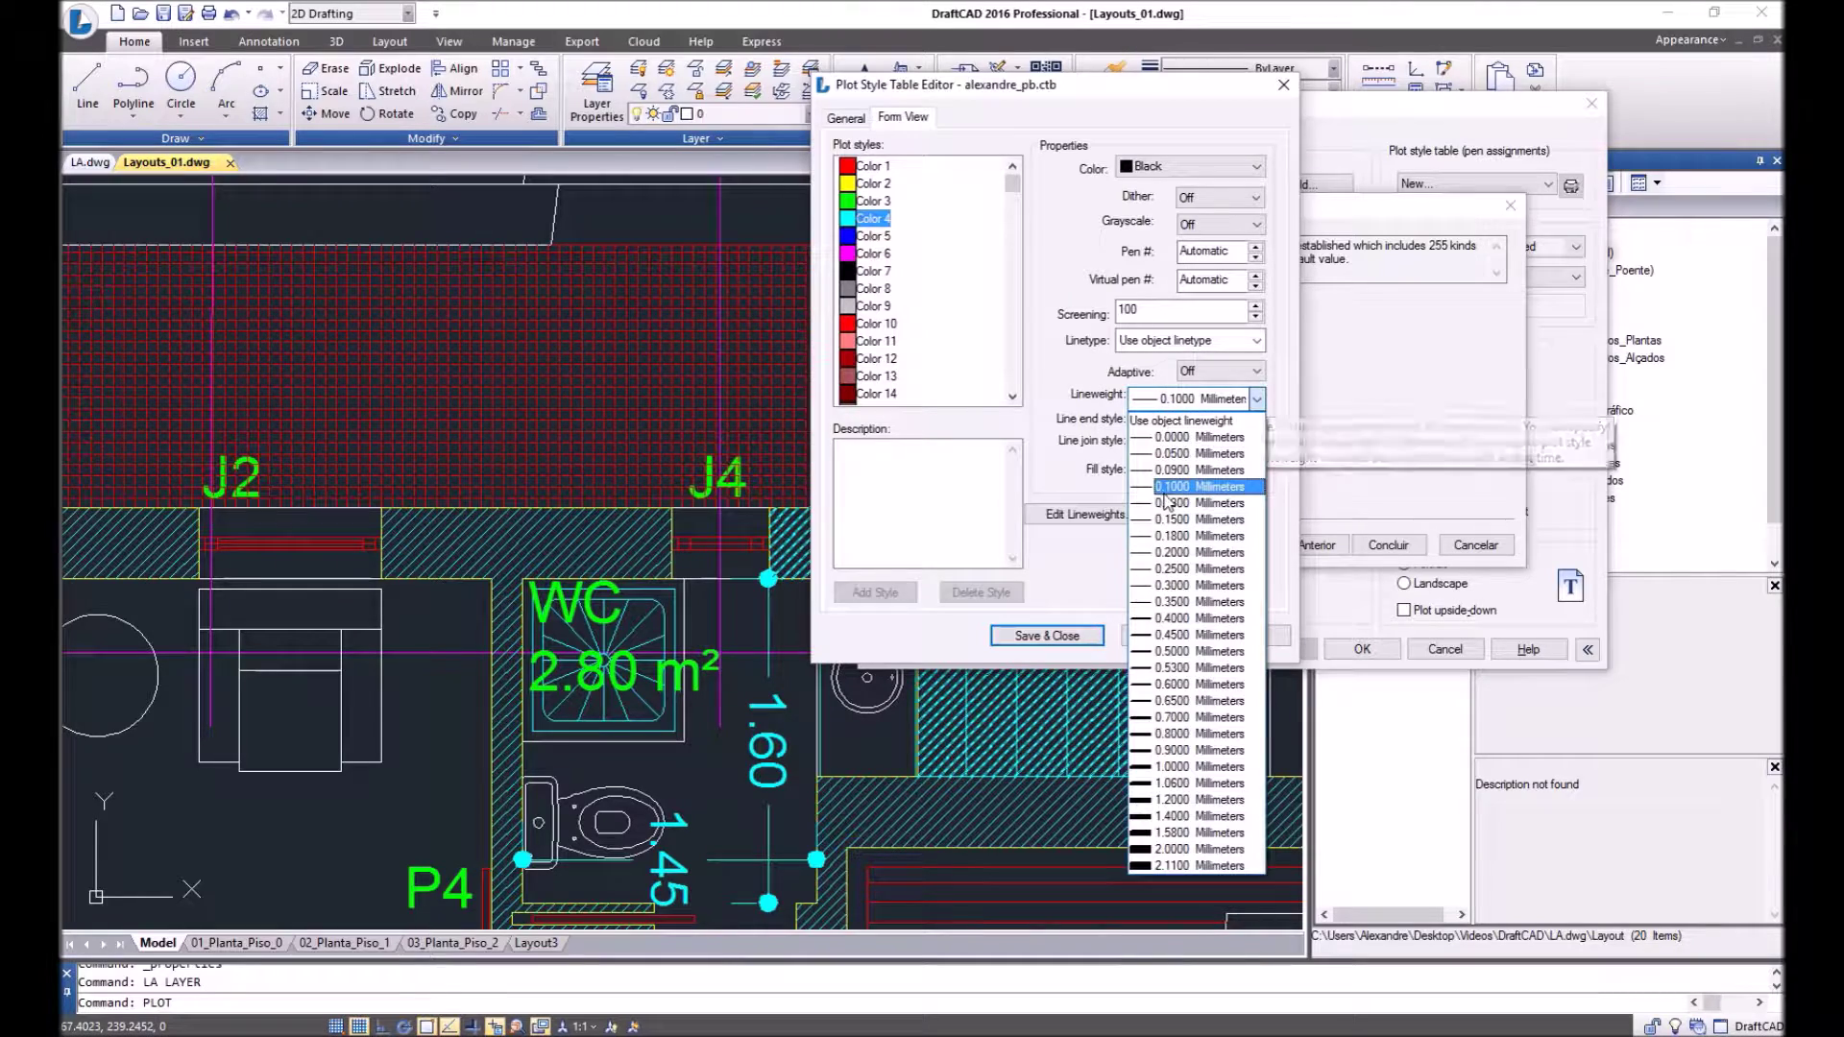
click(1169, 487)
click(874, 237)
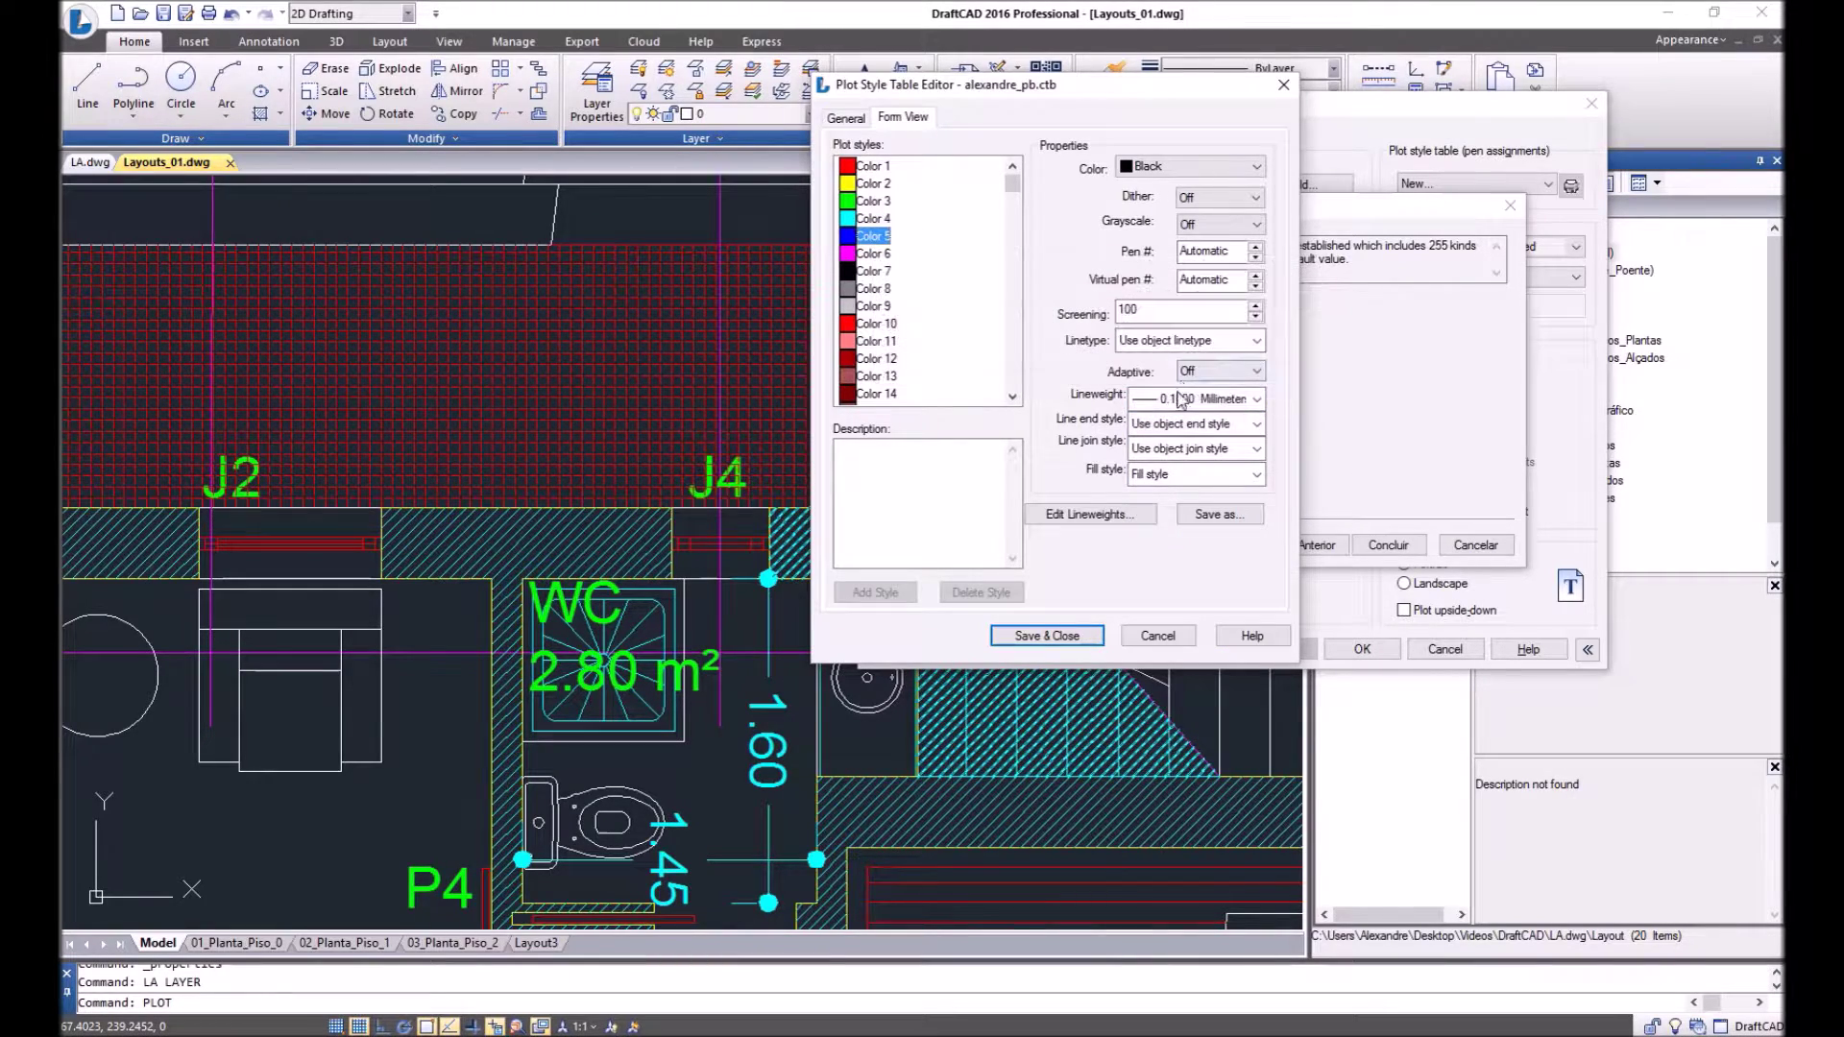
click(1195, 399)
click(1167, 552)
click(874, 254)
click(1143, 399)
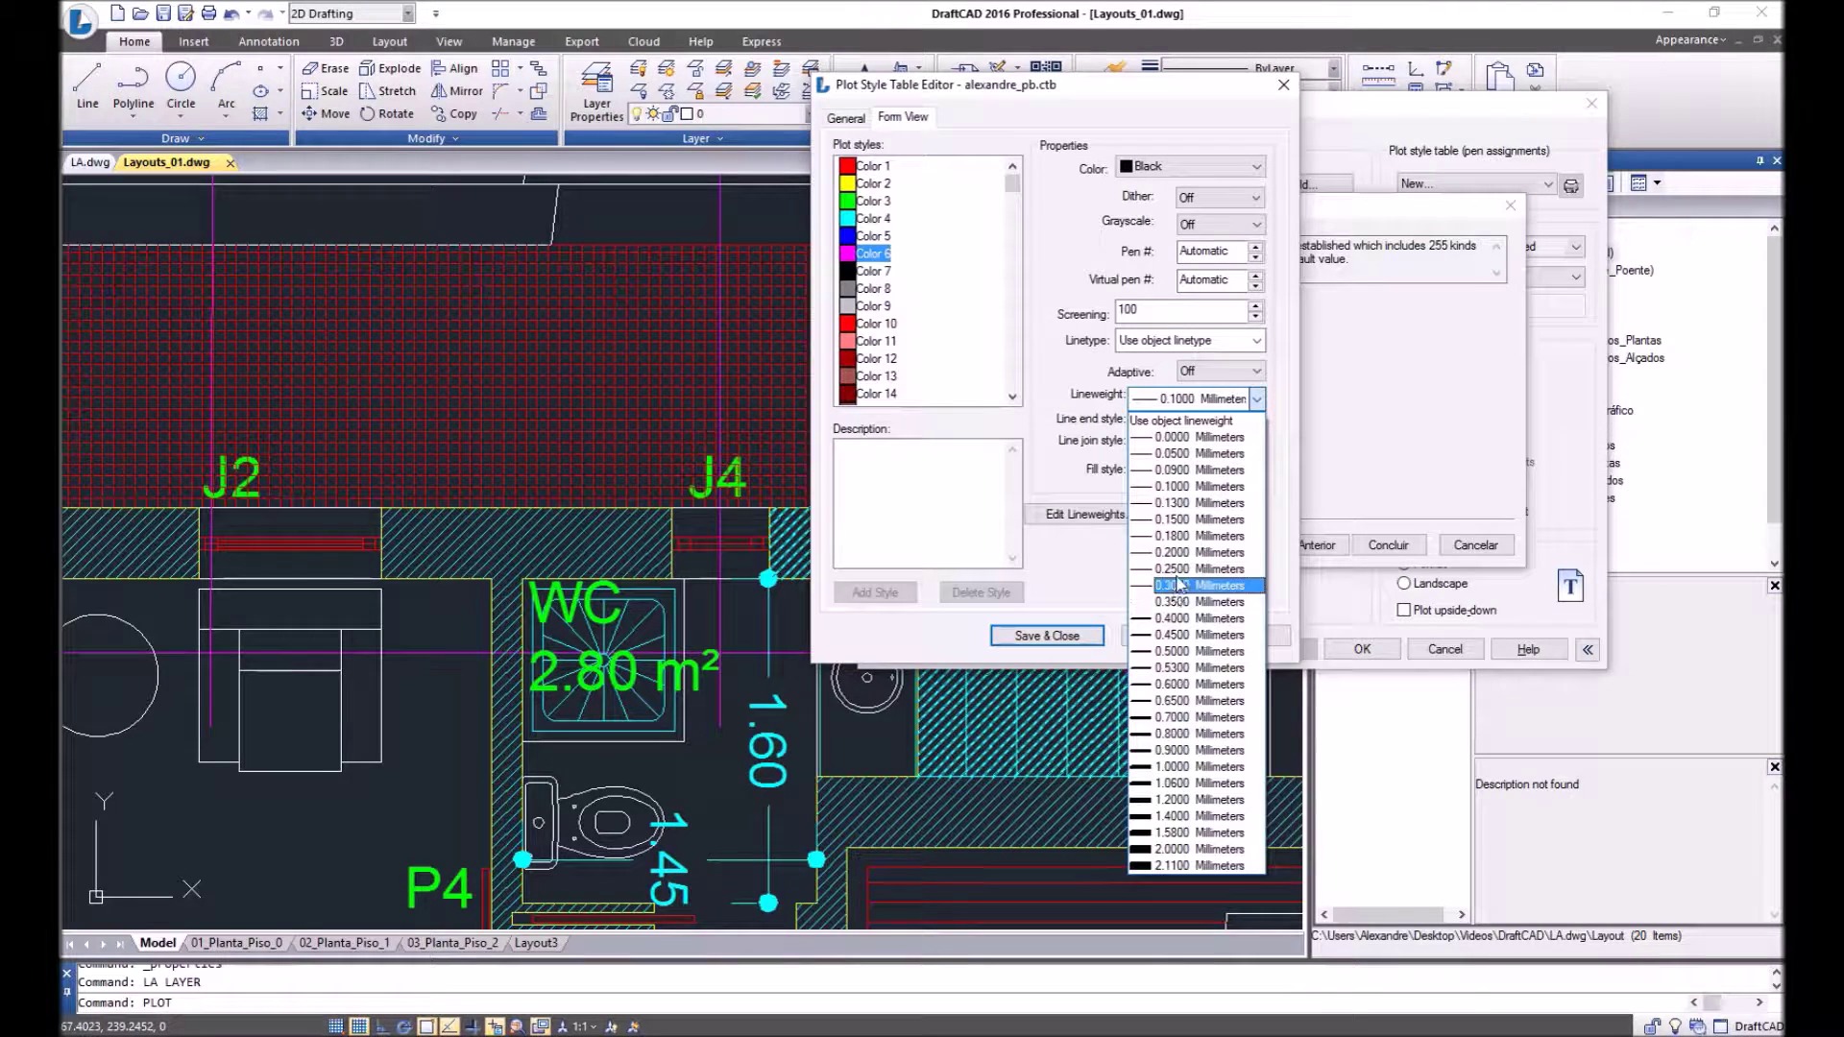
click(1167, 570)
Step: Assign a 0.1800 mm lineweight to plot styles Color 7 and Color 9, and choose a lineweight for Color 8
click(872, 271)
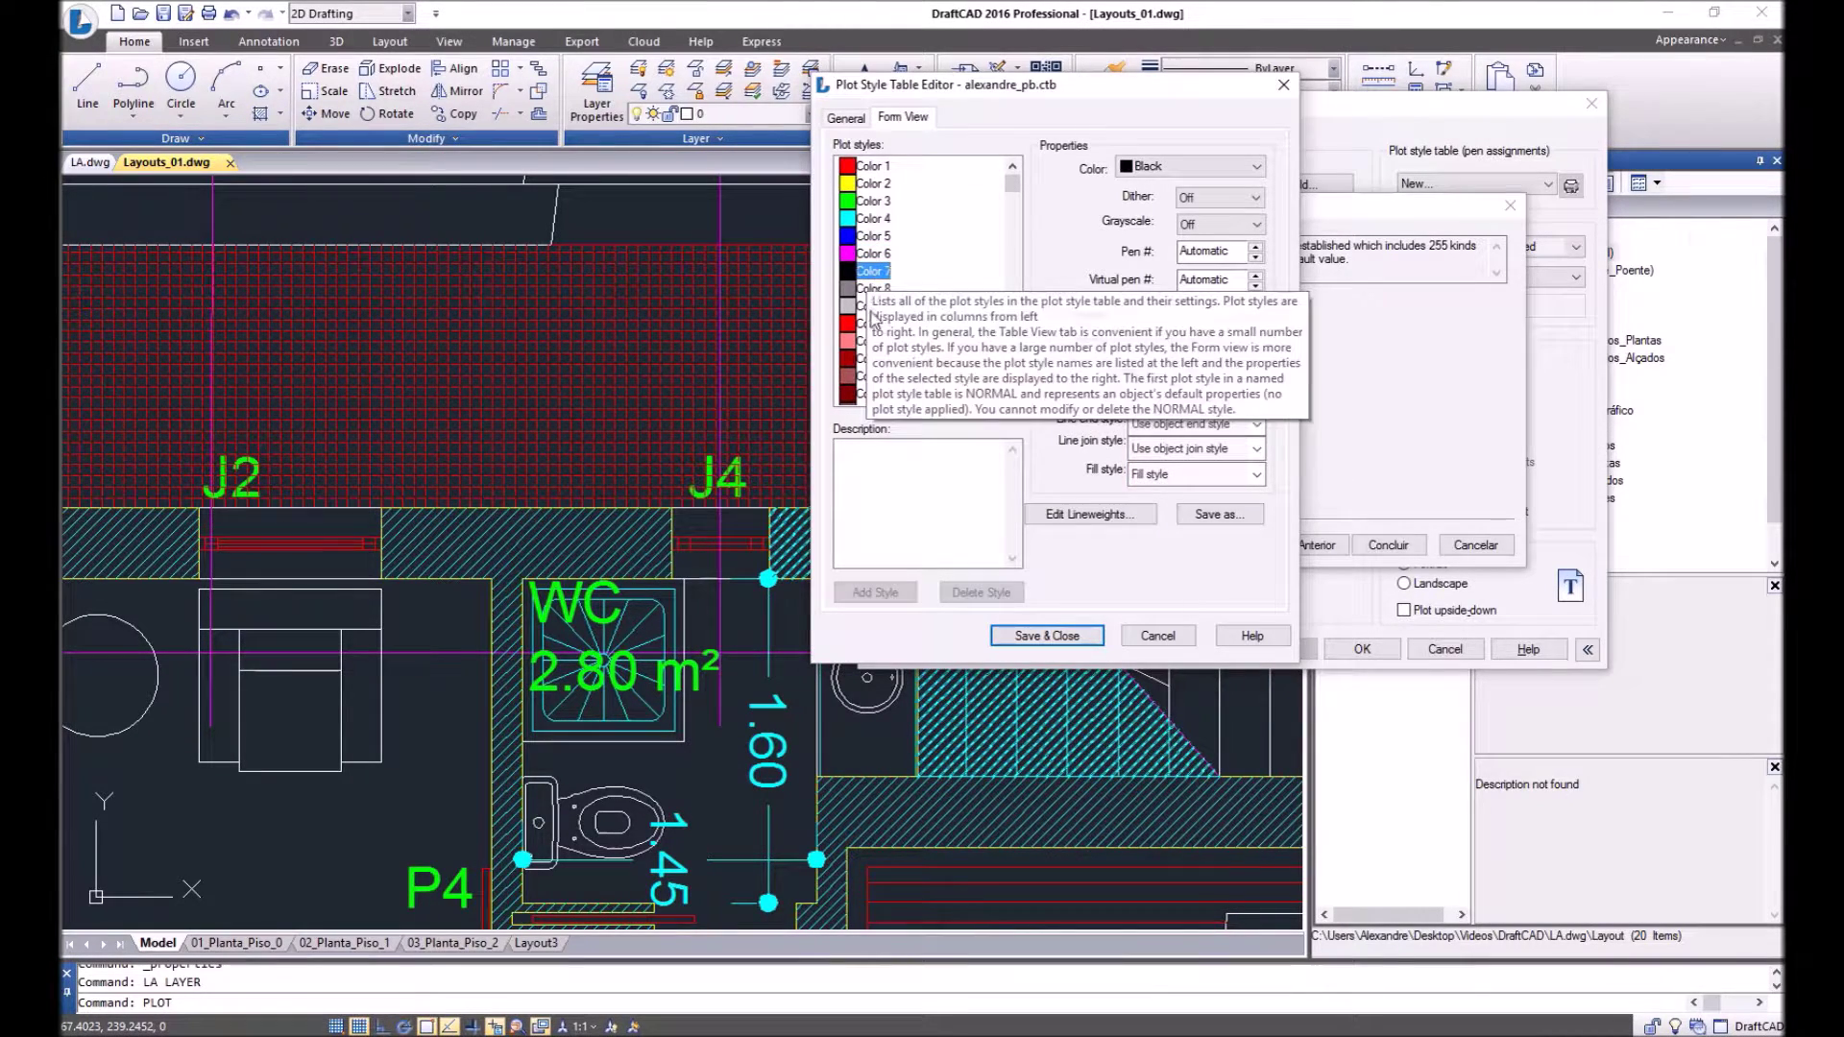
click(1201, 398)
click(873, 288)
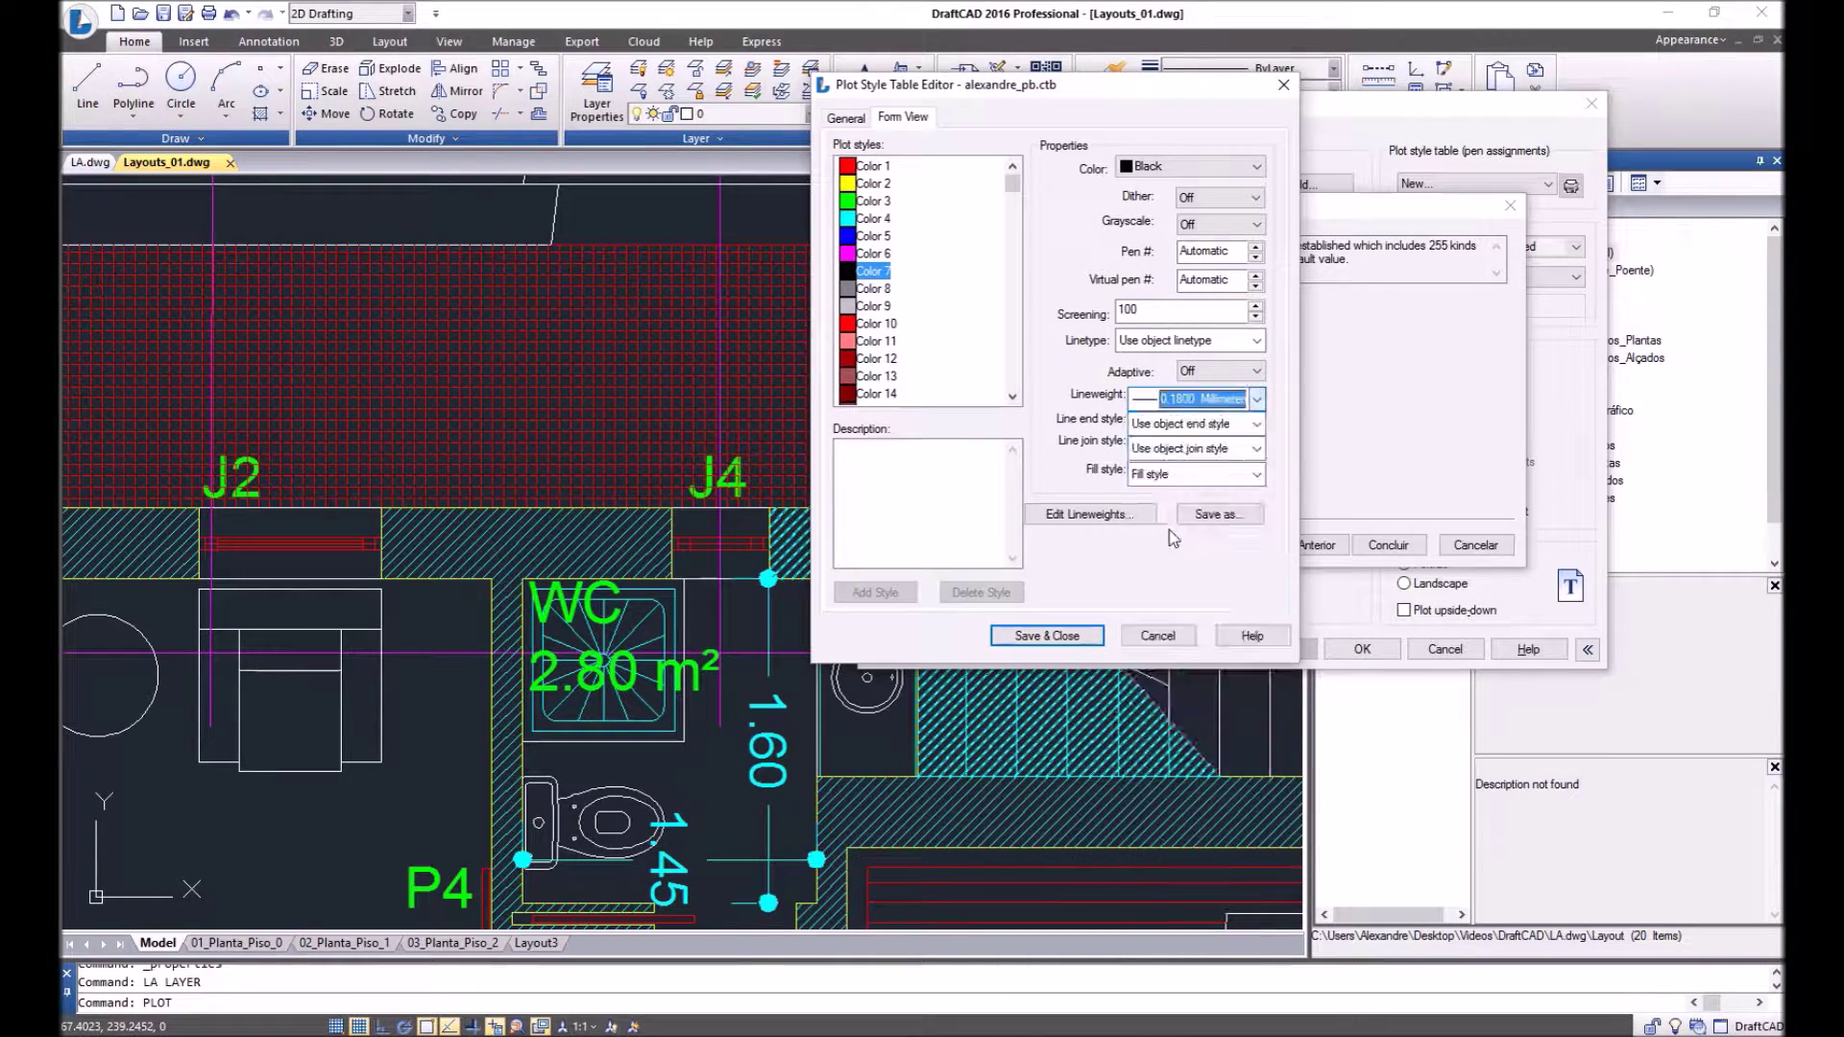
click(1164, 401)
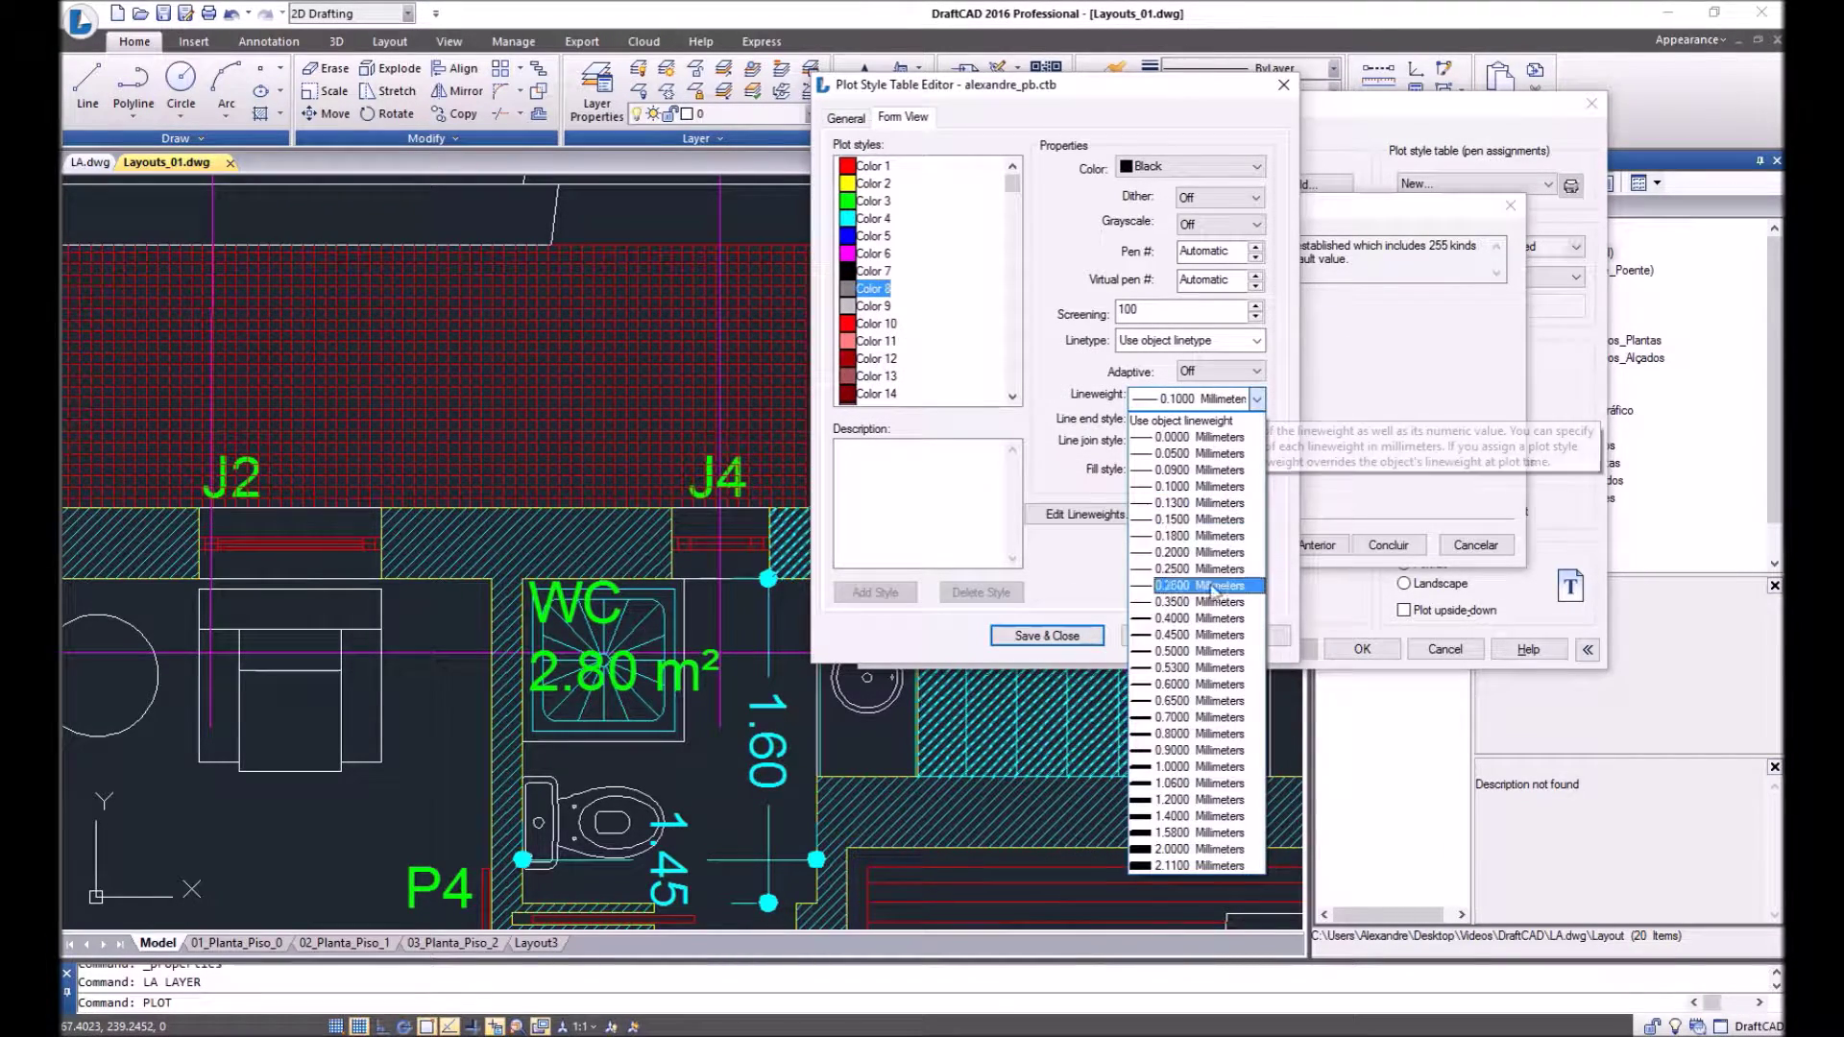
click(882, 305)
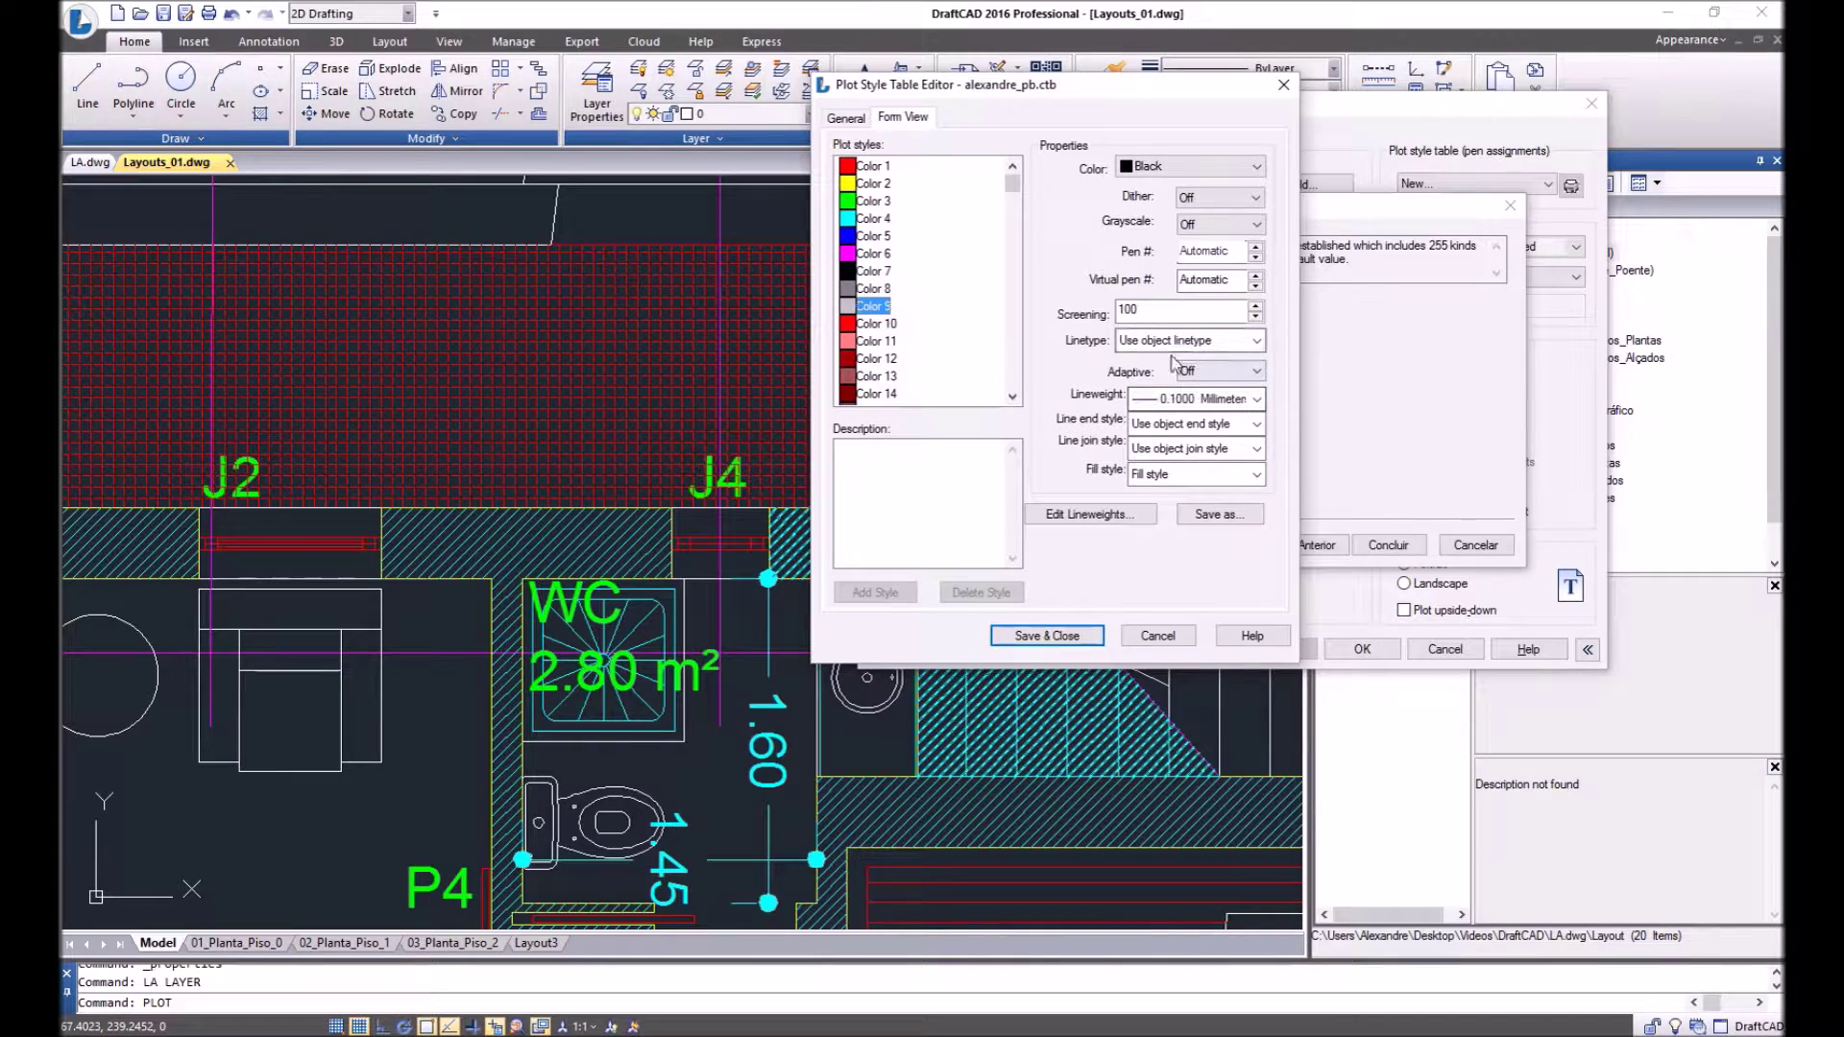
click(1191, 398)
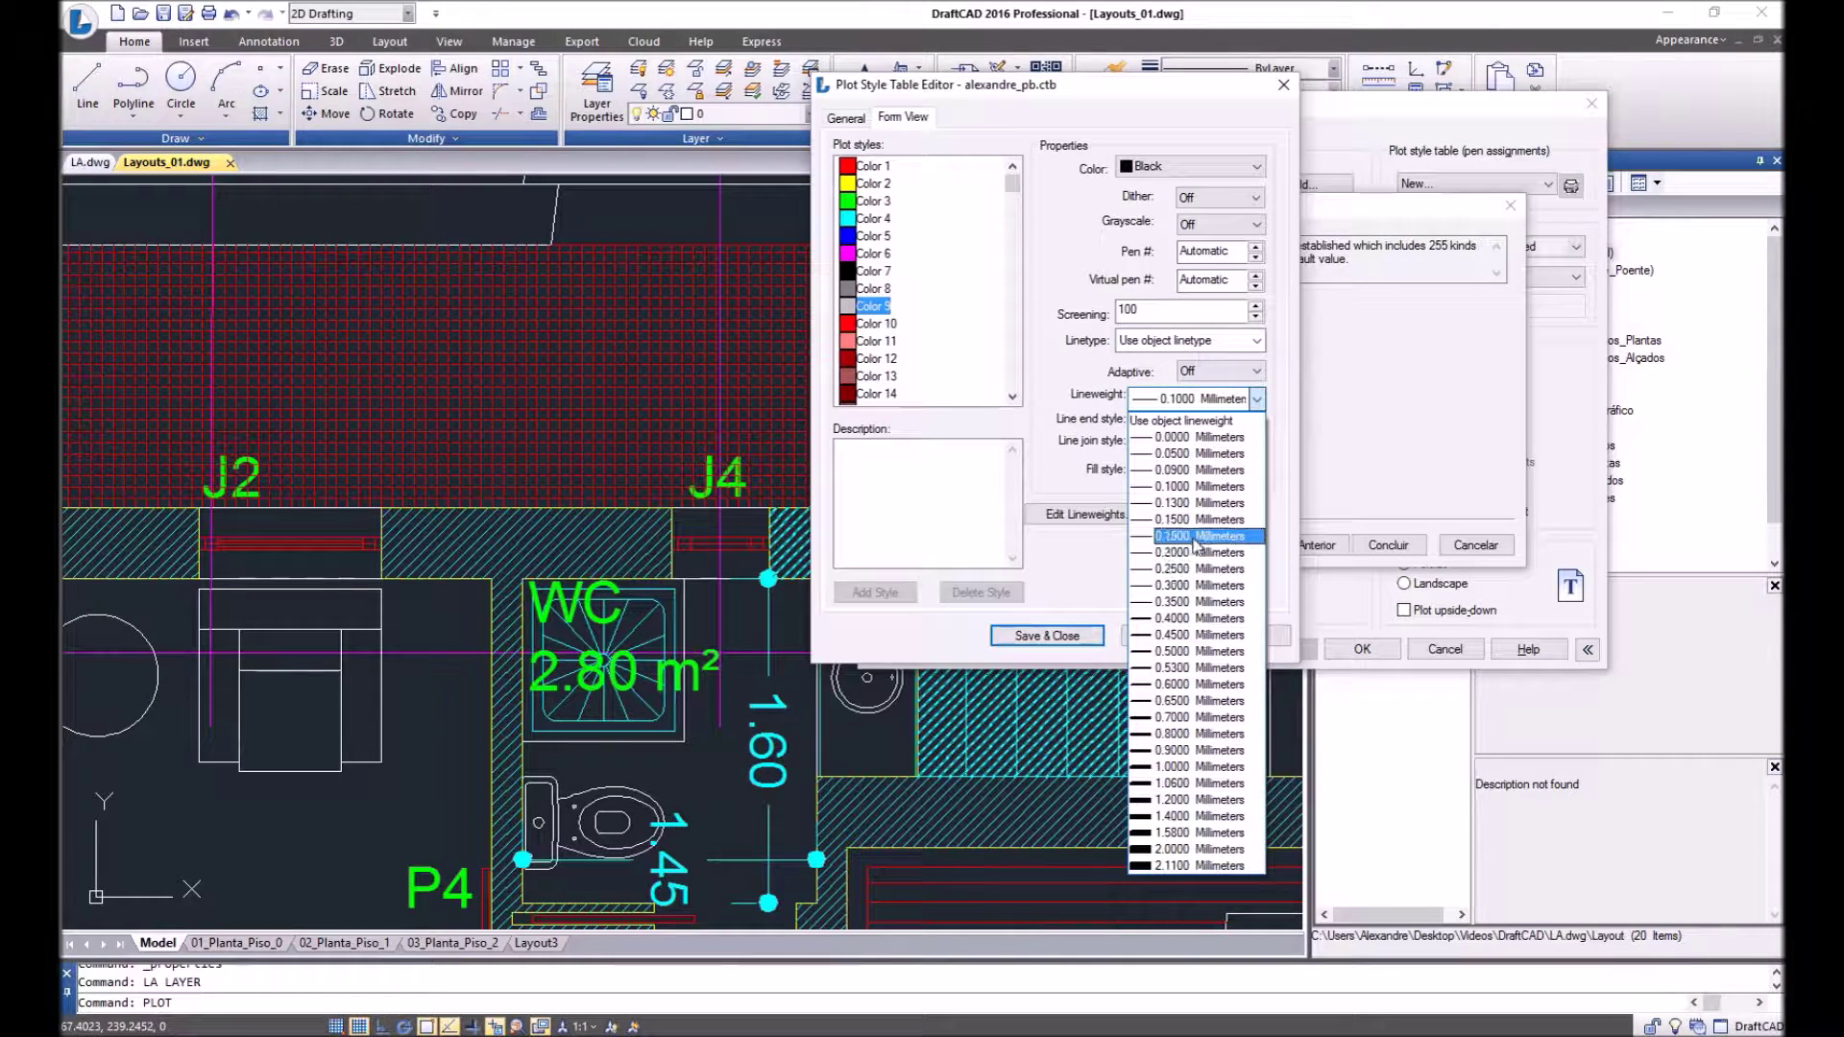
click(1196, 536)
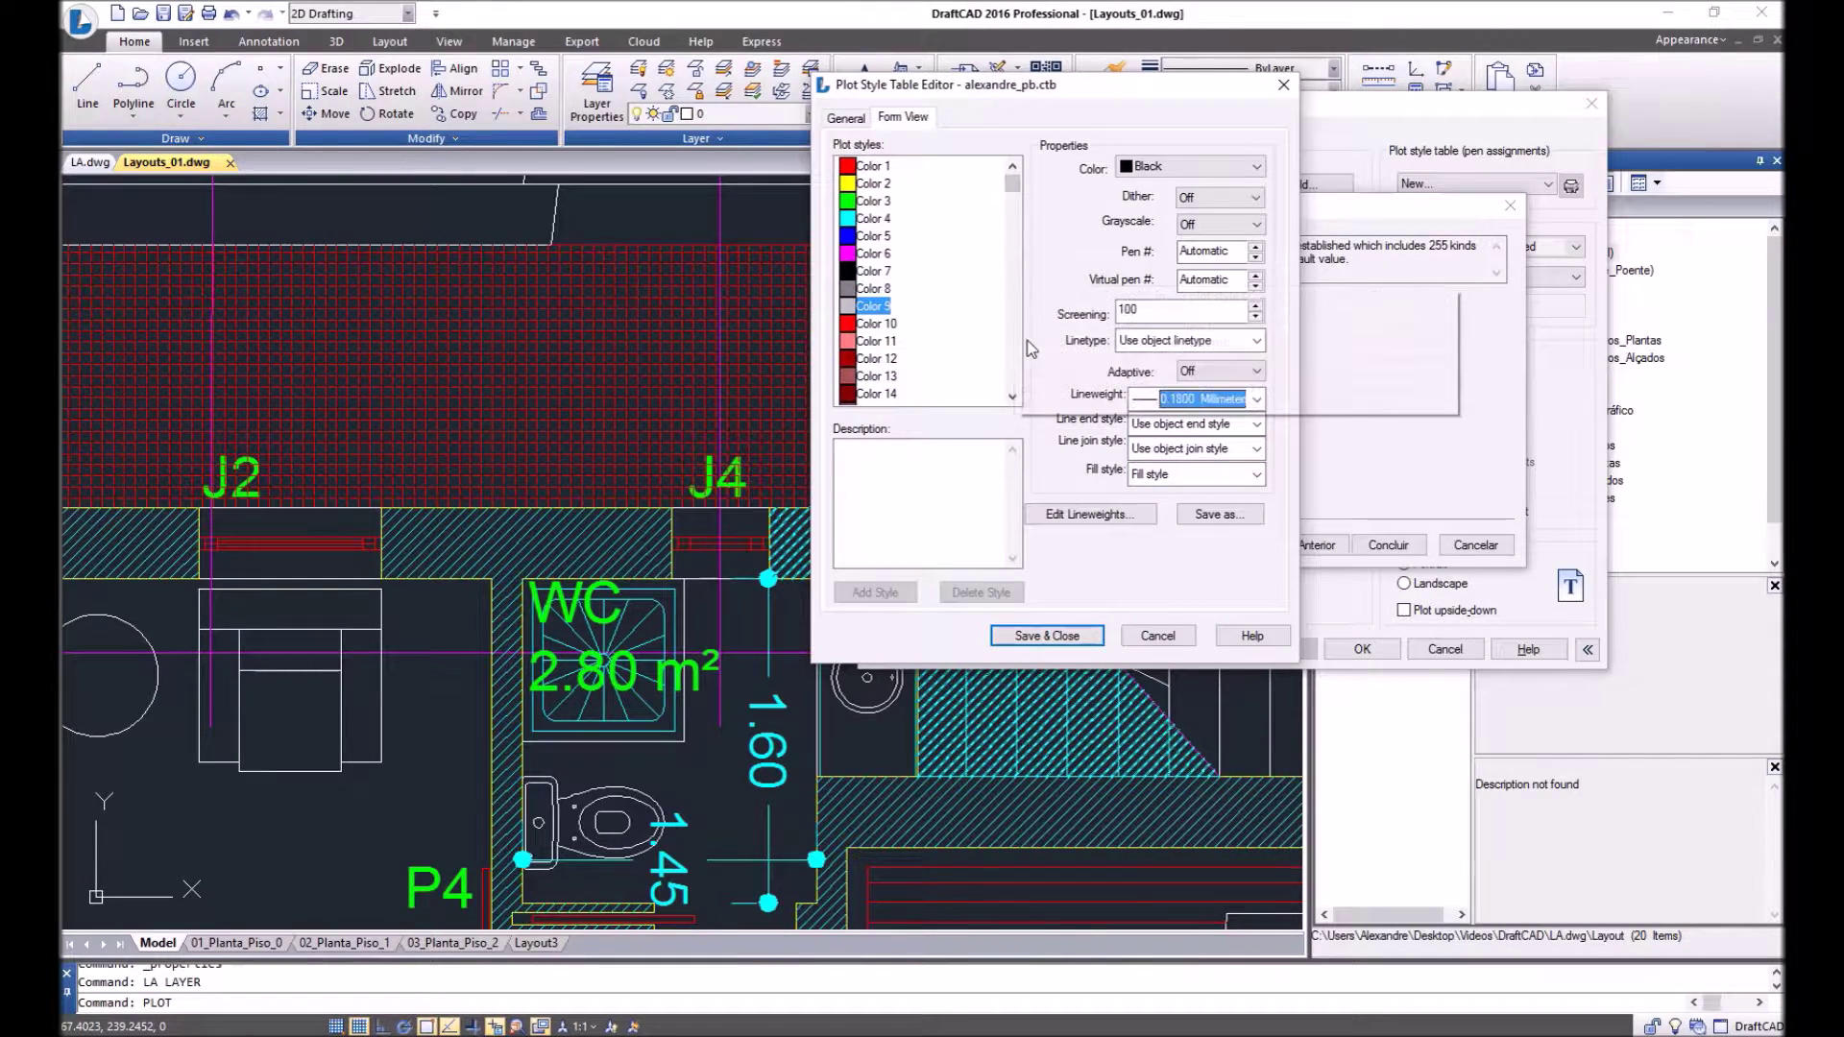
Step: Review the properties of plot styles Color 8, Color 9 and Color 1, including the Grayscale options for Color 1
click(874, 289)
click(876, 167)
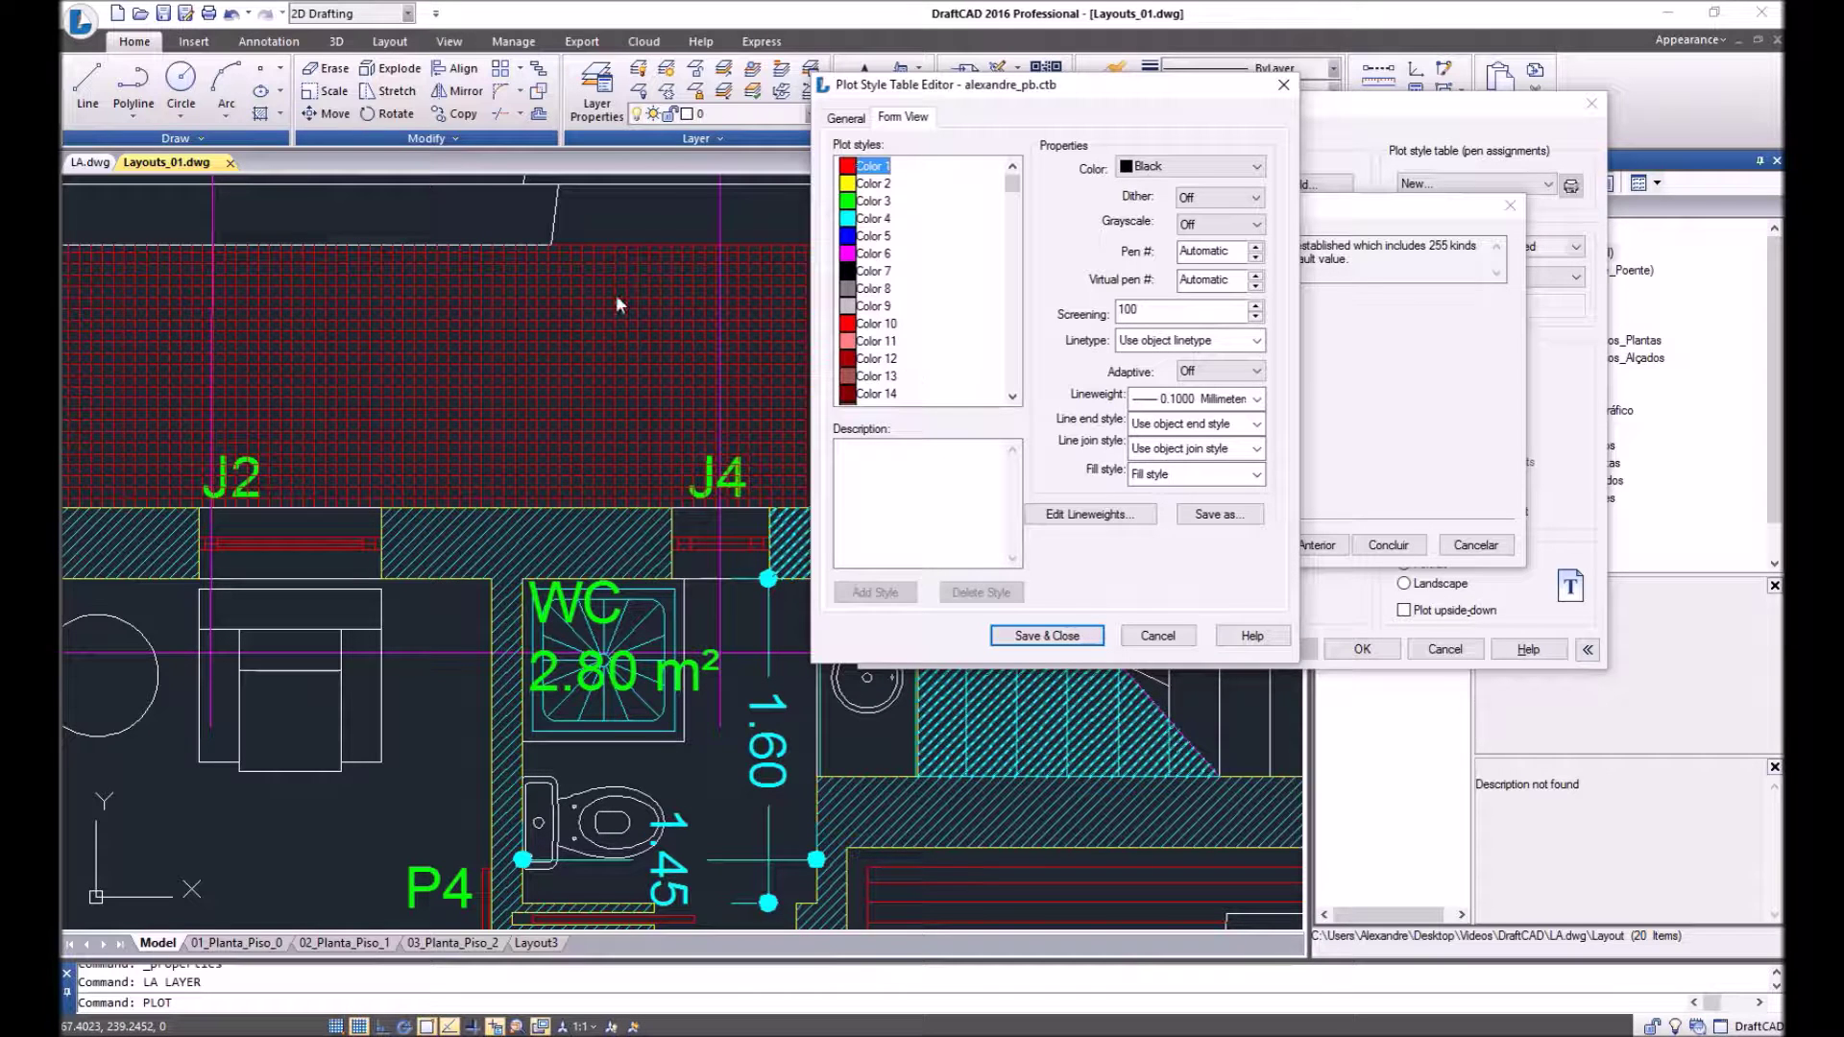
click(874, 306)
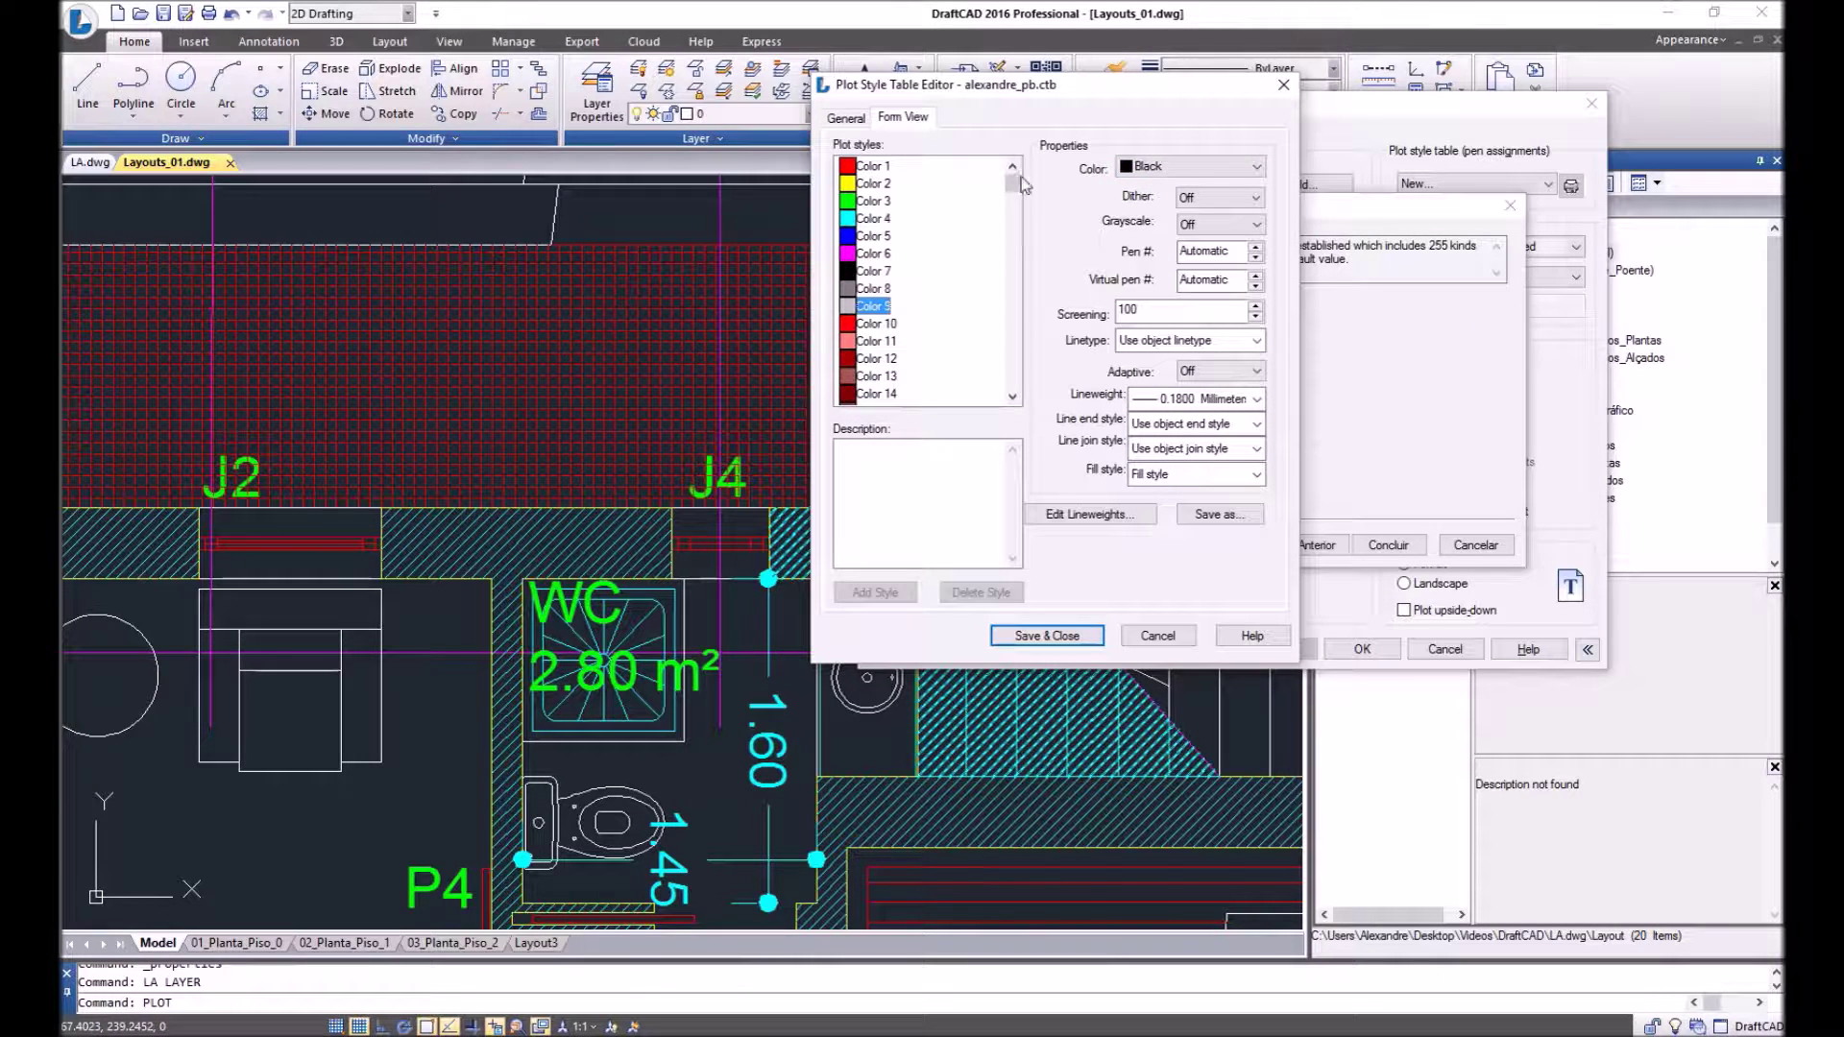
click(874, 166)
click(1218, 224)
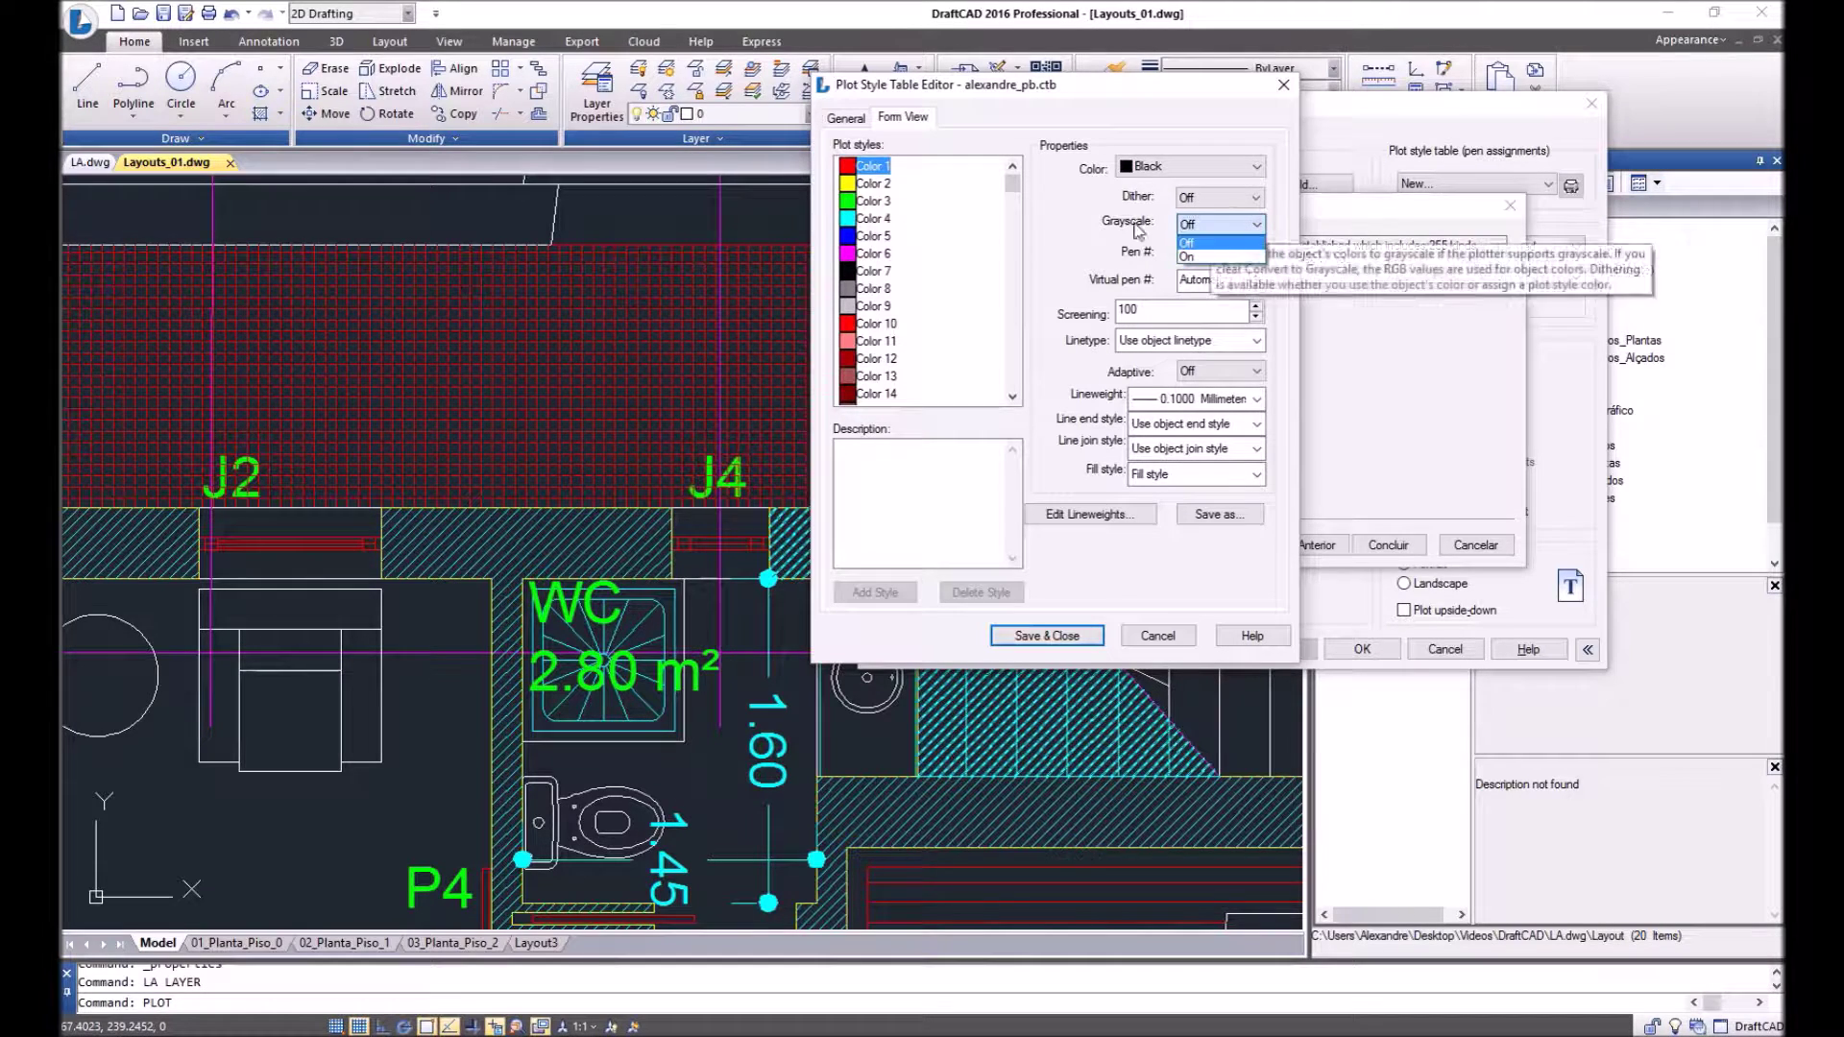
click(1116, 228)
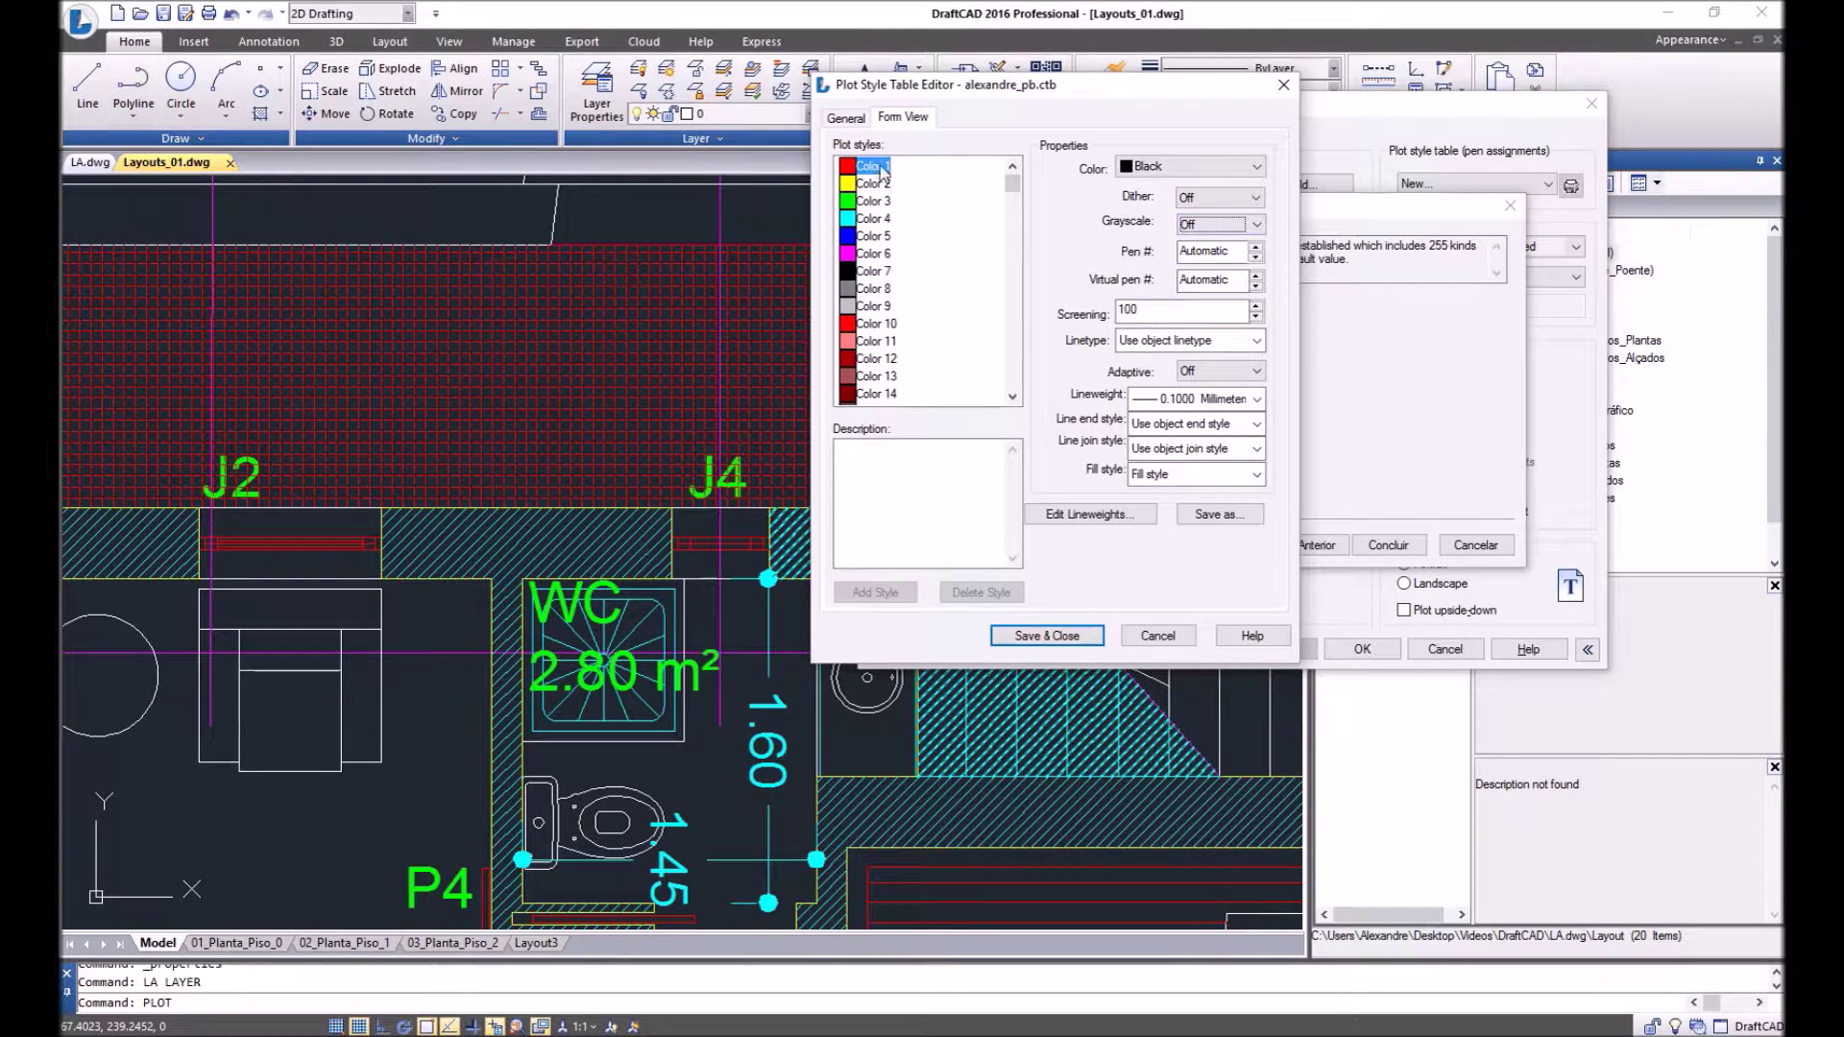
mouse_move(874, 171)
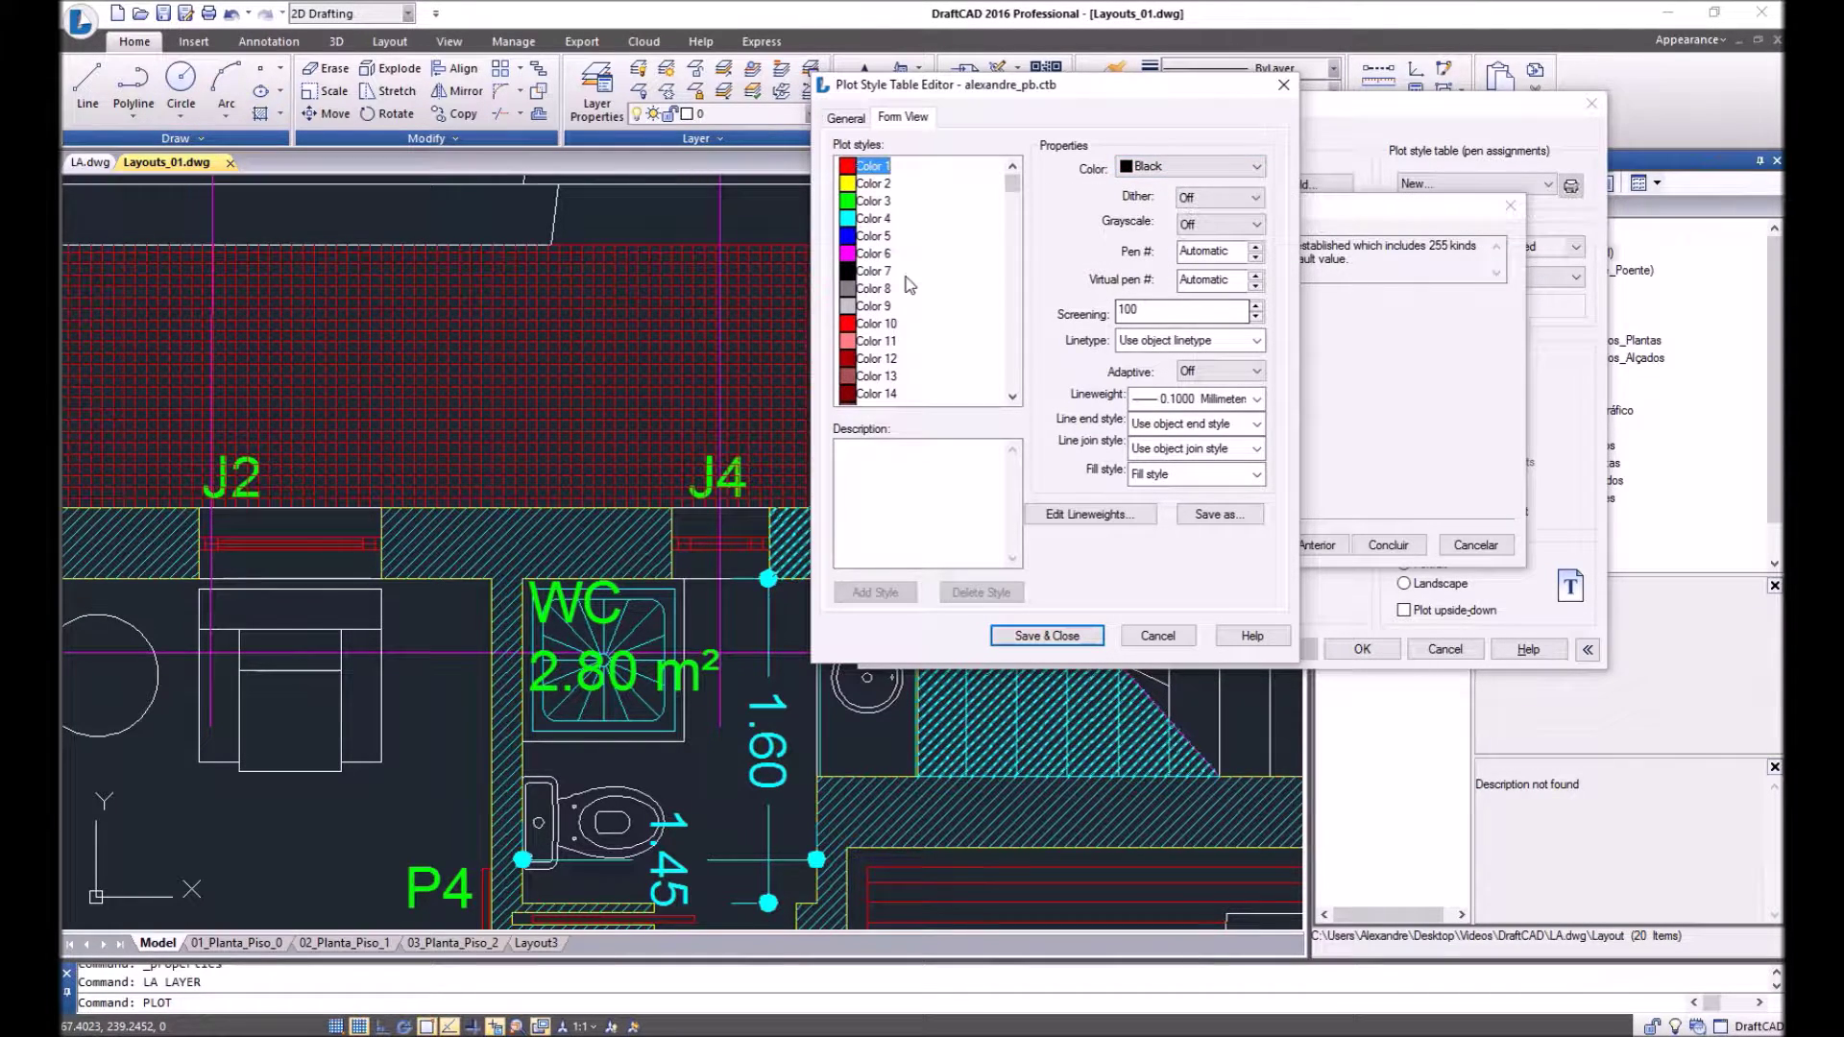
Step: Examine the Grayscale options and the Screening setting of plot style Color 10
click(872, 324)
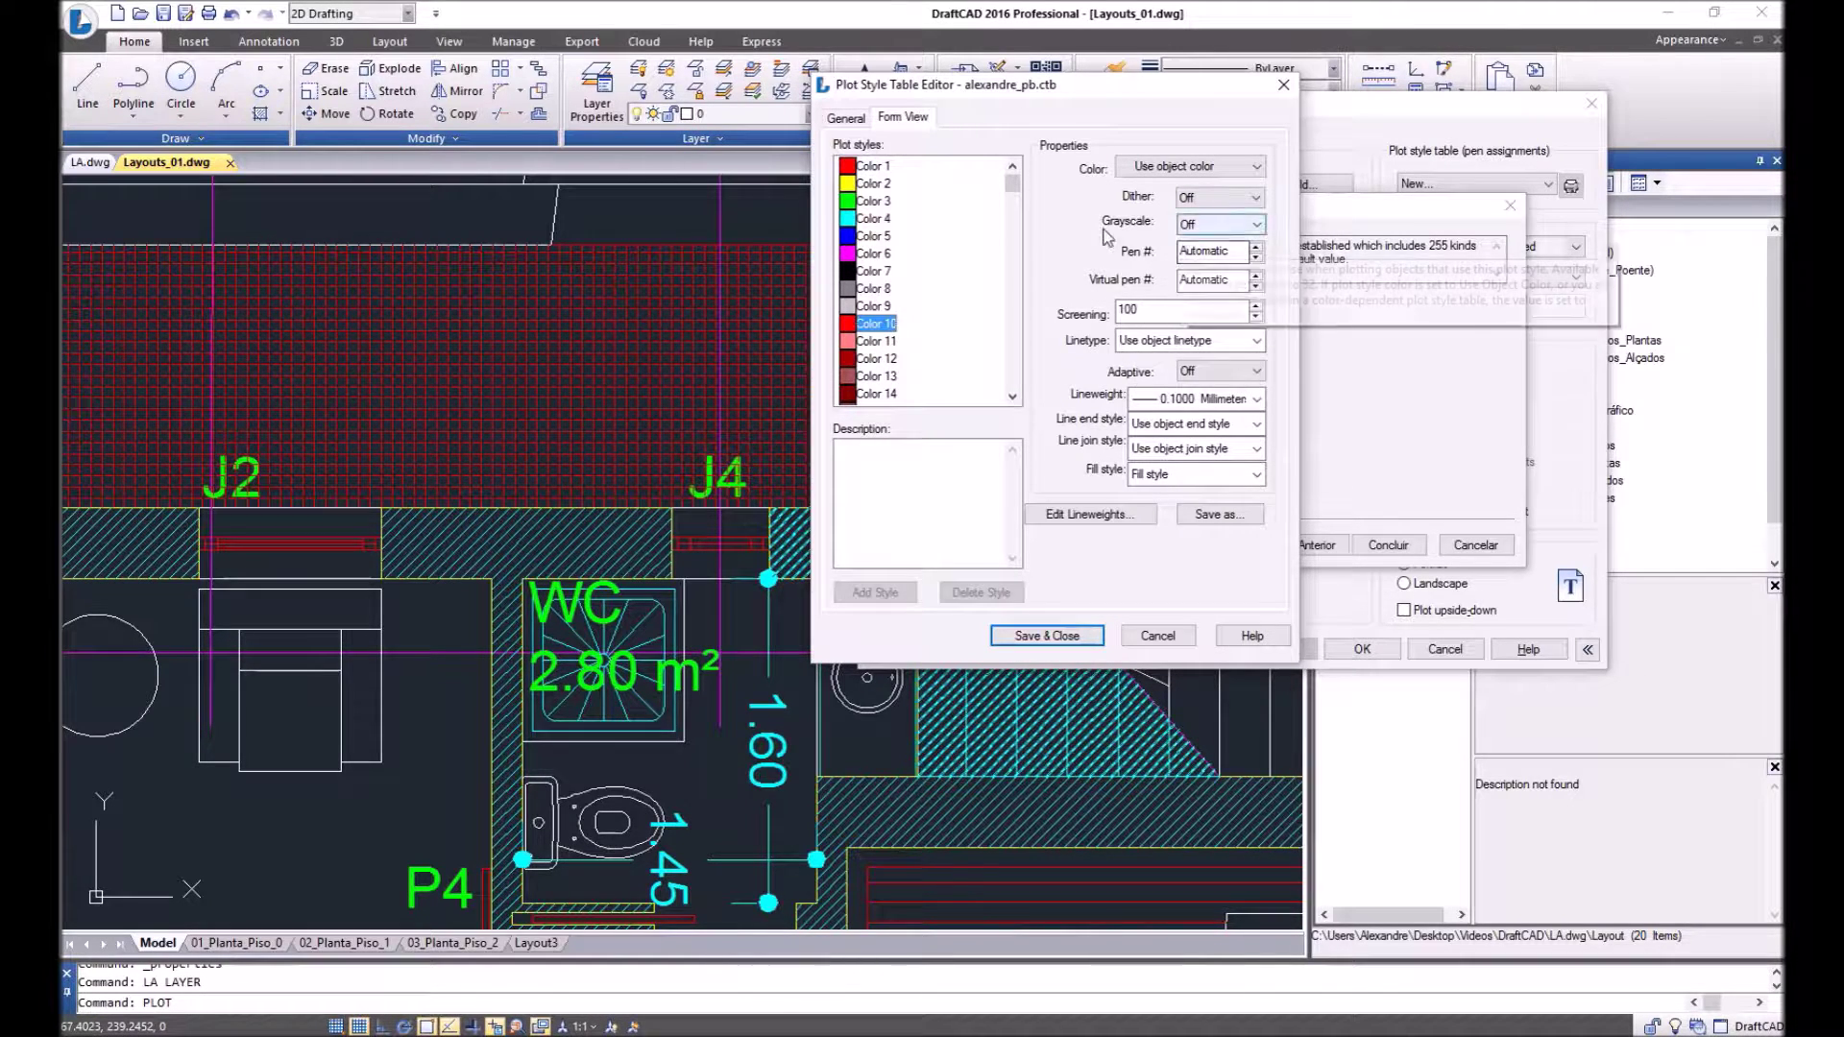
click(1212, 224)
click(1200, 239)
click(1205, 224)
click(1212, 254)
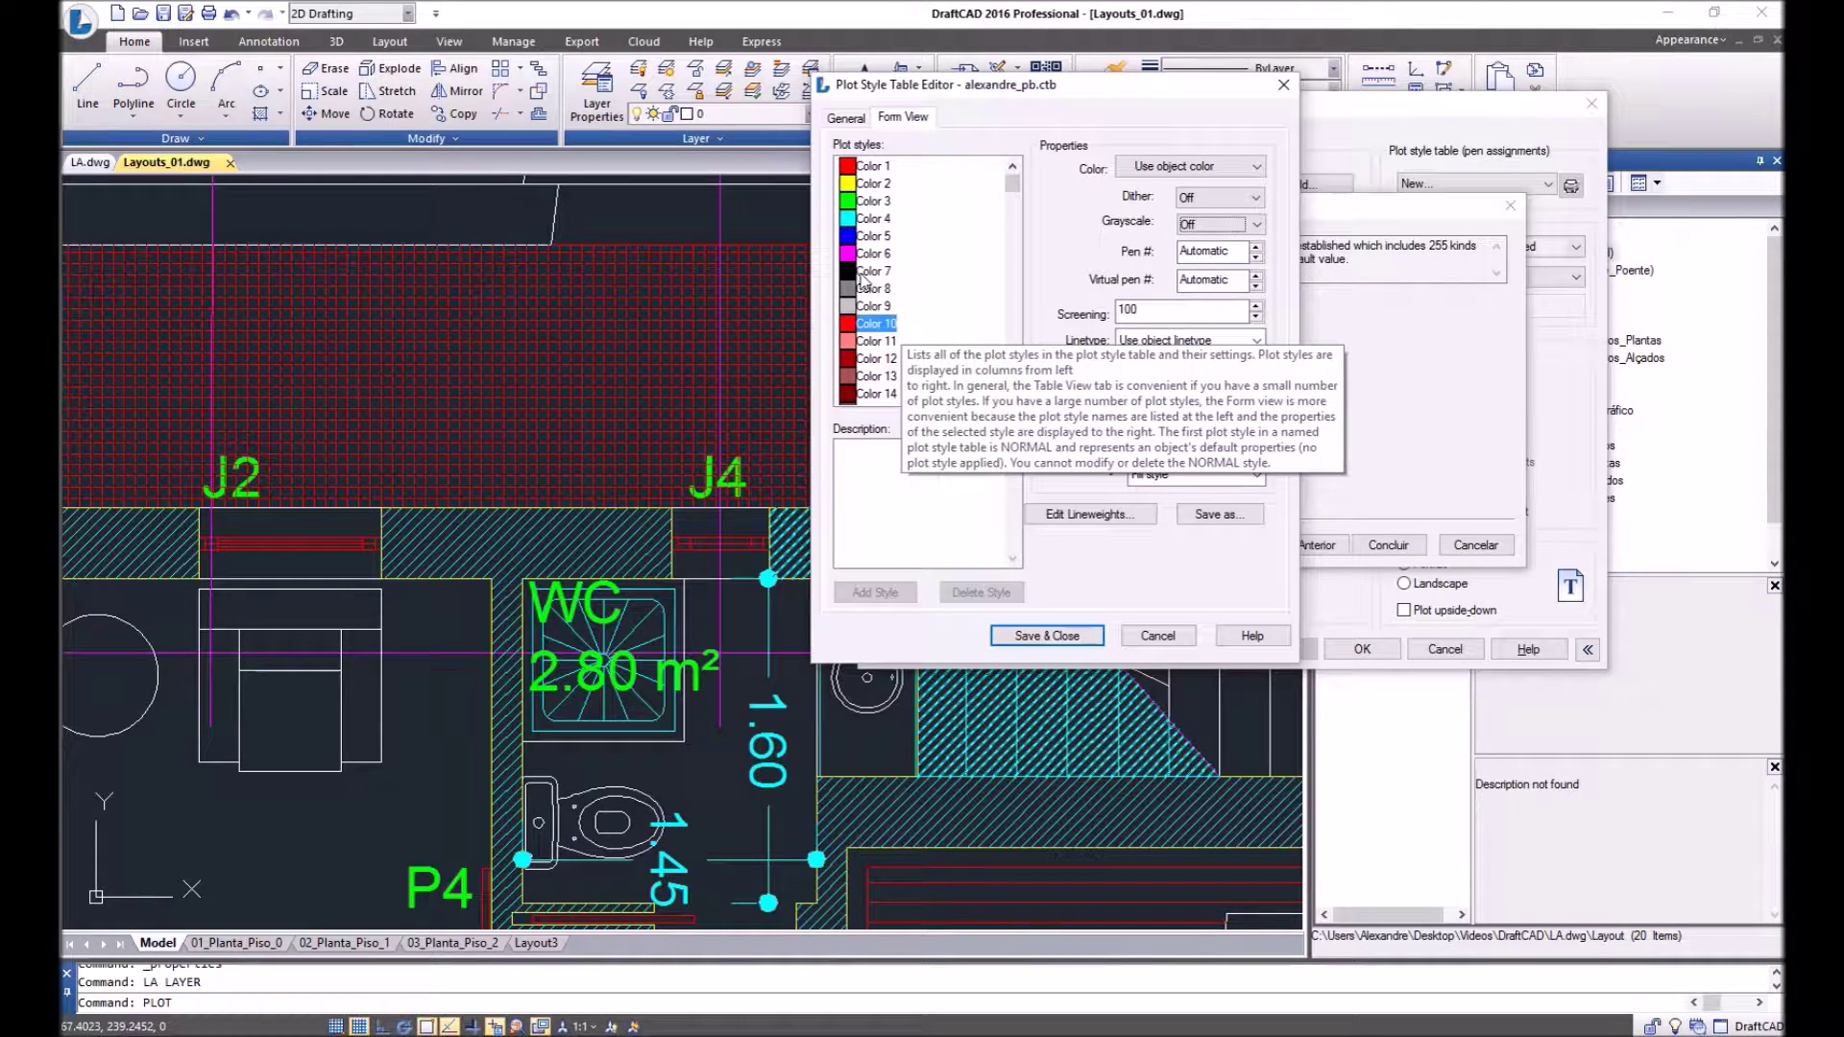
click(879, 325)
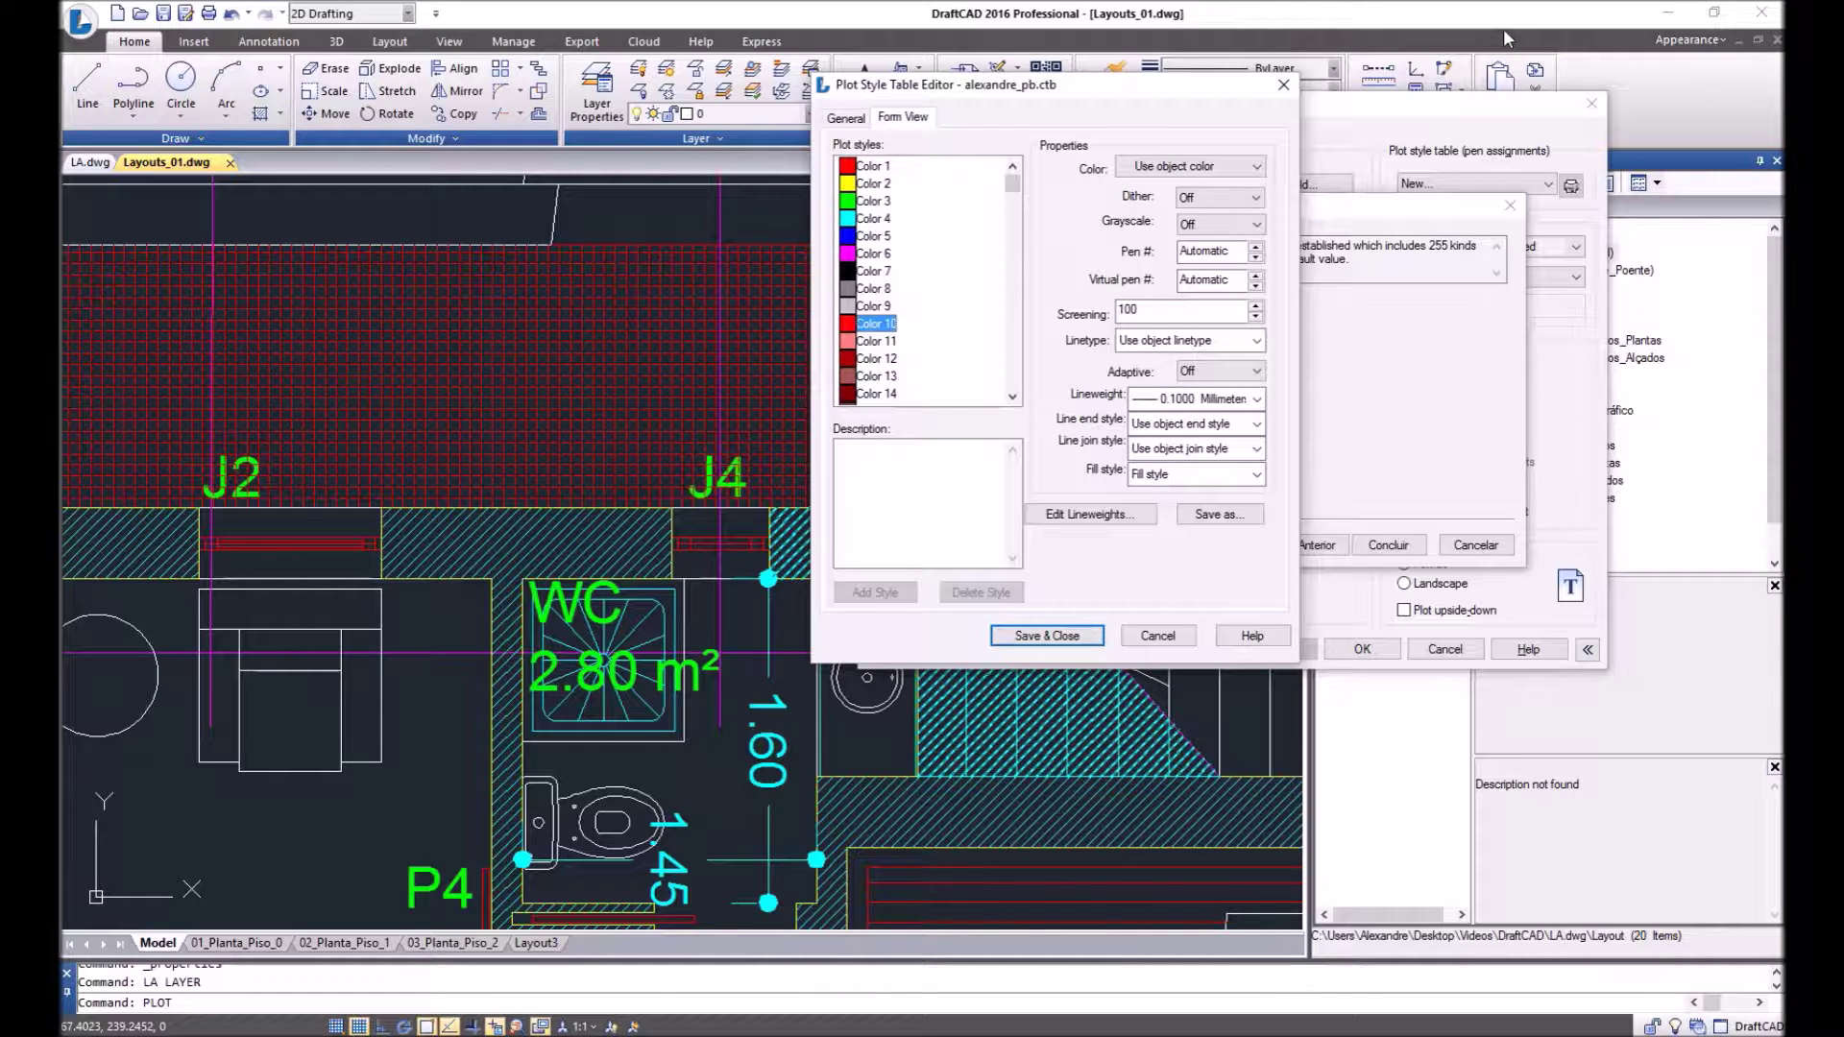
double_click(1129, 309)
Step: Save the plot style table edits and finish the wizard with the new table used in the current drawing
click(1049, 636)
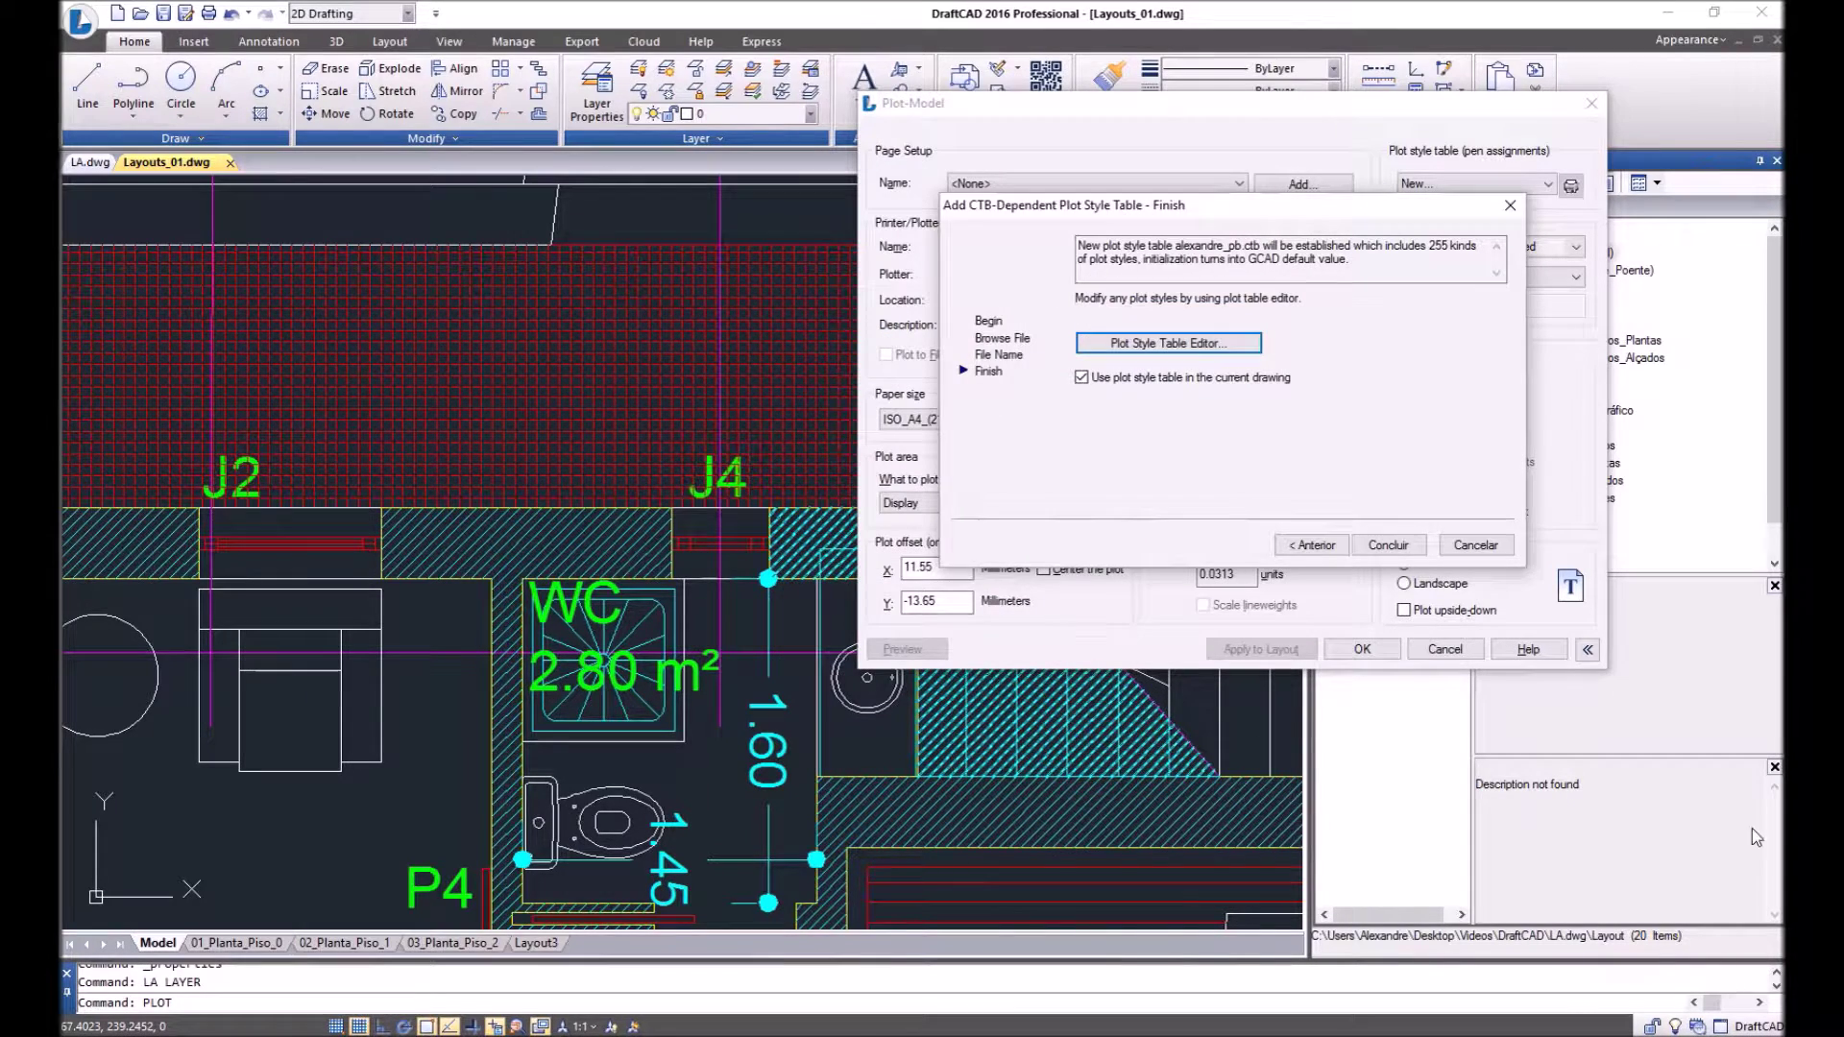
click(1388, 544)
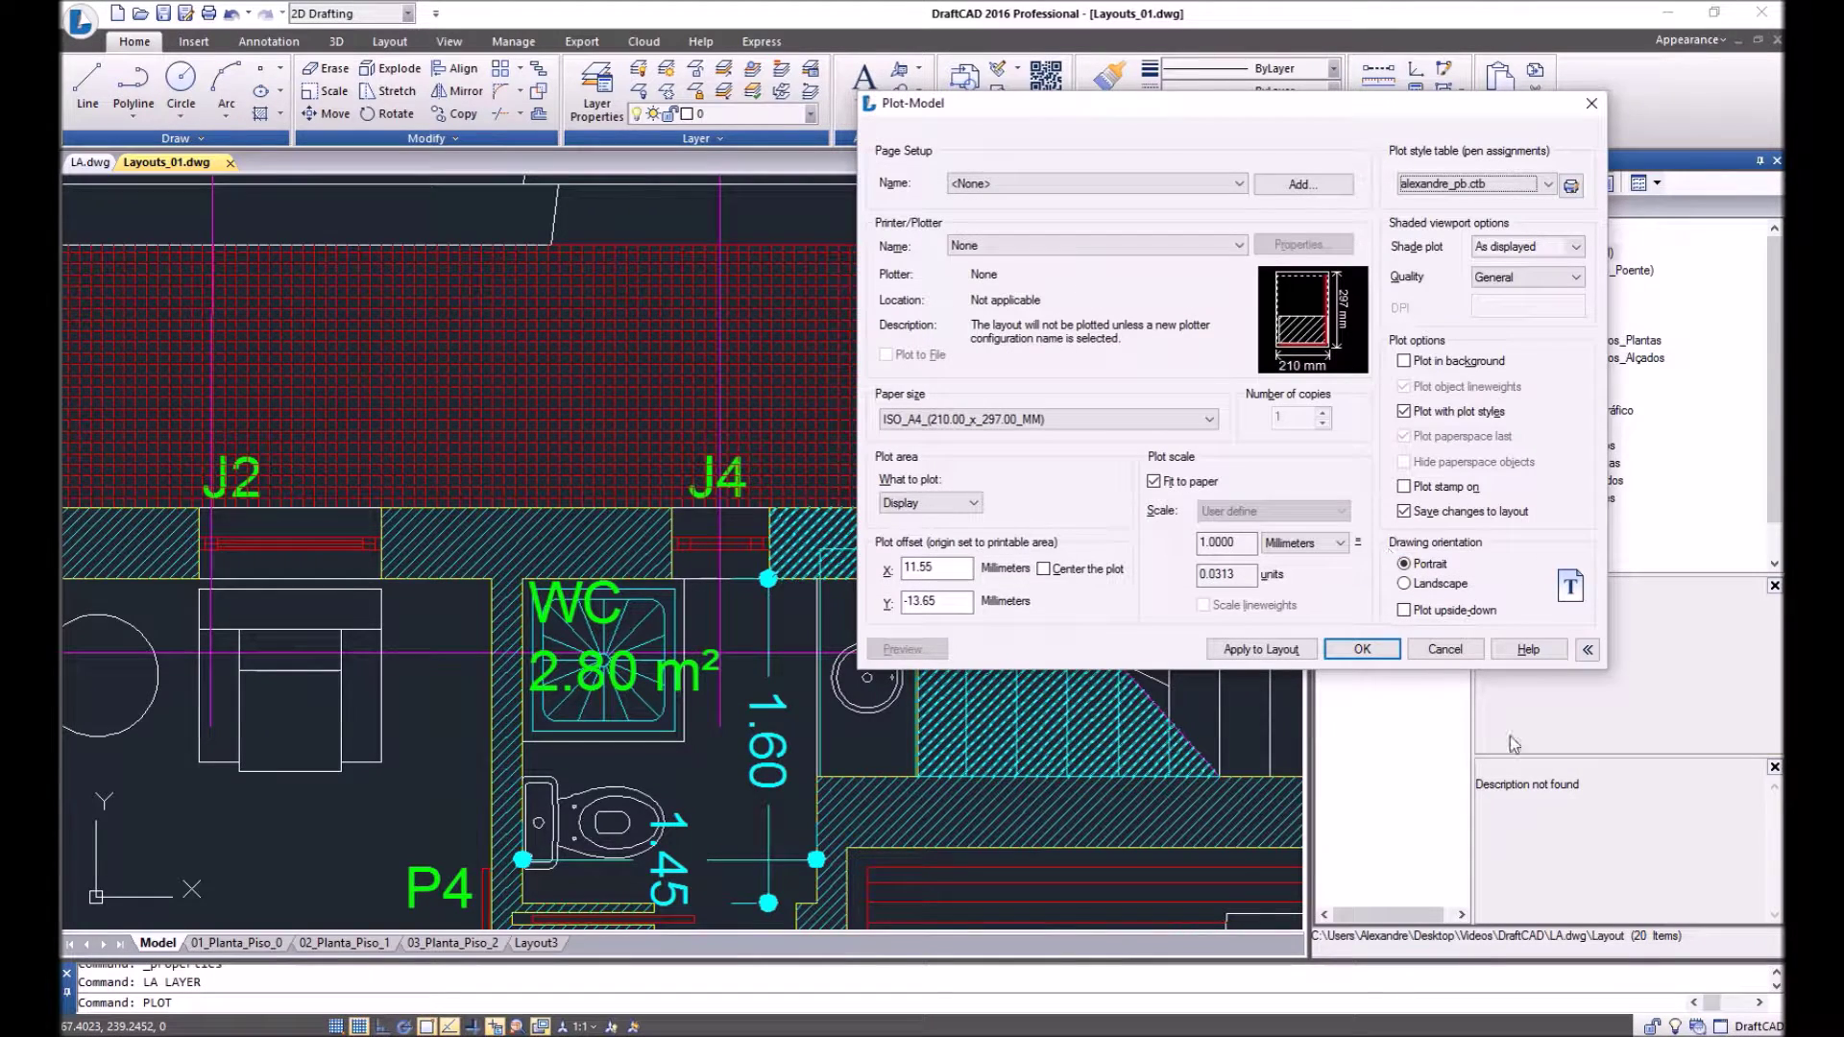
Step: Move the Plot dialog clear of the Design Center and show the list of available plot style tables
click(1457, 185)
click(1457, 187)
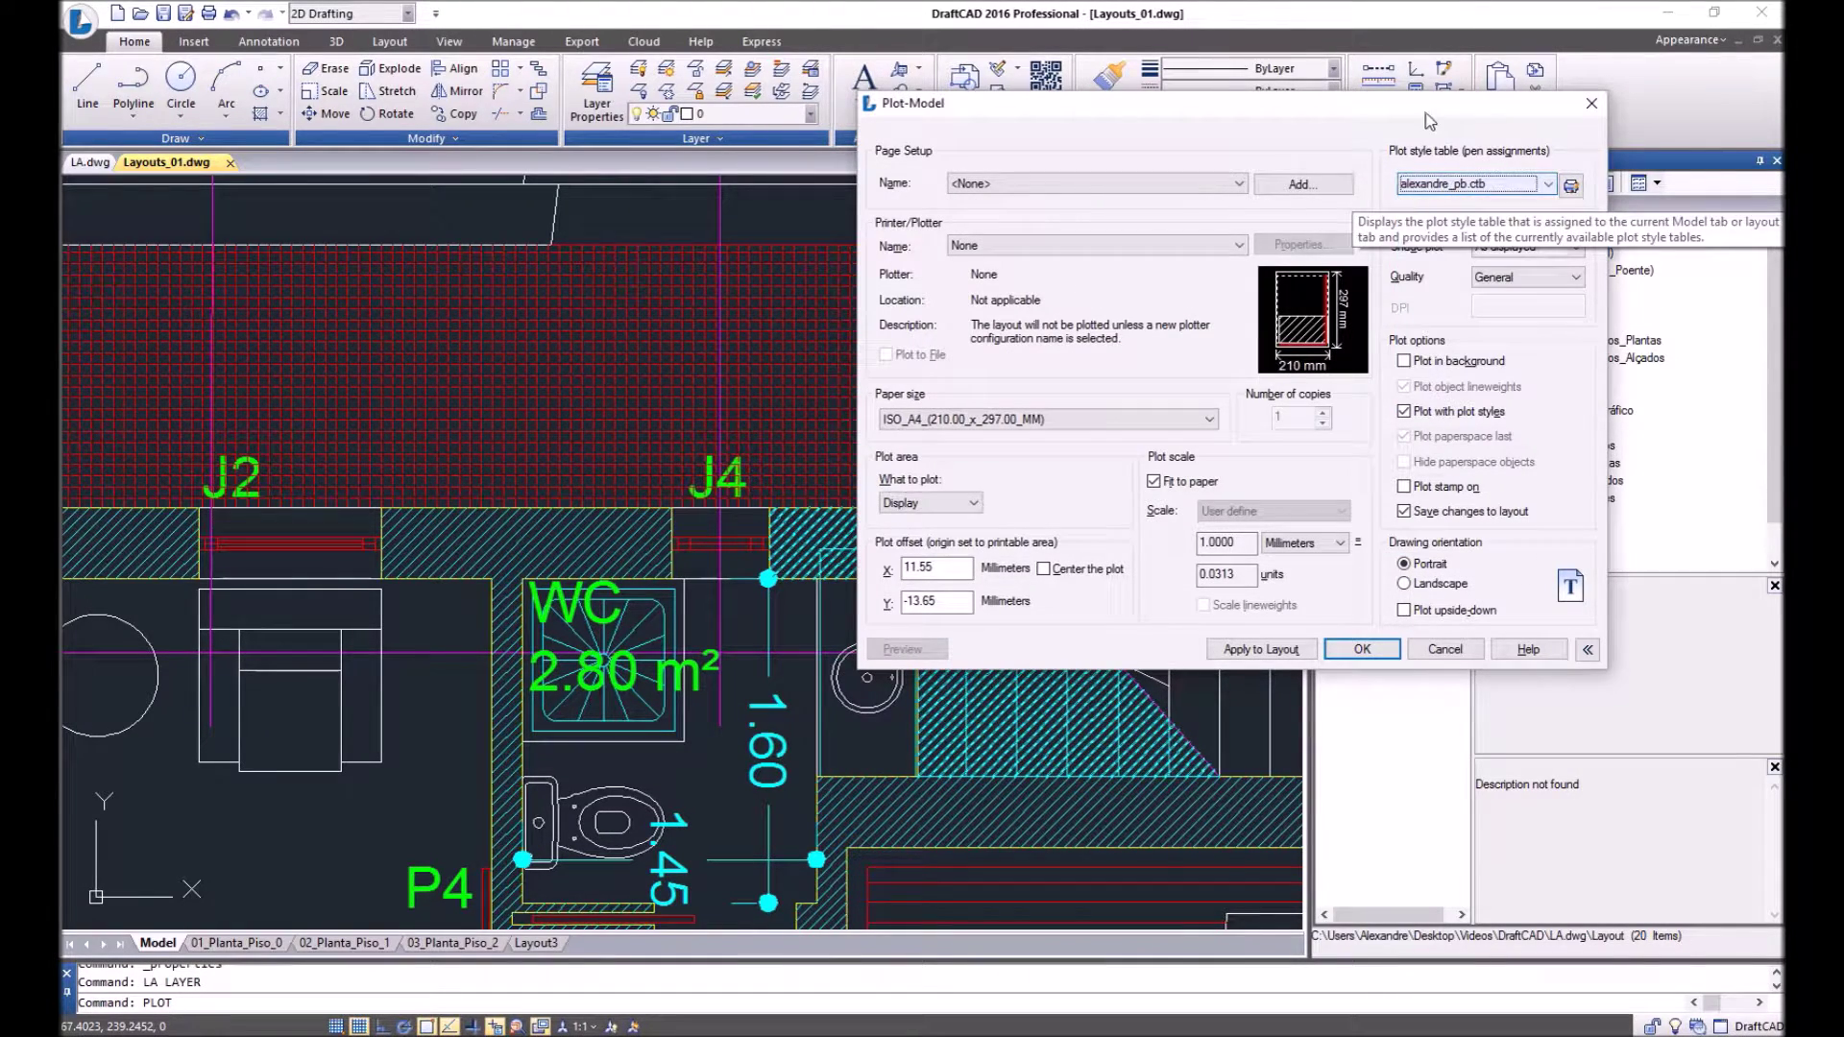
drag(1427, 106, 834, 106)
click(874, 182)
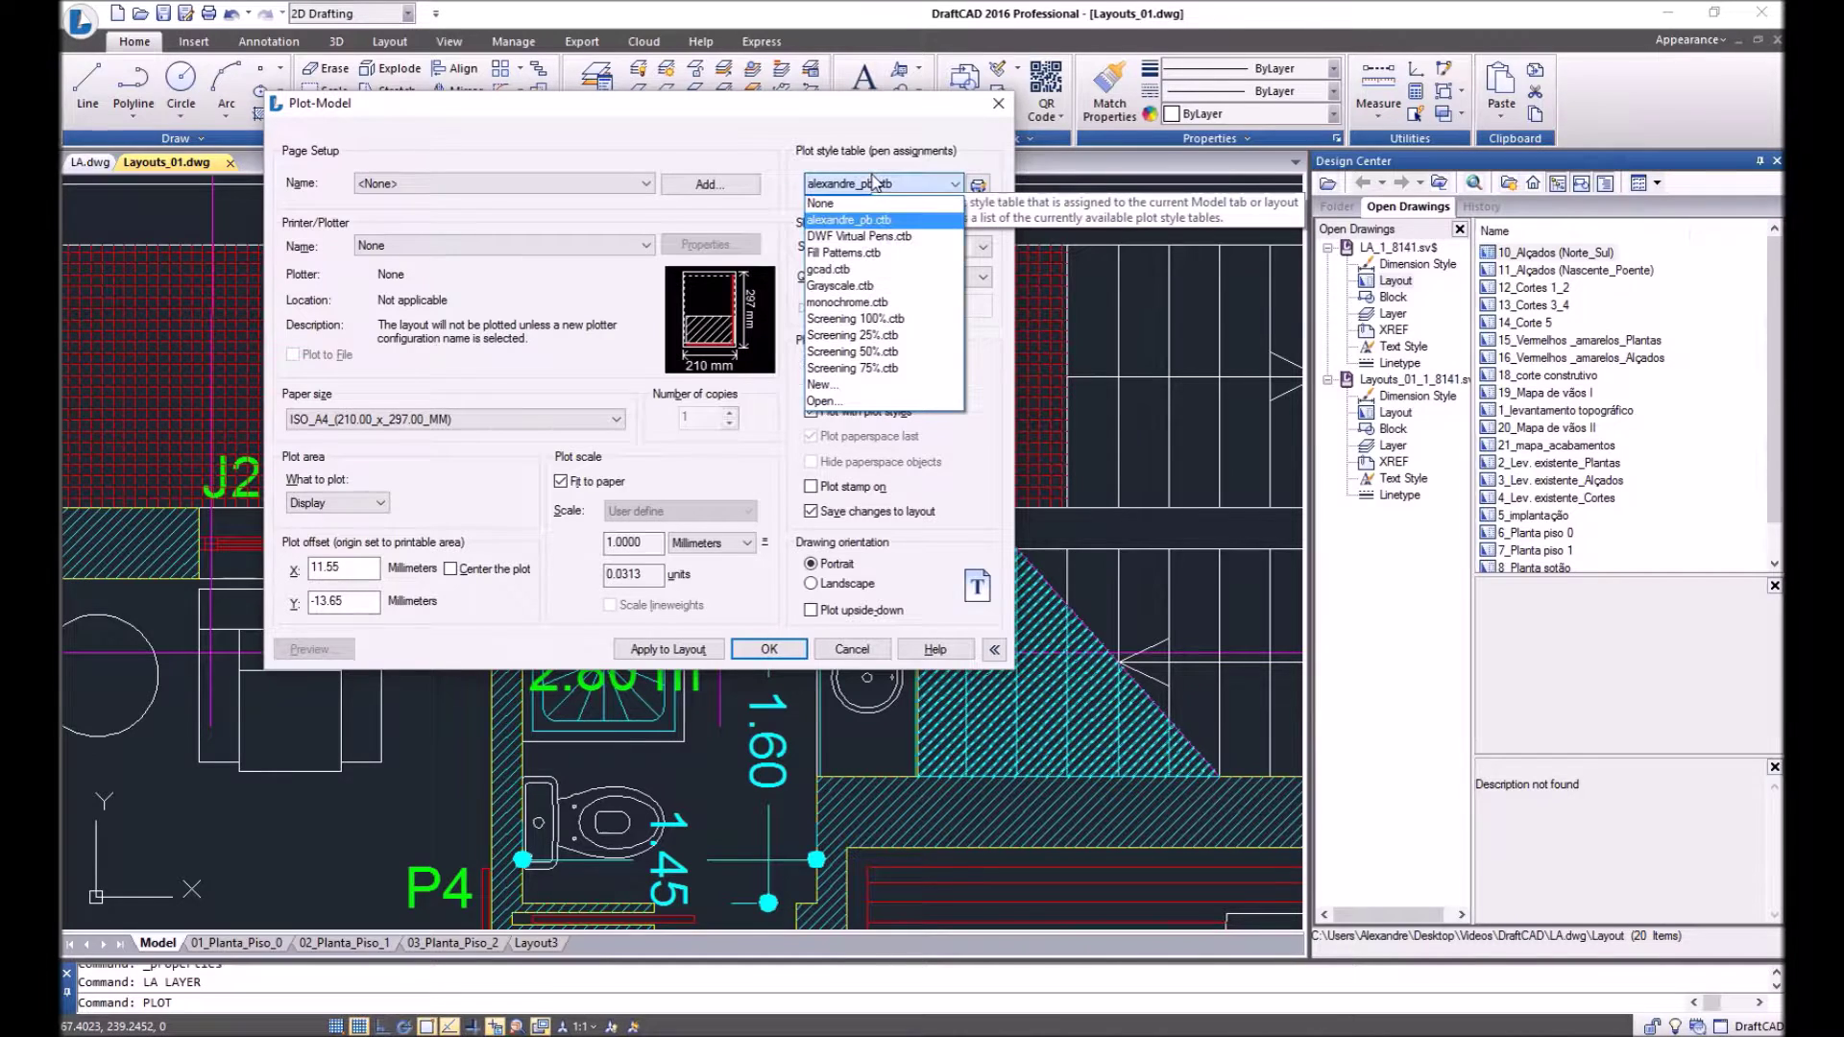
Step: Keep alexandre_pb.ctb as the Model space plot style table, apply the settings to the layout and close the Plot dialog without plotting
click(874, 182)
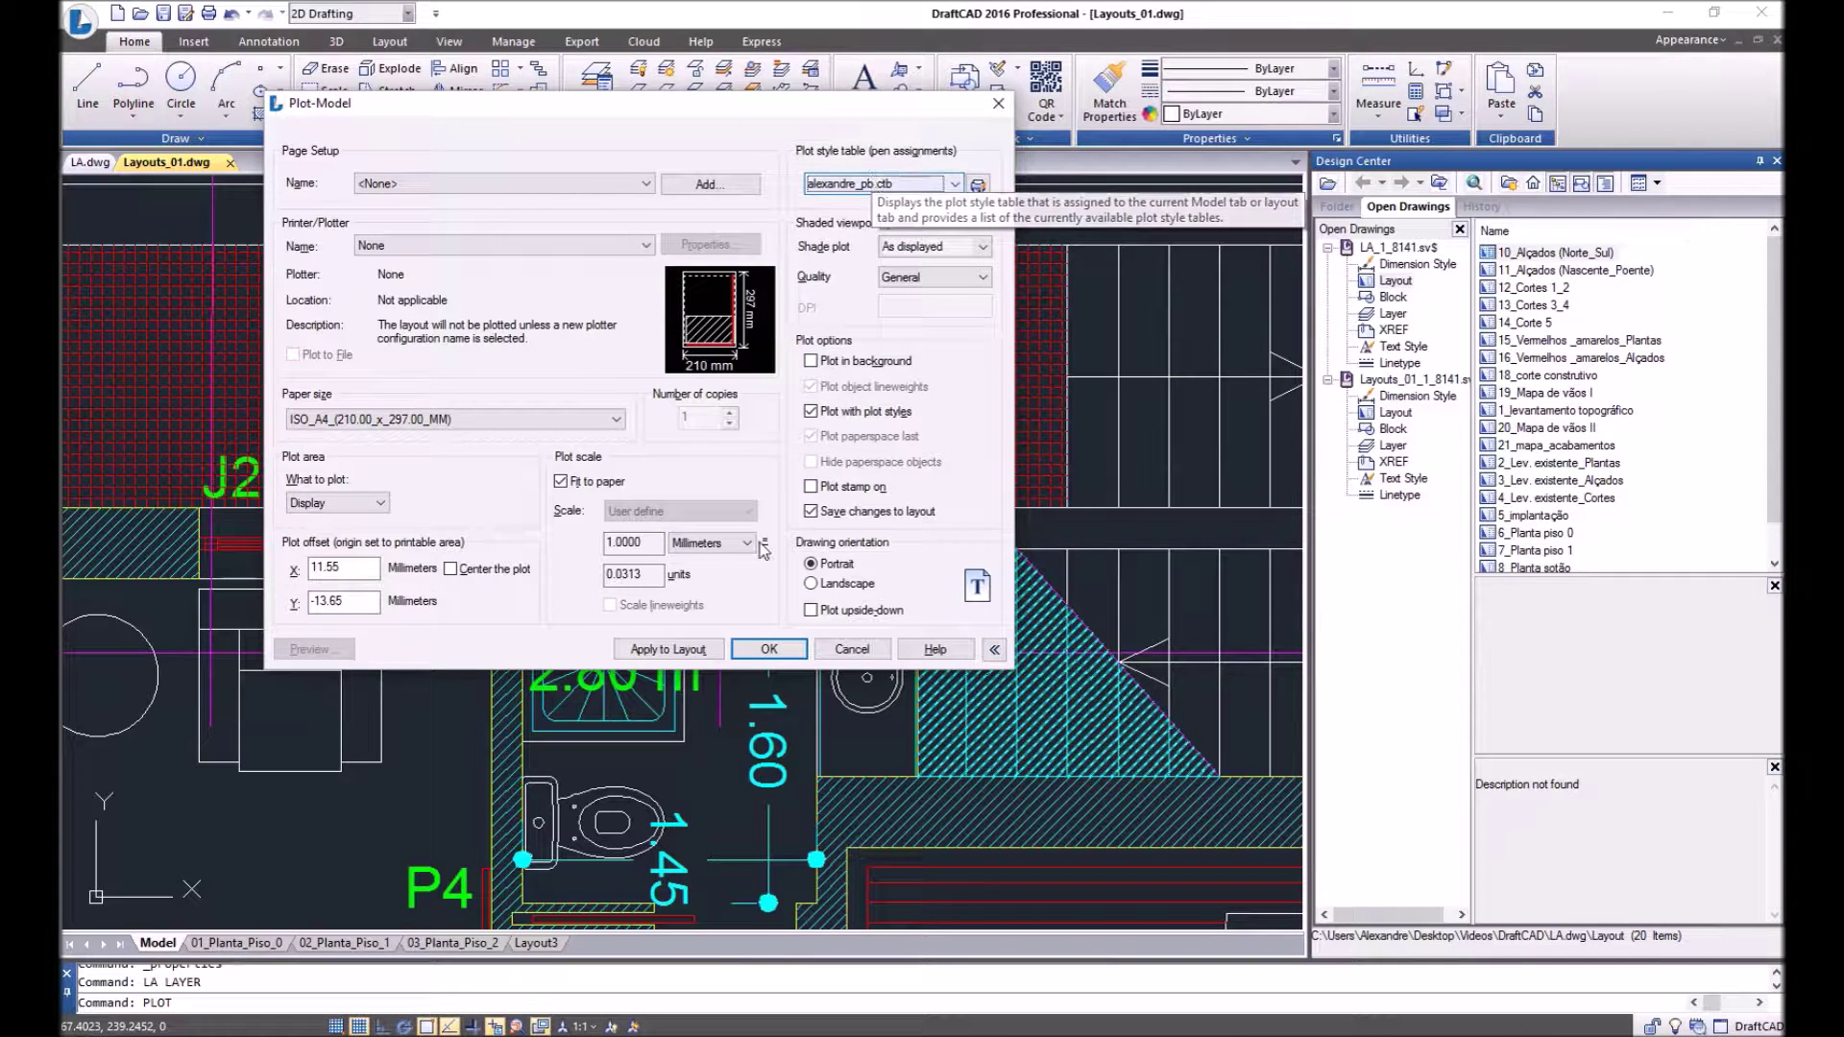
click(669, 649)
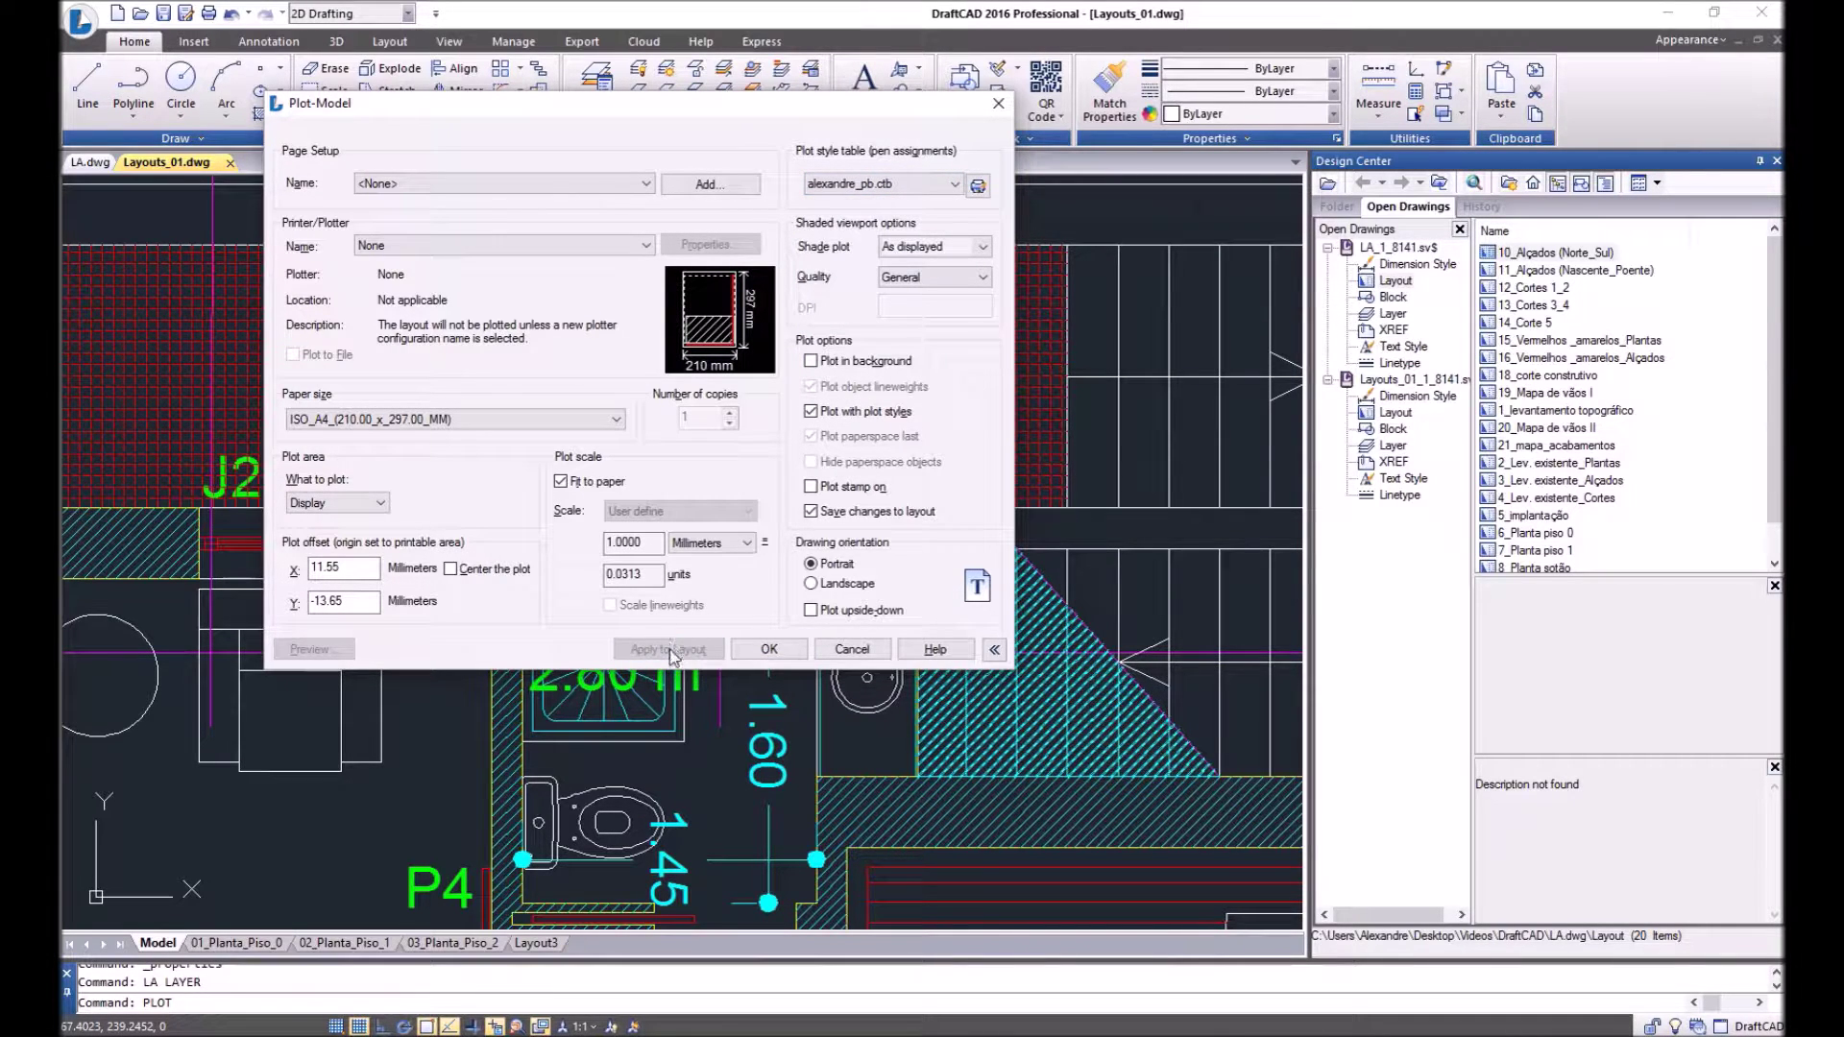
click(852, 650)
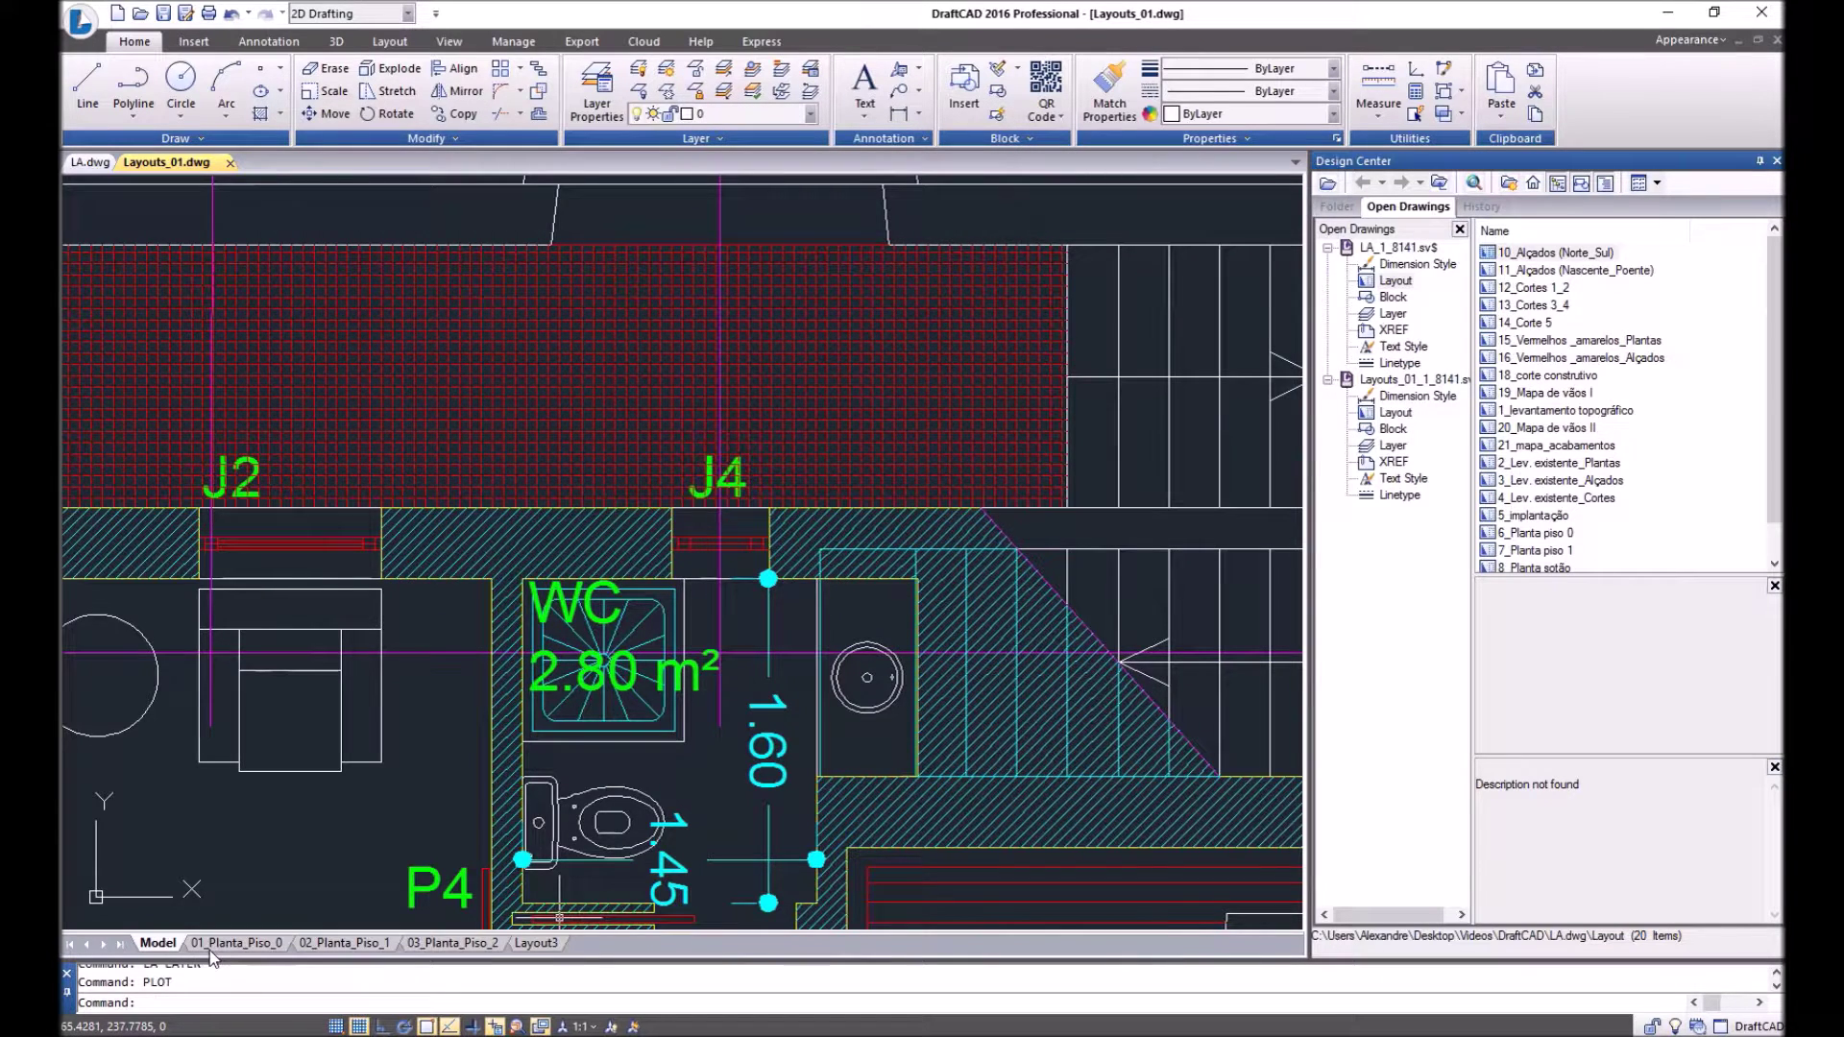
Step: Assign plot style table alexandre_pb.ctb to layout 01_Planta_Piso_0, apply it to the layout and leave the plot settings without plotting
click(238, 944)
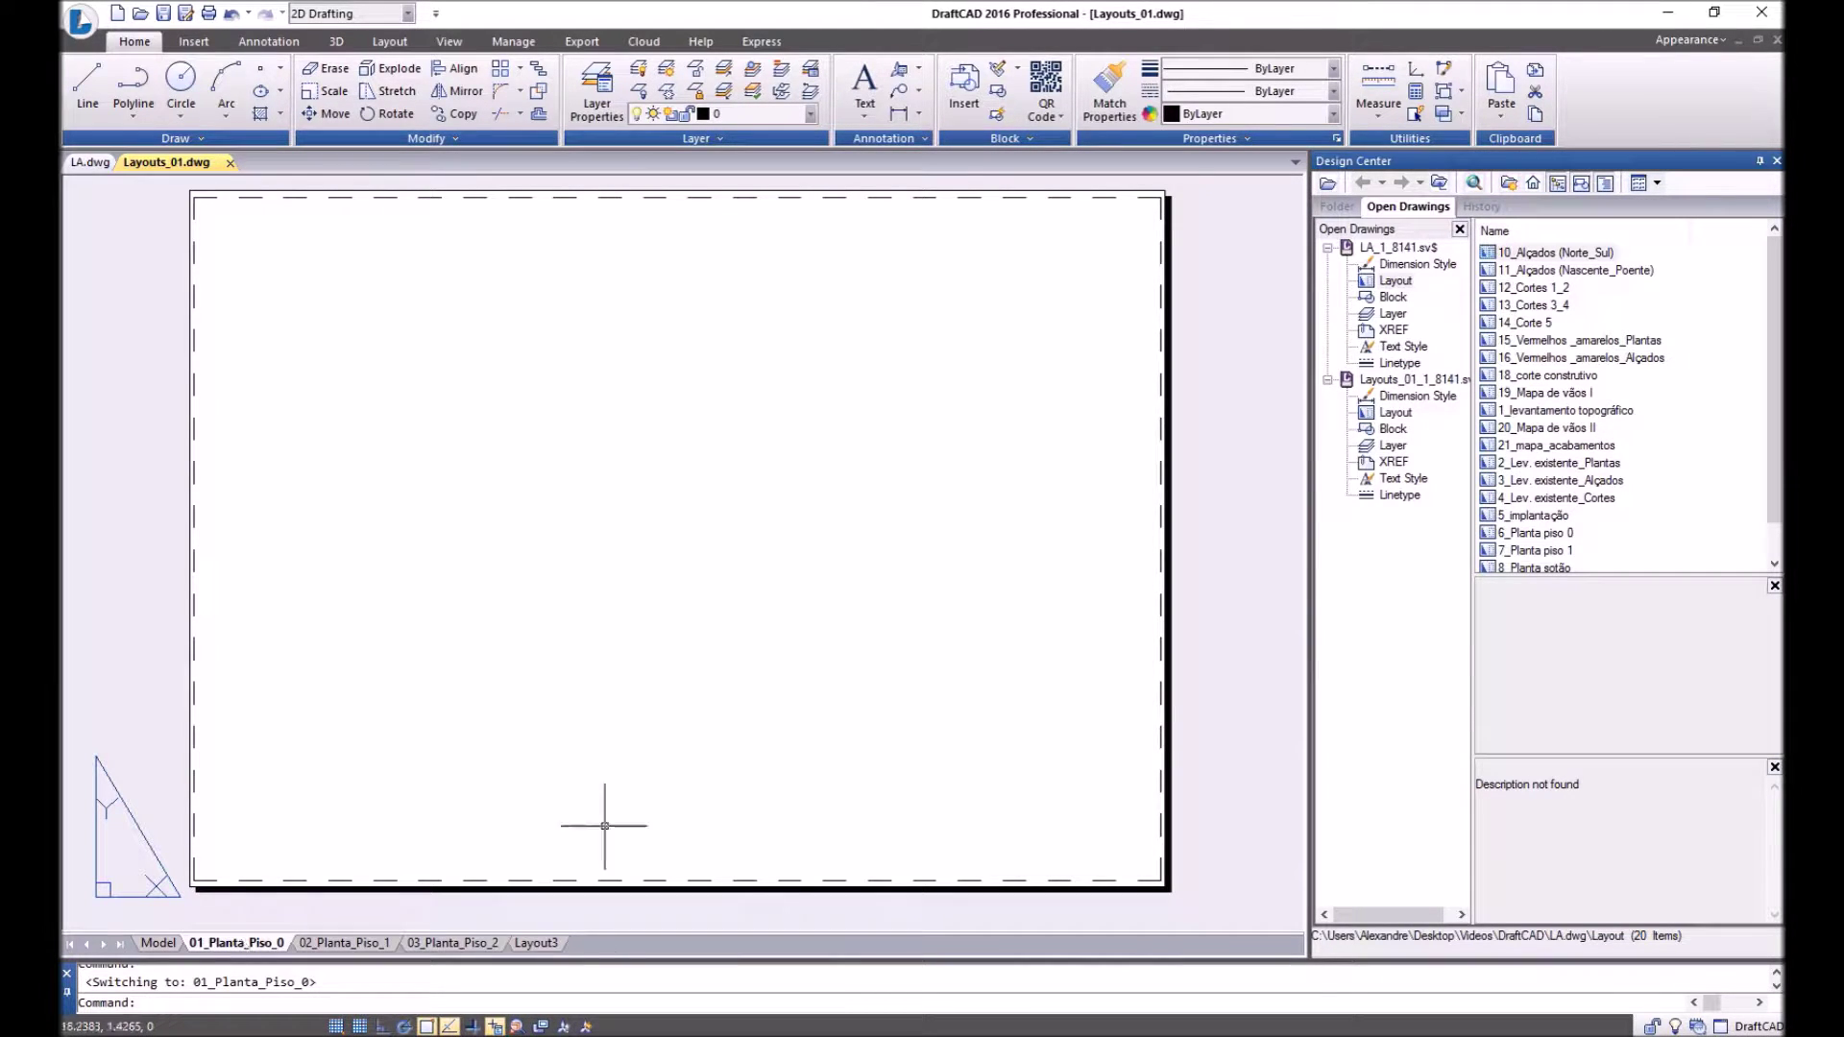
text(plot)
key(Return)
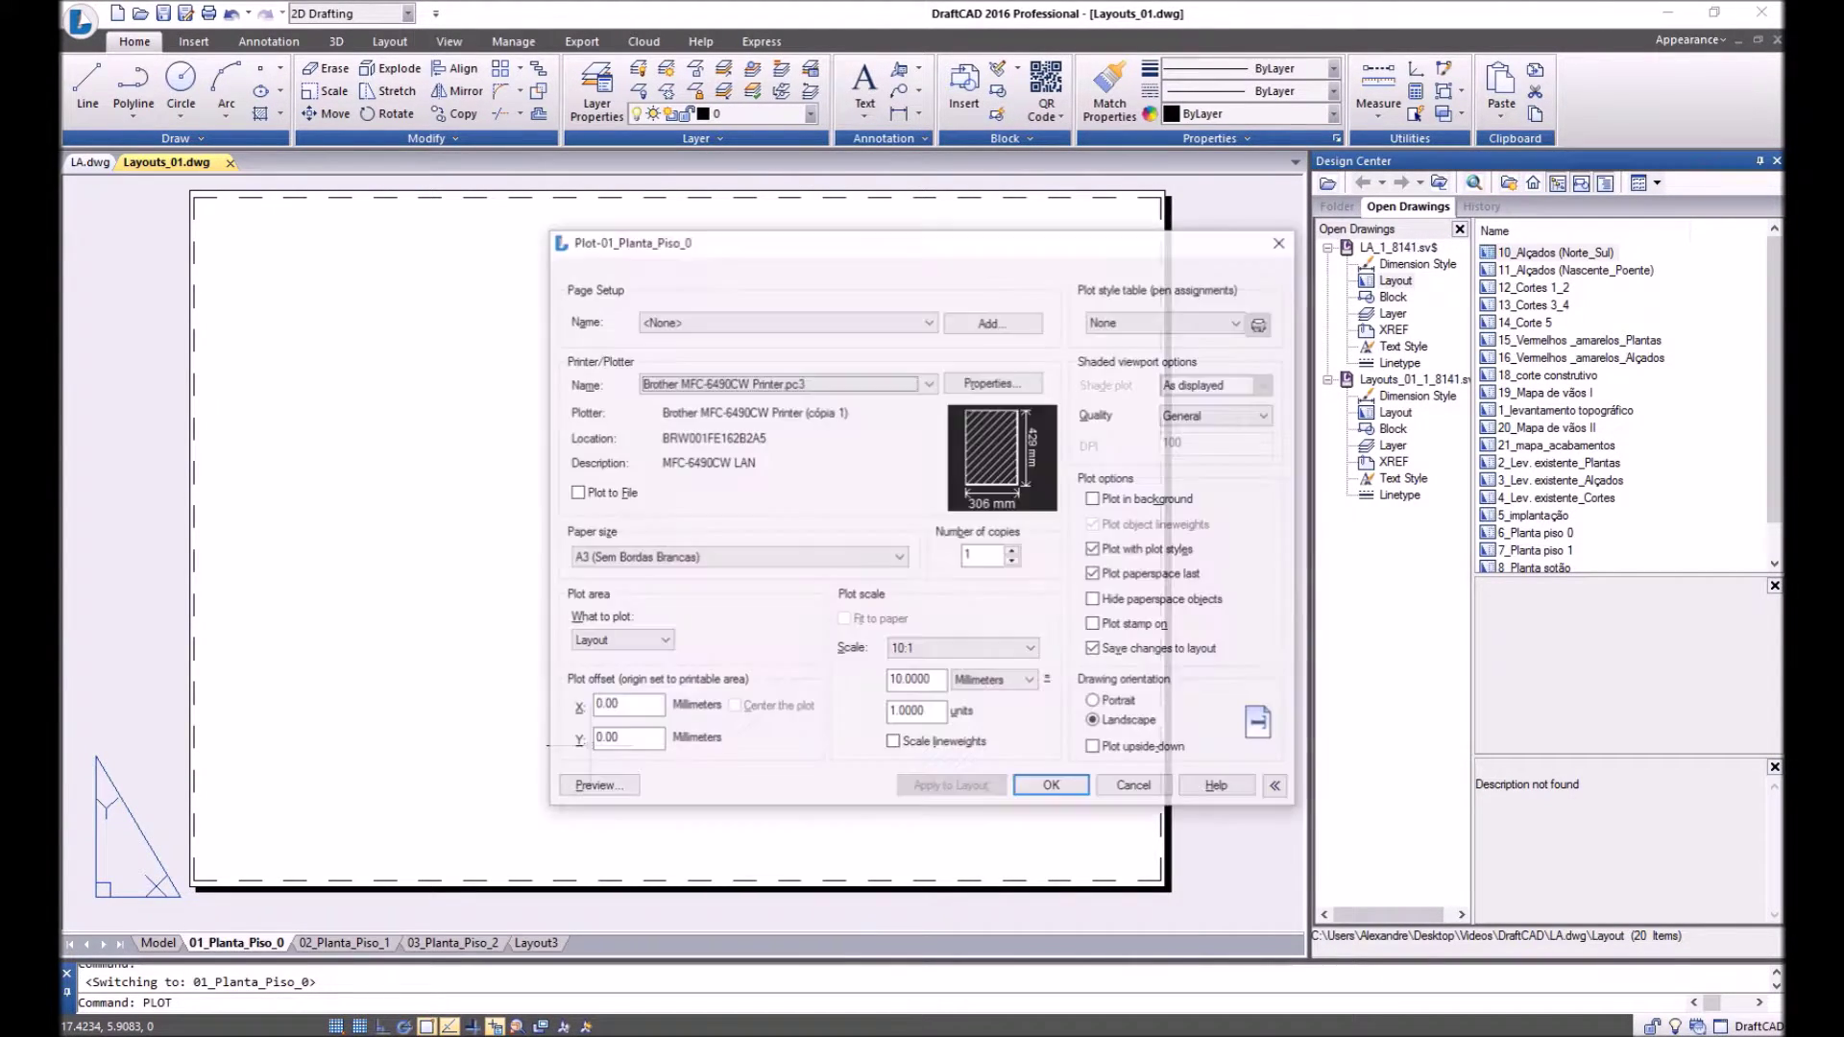
drag(976, 258, 600, 128)
click(765, 194)
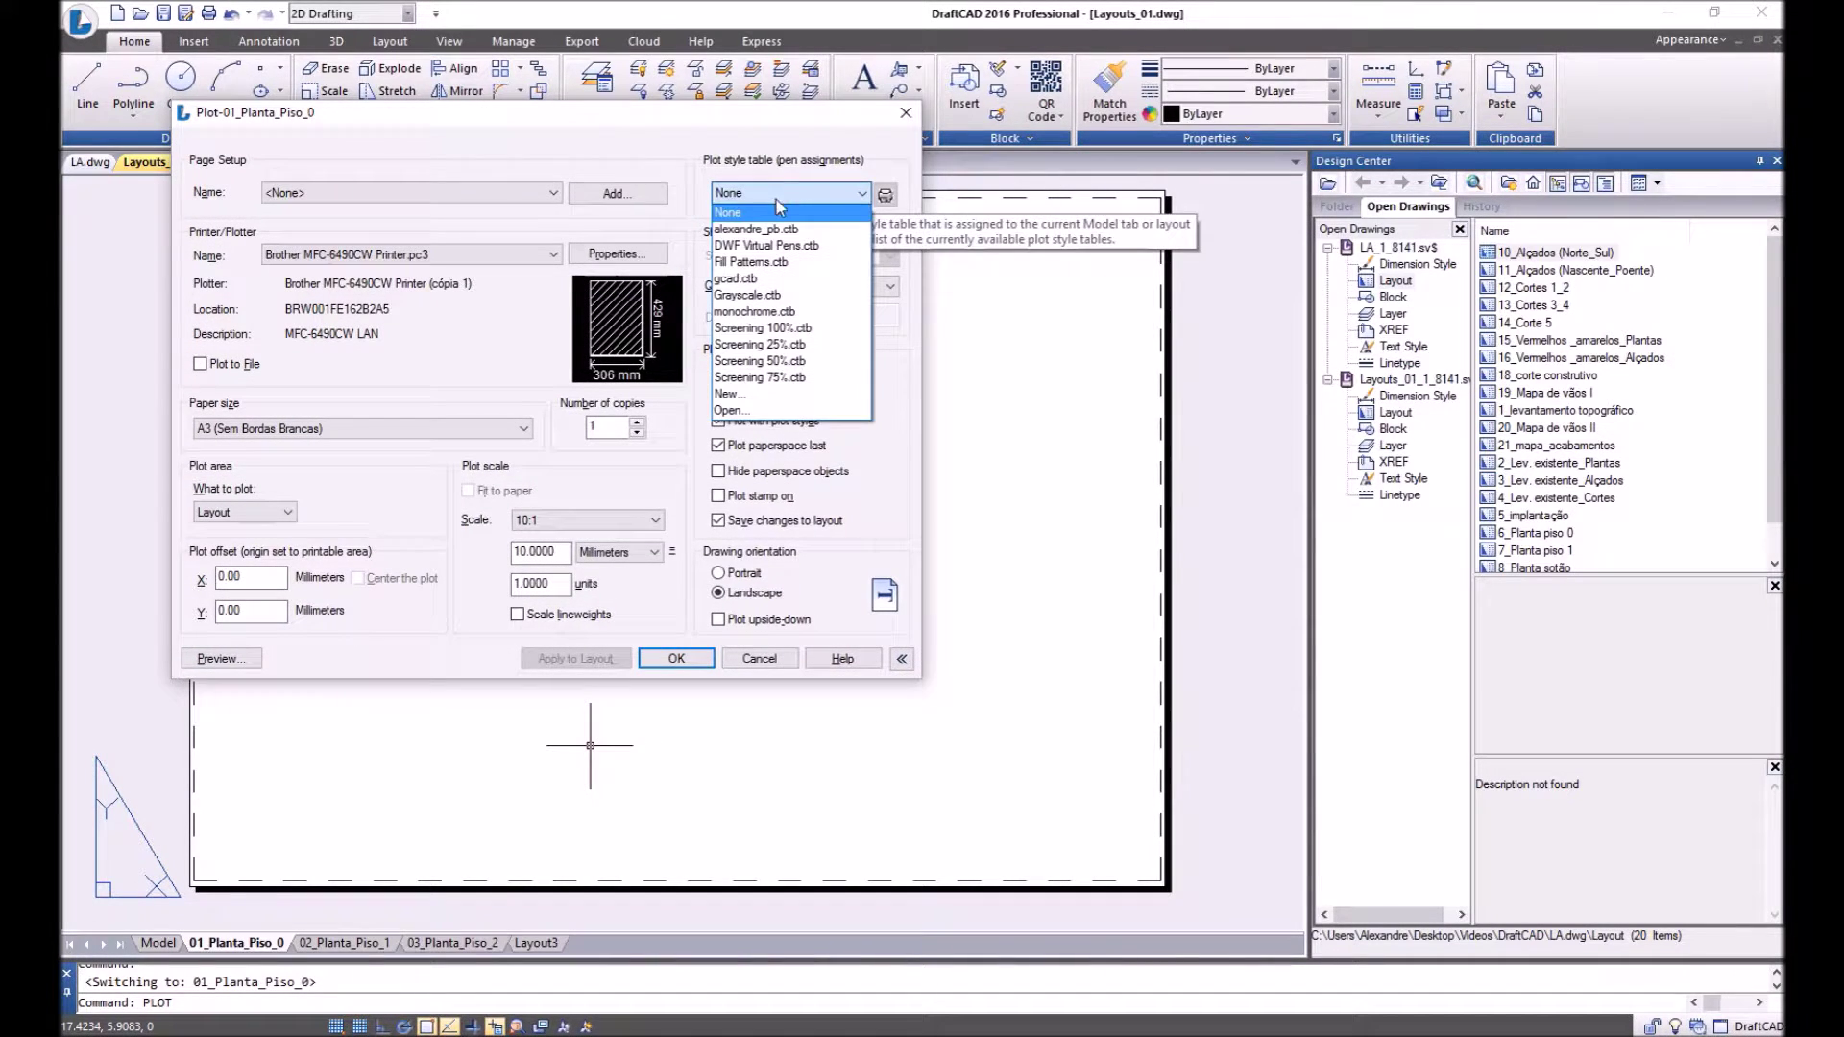
click(765, 230)
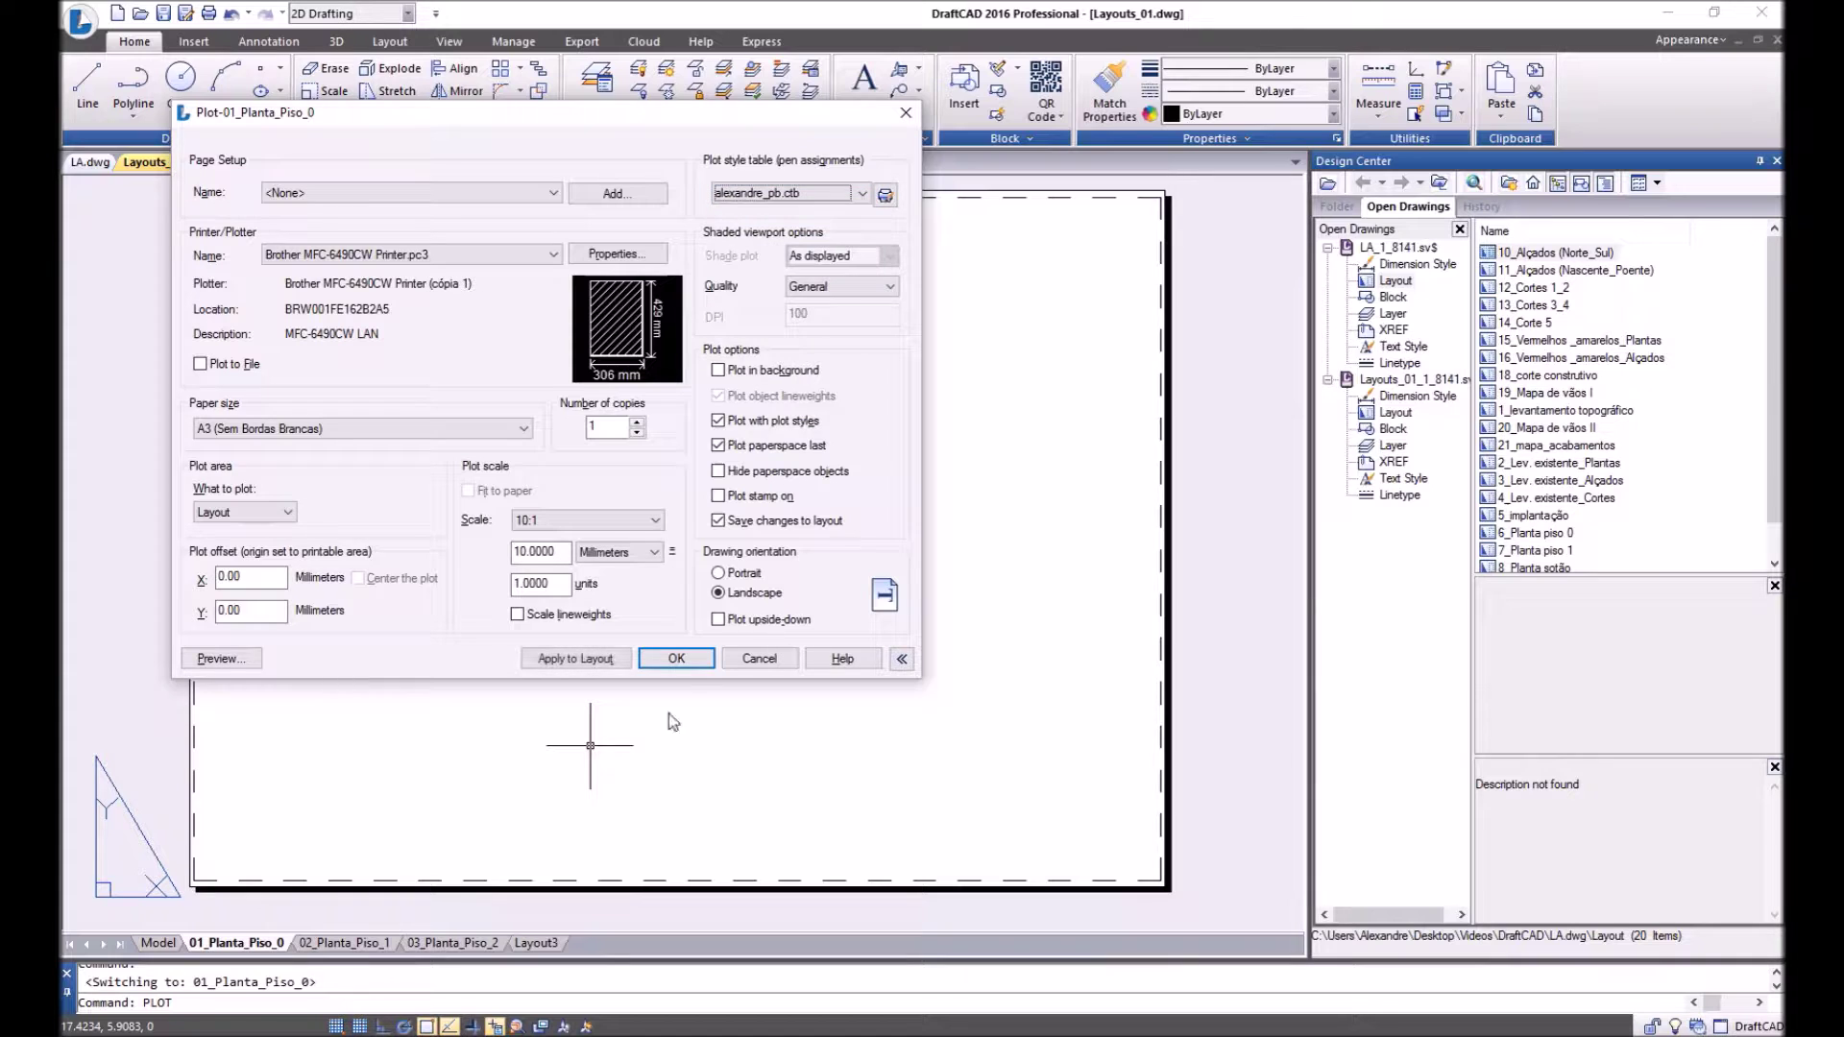
click(771, 659)
Step: Check which plot style table layout 02_Planta_Piso_1 uses in its plot settings, then close them without changes
click(347, 944)
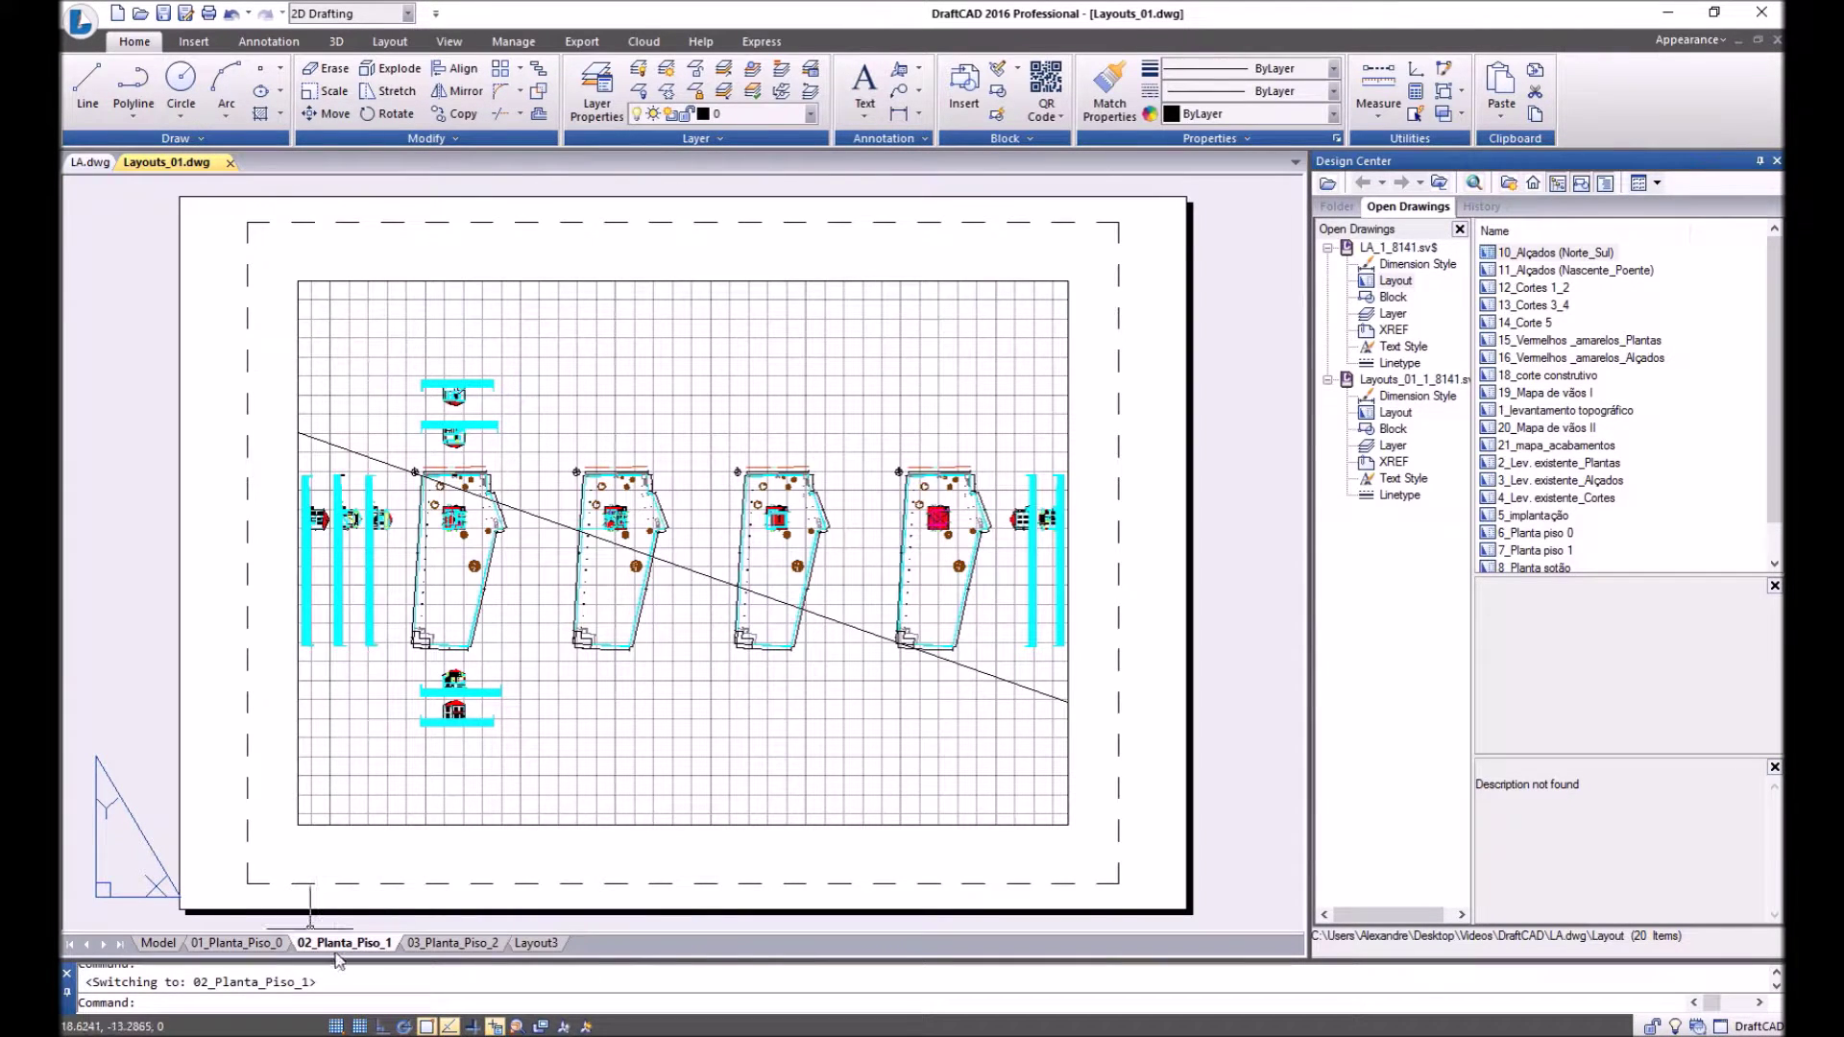
right_click(337, 954)
click(399, 876)
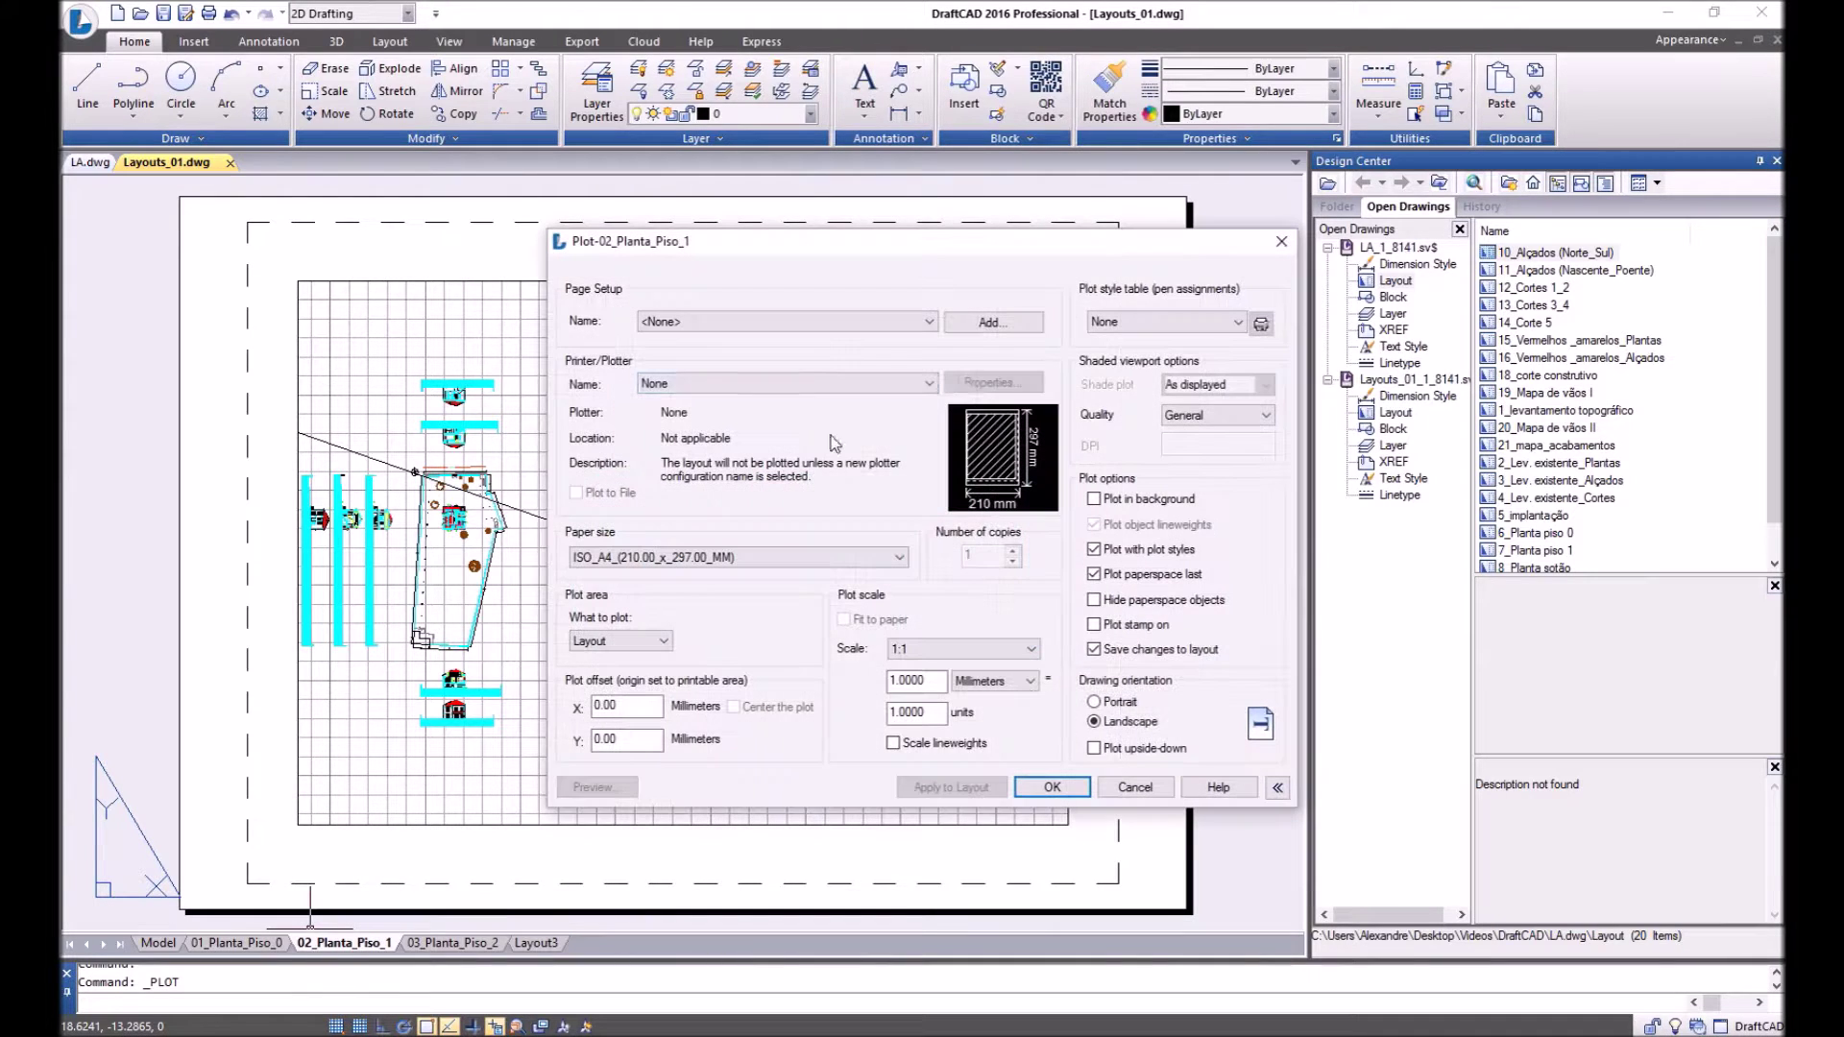
click(1131, 788)
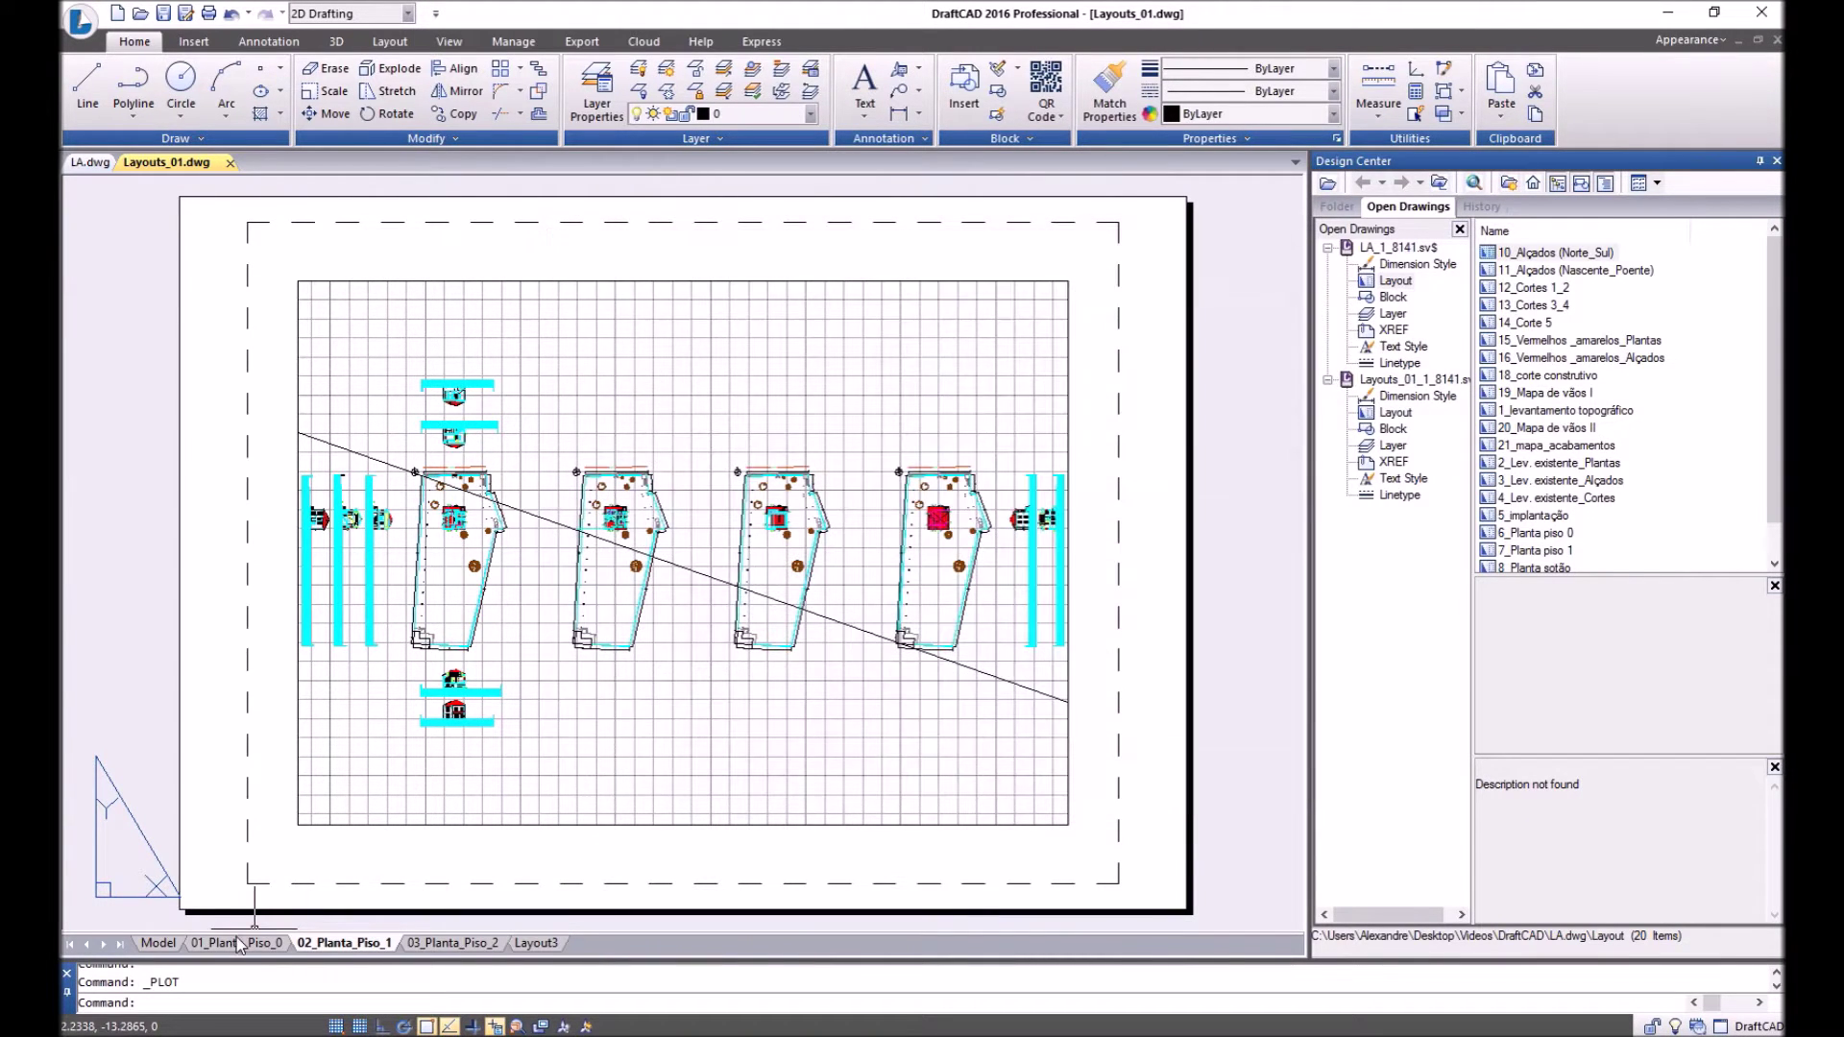
Step: Return to layout 01_Planta_Piso_0 and open its plot settings to check the assigned plot style table
click(248, 944)
right_click(252, 944)
click(336, 862)
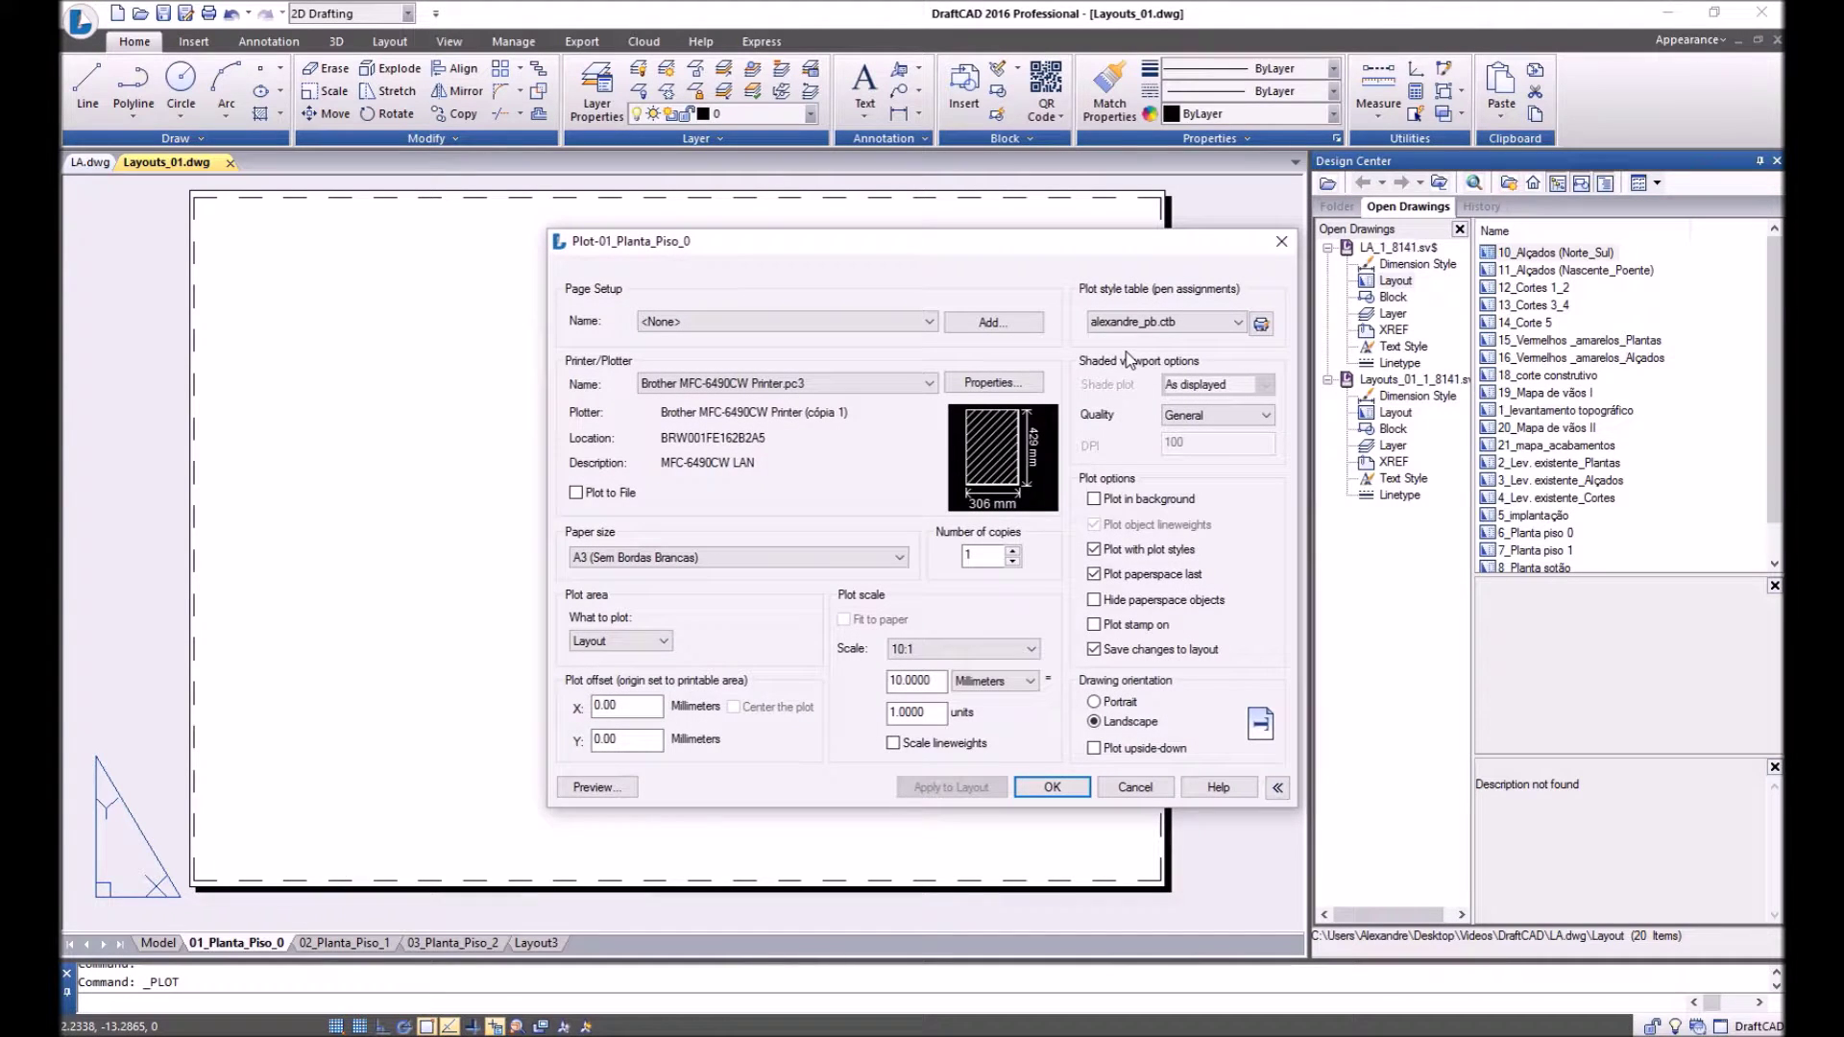